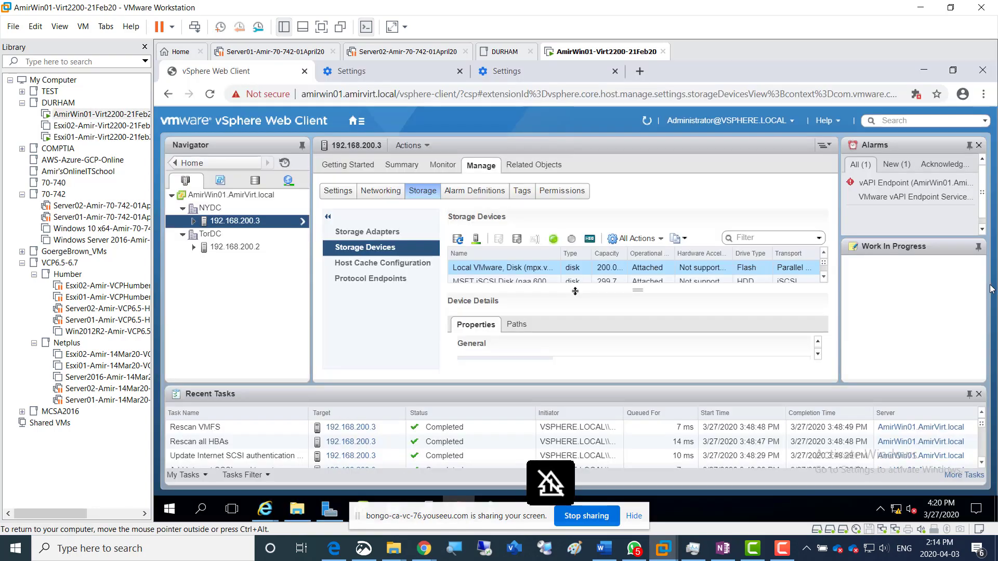
Open the consoles of the Esxi01 and Esxi02 Virt2200 virtual machines from the DURHAM folder
click(81, 138)
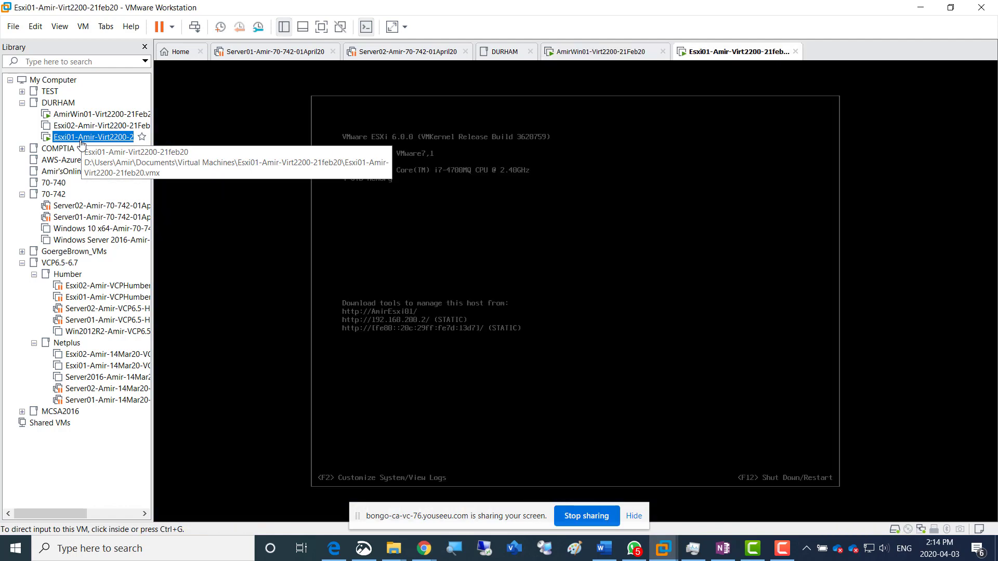
click(81, 126)
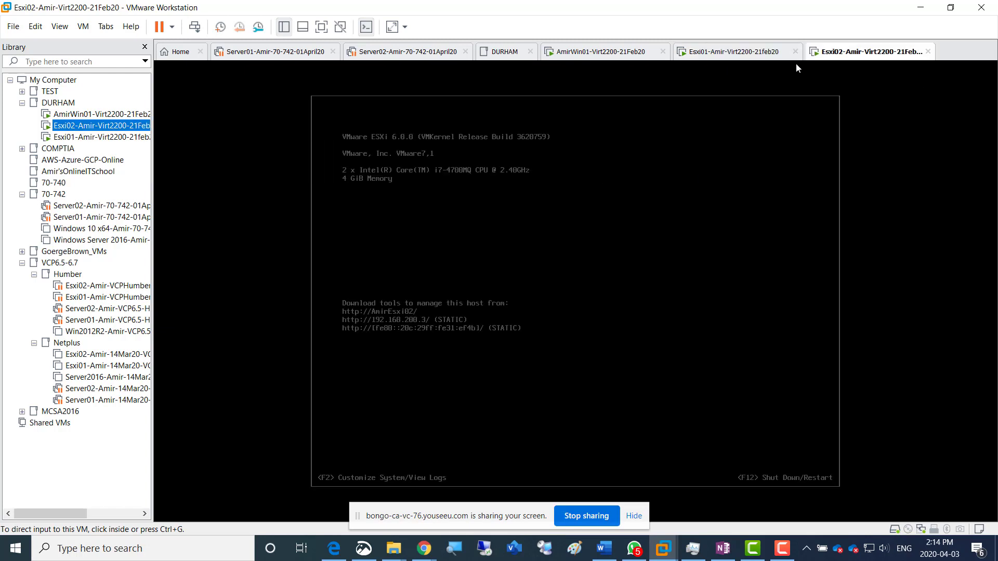
Close the Server01 and Server02 70-742 virtual machine tabs and return to the AmirWin01 virtual machine
click(334, 52)
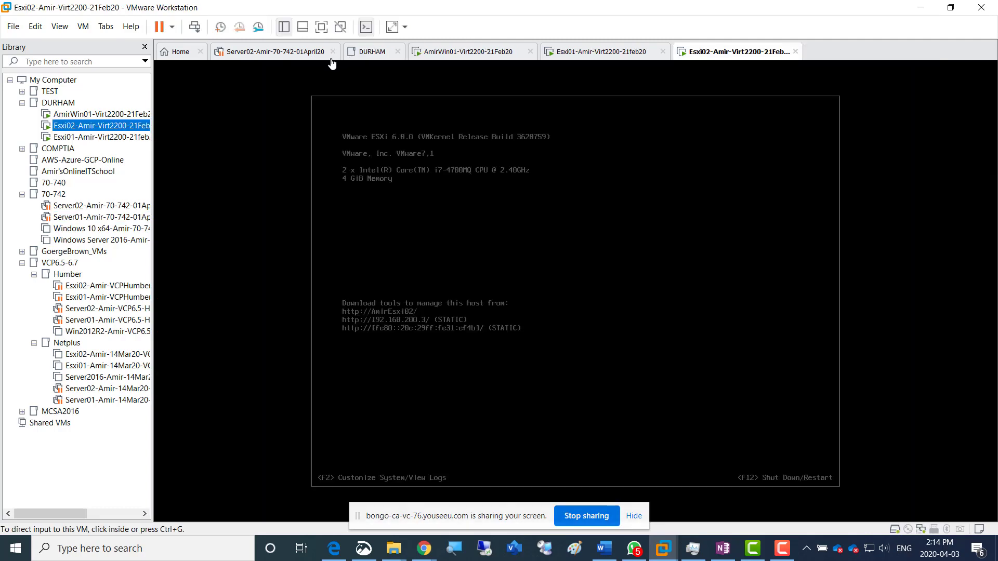
click(333, 52)
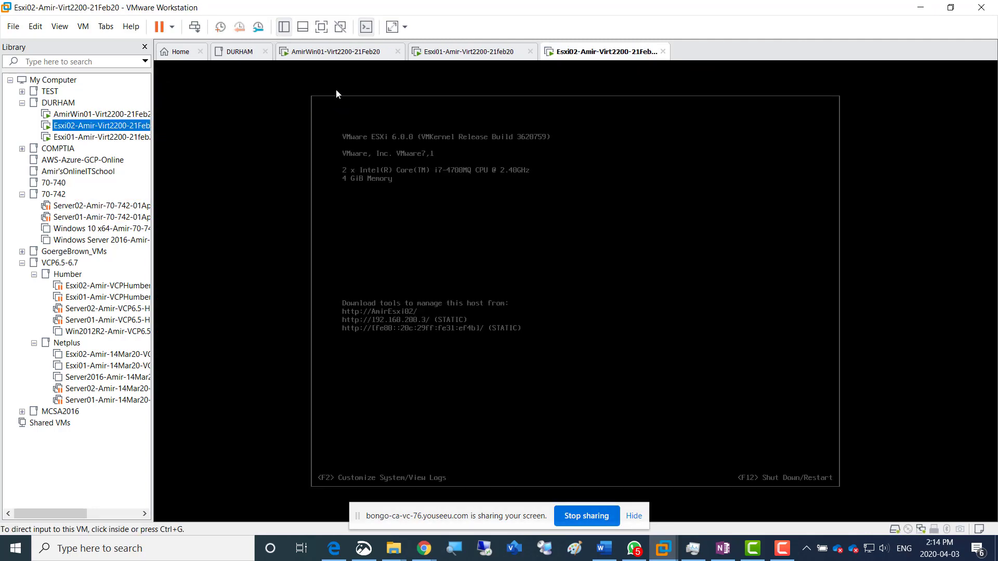
click(323, 52)
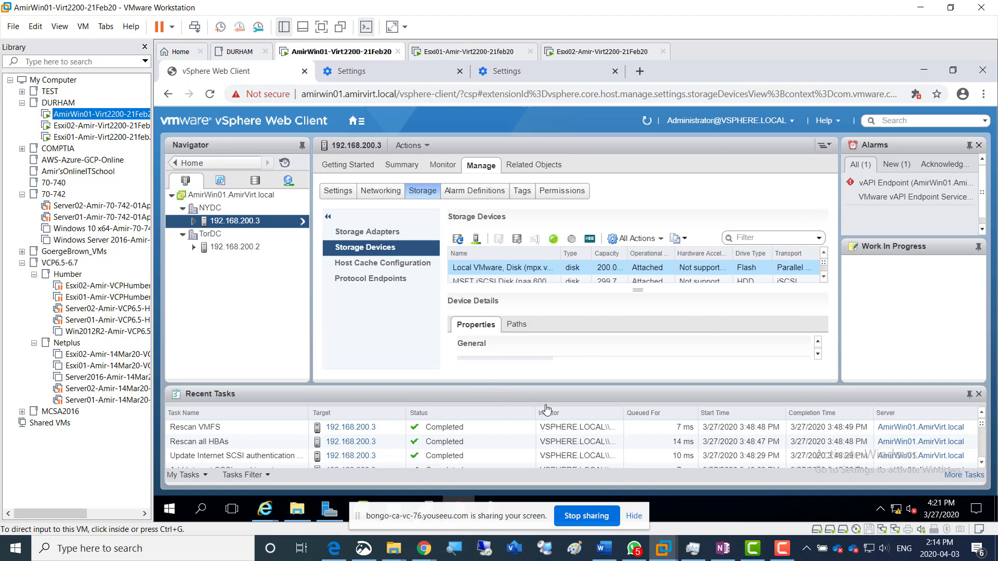
mouse_move(713, 559)
click(724, 550)
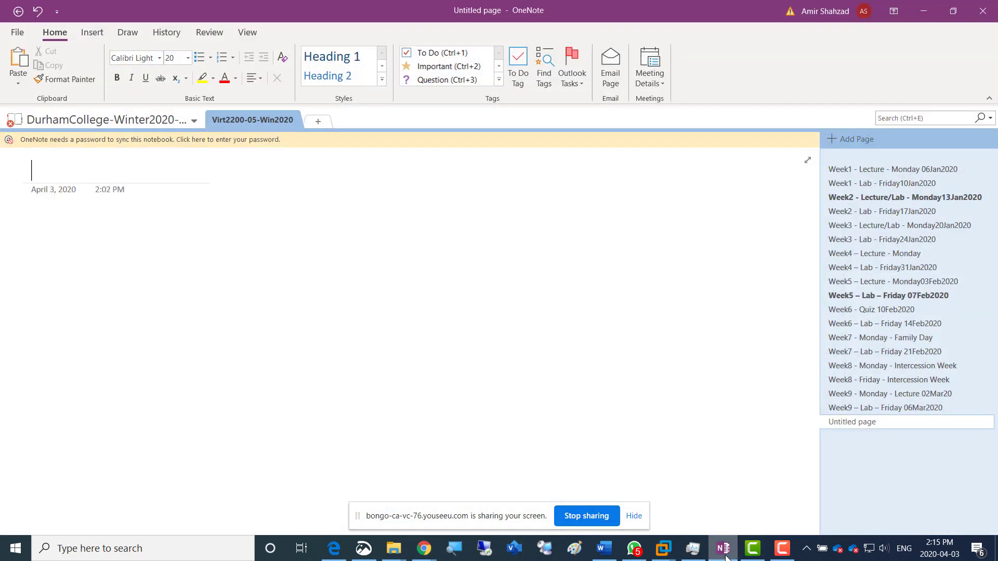
click(724, 550)
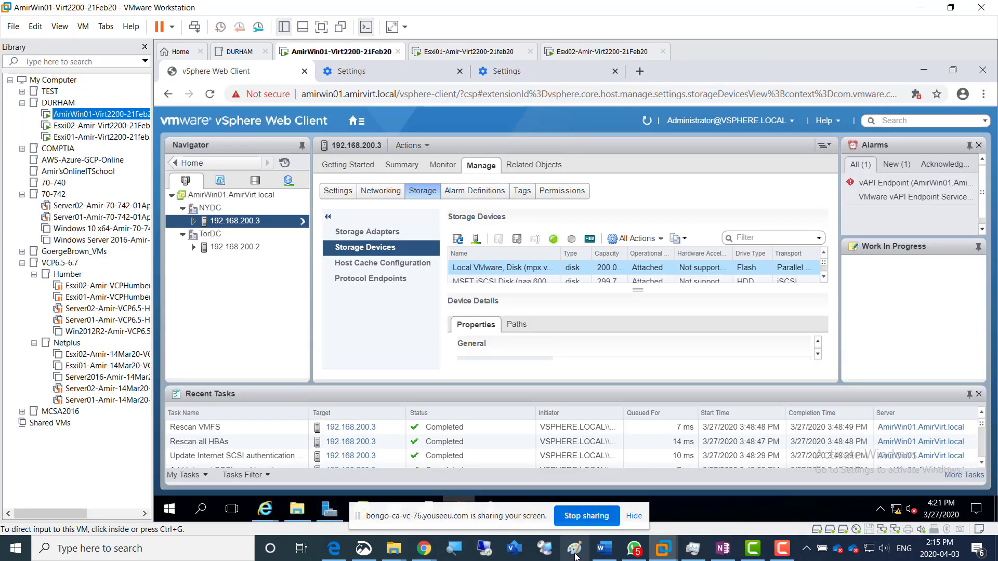
Switch to the OneNote notebook in Edge and review the Week11 - 27Mar2020 lab notes from the SAN diagram through Screenshot 9
click(340, 557)
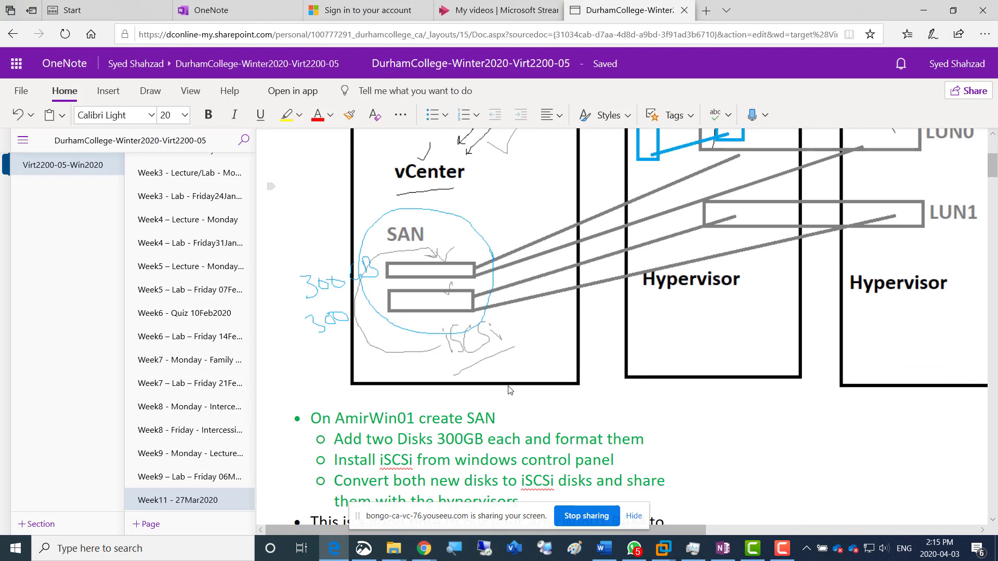
scroll(509, 389, down, 10)
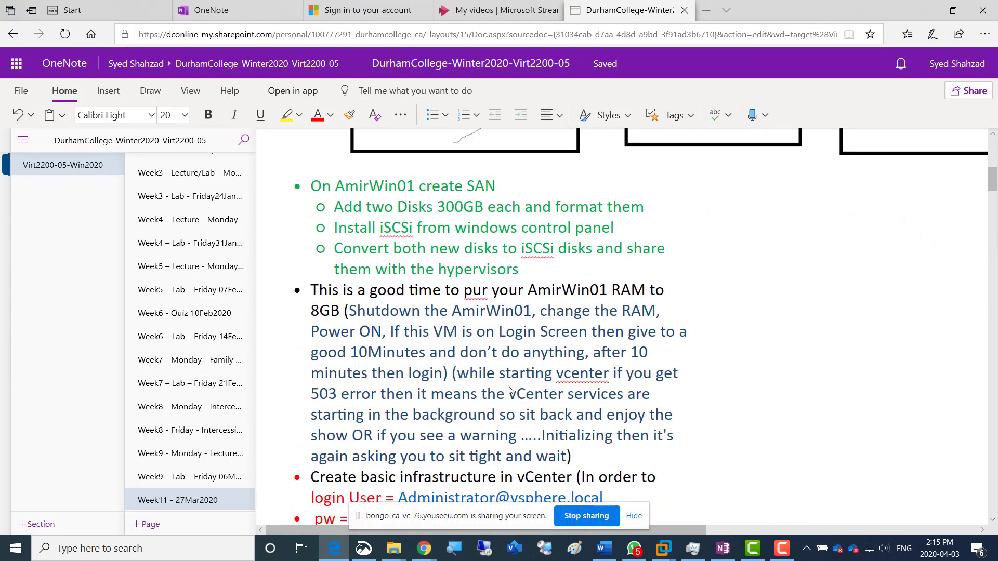
scroll(509, 390, down, 15)
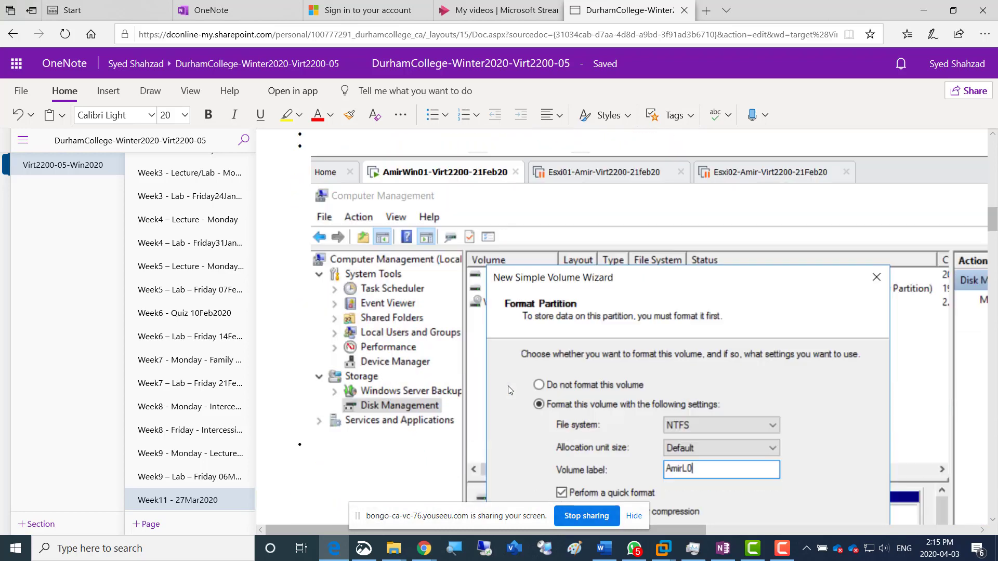
scroll(509, 390, down, 10)
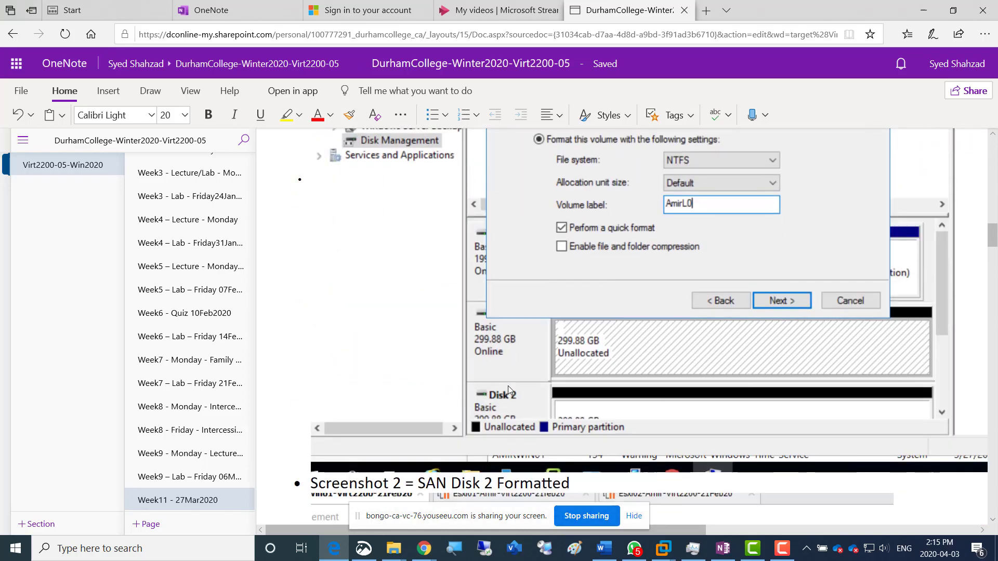
scroll(509, 390, down, 10)
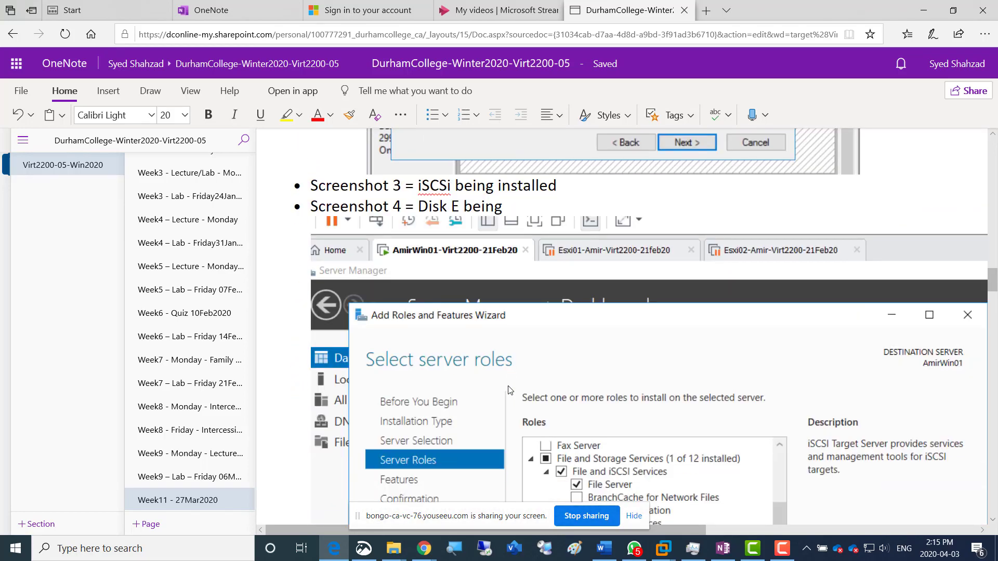
scroll(509, 390, down, 3)
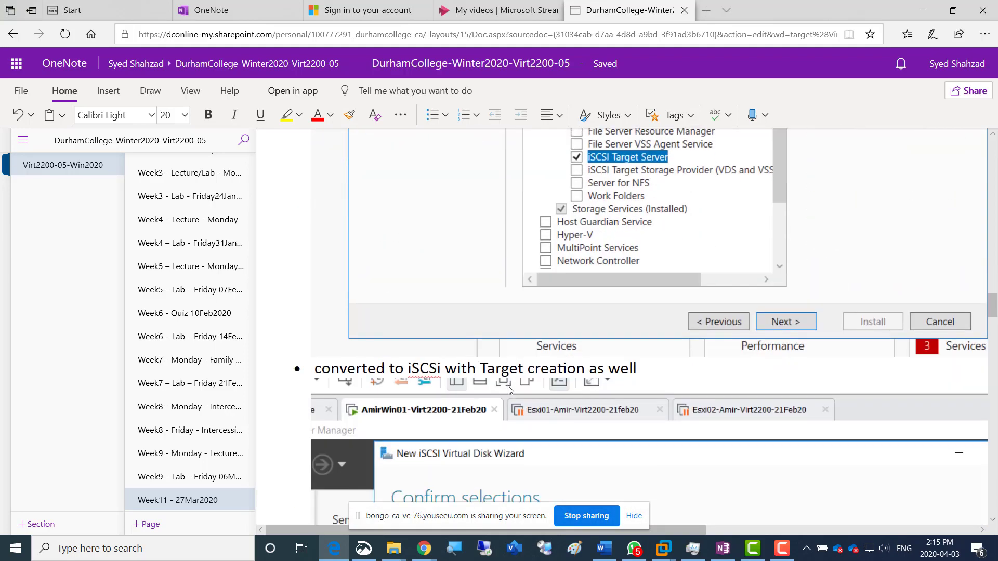
scroll(509, 390, down, 12)
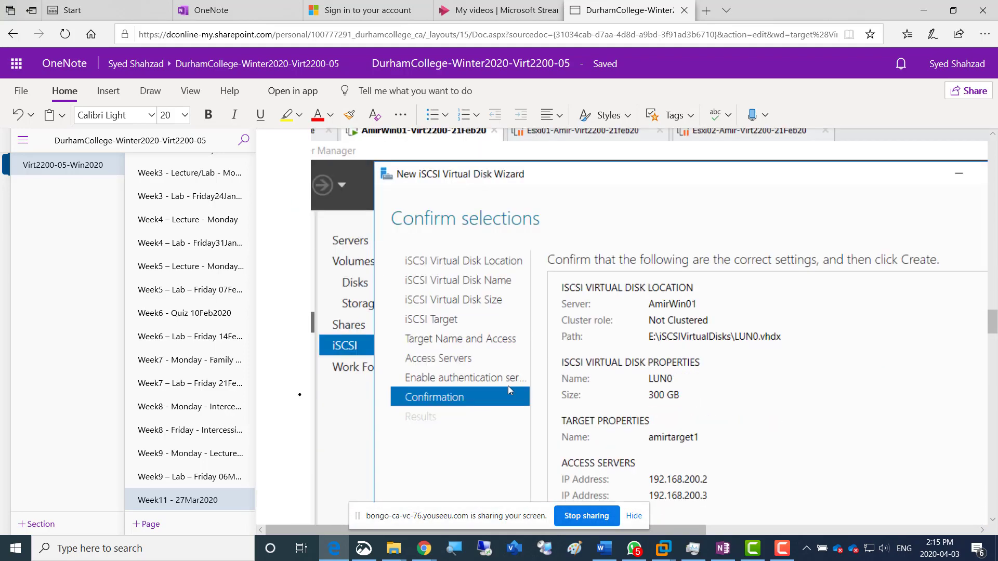
scroll(509, 390, down, 10)
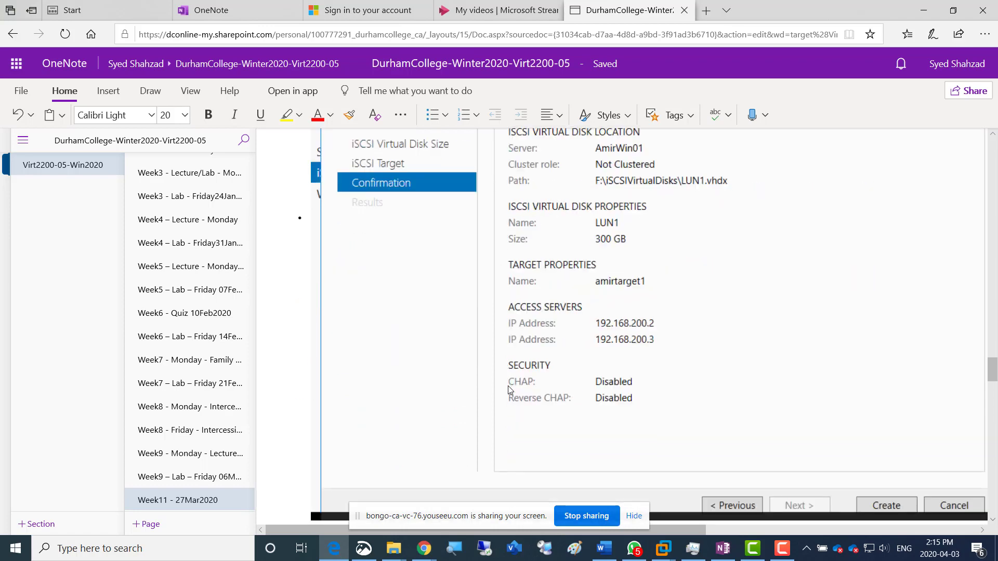
scroll(510, 390, down, 4)
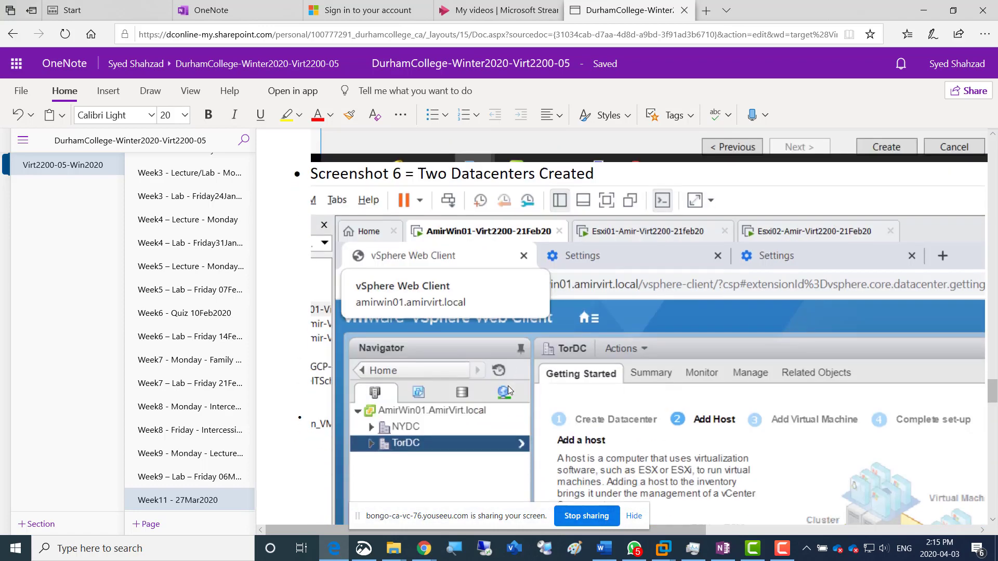
scroll(510, 390, down, 6)
scroll(510, 390, down, 1)
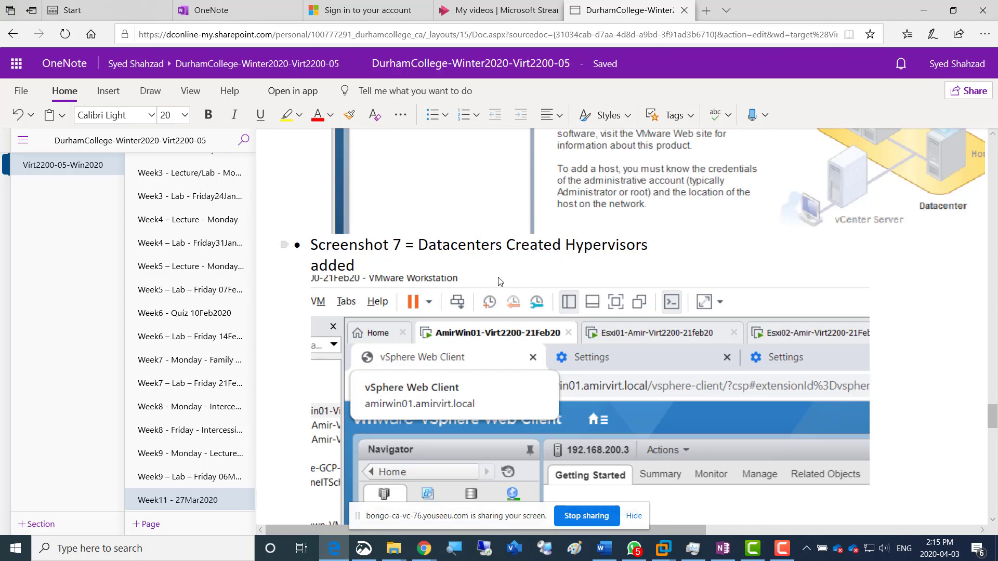
scroll(524, 335, down, 5)
scroll(525, 341, down, 5)
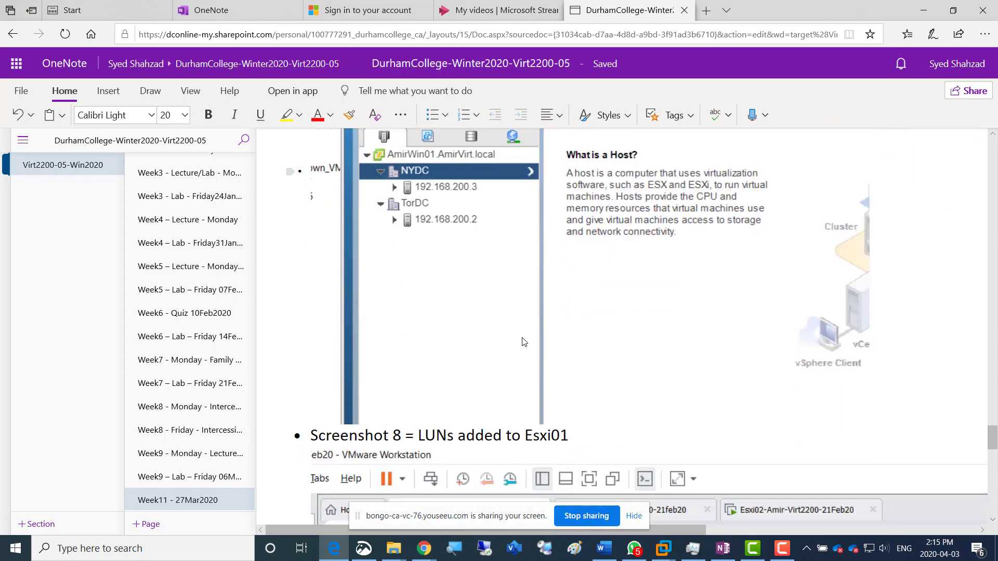
scroll(523, 341, down, 8)
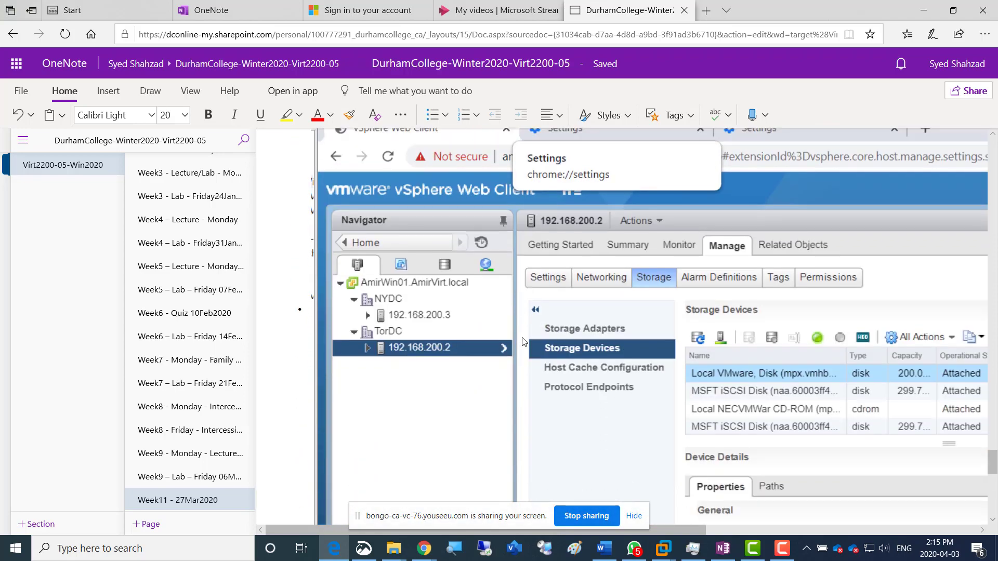
scroll(524, 342, down, 3)
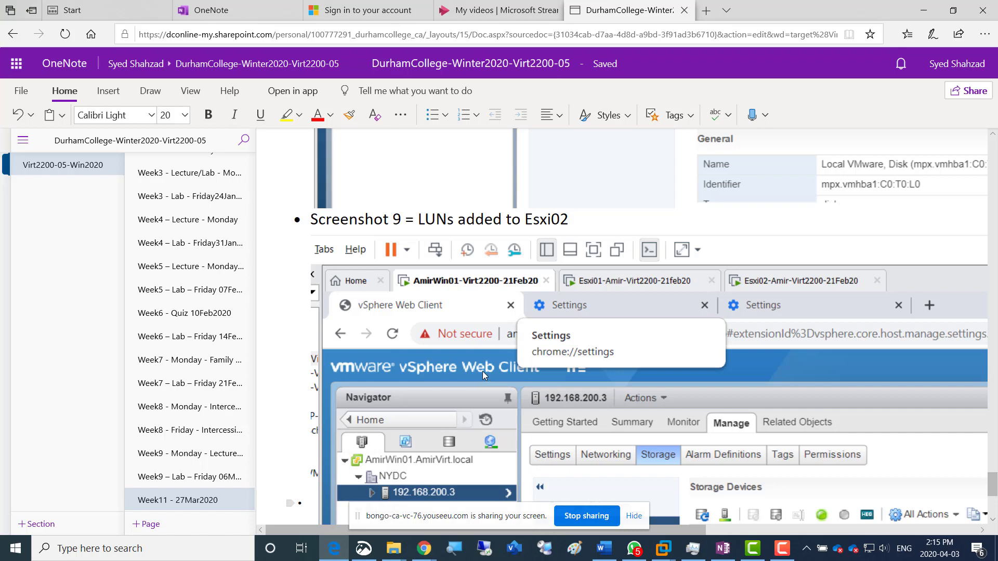
scroll(482, 371, down, 5)
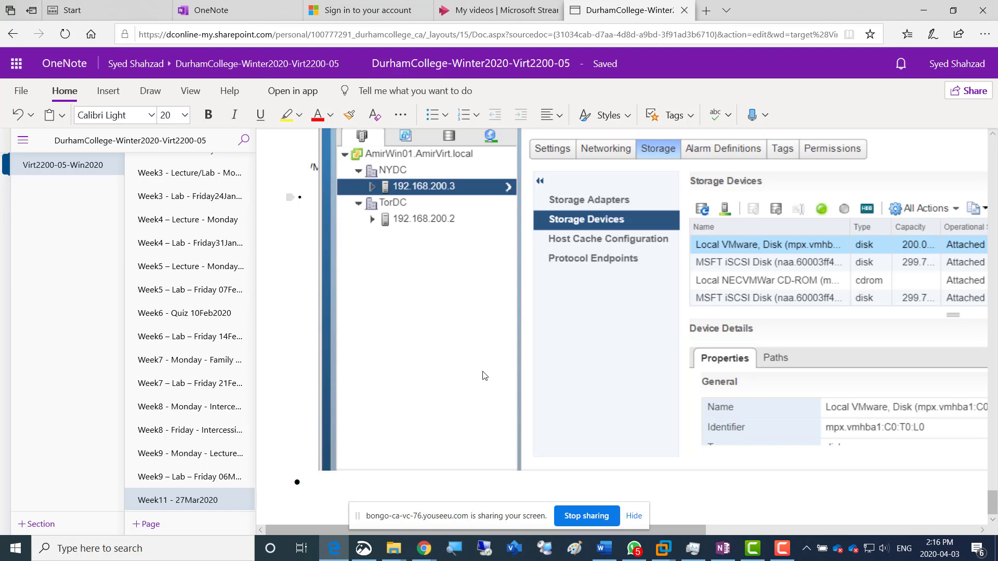
Examine Screenshot 9 of the LUNs added to Esxi02, including the storage devices of host 192.168.200.3
scroll(512, 335, up, 2)
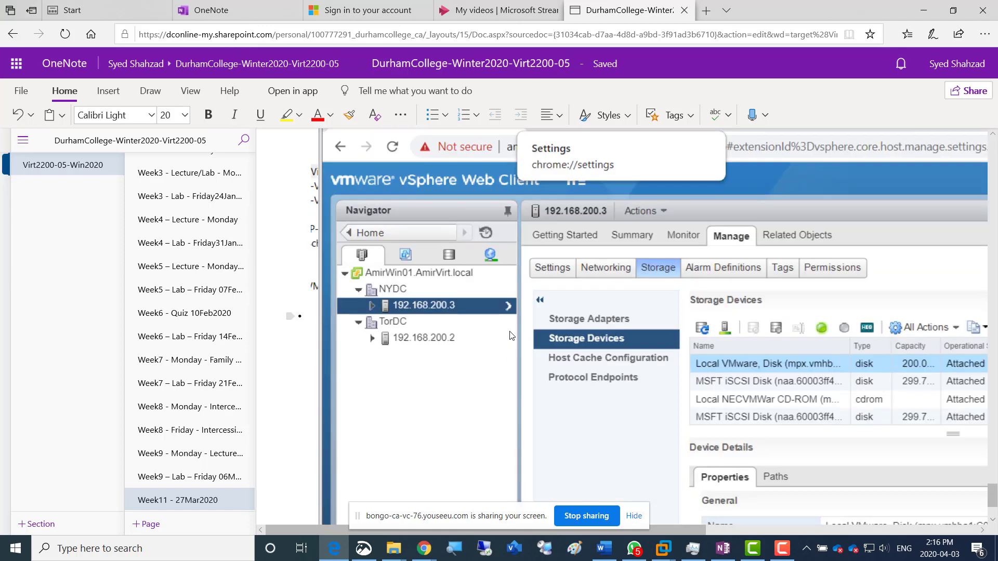
scroll(512, 335, up, 3)
scroll(512, 335, down, 3)
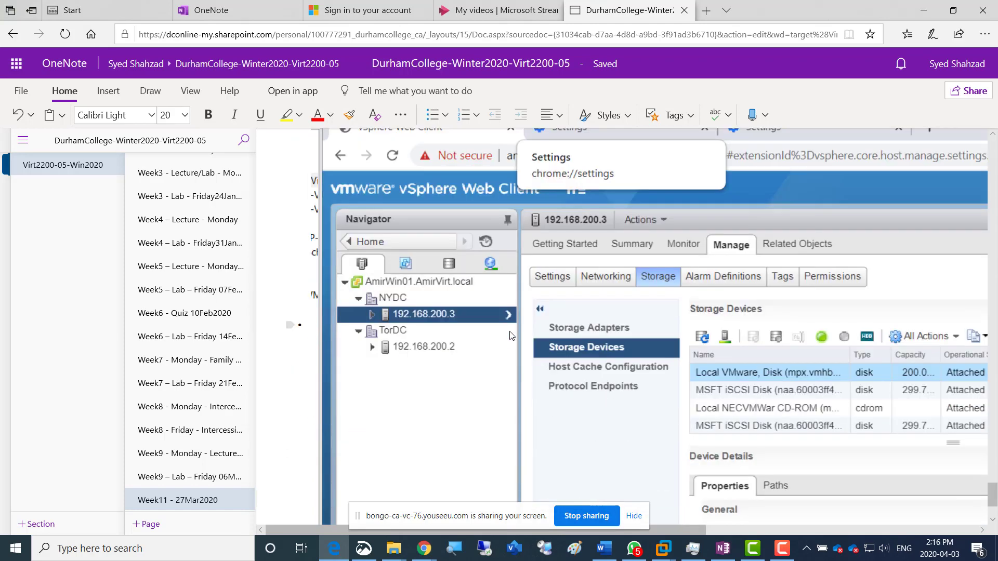
scroll(586, 326, up, 2)
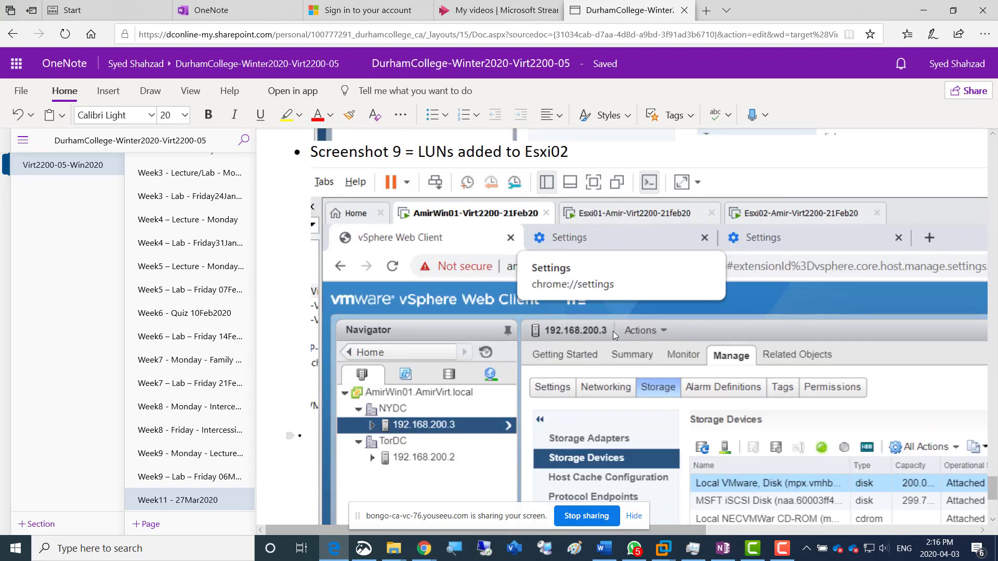
scroll(619, 375, down, 4)
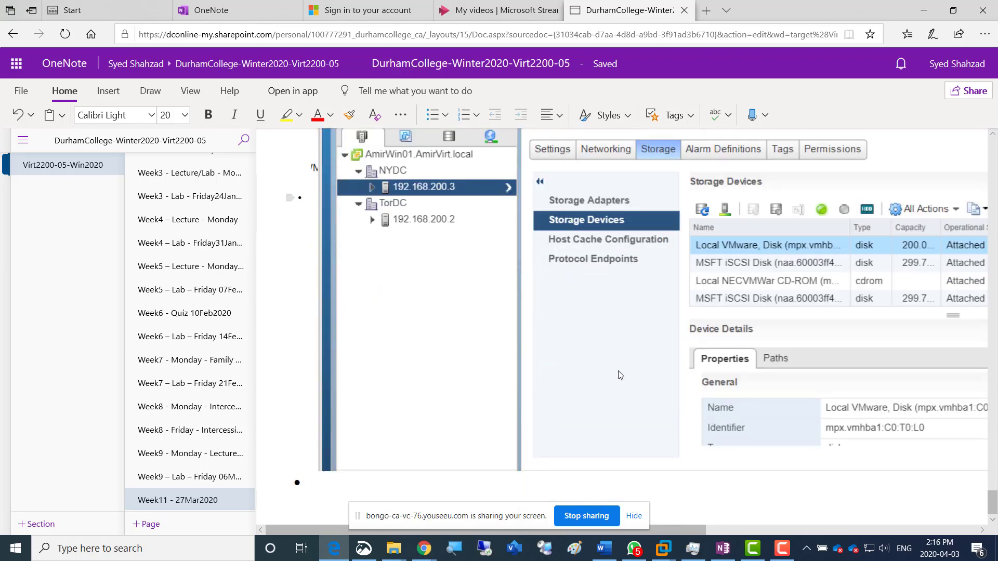
scroll(622, 372, up, 2)
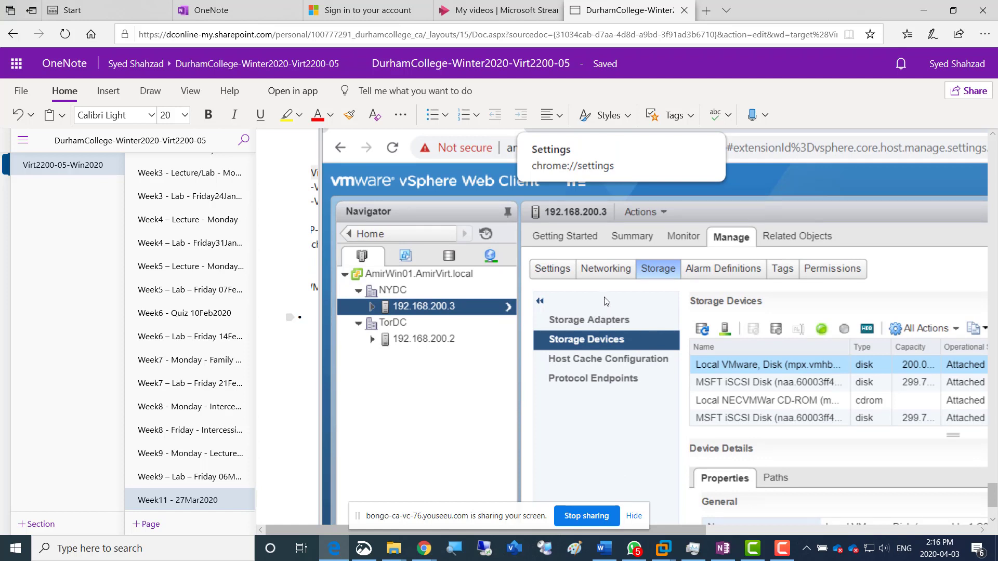
scroll(607, 302, up, 5)
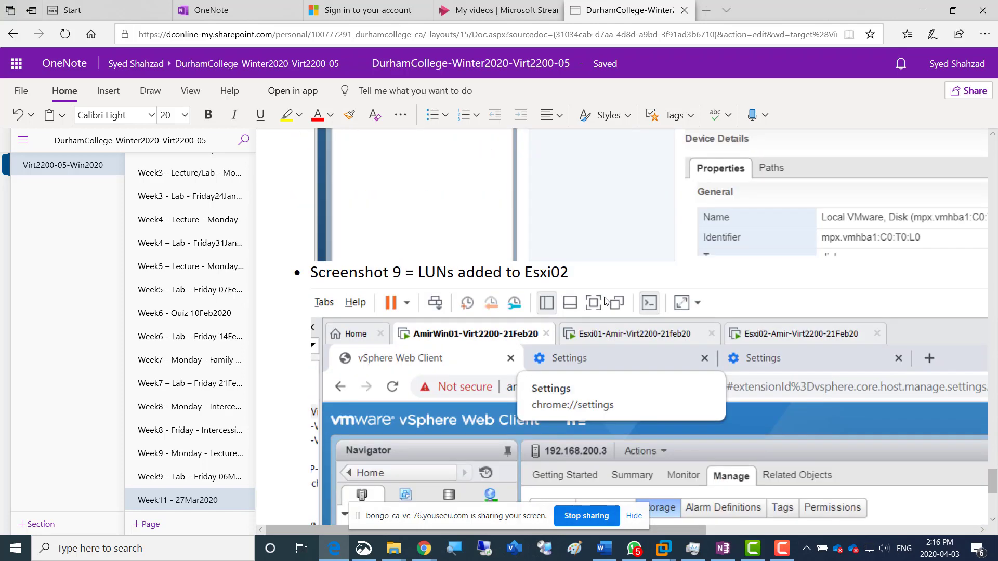
scroll(606, 302, down, 7)
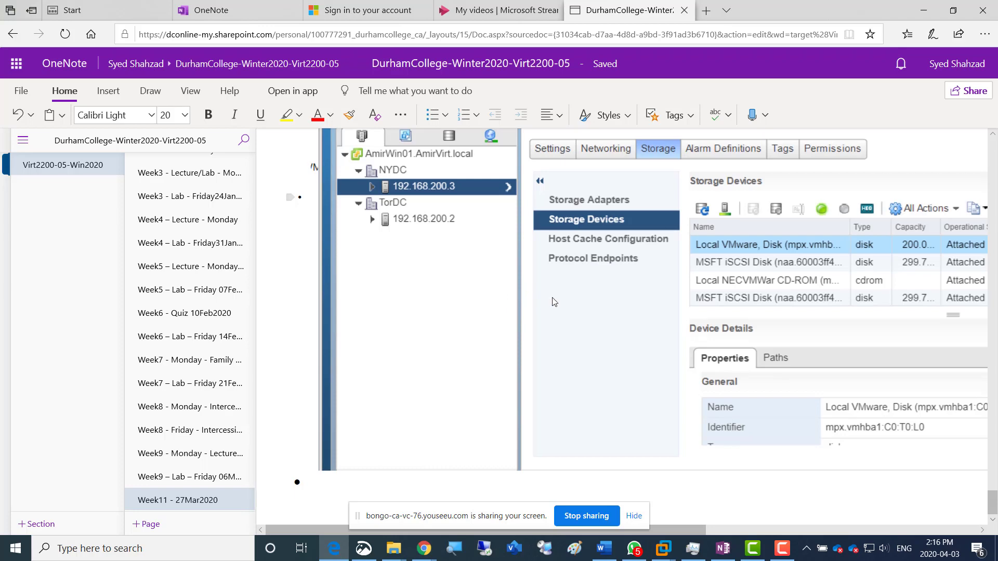
scroll(554, 301, up, 2)
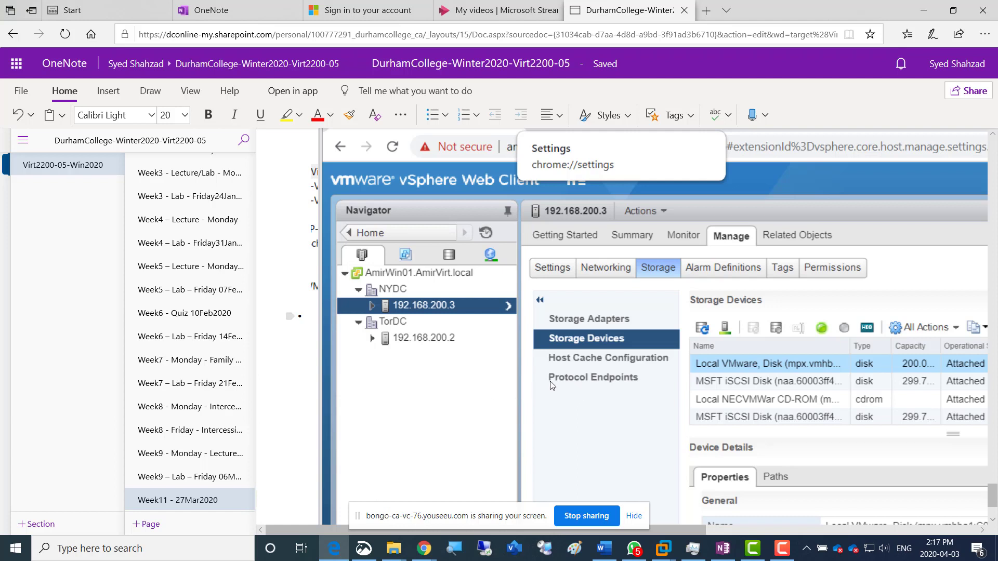
scroll(551, 383, down, 1)
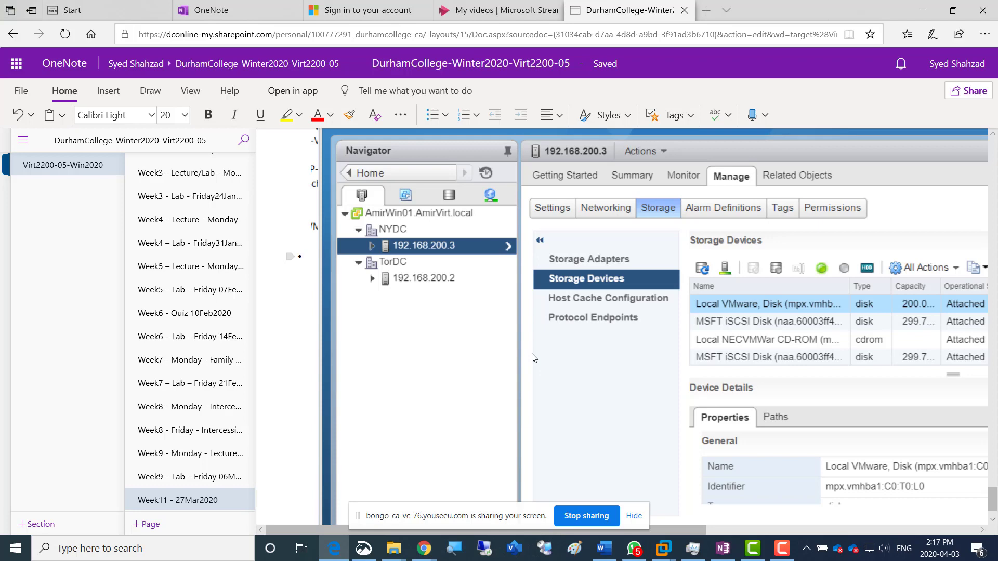
scroll(533, 358, down, 2)
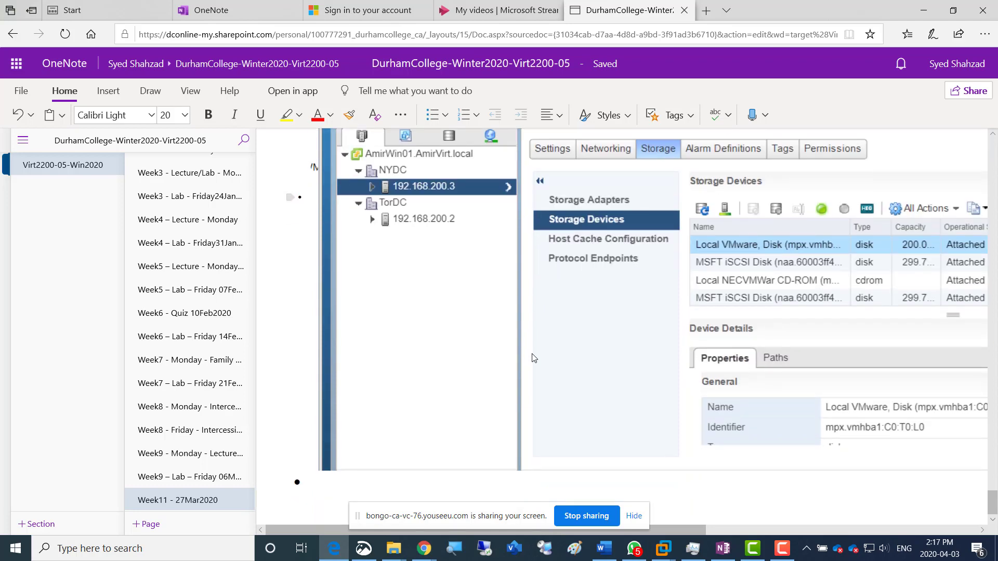
scroll(533, 358, up, 3)
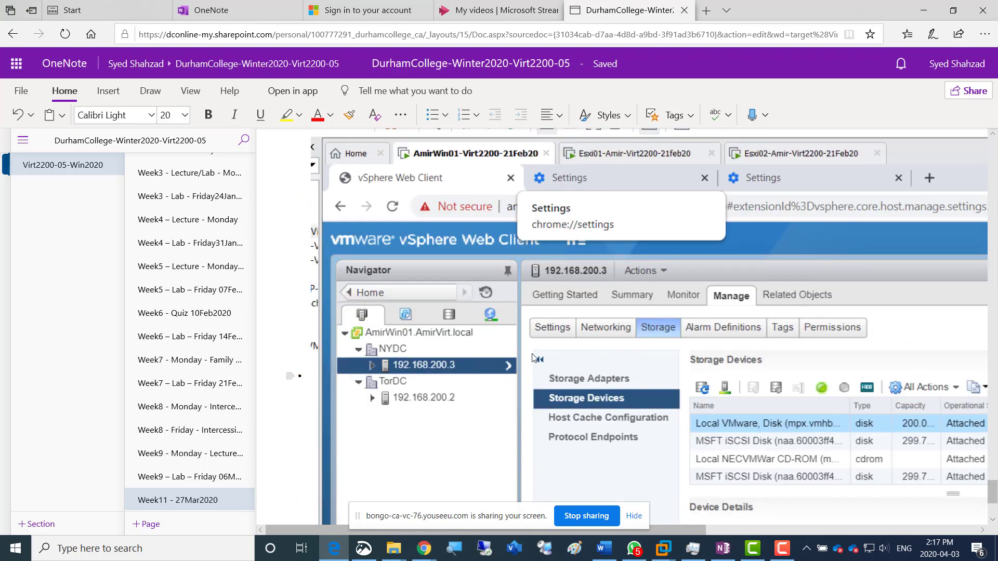
scroll(533, 358, down, 3)
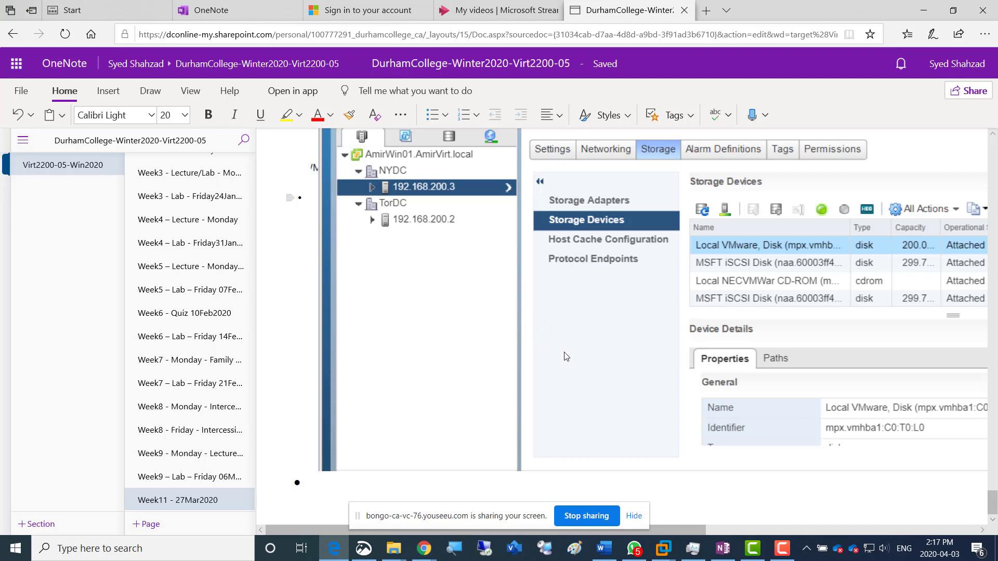
scroll(566, 357, up, 1)
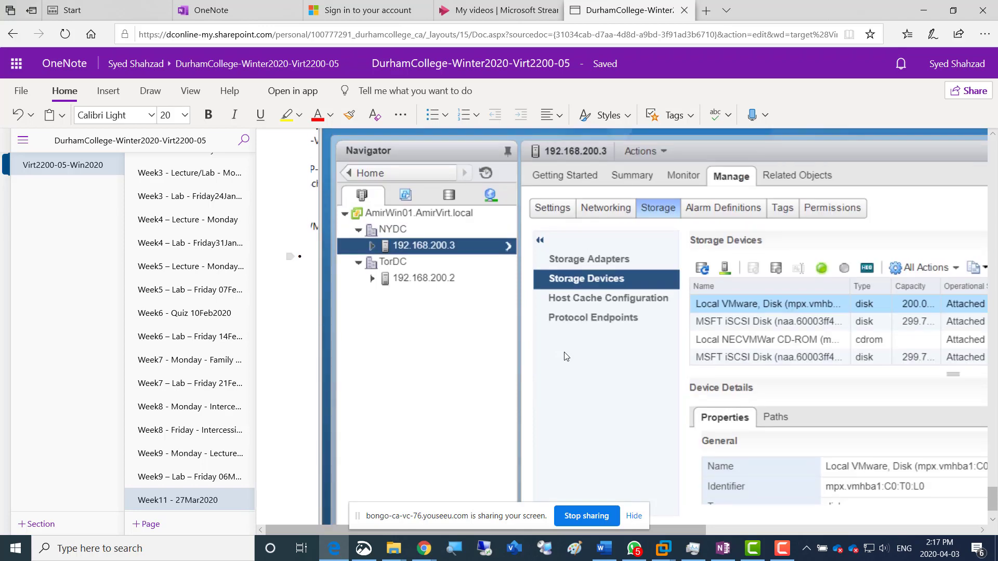
Switch to the AmirWin01 virtual machine in VMware Workstation and reload its vSphere Web Client page
scroll(566, 357, up, 1)
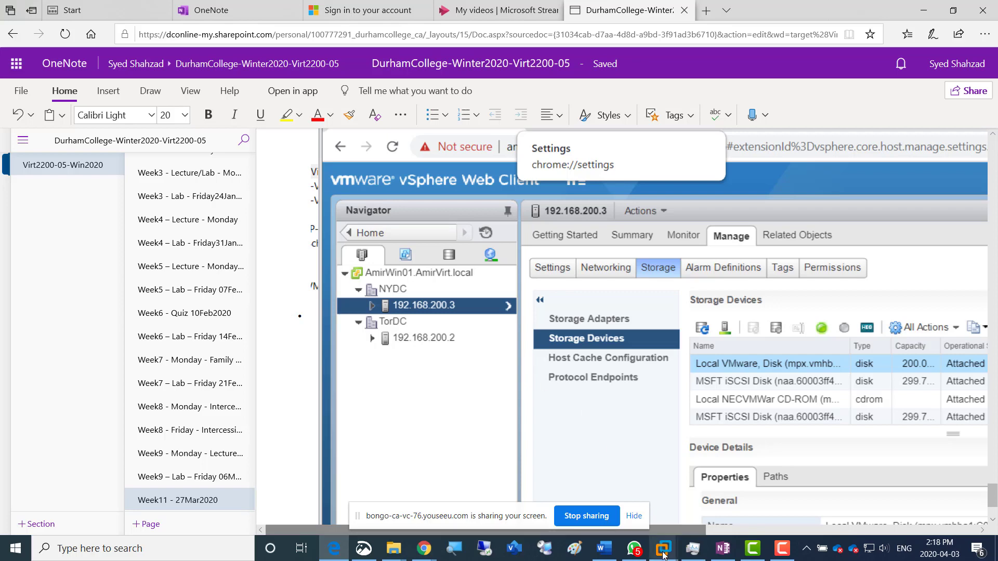
mouse_move(664, 554)
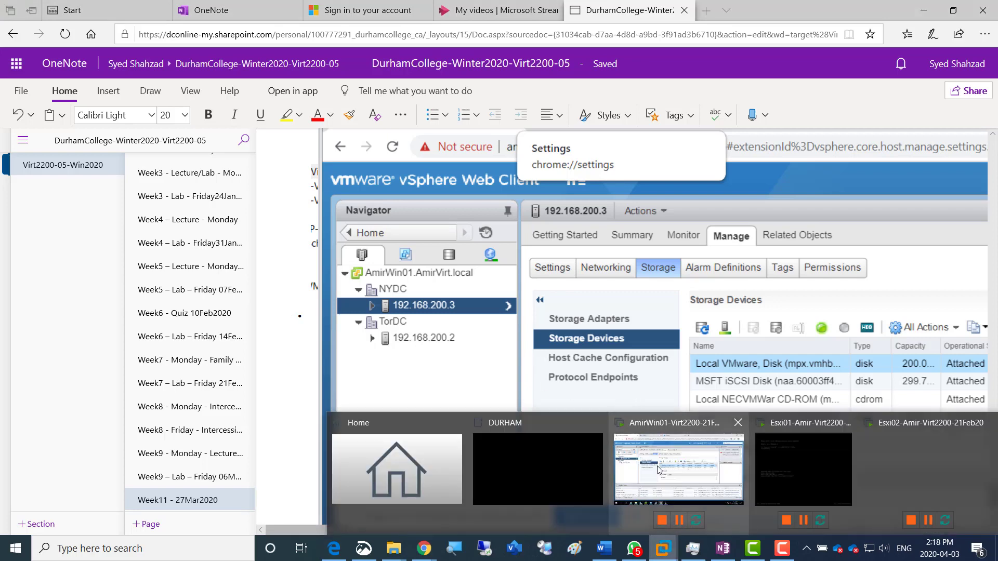
click(660, 471)
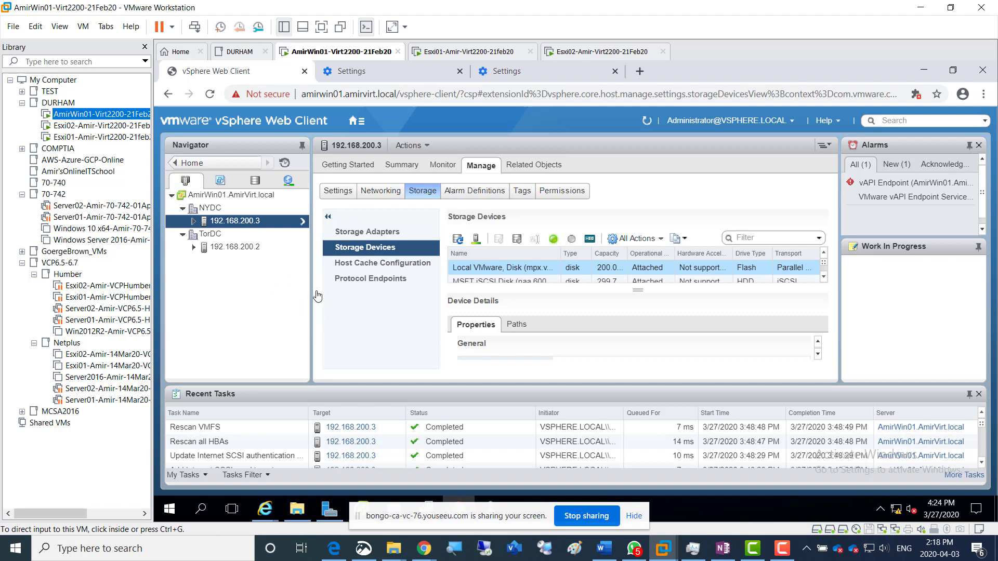
click(212, 100)
click(211, 97)
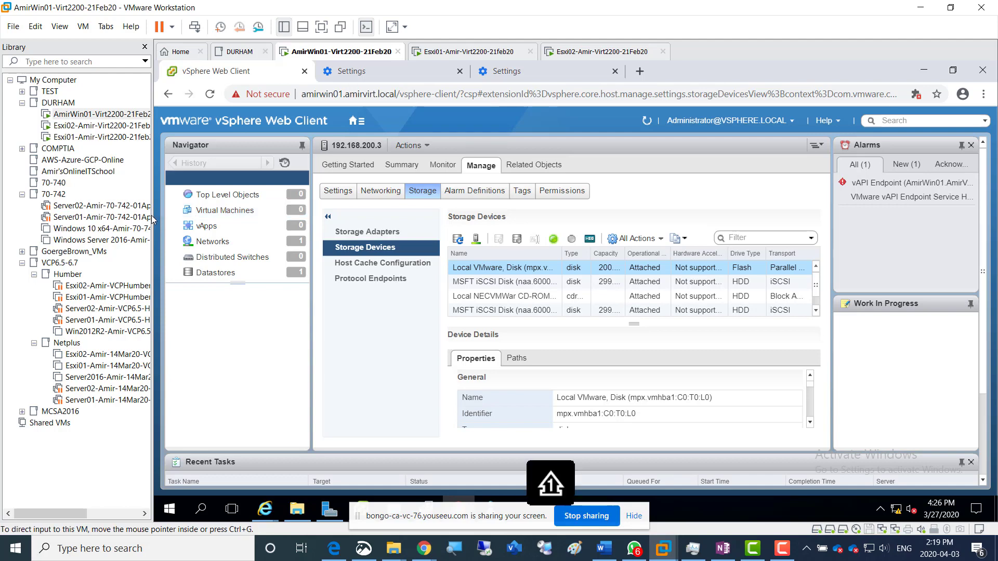
Narrow the virtual machine library pane and open the Hosts and Clusters inventory in the vSphere Web Client
drag(151, 215, 102, 215)
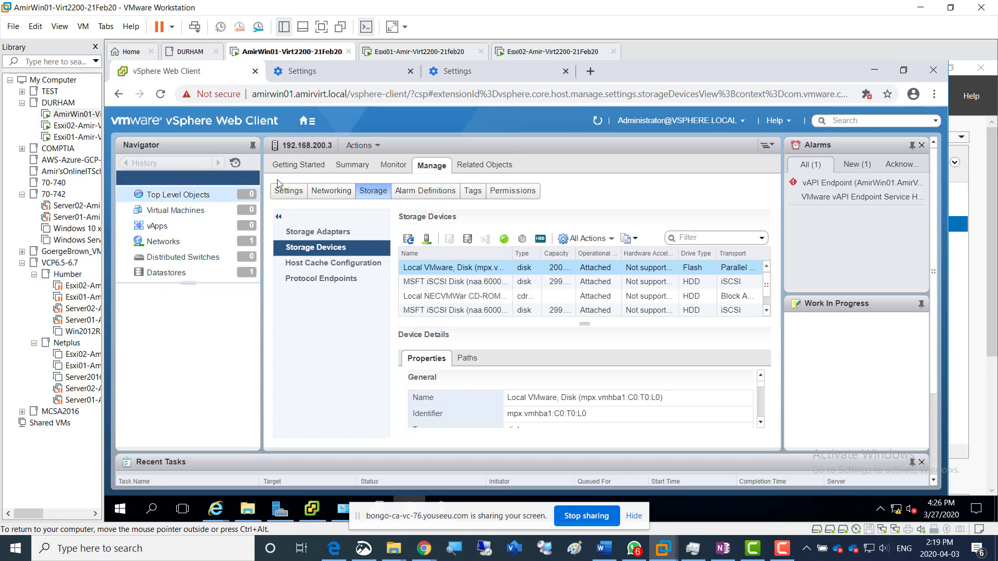
click(305, 123)
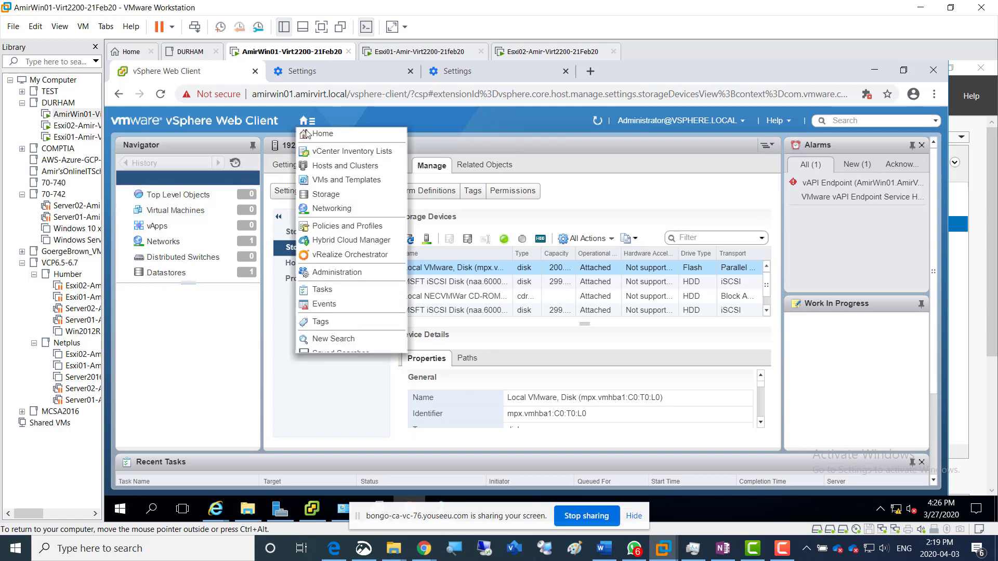
click(340, 167)
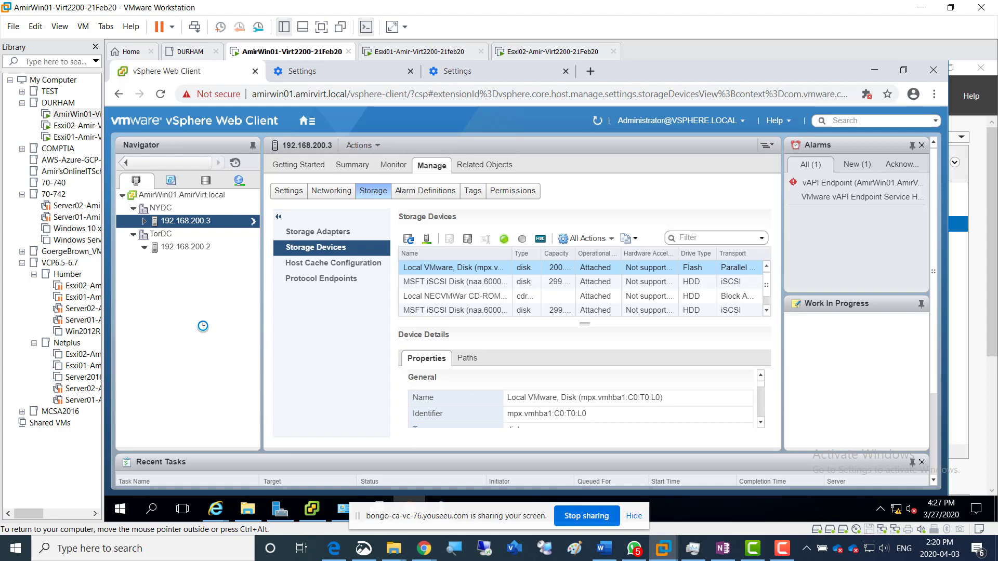
Examine the storage devices of host 192.168.200.2, including both MSFT iSCSI disks, and those of host 192.168.200.3
click(186, 247)
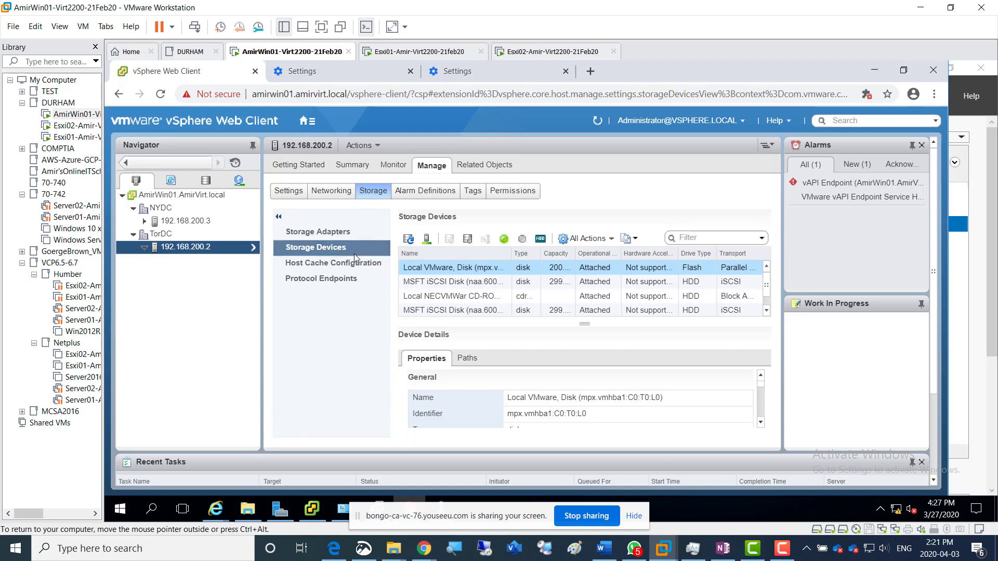
click(412, 286)
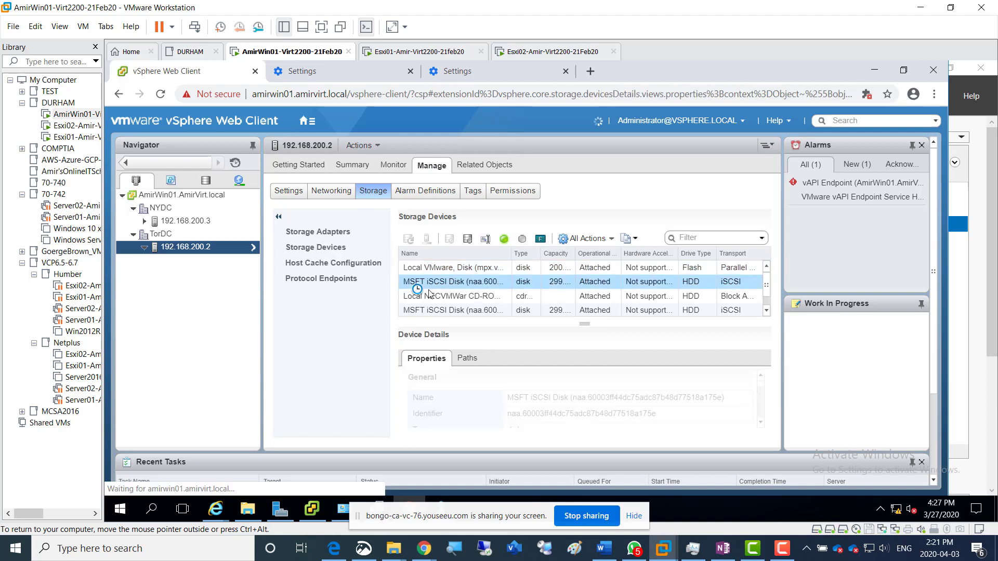
click(432, 311)
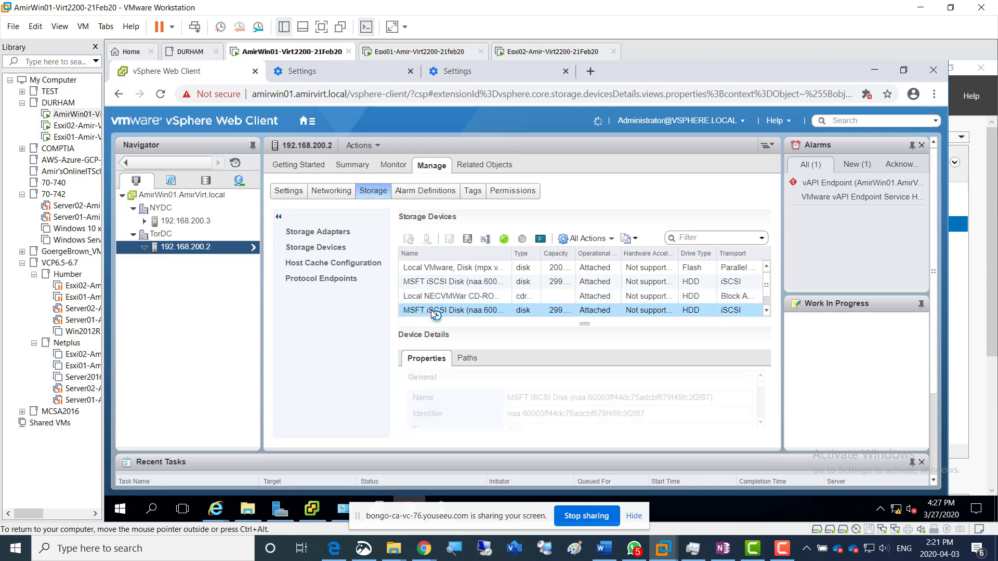
click(766, 312)
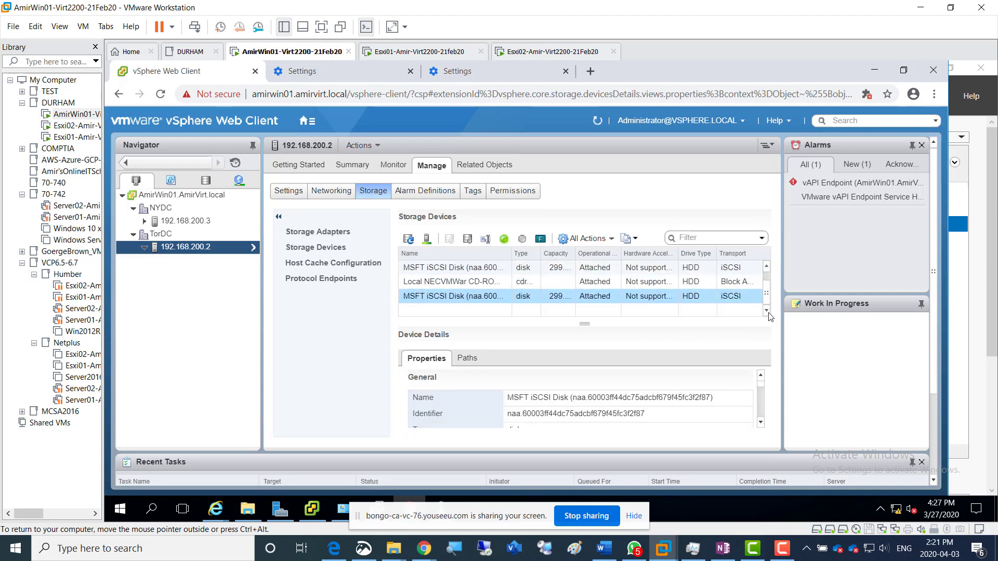
click(768, 271)
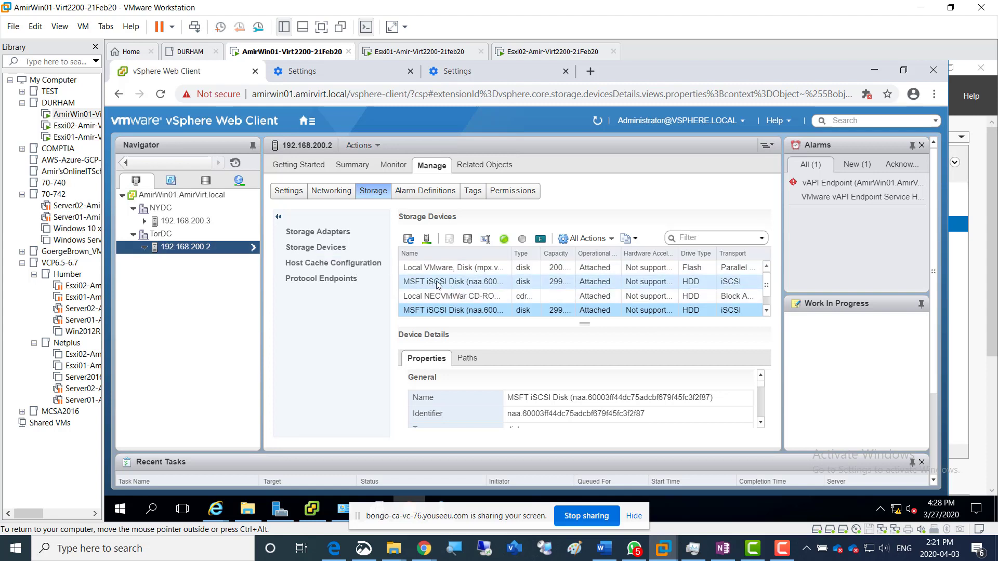
click(190, 223)
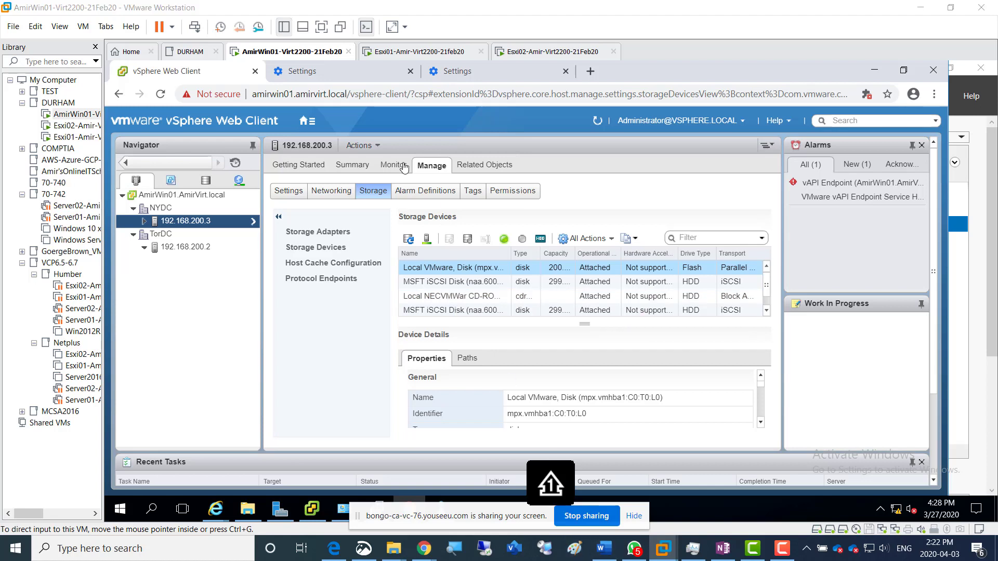
Switch to Paint and draw three tall black rectangles side by side, the rightmost about 279 × 477 px
click(575, 548)
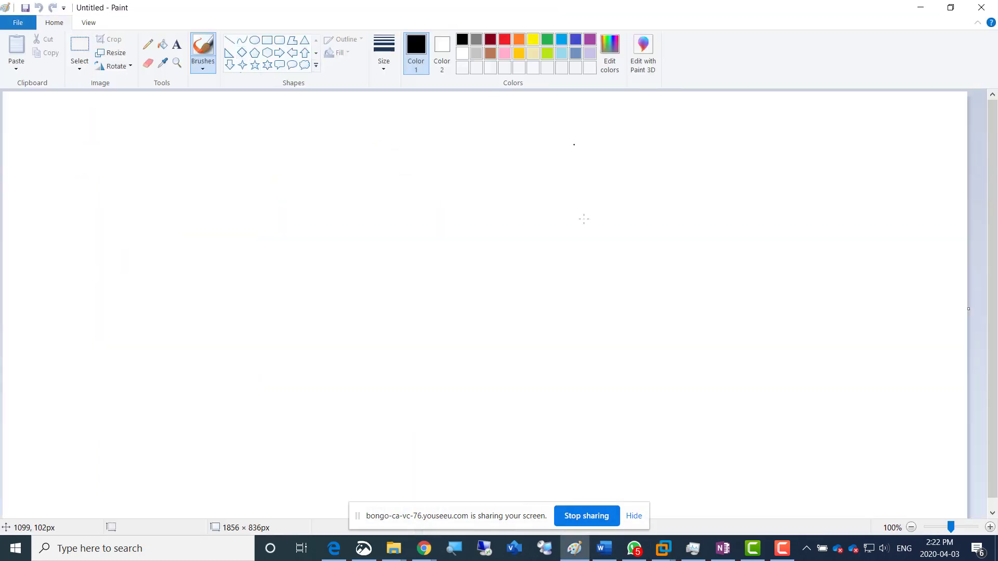
click(268, 40)
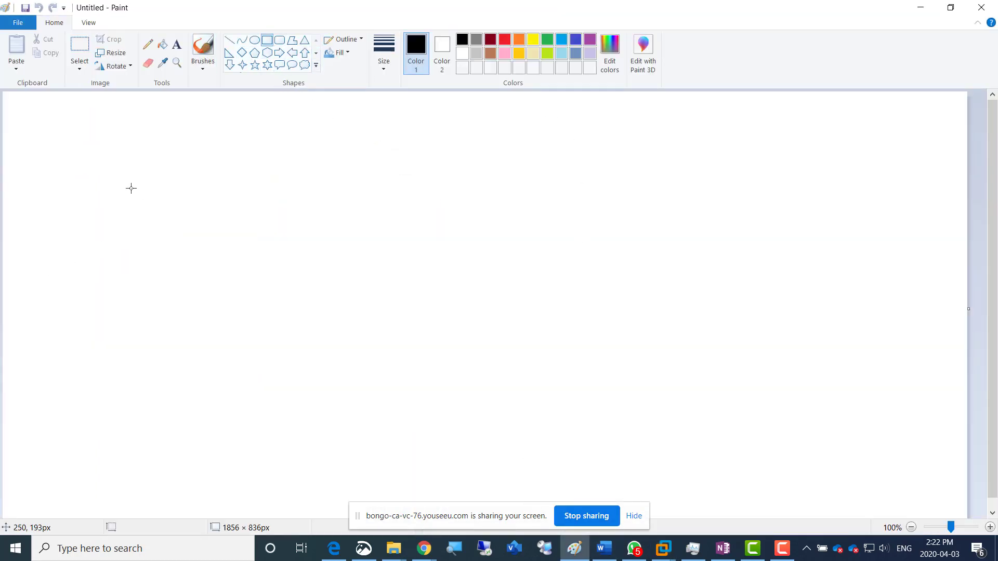
drag(130, 177, 307, 429)
drag(355, 174, 513, 421)
drag(538, 171, 683, 418)
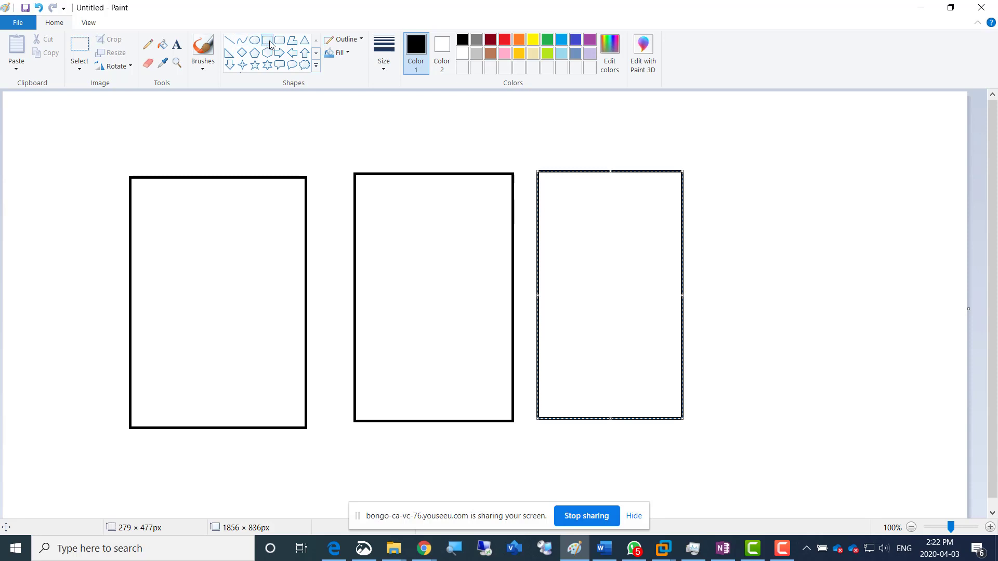
Draw two small gray rectangles, about 132 × 37 px and 131 × 43 px, stacked in the lower part of the leftmost tall rectangle
drag(137, 342, 205, 362)
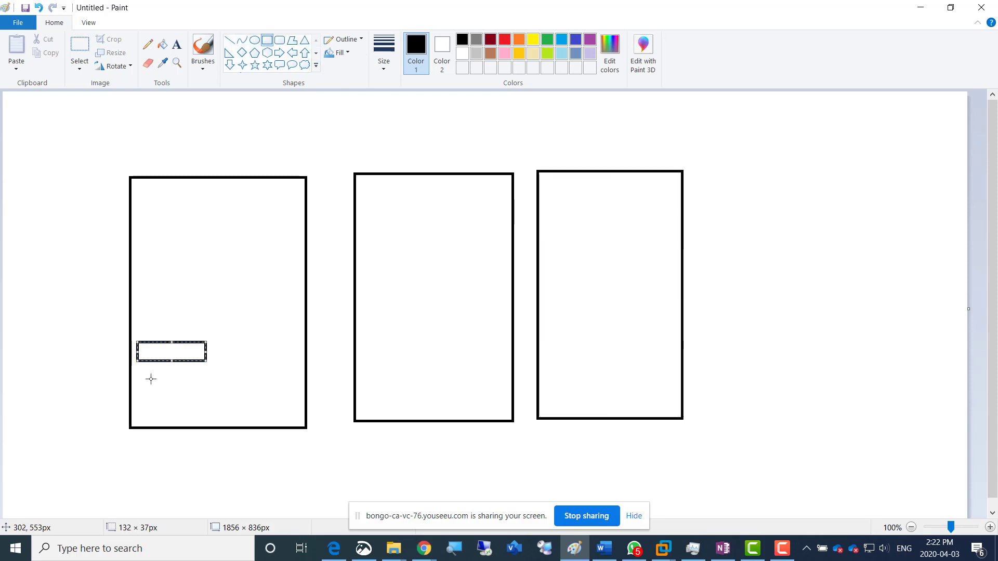
click(477, 39)
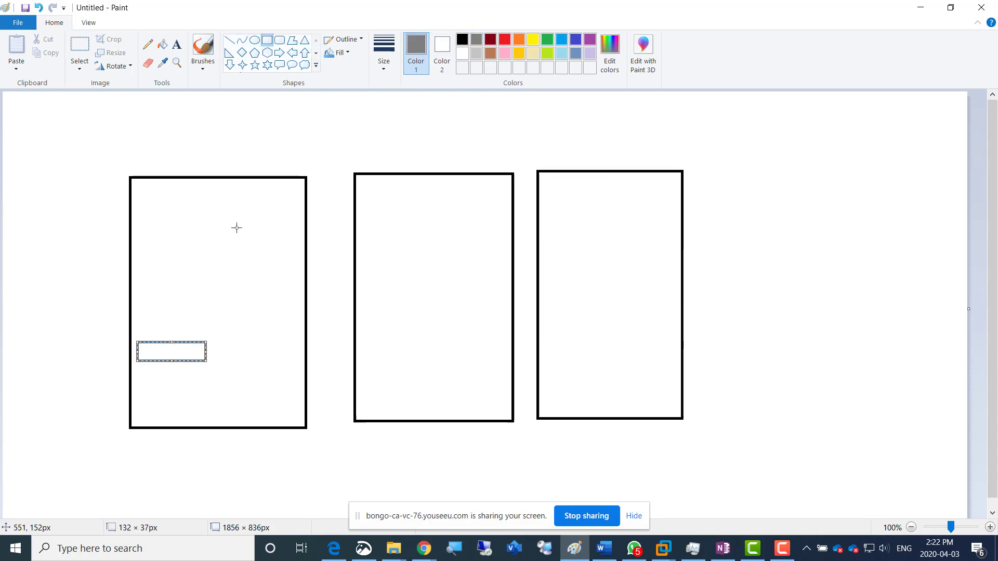
drag(136, 370, 205, 392)
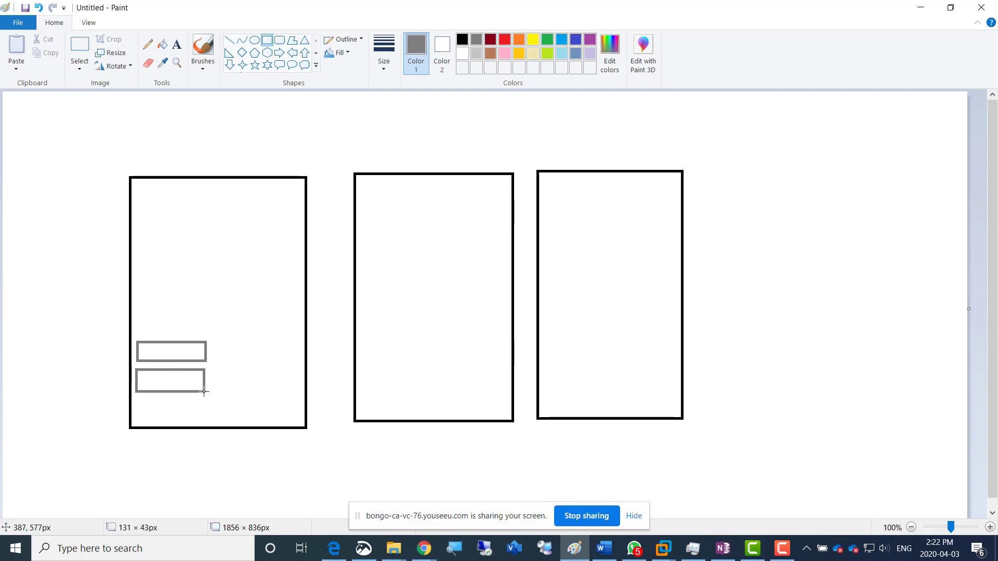
click(238, 247)
Draw four gray lines connecting each small gray box to the middle and rightmost tall rectangles
click(229, 40)
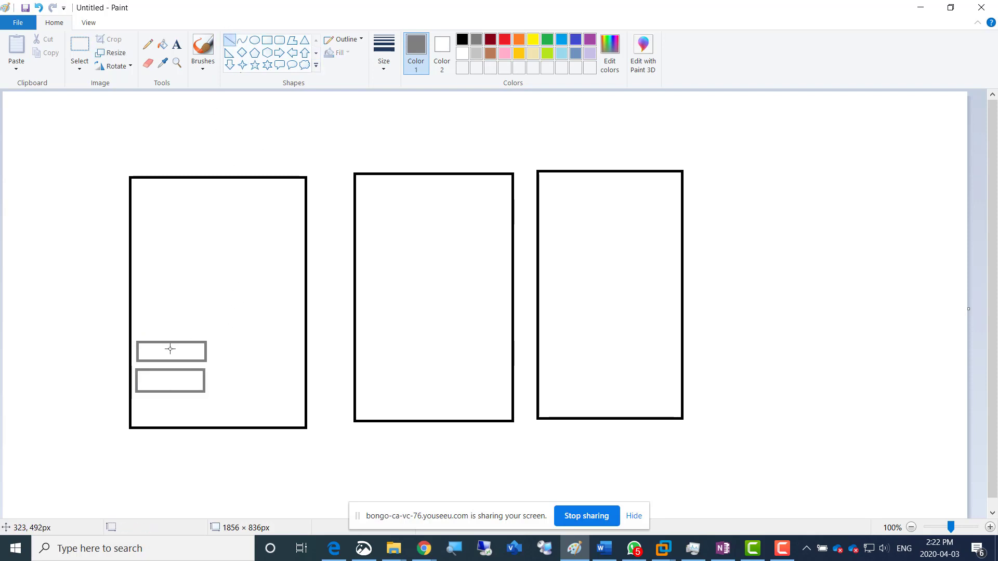
drag(180, 354, 415, 253)
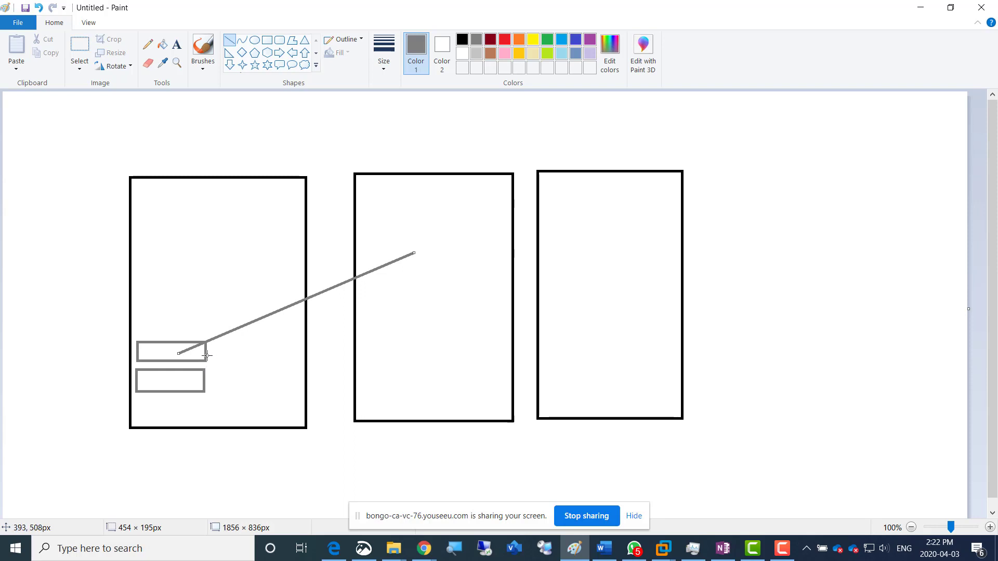
drag(206, 356, 535, 251)
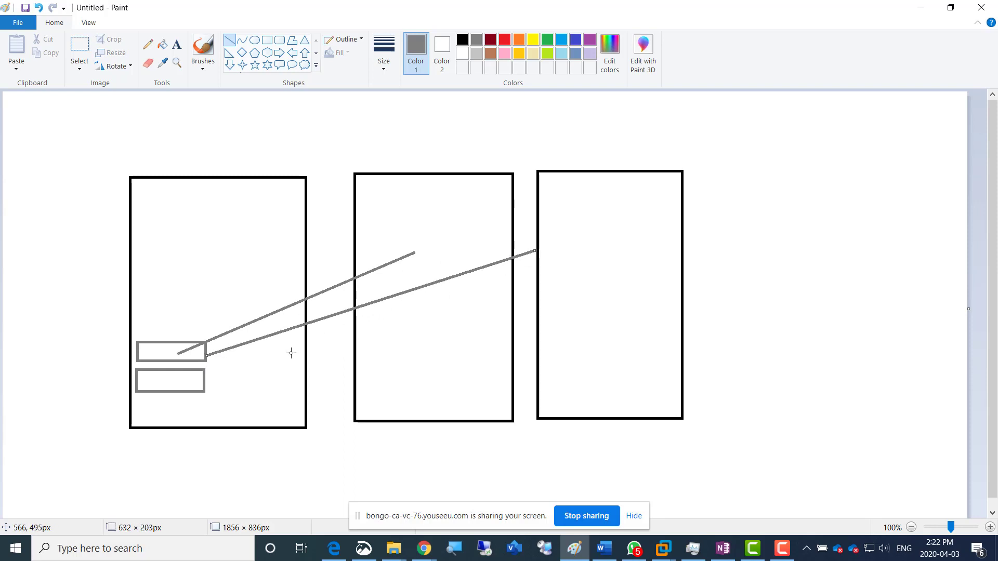
drag(202, 381, 449, 317)
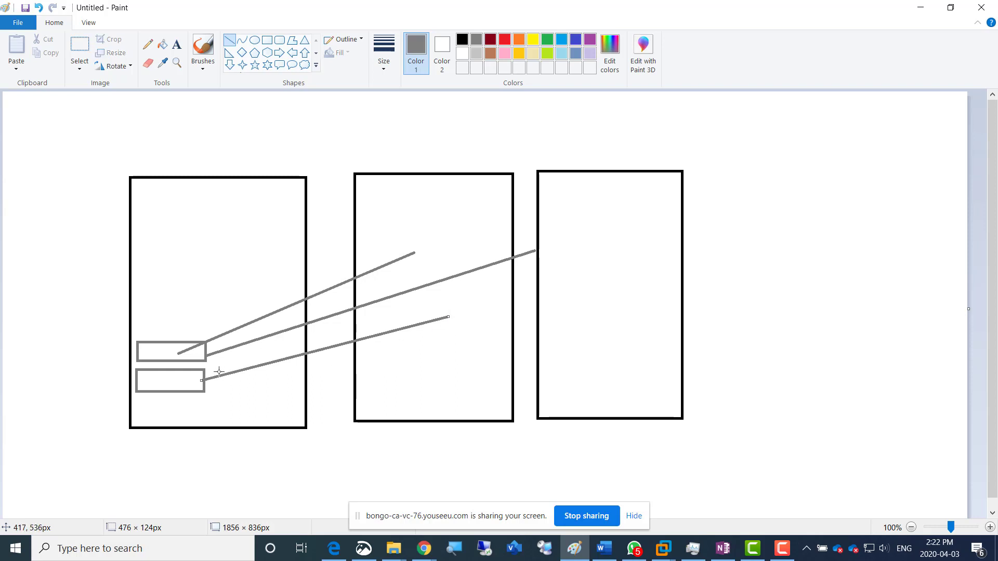
mouse_move(205, 390)
mouse_down()
mouse_move(561, 327)
mouse_move(542, 332)
mouse_up()
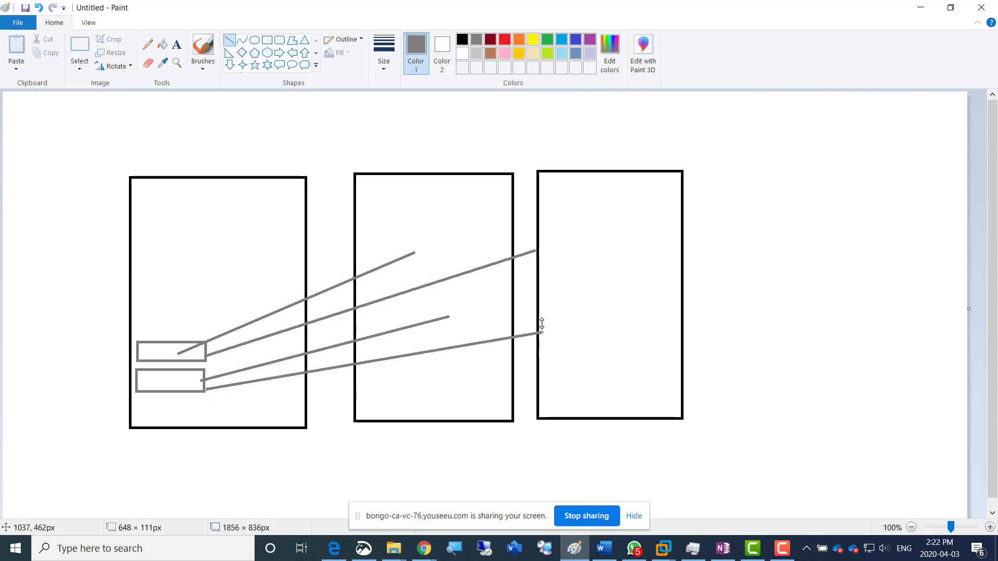
Draw two wide gray rectangles spanning the middle and rightmost tall rectangles at the line ends, the upper about 316 × 87 px
click(267, 40)
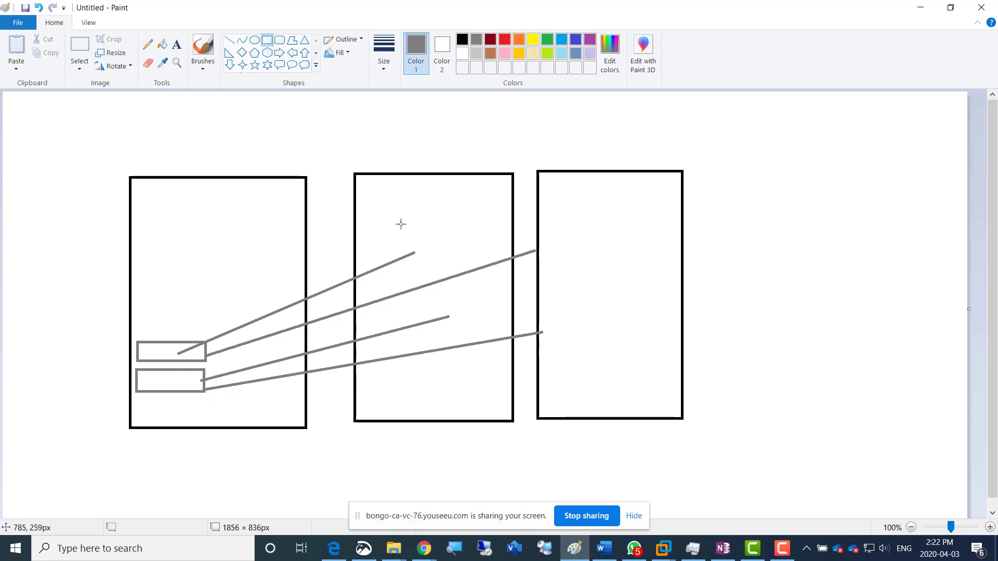
drag(403, 209, 569, 256)
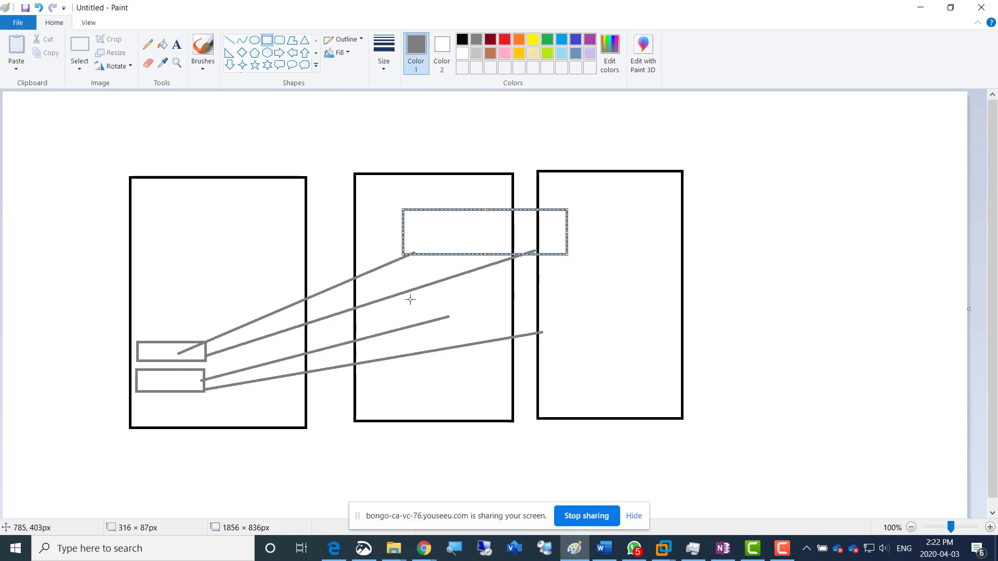
drag(406, 296, 583, 333)
click(638, 263)
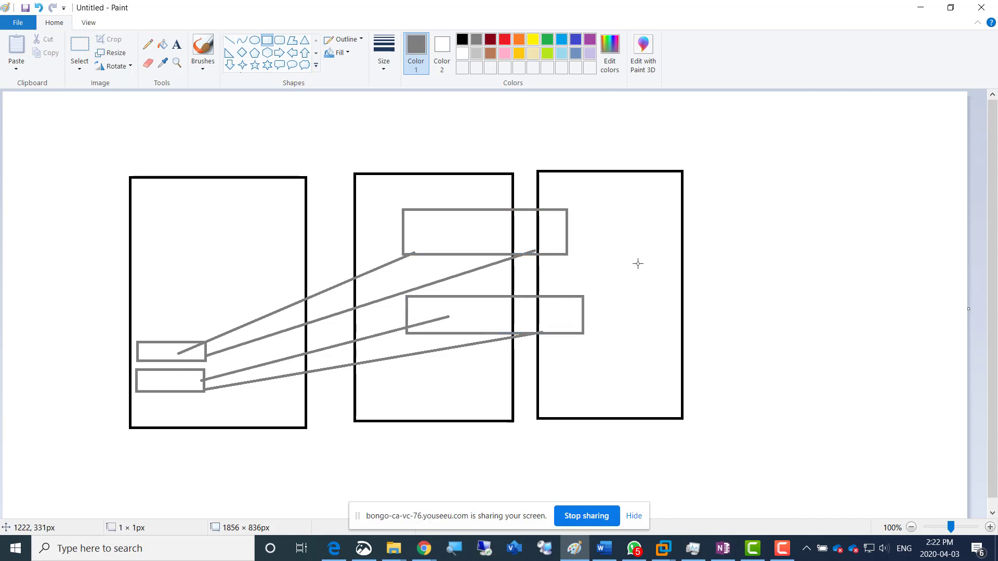
Draw two indigo rounded rectangles, about 285 × 65 px and 301 × 57 px, overlapping the upper edges of the two wide gray boxes
click(179, 47)
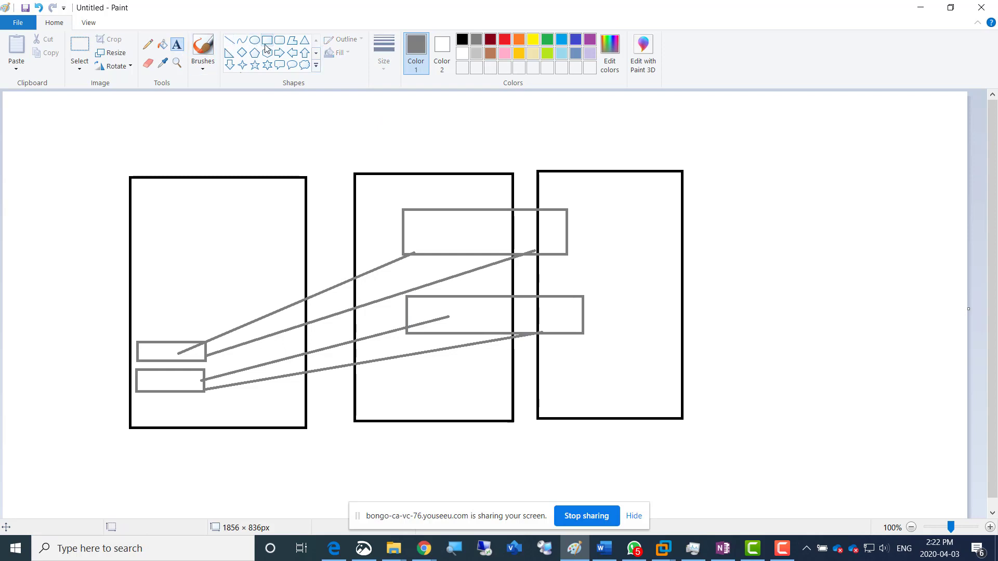
click(280, 40)
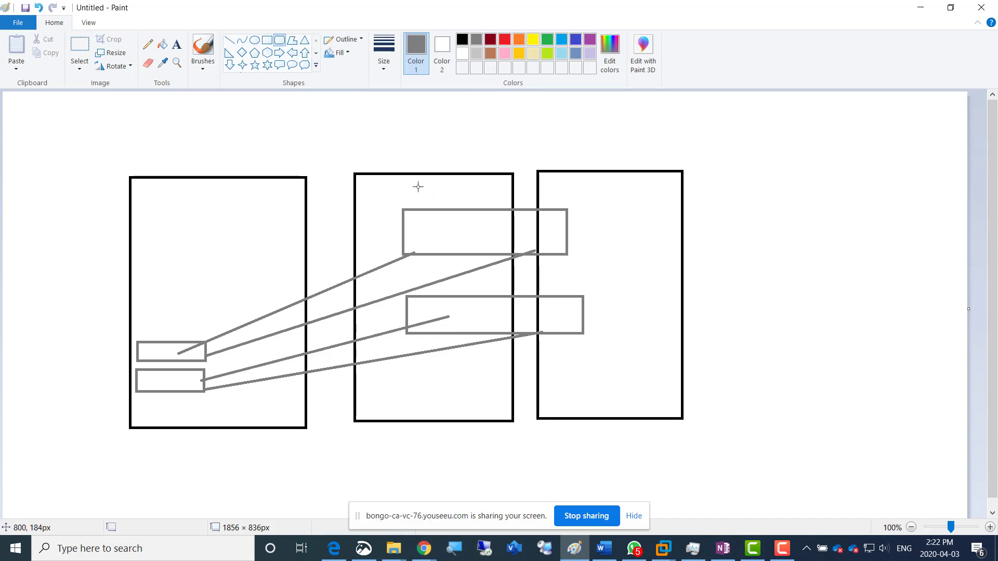
drag(411, 197, 559, 230)
click(578, 41)
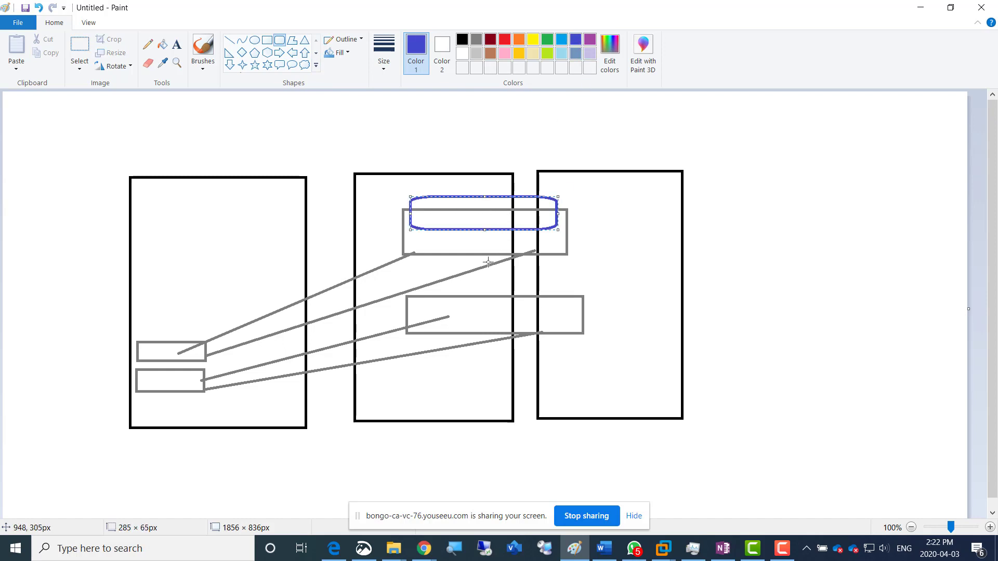
click(418, 285)
drag(416, 285, 572, 314)
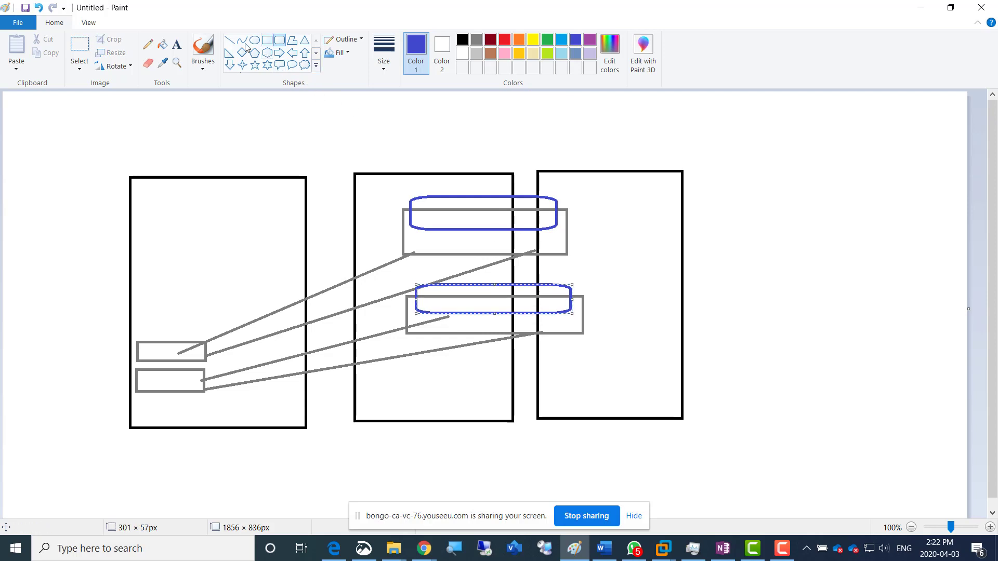
Add the text label "DS0LUN0" above the upper indigo rounded rectangle
click(175, 48)
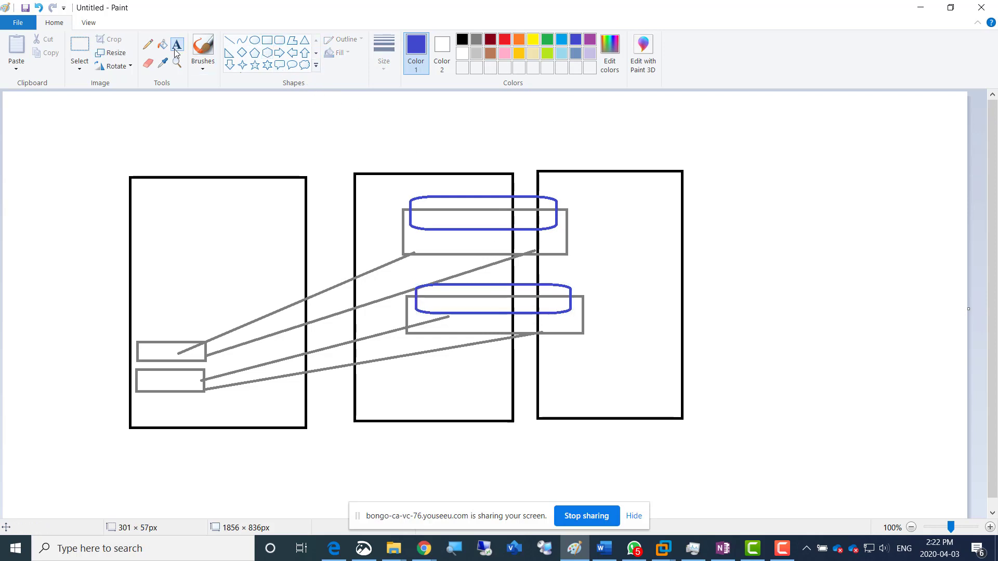
click(429, 182)
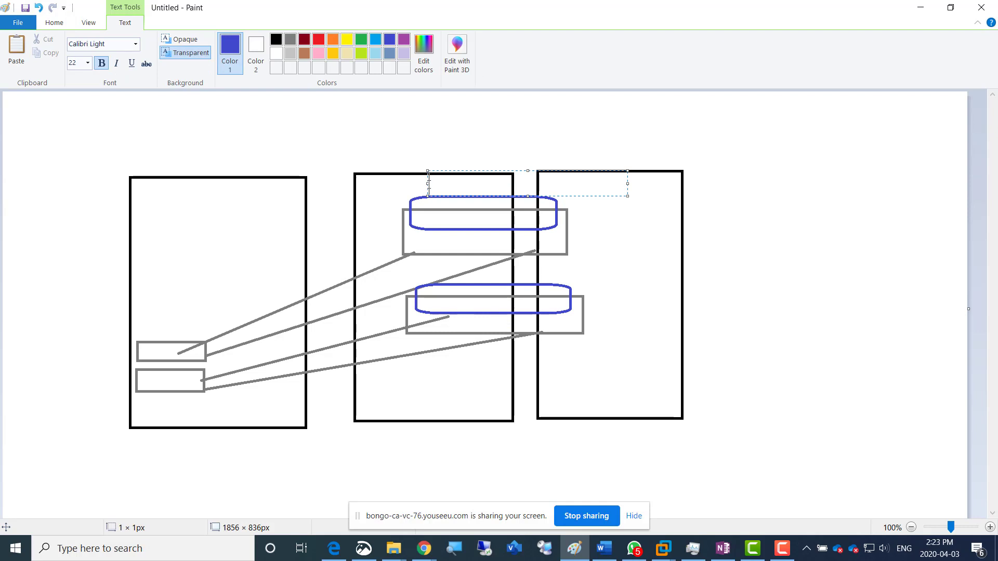
text(DS1)
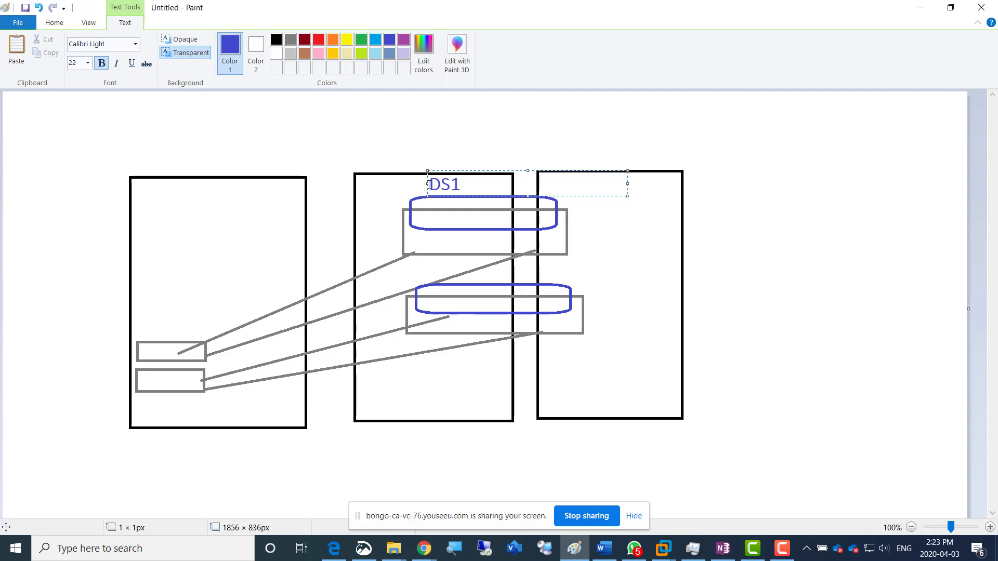
text(0LUN0)
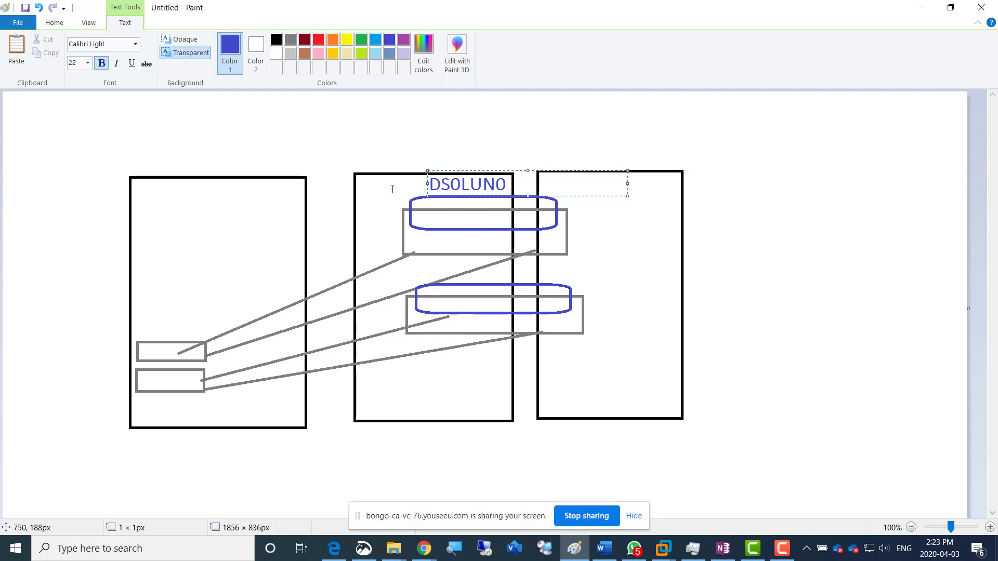
Copy the "DS0LUN0" label to the lower indigo rounded rectangle, change it to "DS1LUN1" and place it over the upper edge
key(ctrl+a)
key(ctrl+c)
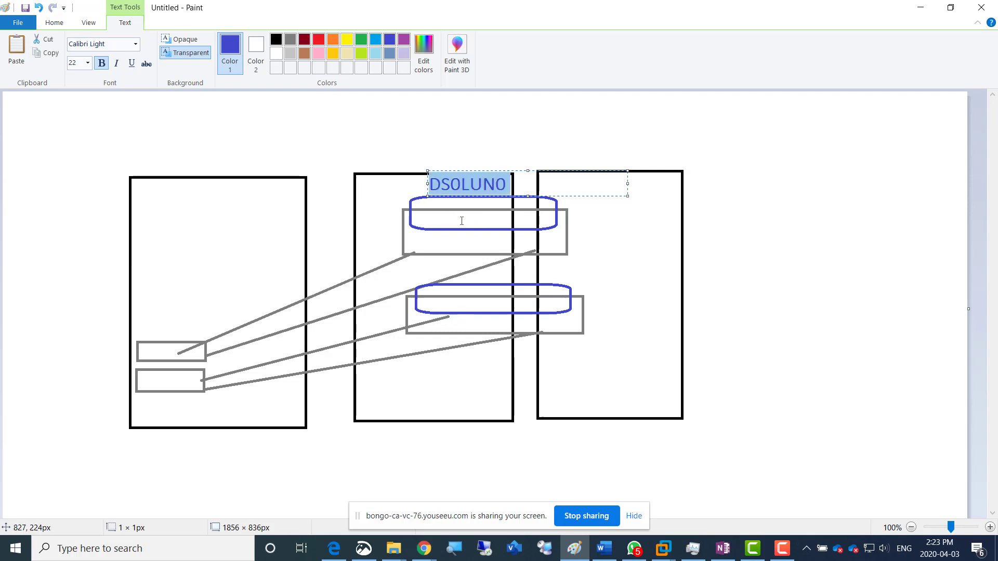
click(433, 289)
click(433, 289)
key(ctrl+v)
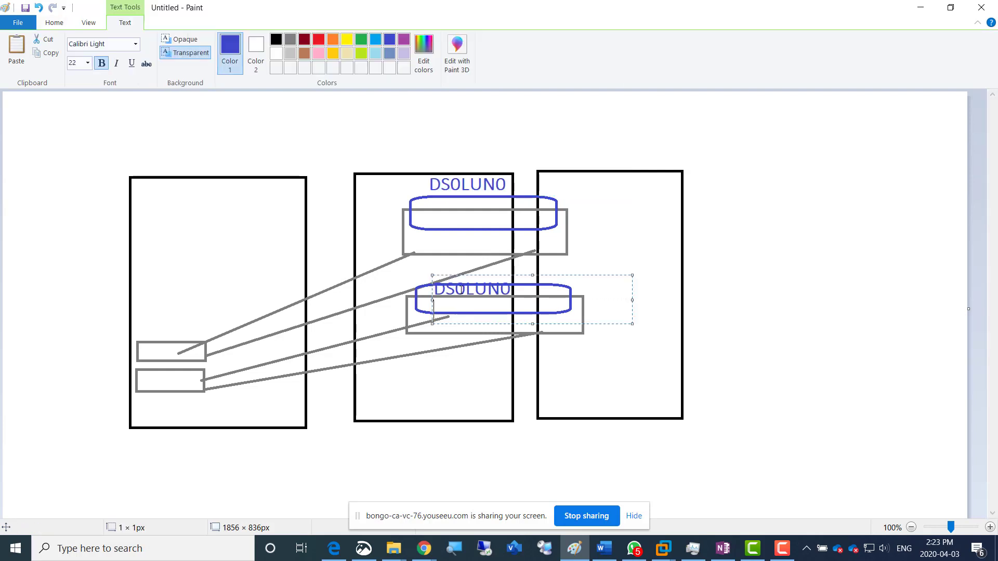
drag(467, 294, 501, 291)
text(1LUN1)
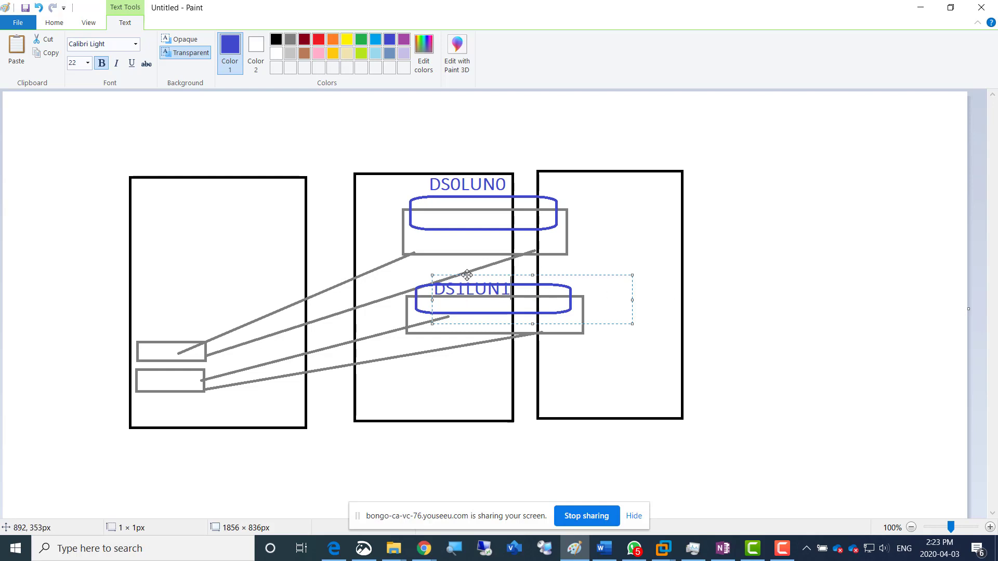
drag(467, 276, 487, 271)
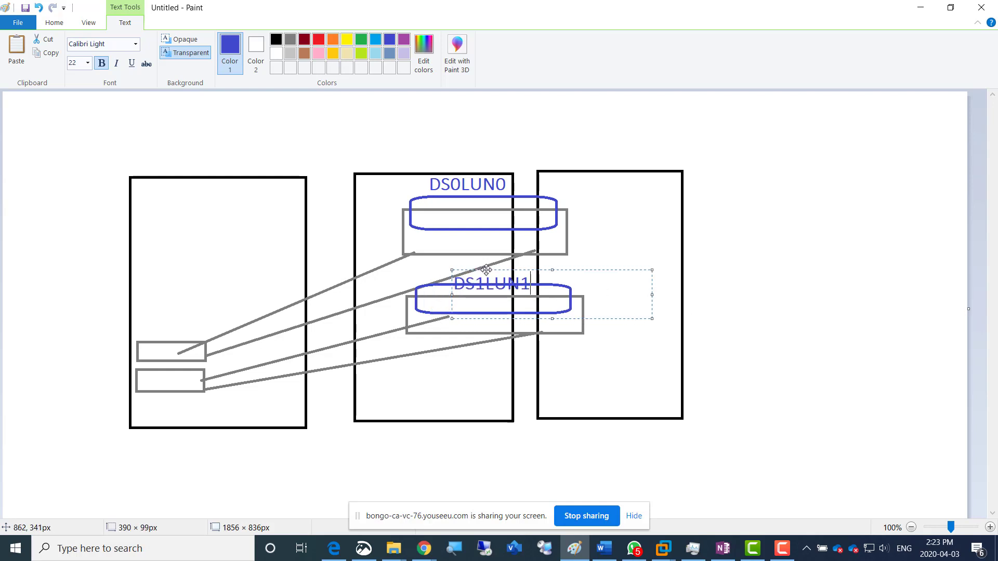
click(844, 299)
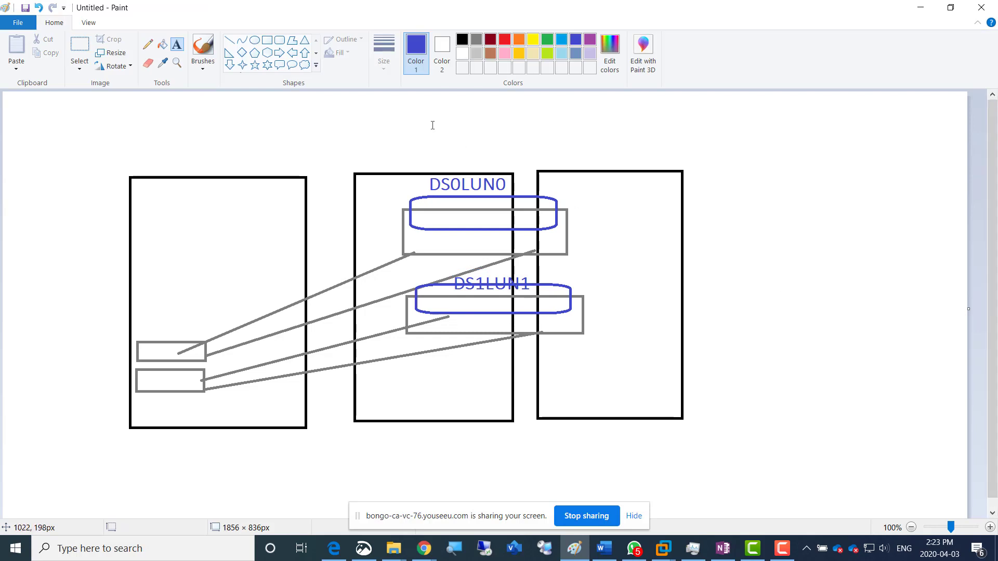
Draw a turquoise upright rectangle, about 62 × 121 px, across the upper edge of the middle tall rectangle near its left corner
click(328, 127)
click(59, 26)
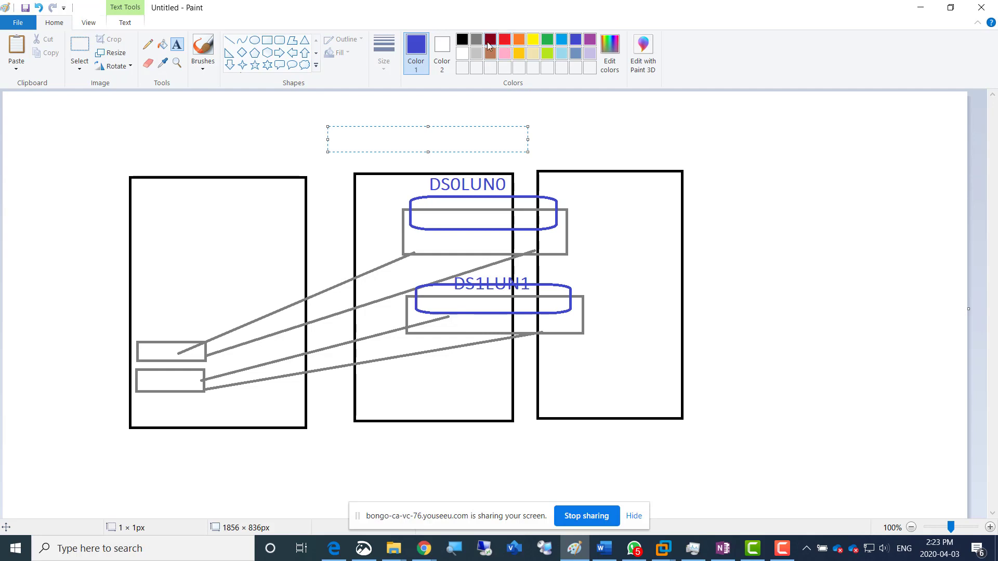
click(563, 42)
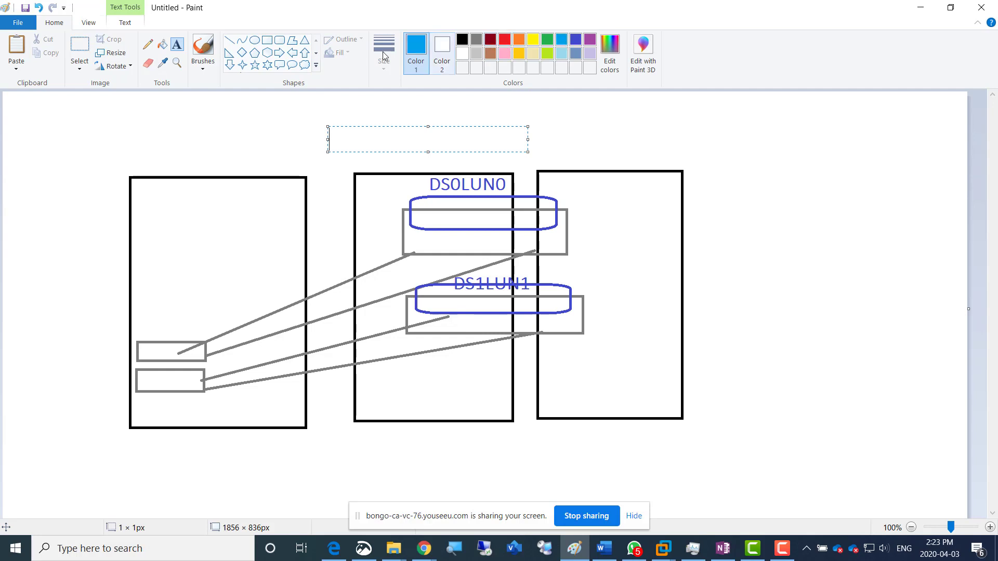
click(267, 40)
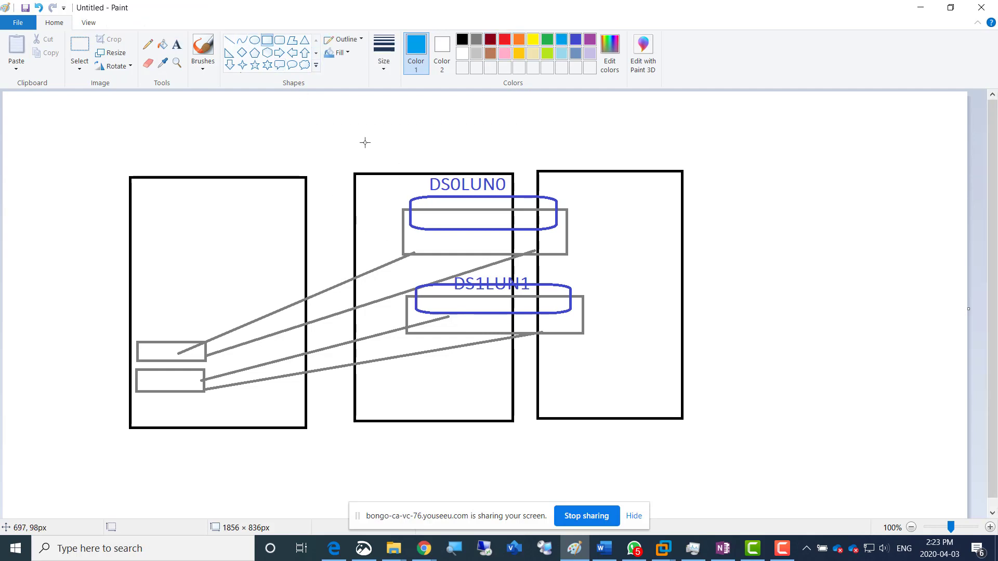
drag(367, 138, 400, 203)
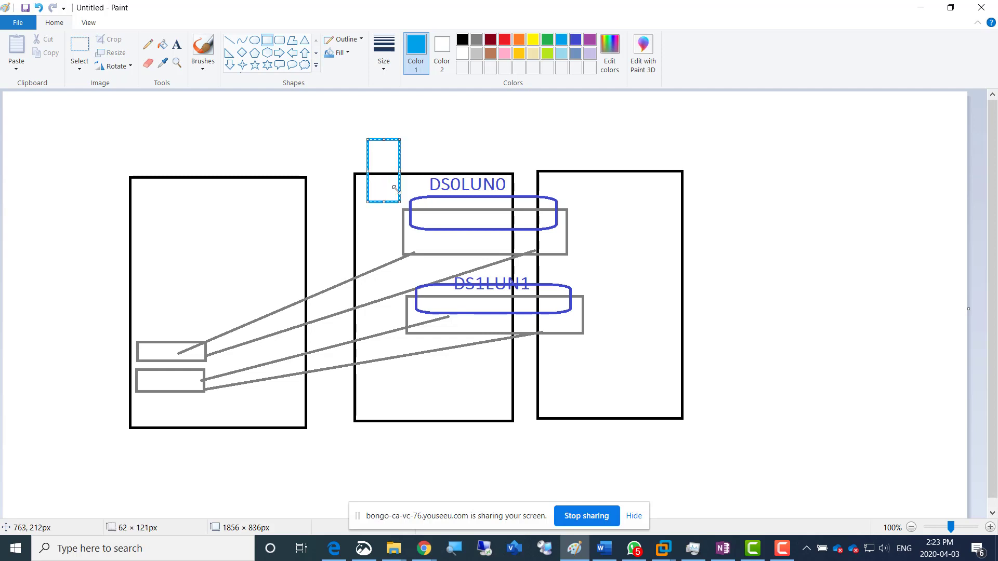
Add the black text label "Esxi01" above the middle tall rectangle
click(177, 47)
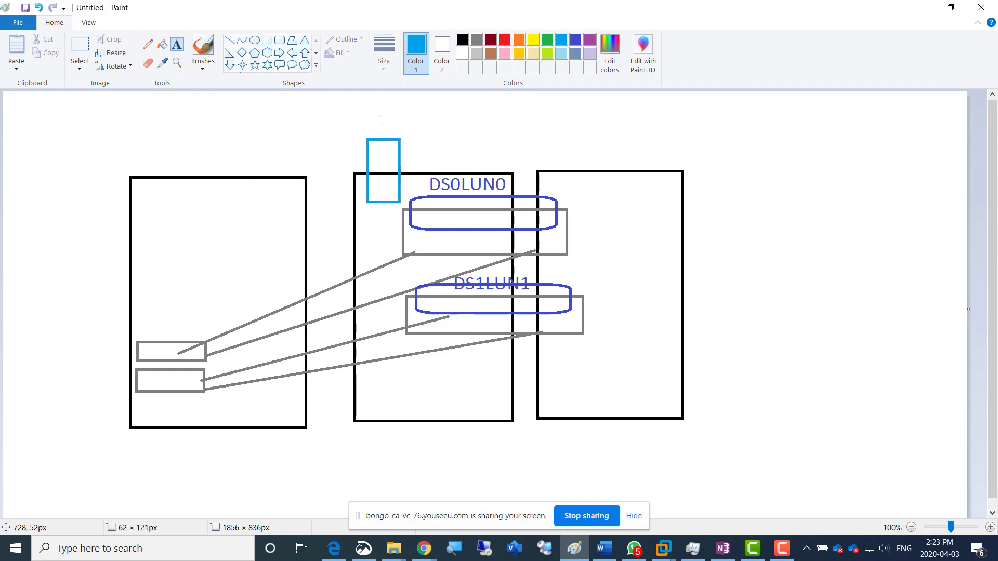
click(415, 145)
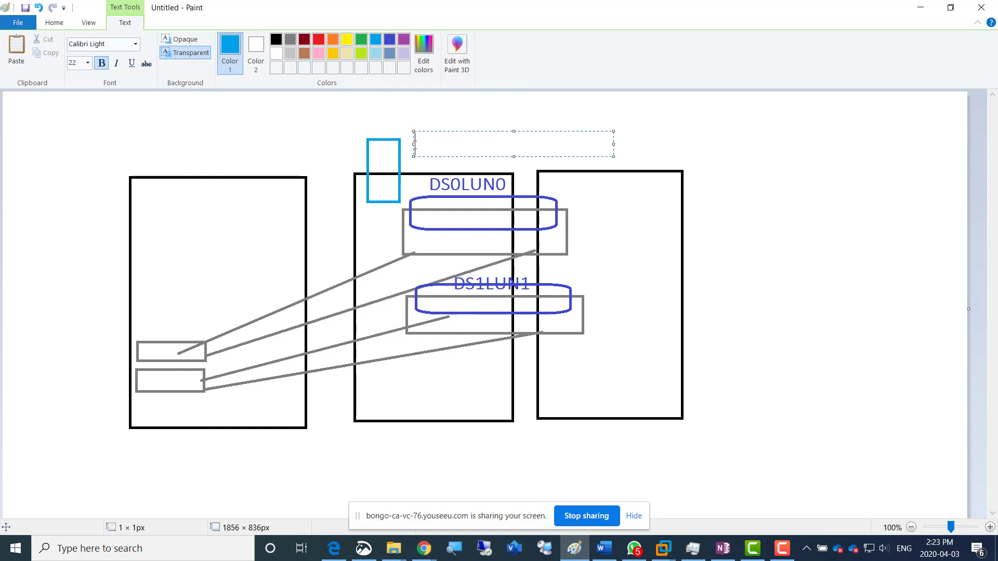
click(276, 39)
text(Ess)
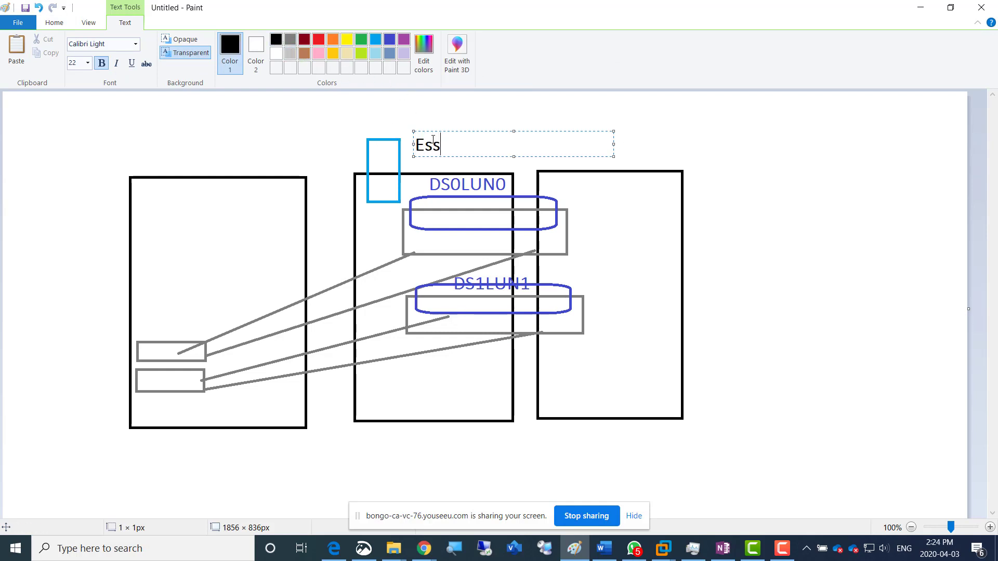
text(i091)
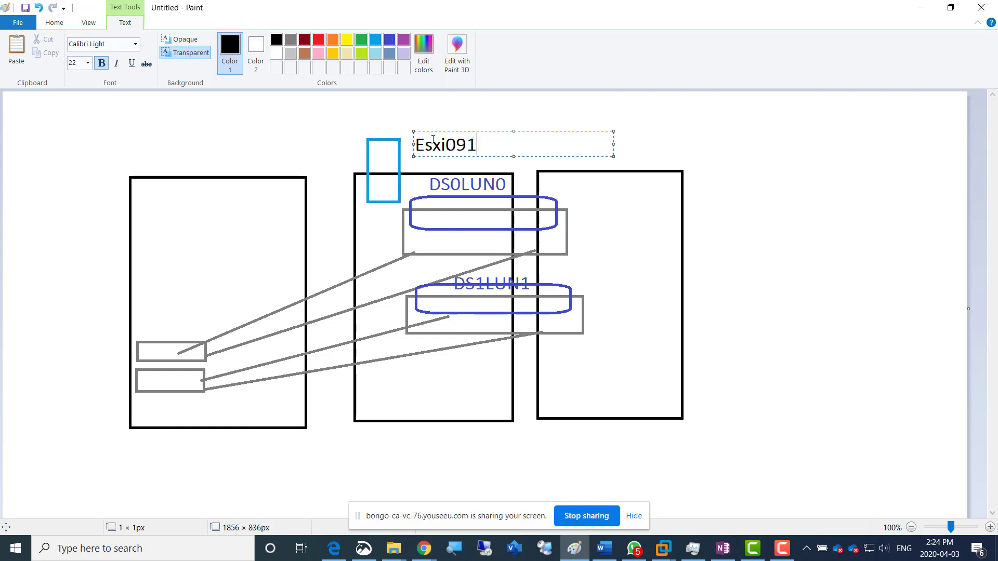
key(BackSpace)
key(BackSpace)
text(1)
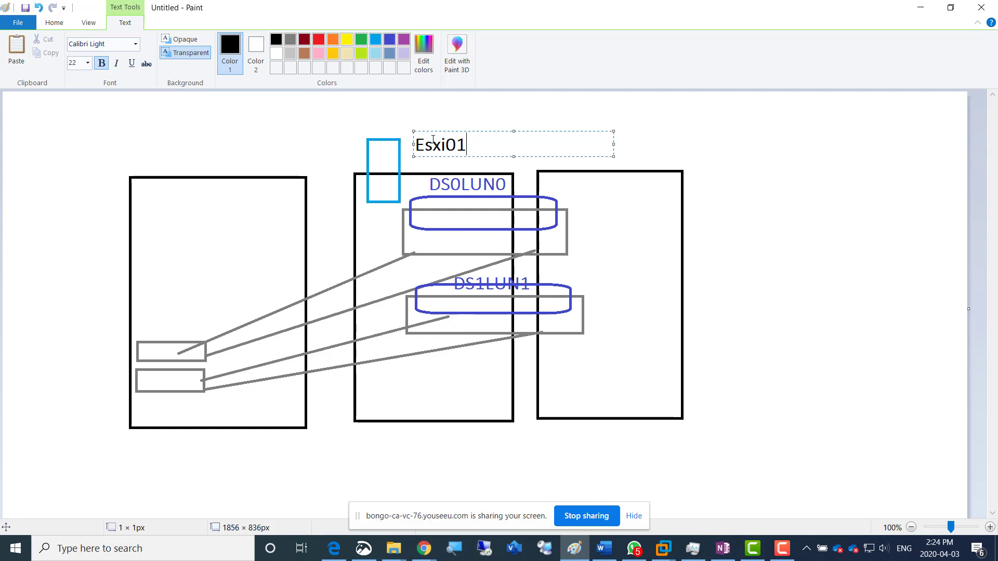
Copy the "Esxi01" label above the rightmost tall rectangle and change it to "Esxi02"
key(ctrl+a)
key(ctrl+c)
click(644, 145)
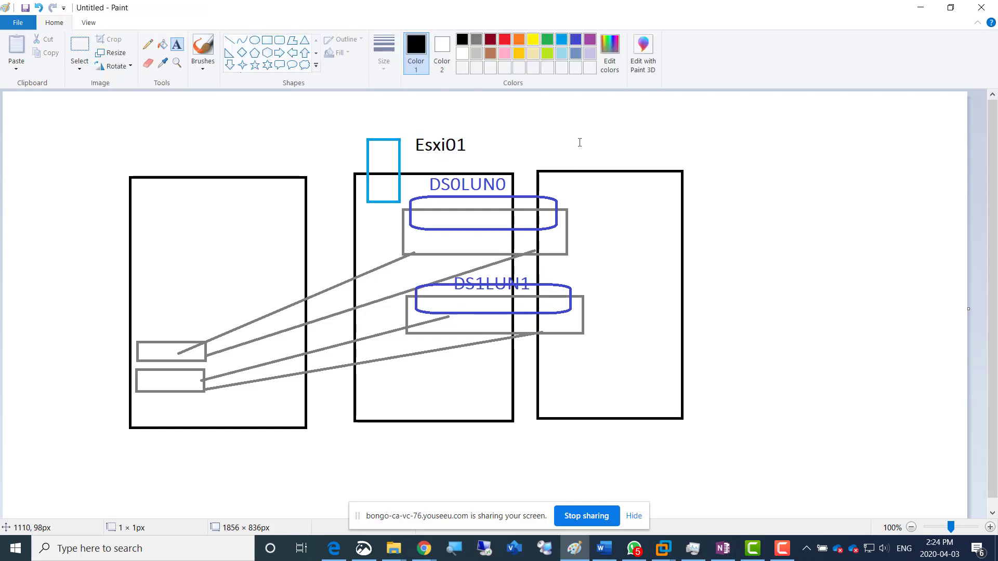
click(579, 129)
key(ctrl+v)
drag(633, 144, 625, 144)
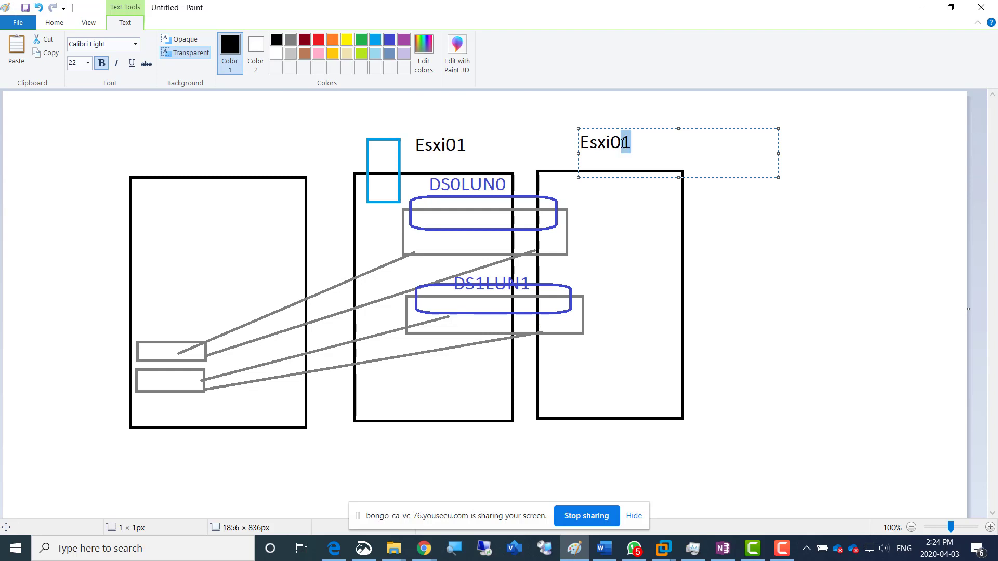
text(2)
click(581, 208)
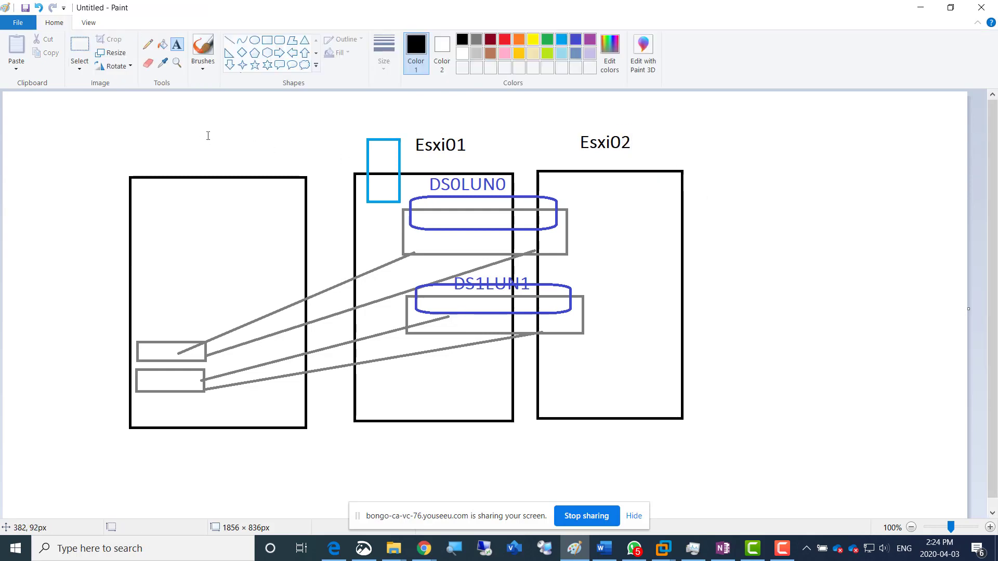
Handwrite "vcenter" in black with the Pencil in the upper part of the leftmost tall rectangle
click(148, 45)
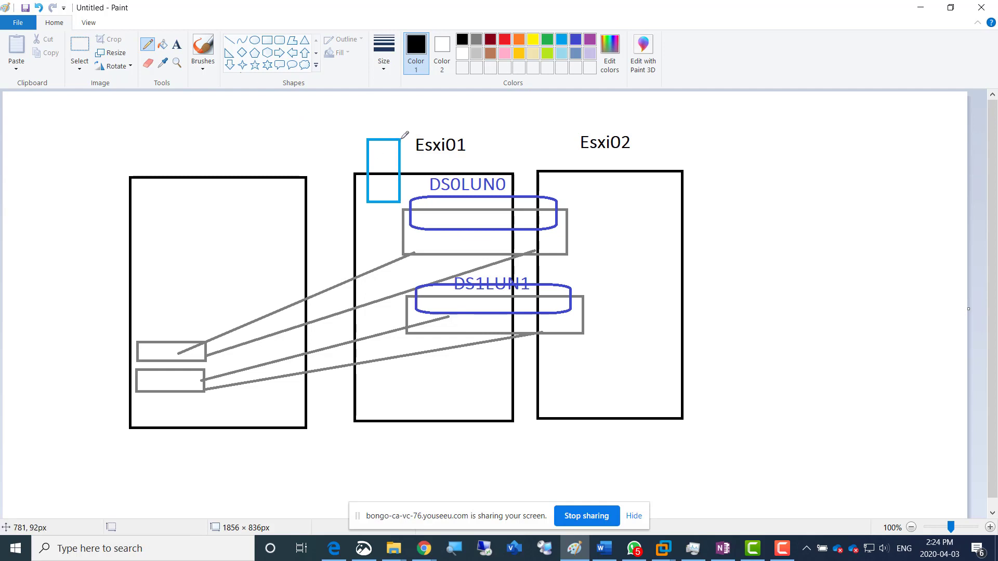
mouse_move(168, 243)
mouse_down()
mouse_move(185, 231)
mouse_move(209, 250)
mouse_move(227, 196)
mouse_move(242, 220)
mouse_move(263, 196)
mouse_up()
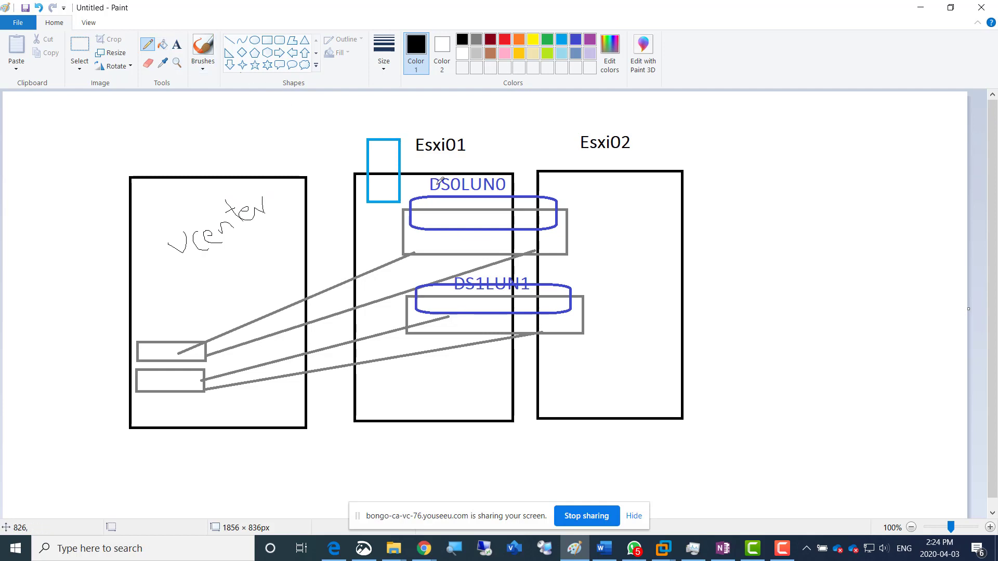
Draw a turquoise line from the turquoise rectangle into the upper indigo shape, ending in a small turquoise box about 56 × 29 px
click(229, 40)
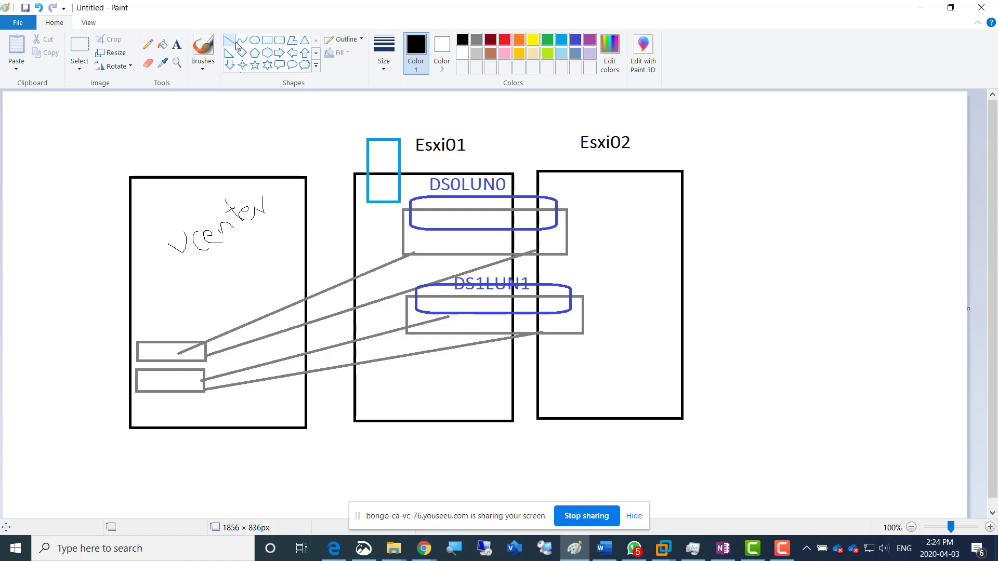
click(565, 41)
drag(388, 184, 437, 210)
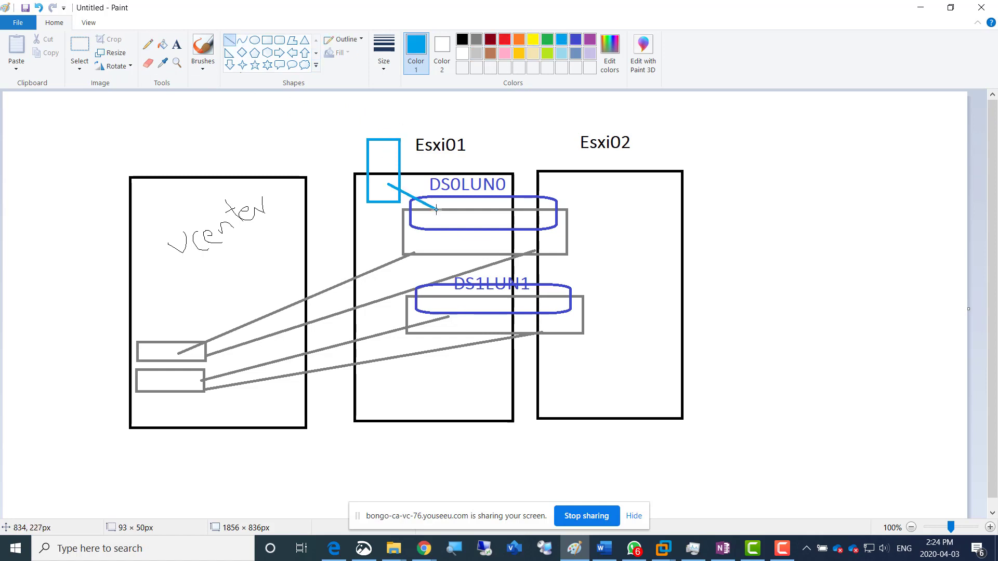
click(268, 41)
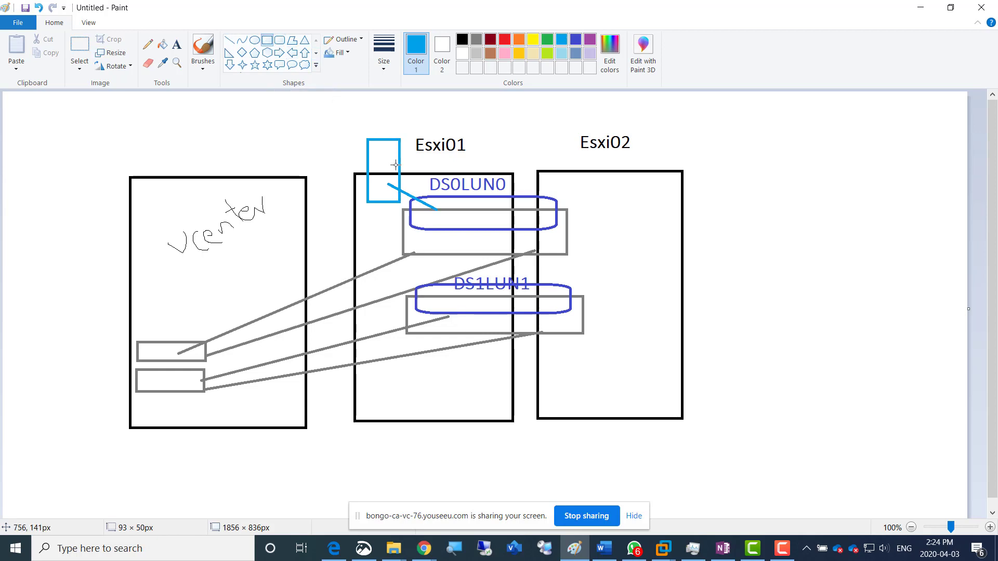
drag(431, 202, 460, 217)
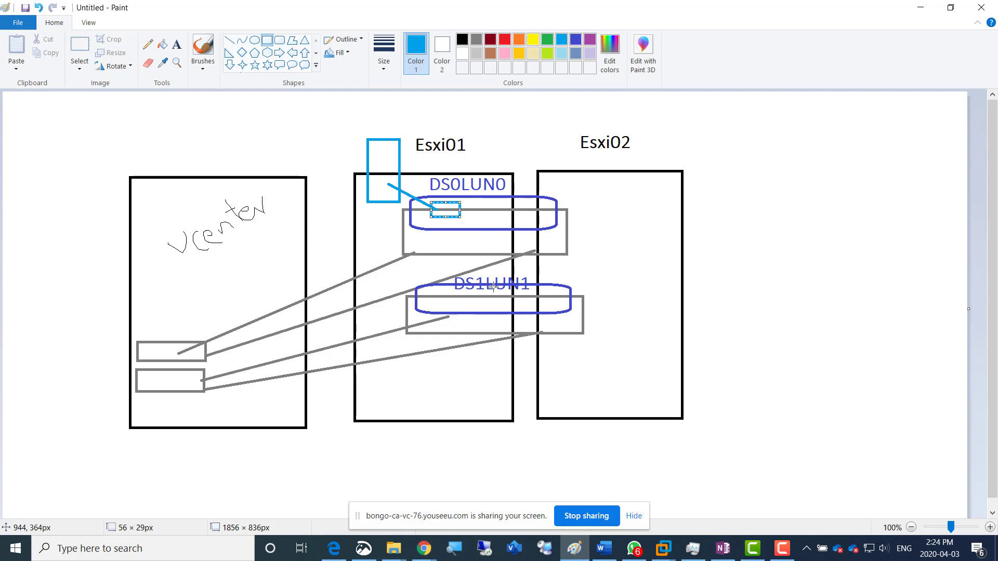
click(486, 136)
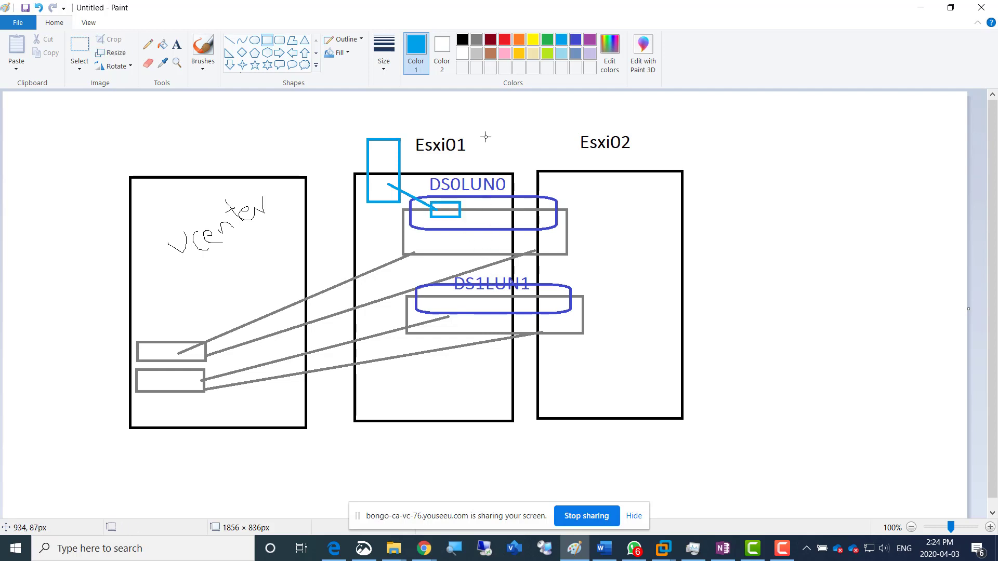
Add turquoise text labels "VM" at the upright turquoise rectangle and "vDisk" beside the small turquoise box
click(176, 44)
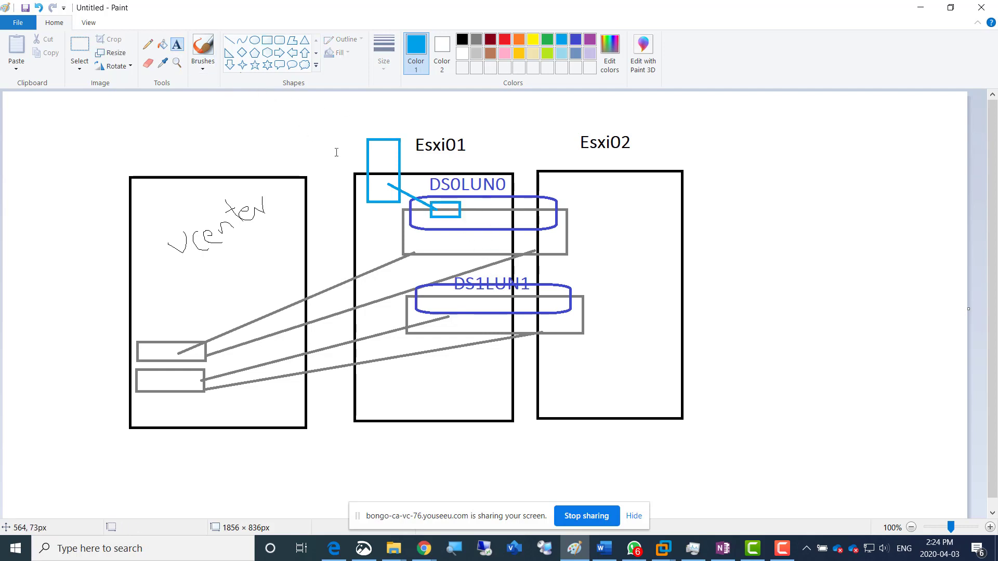
click(347, 125)
text(VM)
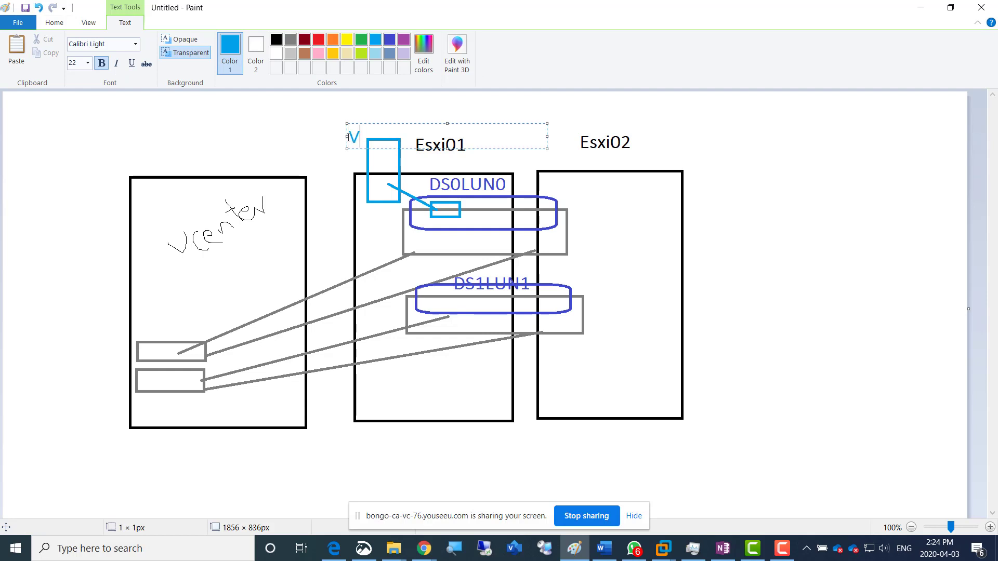
click(455, 217)
click(456, 217)
text(VD)
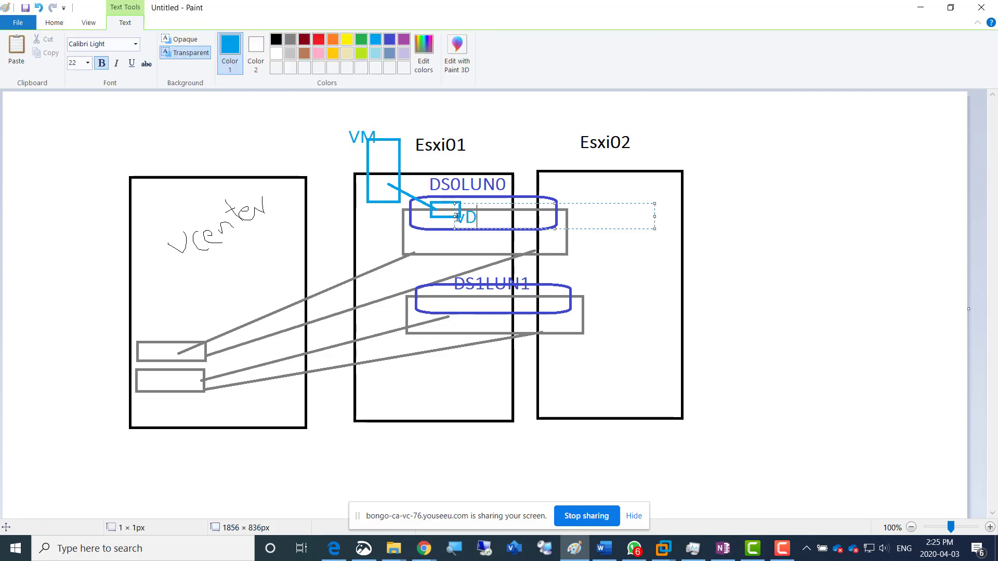
text(isk)
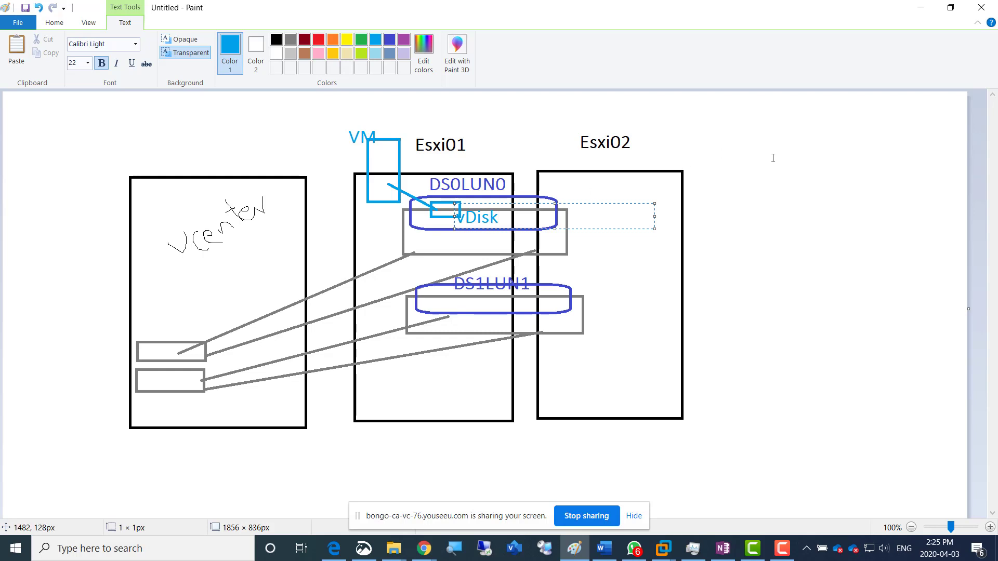
click(773, 158)
Add the black text label "4GBRam" and position it just below the "Esxi01" label
click(147, 45)
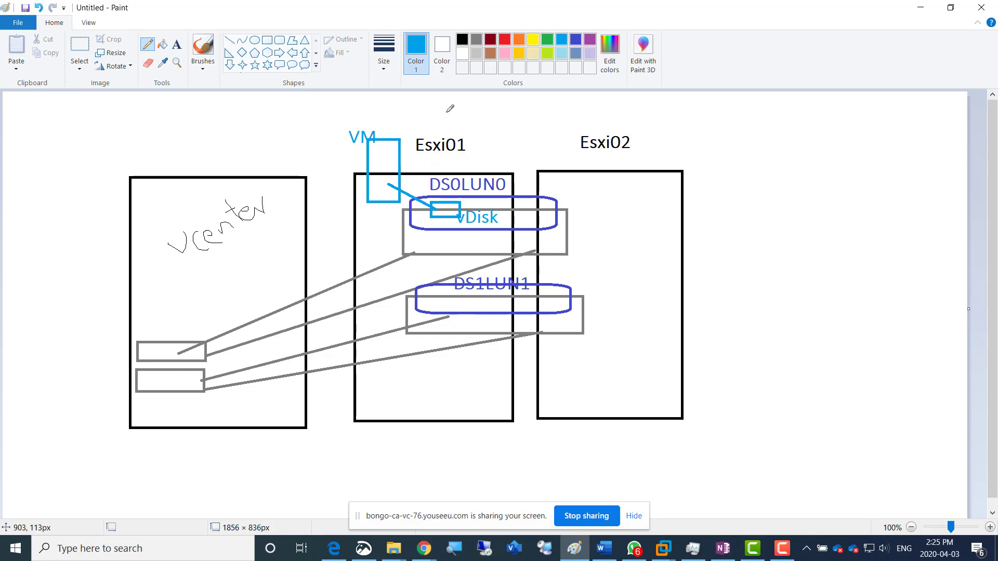
click(462, 39)
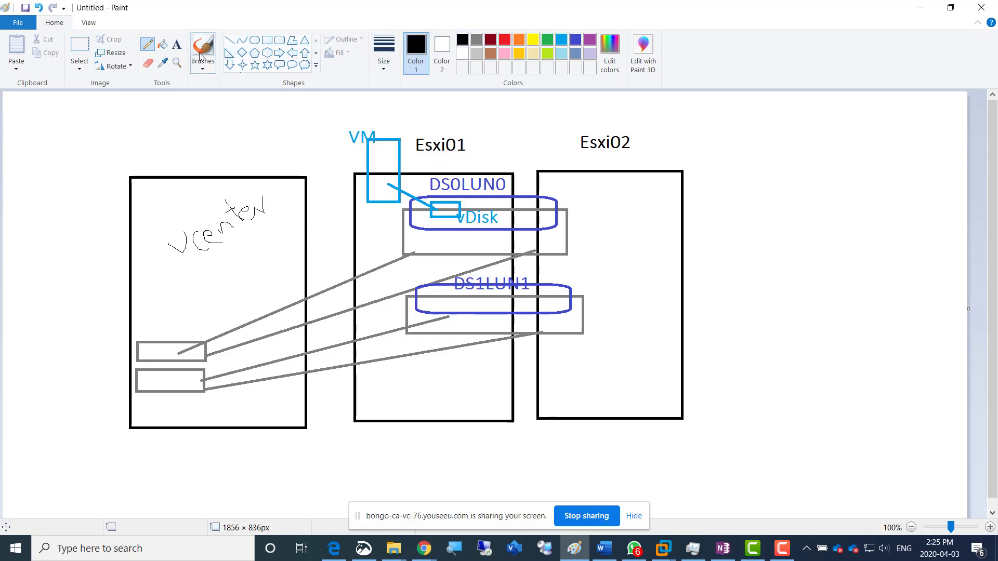
click(177, 44)
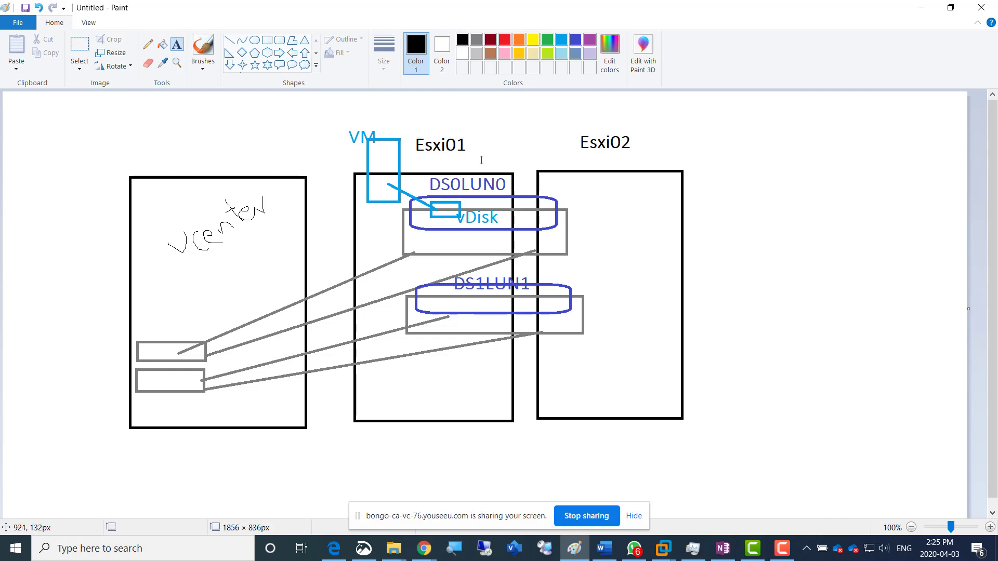
click(481, 161)
text(4GBRam)
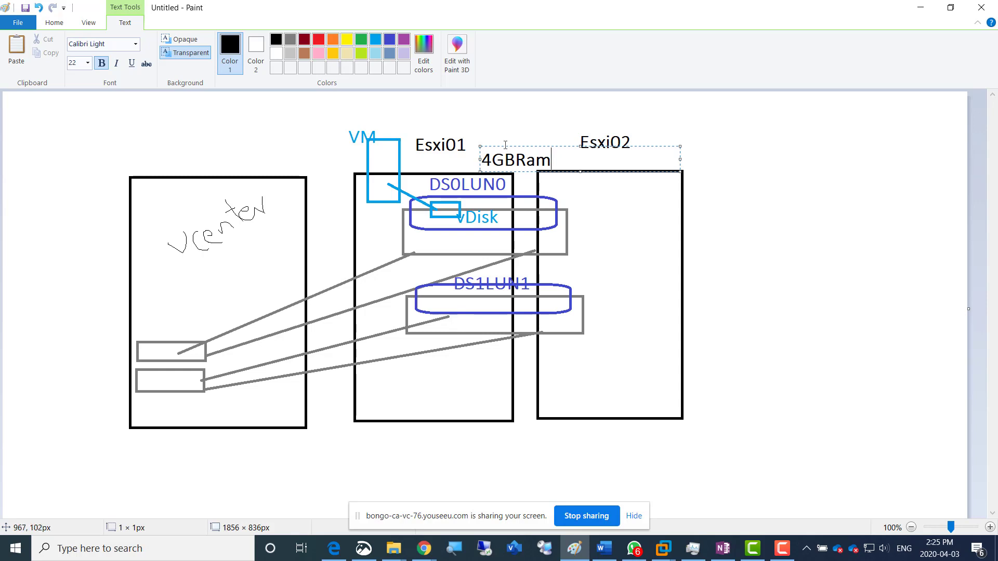
drag(506, 146, 469, 151)
Copy the "4GBRam" label and place the copy just below the "Esxi02" label
double_click(478, 162)
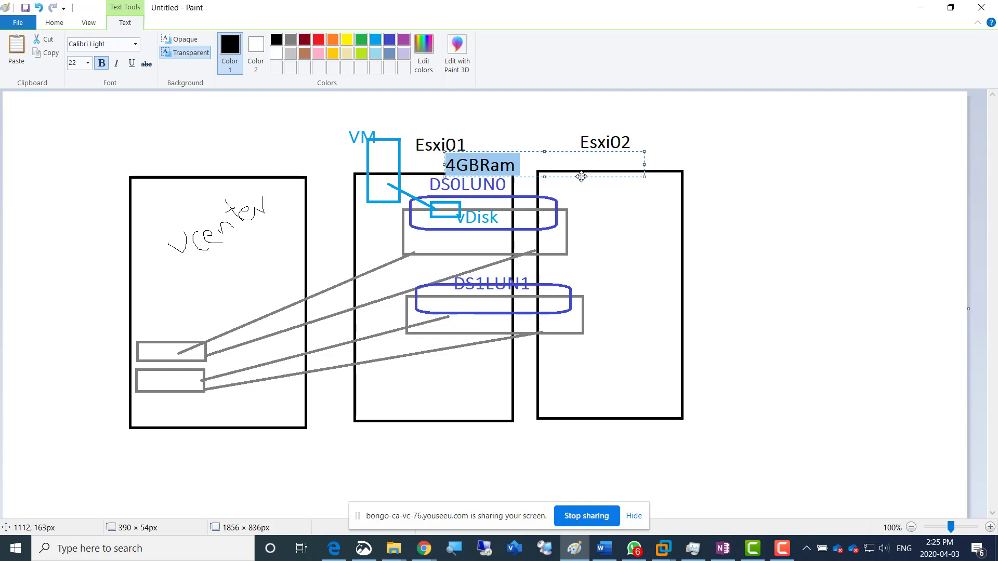
click(661, 151)
click(641, 148)
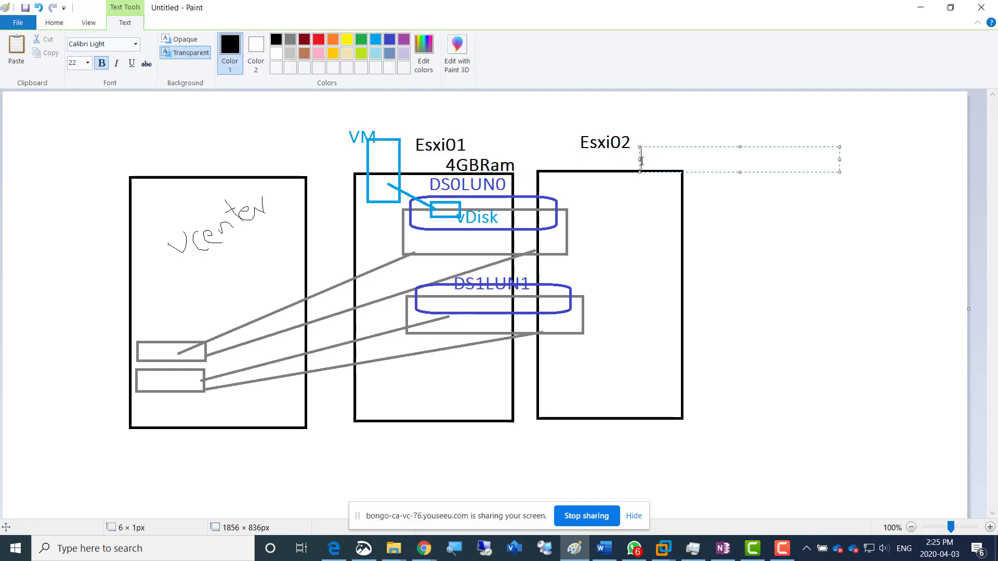
key(ctrl+v)
drag(672, 152, 649, 155)
click(659, 145)
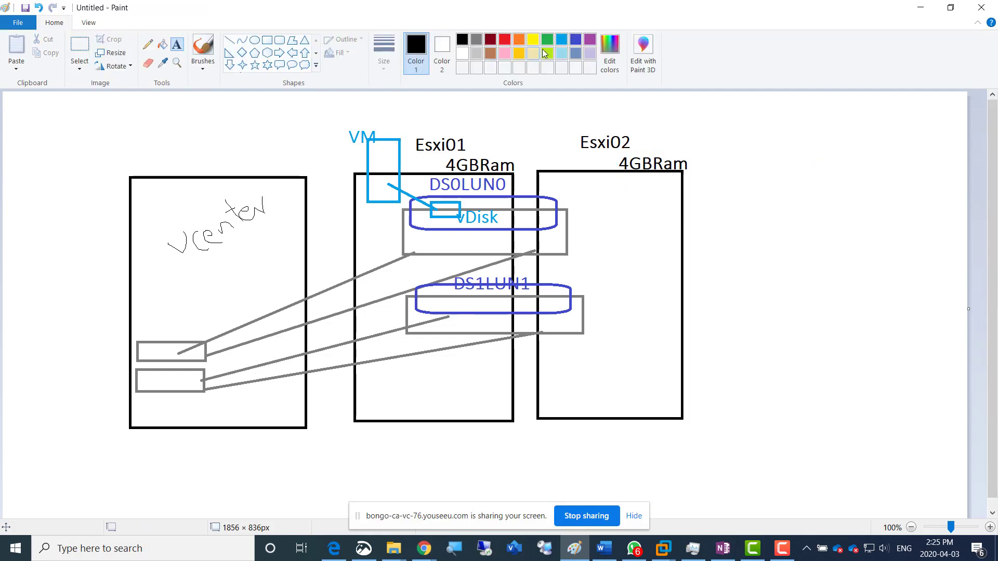
Add the turquoise text label "1GBRAM" and position it just below the "VM" label
click(561, 40)
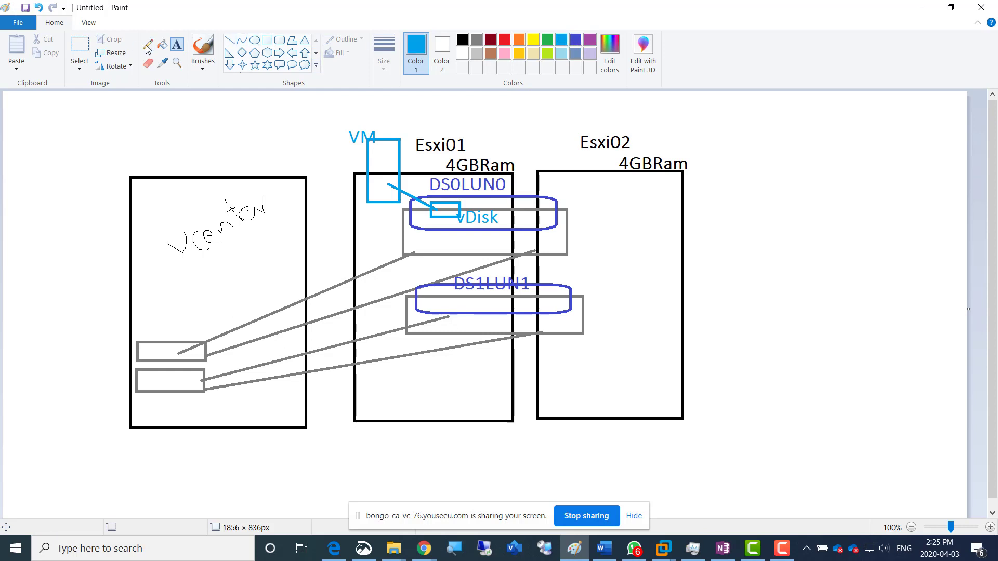
click(374, 148)
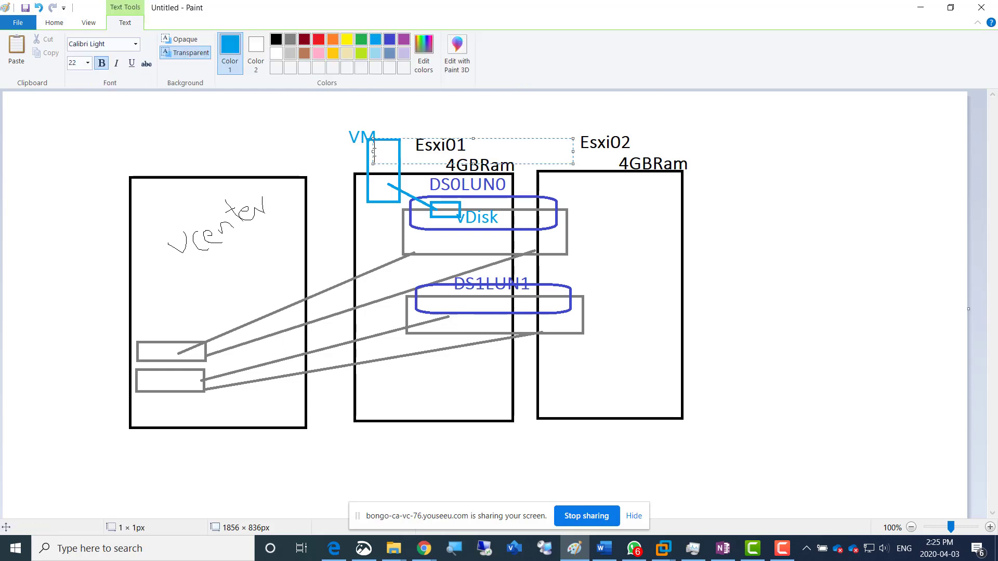
text(1024RAM)
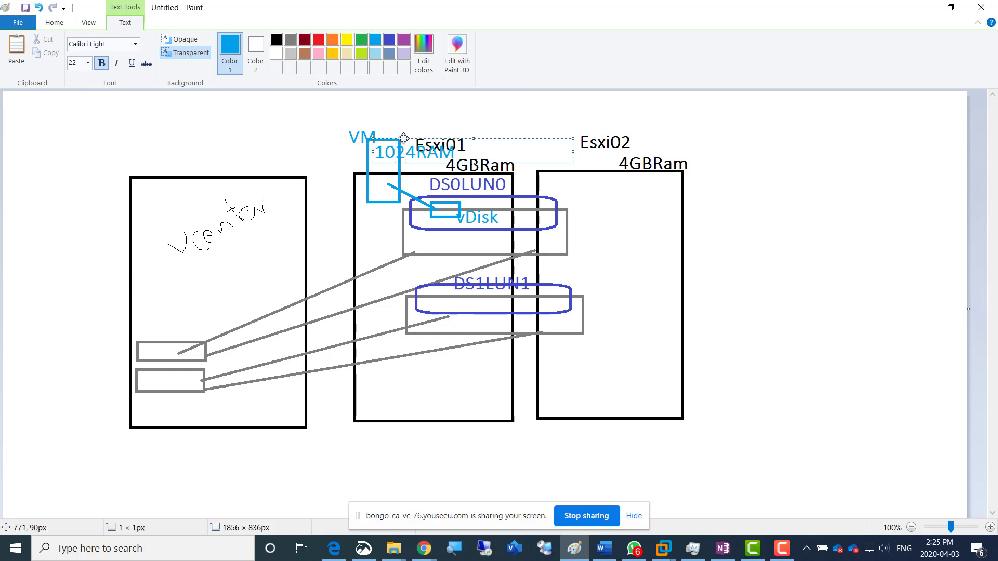
drag(404, 138, 387, 123)
text(GB)
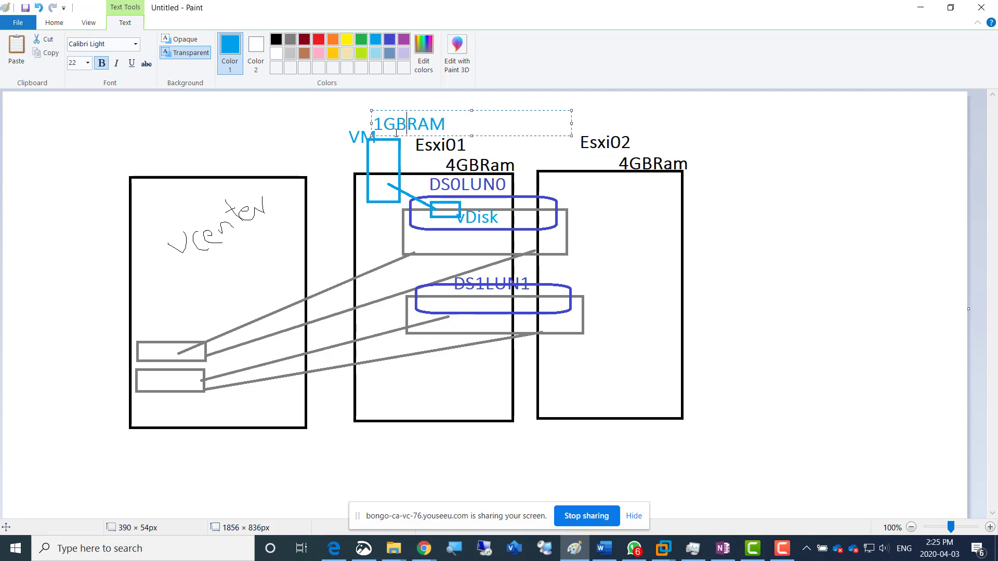
drag(391, 133, 353, 172)
click(266, 130)
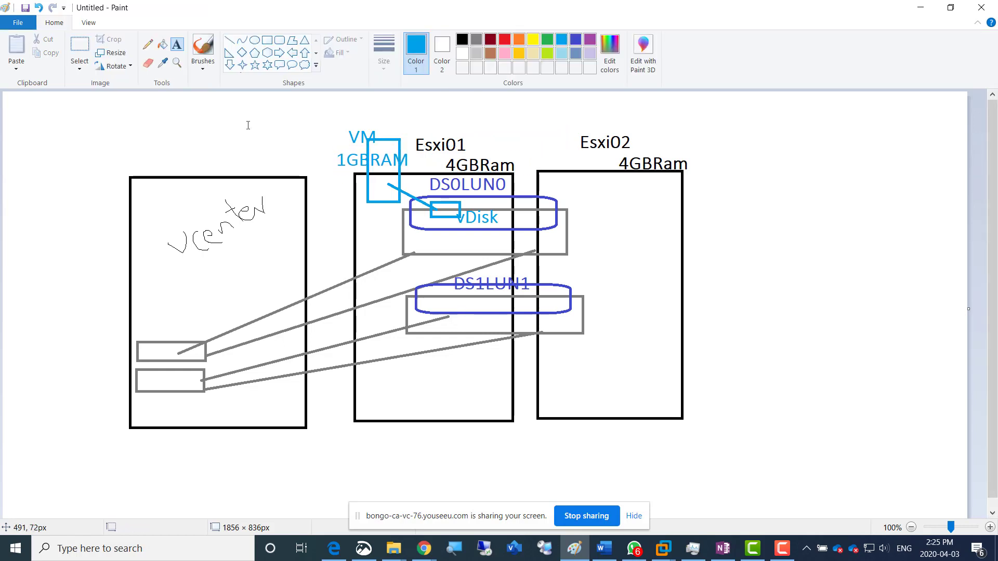
Add a turquoise note in the canvas's upper-left corner: "vMotion", with "The VM can be migrated but it's virtual disk remains on the SAN" below it
click(149, 48)
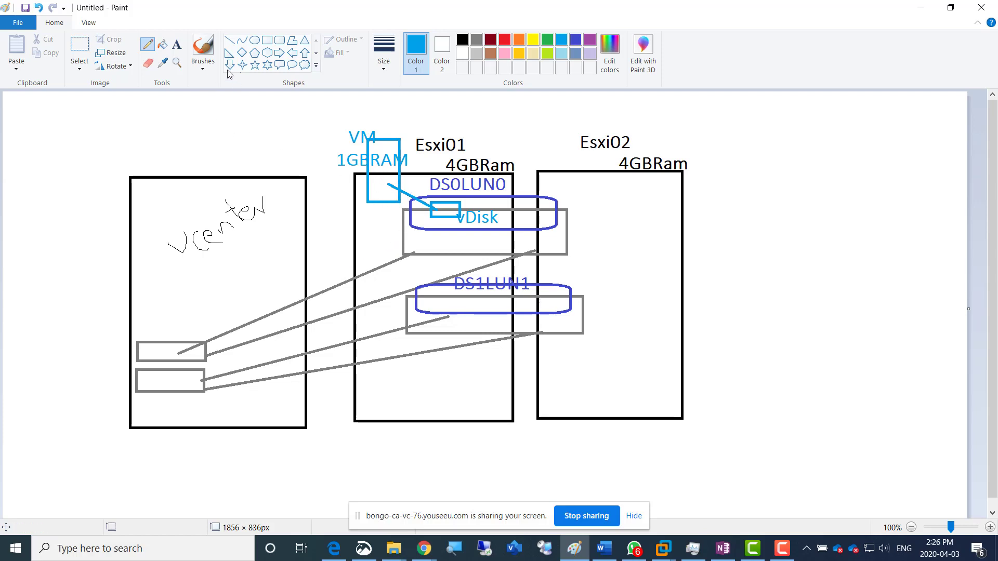
click(177, 44)
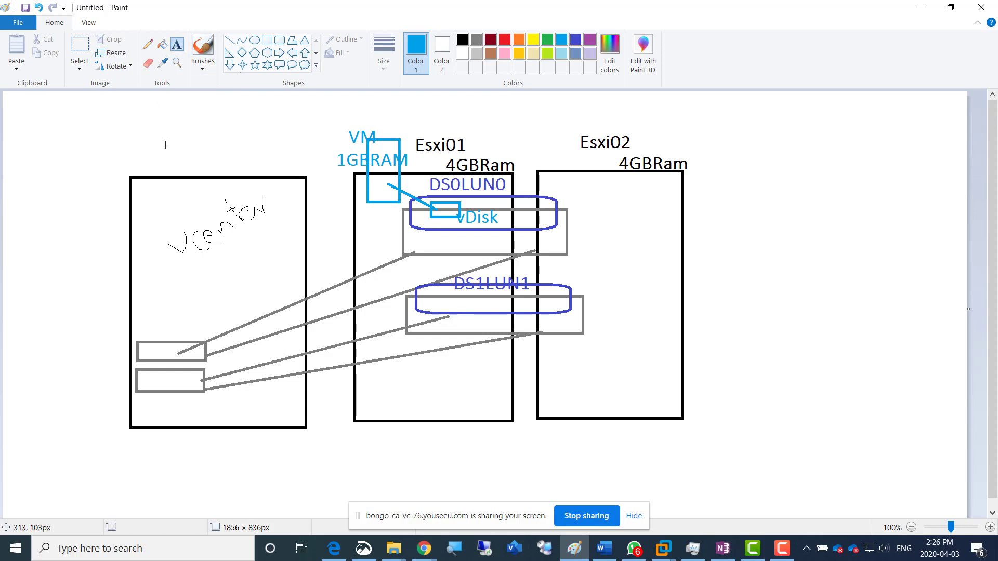
click(11, 111)
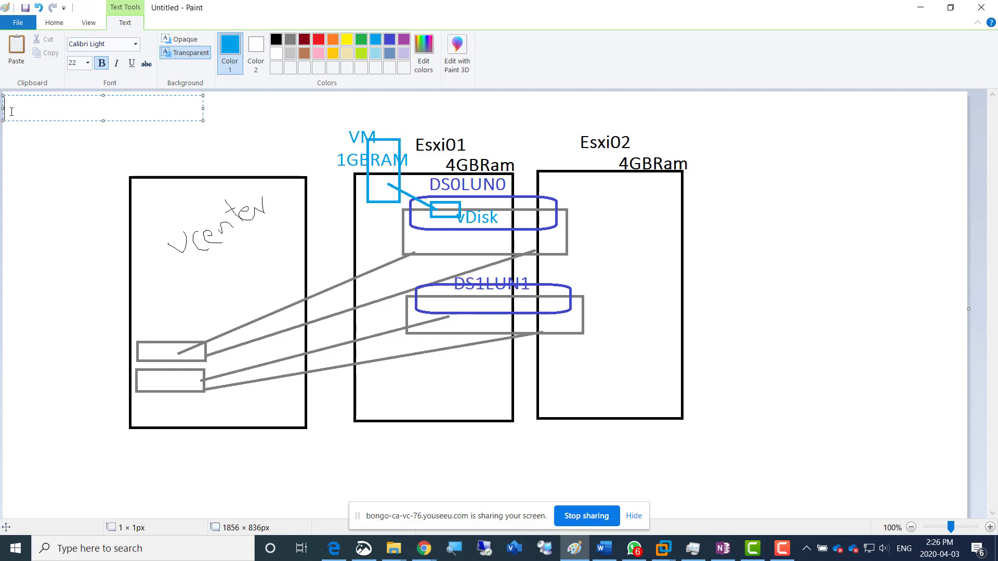
text(vMotion)
key(Return)
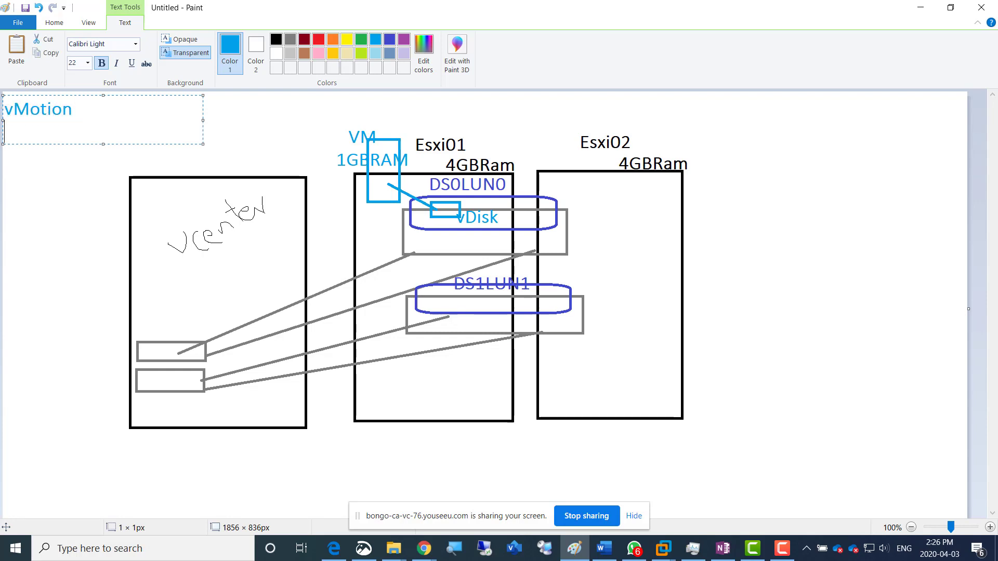
text(The VM c)
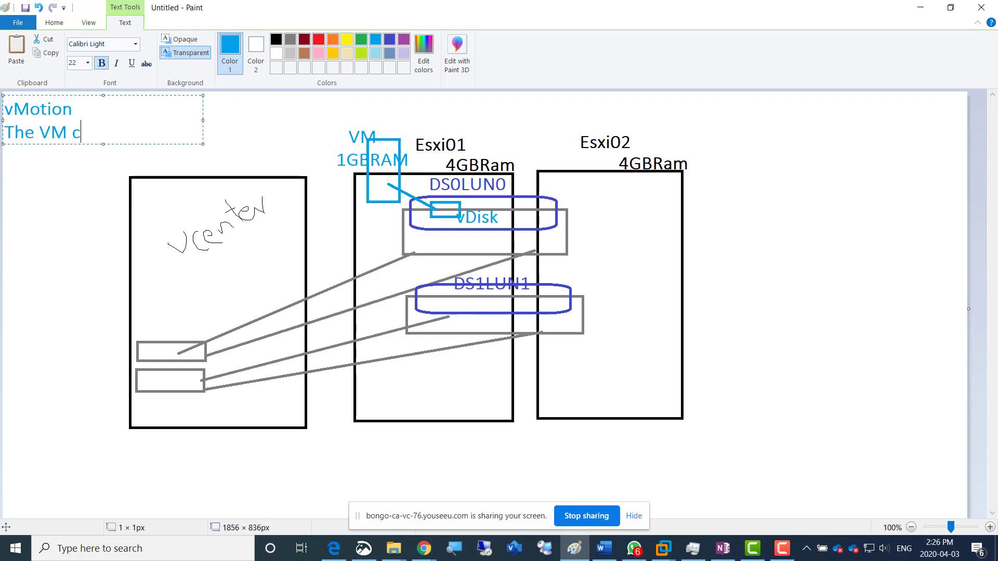
text(an be migr)
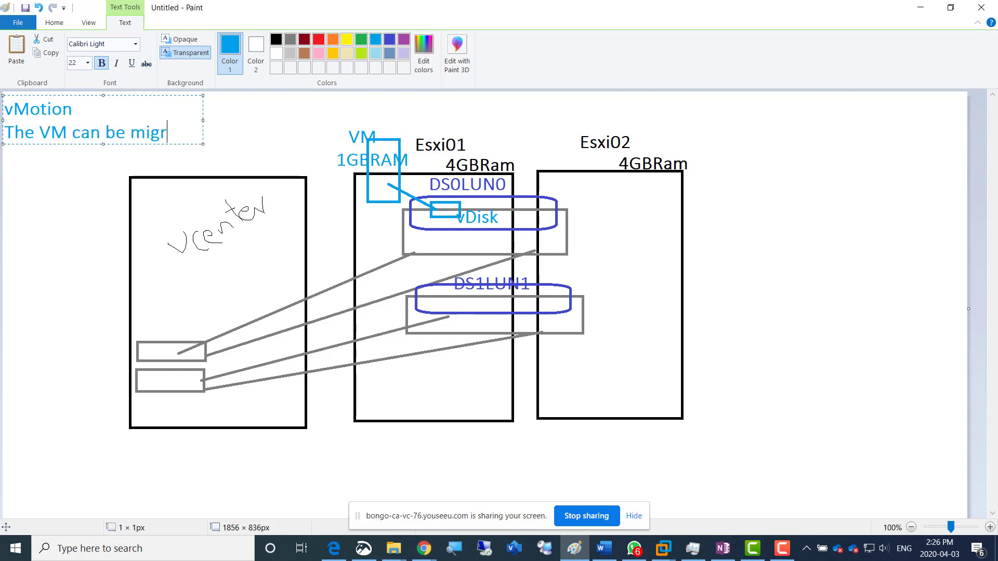
text(ated but)
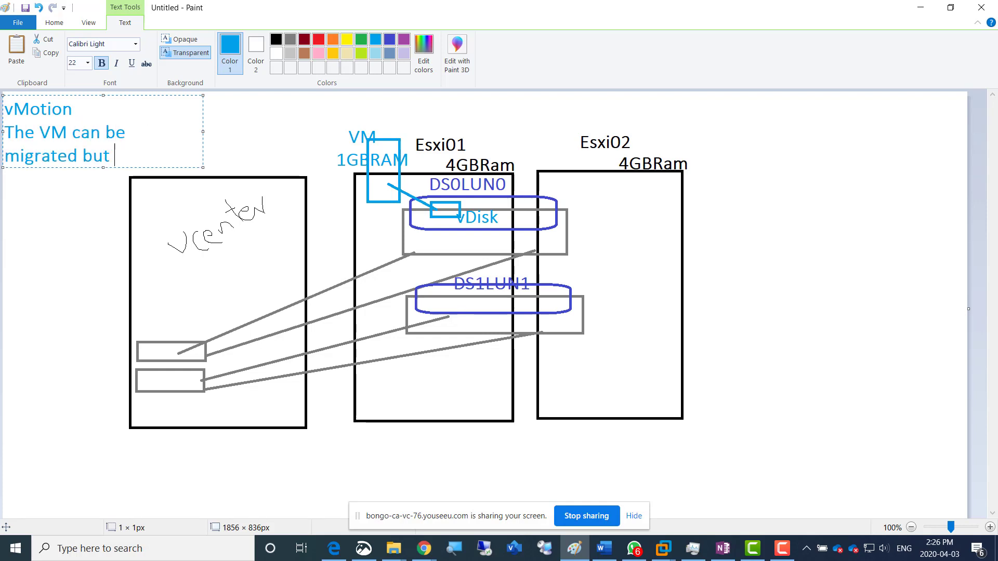
text( it's vi)
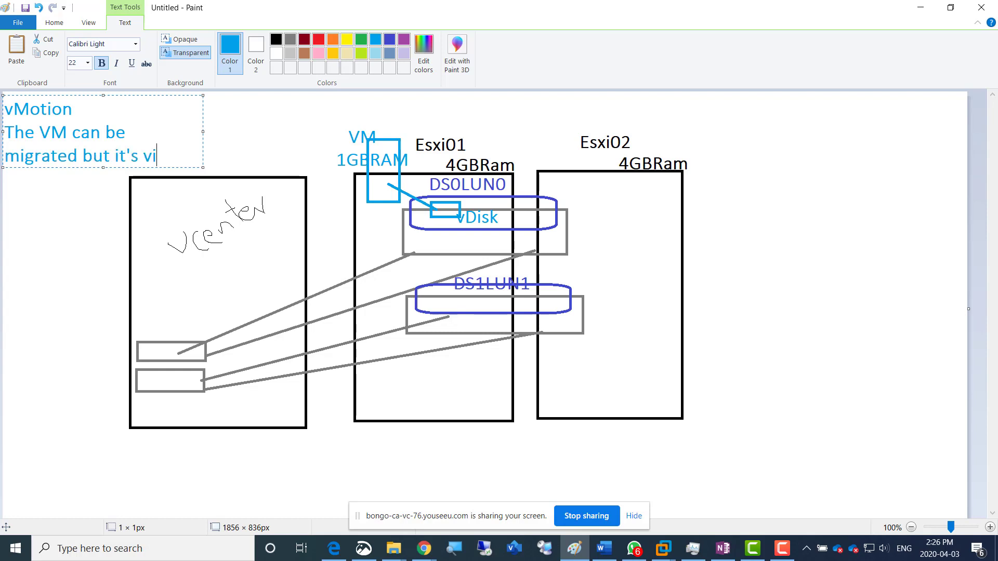
text(rtual disk )
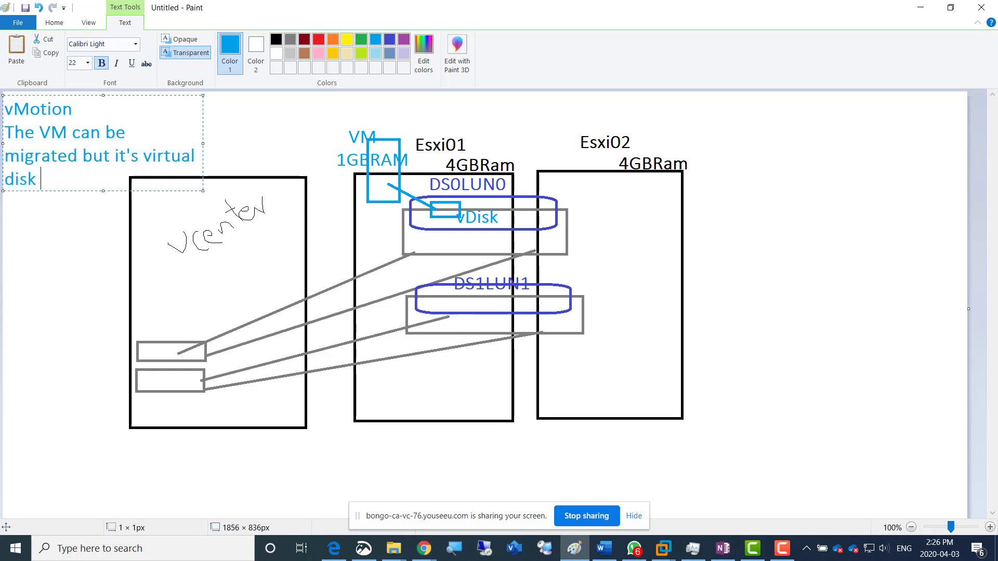
text(remains o)
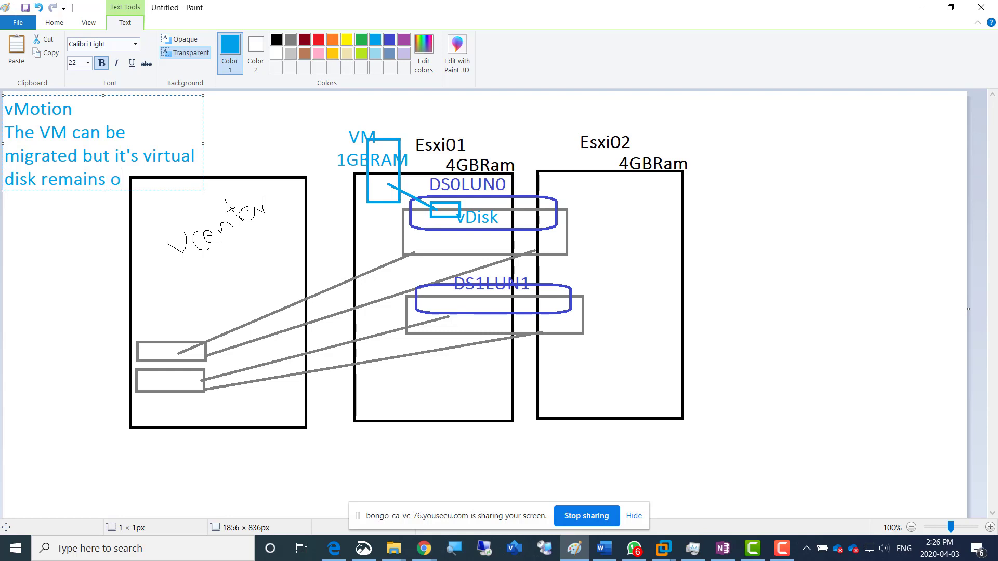
text(n the SAN)
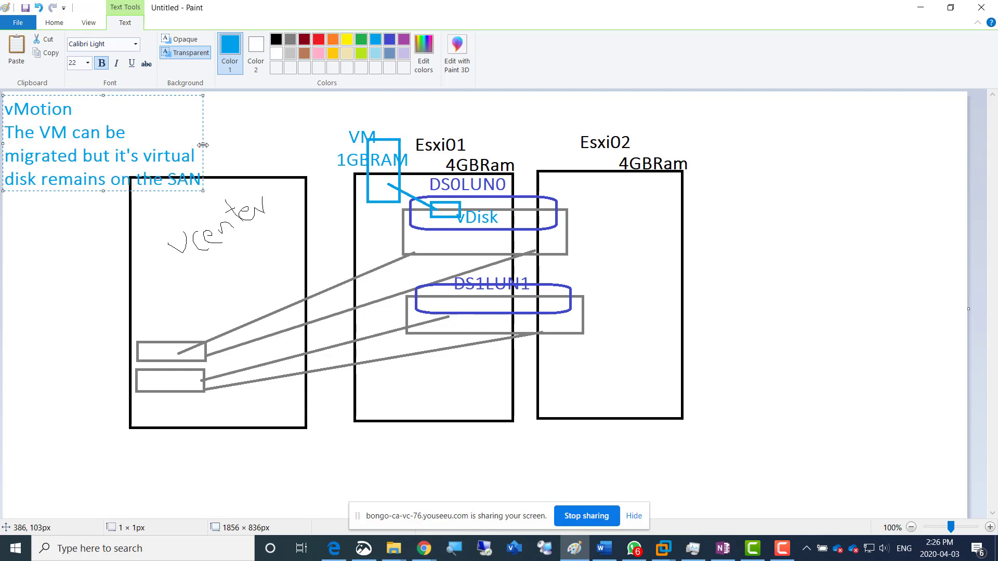
Reshape the vMotion note into a single line across the canvas width, with a hyphen between "vMotion" and the sentence
drag(203, 143, 969, 125)
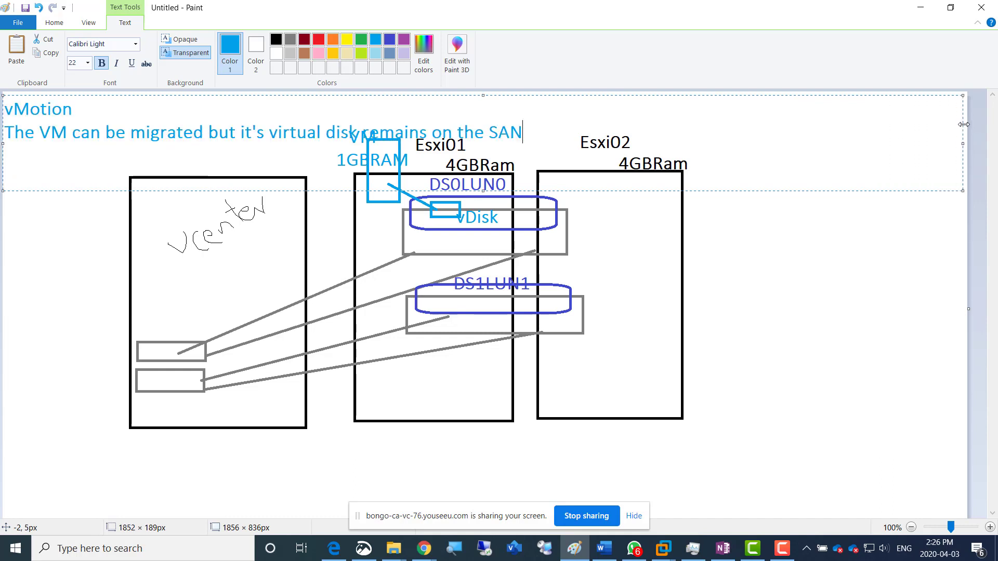
click(84, 102)
key(Delete)
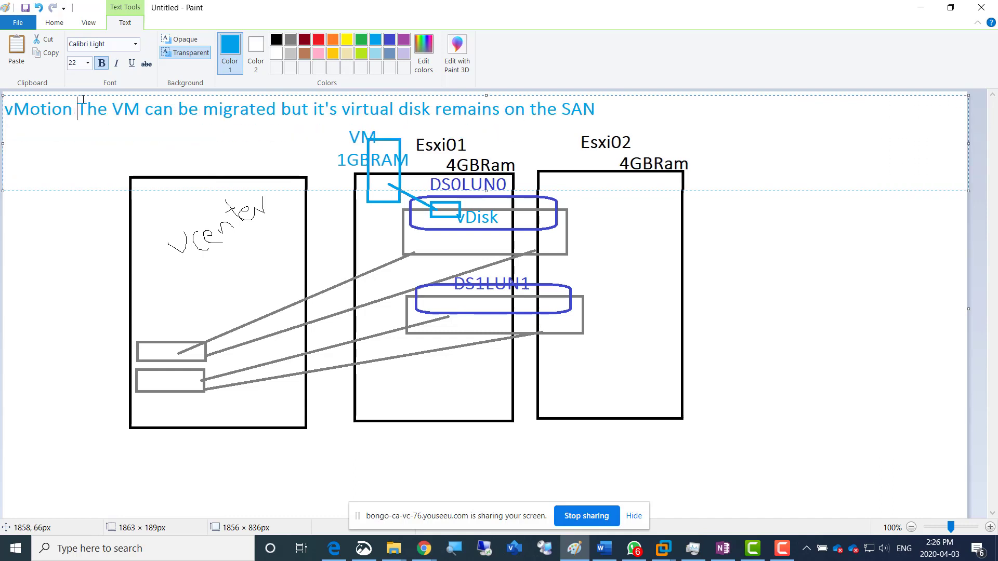
text(-)
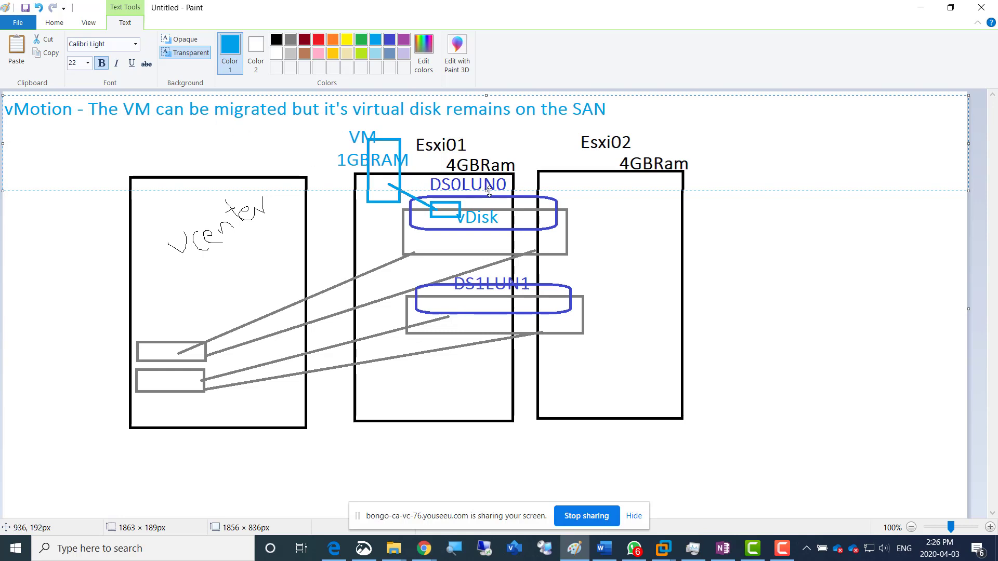
drag(485, 191, 479, 125)
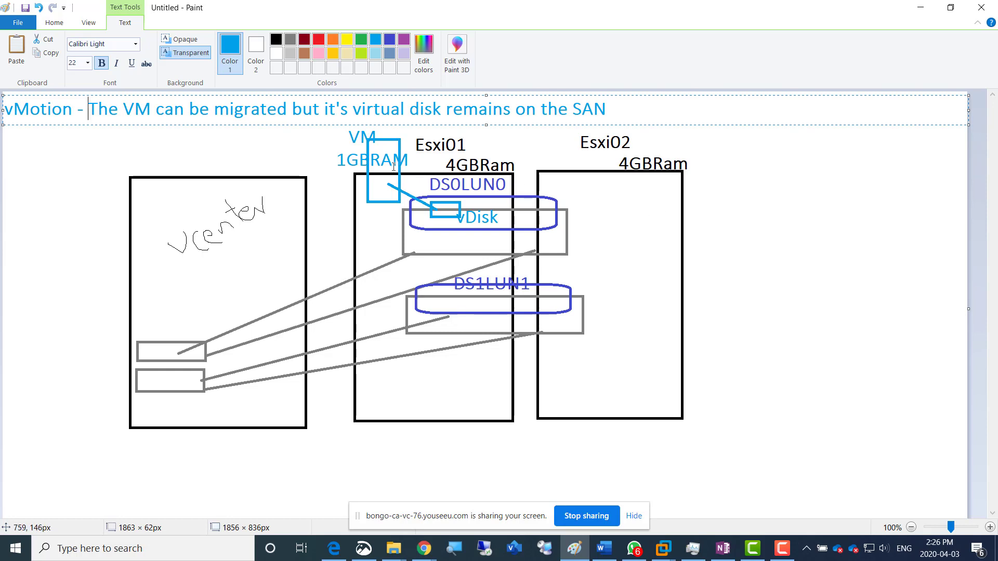
click(294, 152)
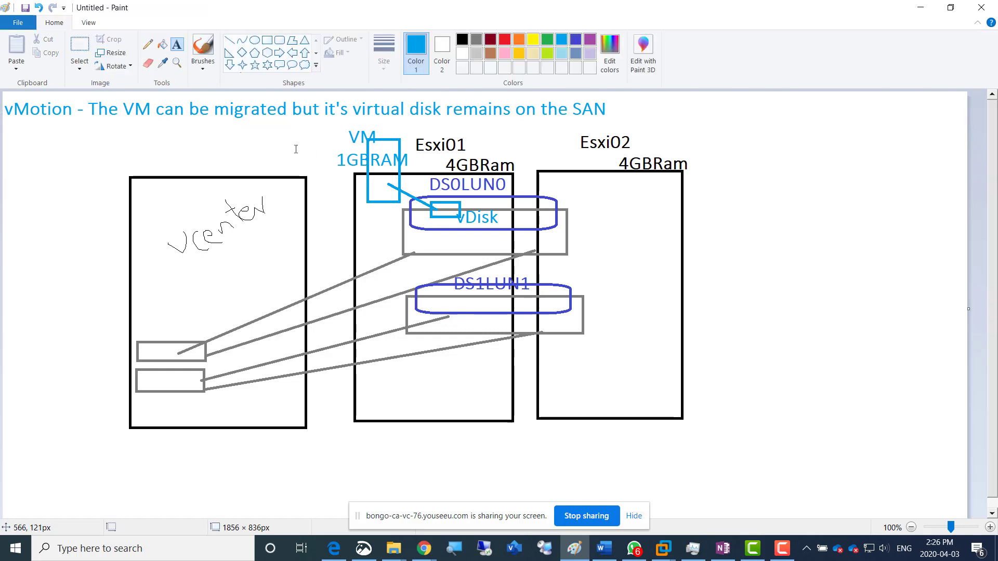
Add the dark red text label "Physical Ram" in the lower part of the Esxi01 rectangle
click(489, 43)
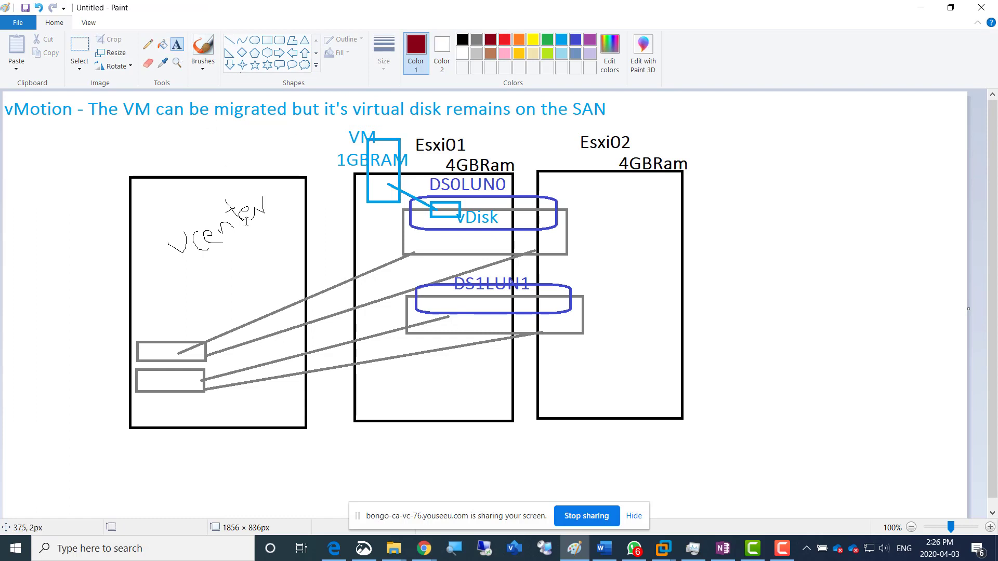
click(356, 377)
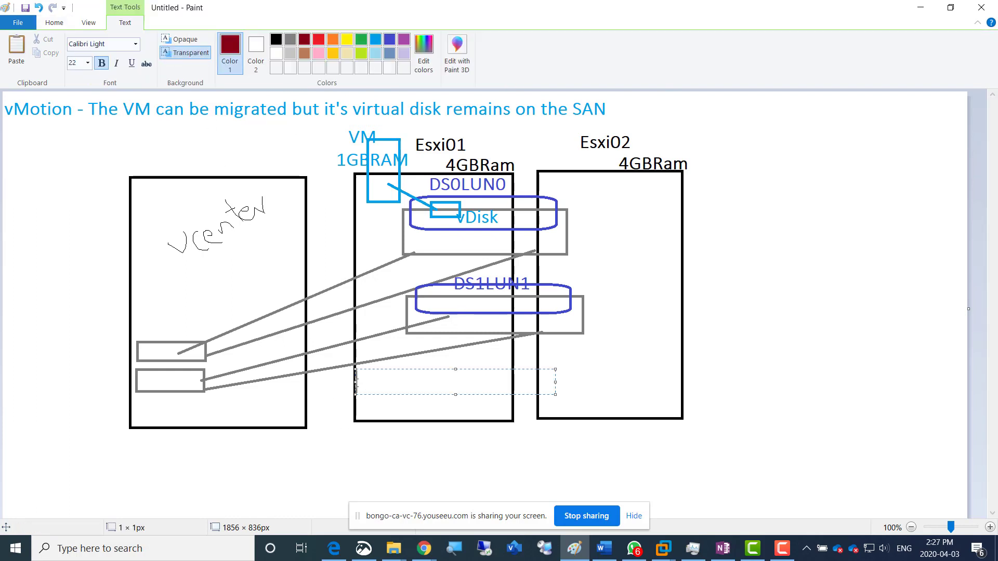
text(Physical Ram)
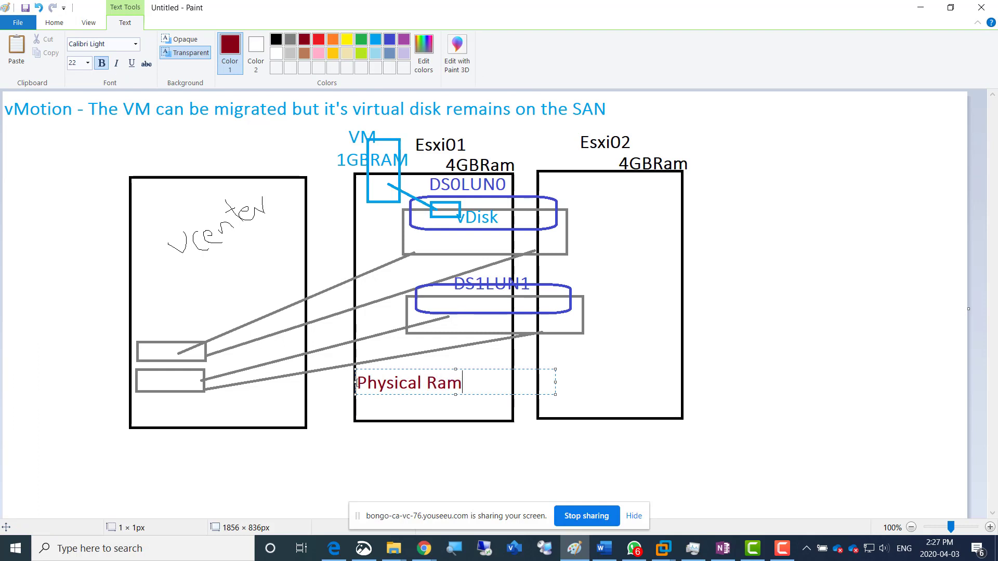
Copy the "Physical Ram" text into a new label in the lower part of the Esxi02 rectangle
drag(357, 383, 466, 397)
key(ctrl+c)
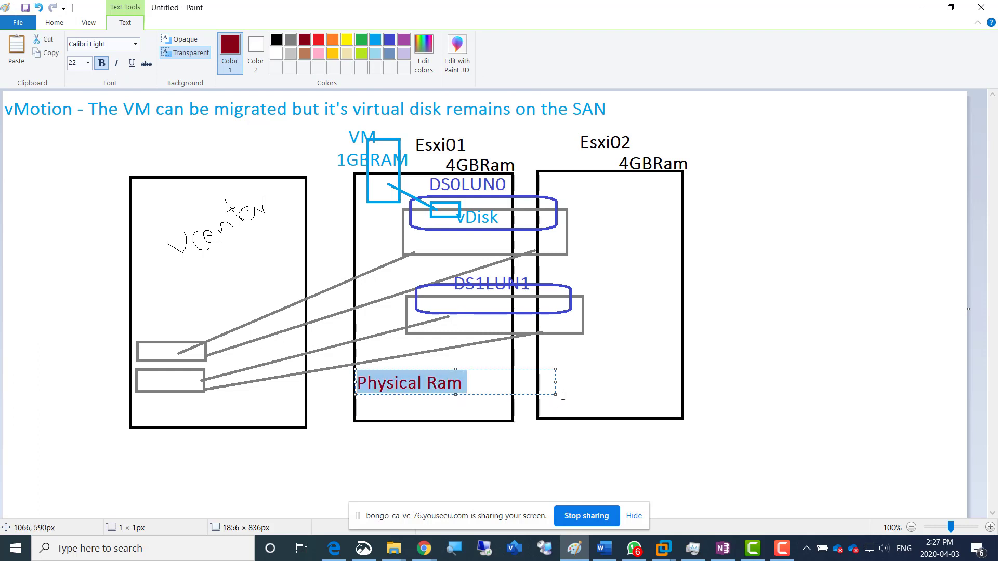
click(563, 385)
drag(540, 366, 739, 415)
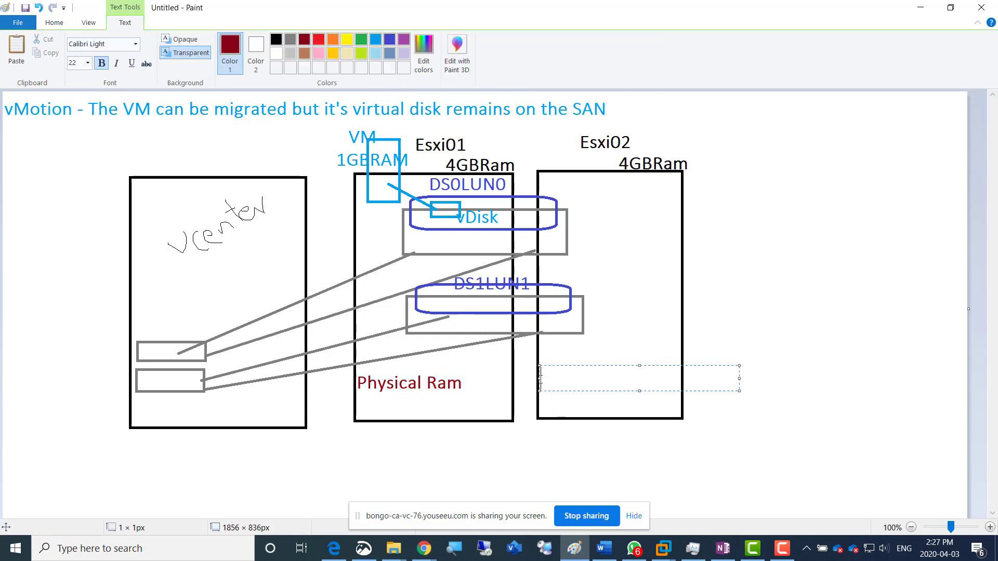
key(ctrl+v)
click(737, 338)
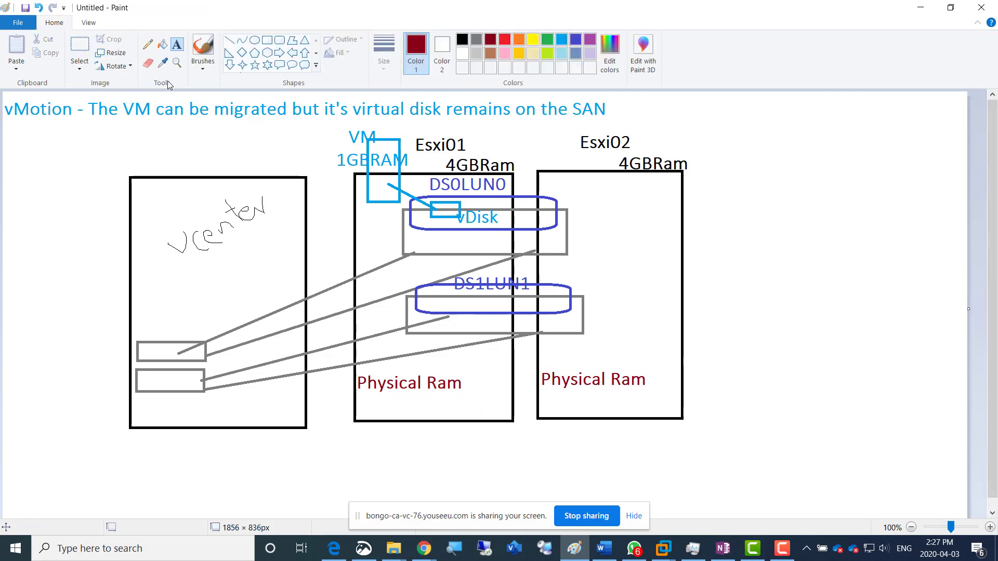
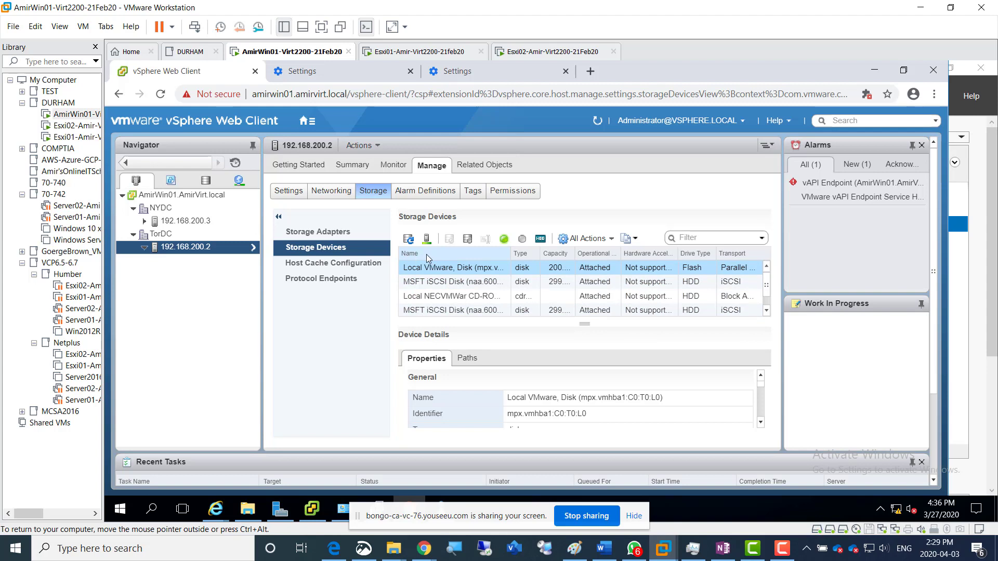
Sort host 192.168.200.2's storage devices by name in ascending order and capture the vSphere storage view with Snip & Sketch
click(426, 259)
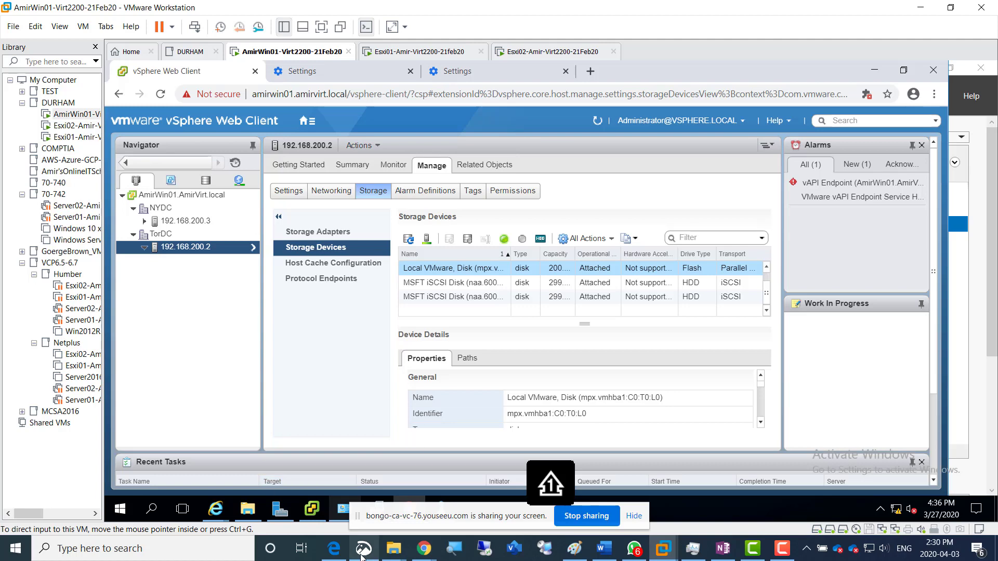
mouse_move(363, 555)
click(356, 444)
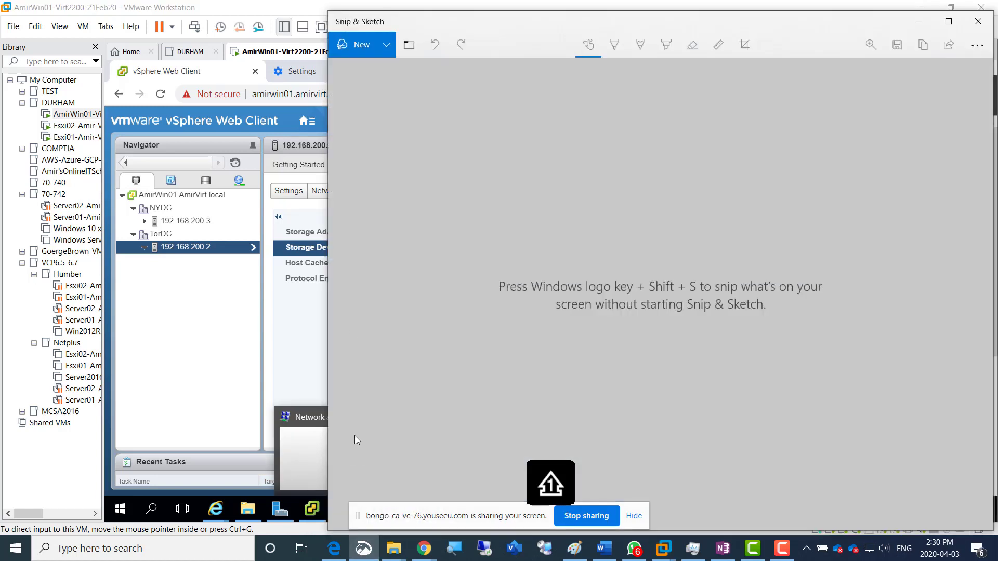
click(354, 49)
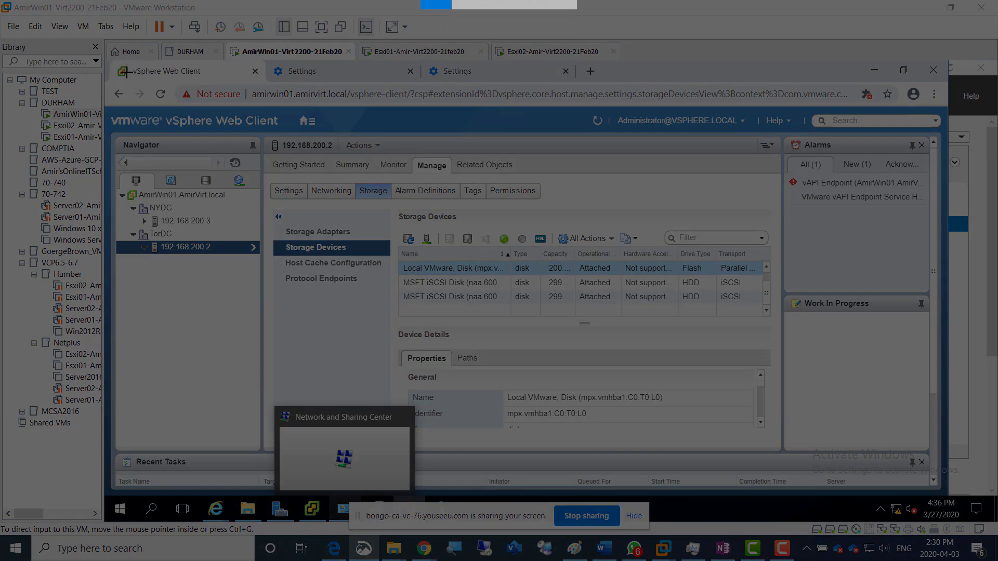
mouse_move(116, 62)
mouse_down()
mouse_move(634, 317)
mouse_move(742, 396)
mouse_move(792, 407)
mouse_move(744, 390)
mouse_move(754, 391)
mouse_up()
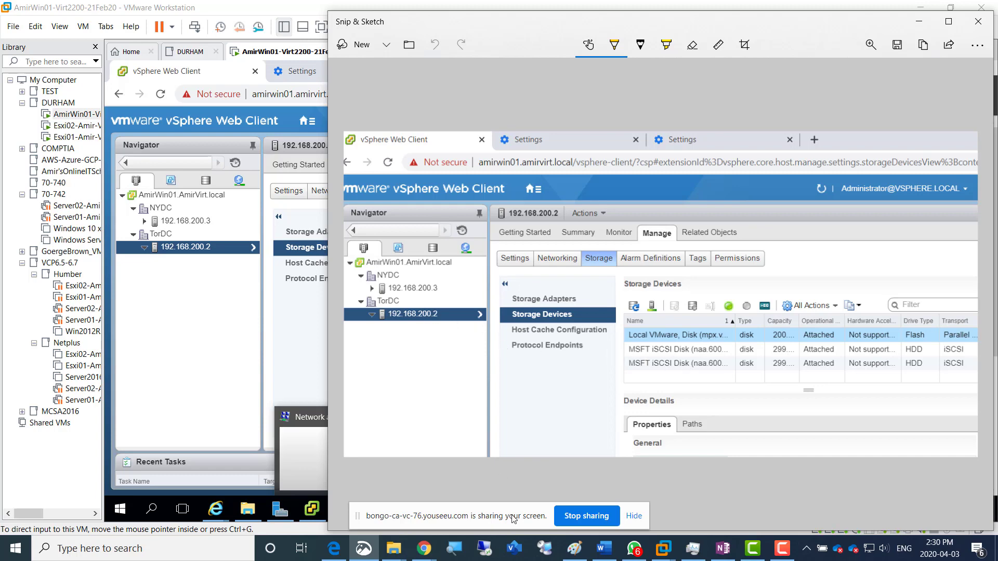
Switch to the OneNote notebook in Edge and add a new page titled "Week12- 03April2020"
click(333, 548)
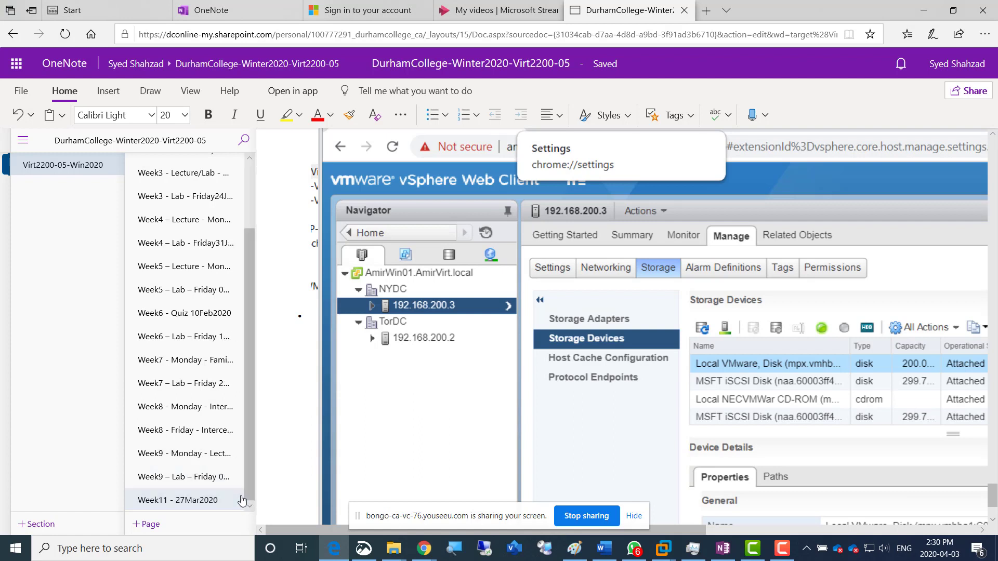
click(146, 525)
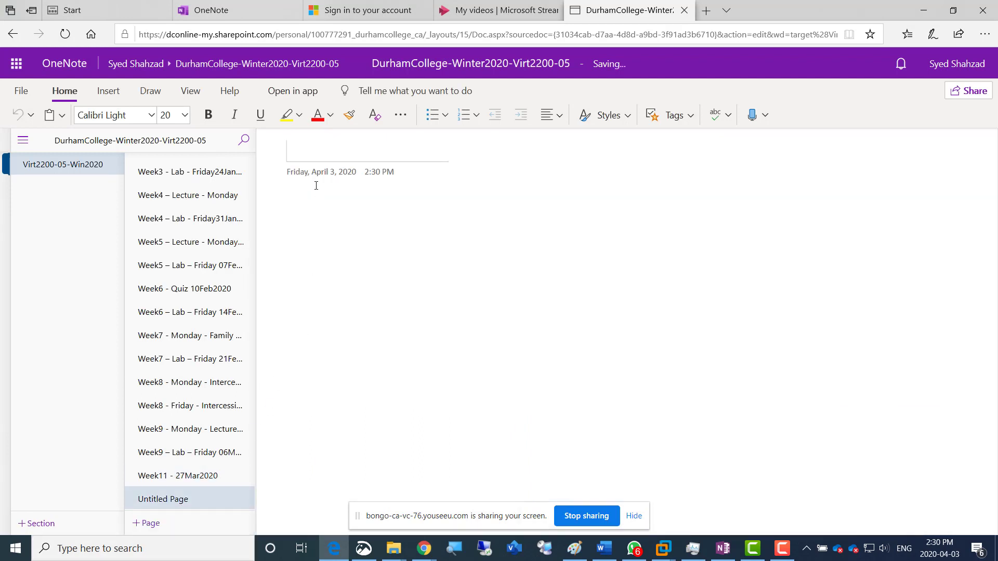
text(Week)
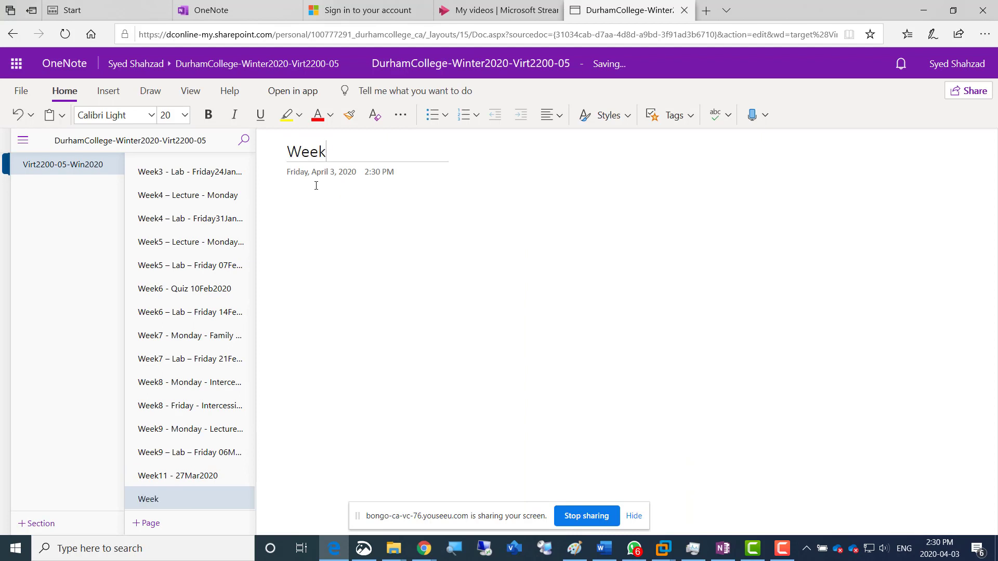
text(12- 03April2020)
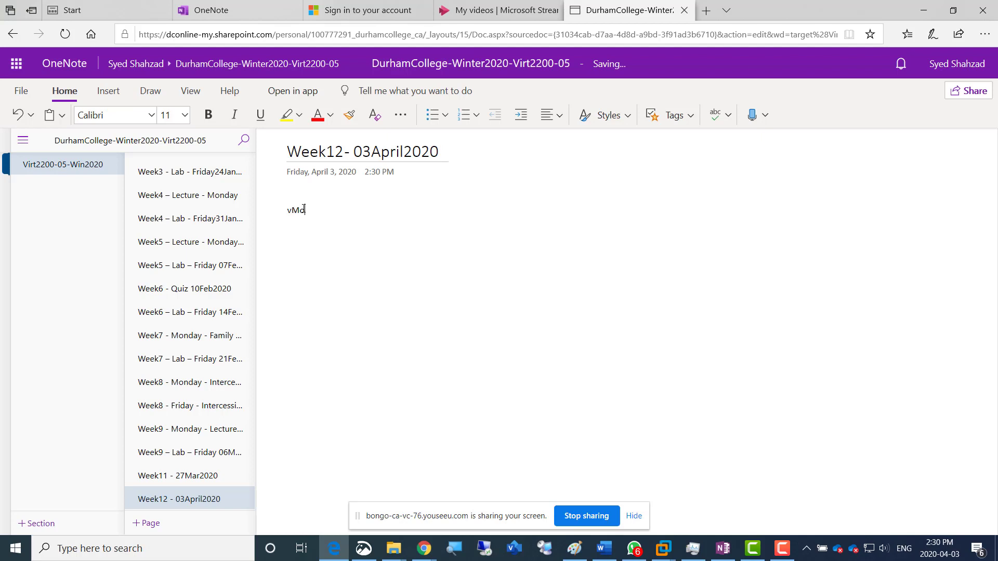
Add the heading "VMotion" below the page title at font size 20
double_click(303, 209)
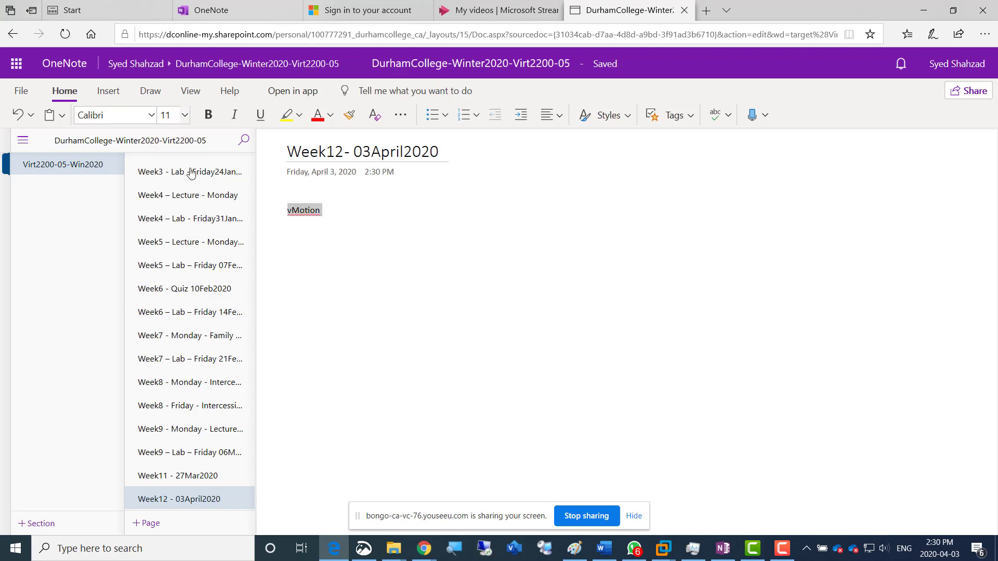
click(174, 115)
click(174, 301)
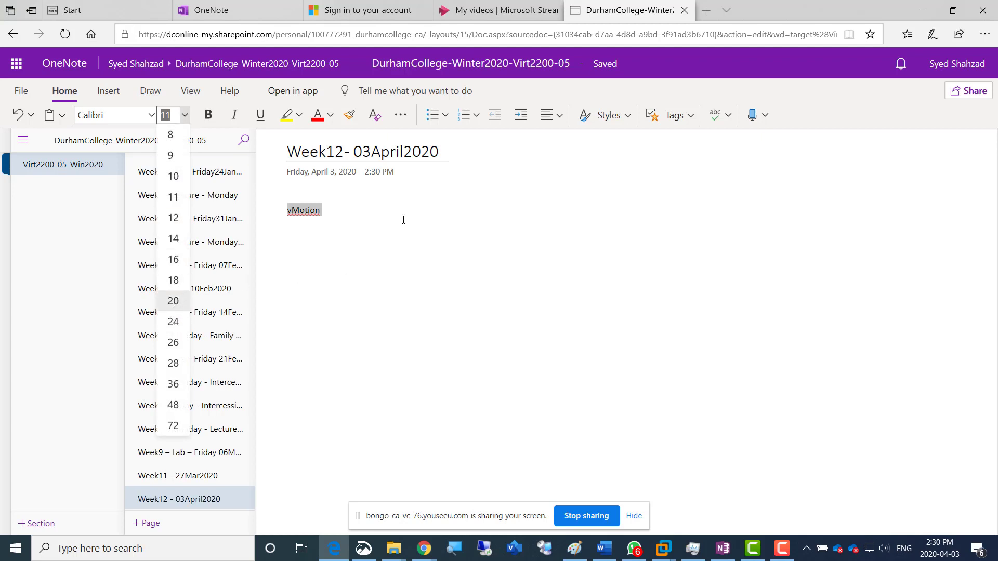
key(Return)
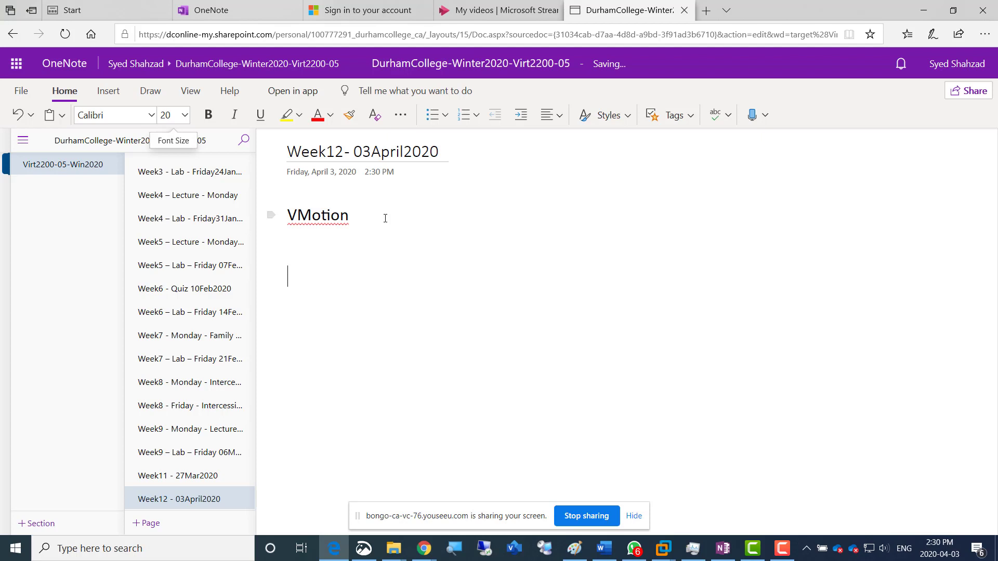
Add the lines "Screenshot 1" and "LUNs connected to Esxi01" below the heading and paste the captured image under them
text(Screenshot)
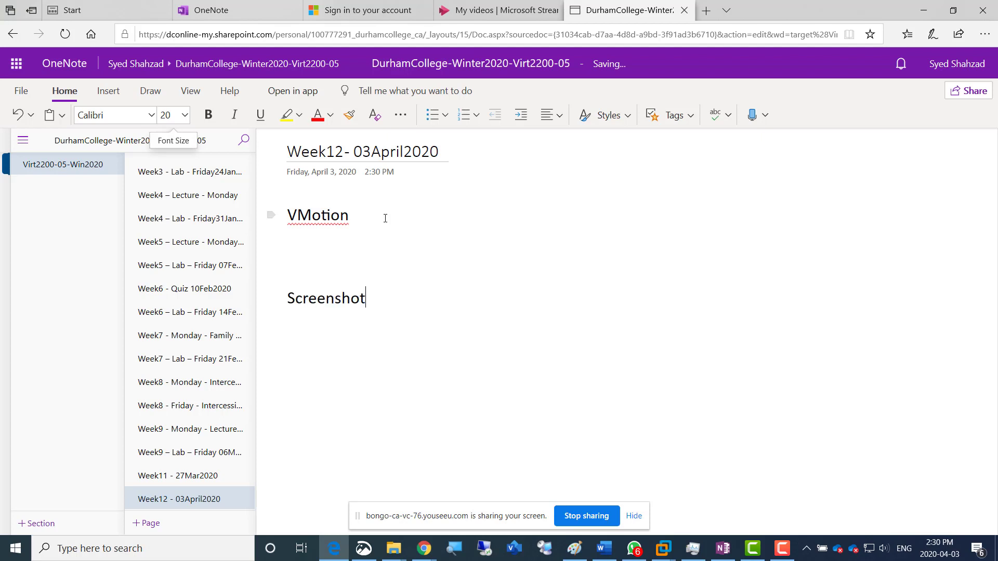
text( 1)
key(Return)
text(LUNs show)
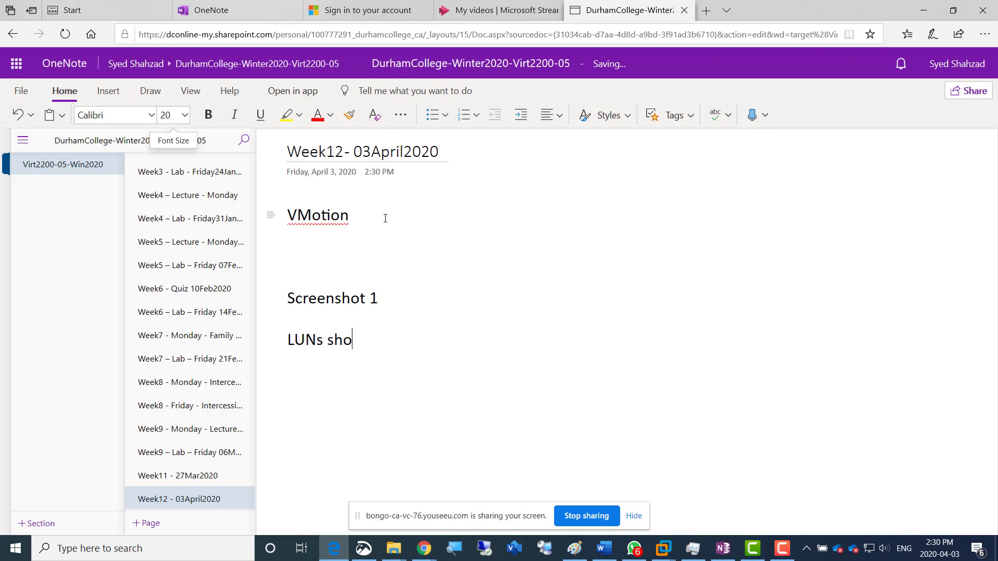
key(BackSpace)
key(BackSpace)
key(BackSpace)
key(BackSpace)
text(connected to Esxi01)
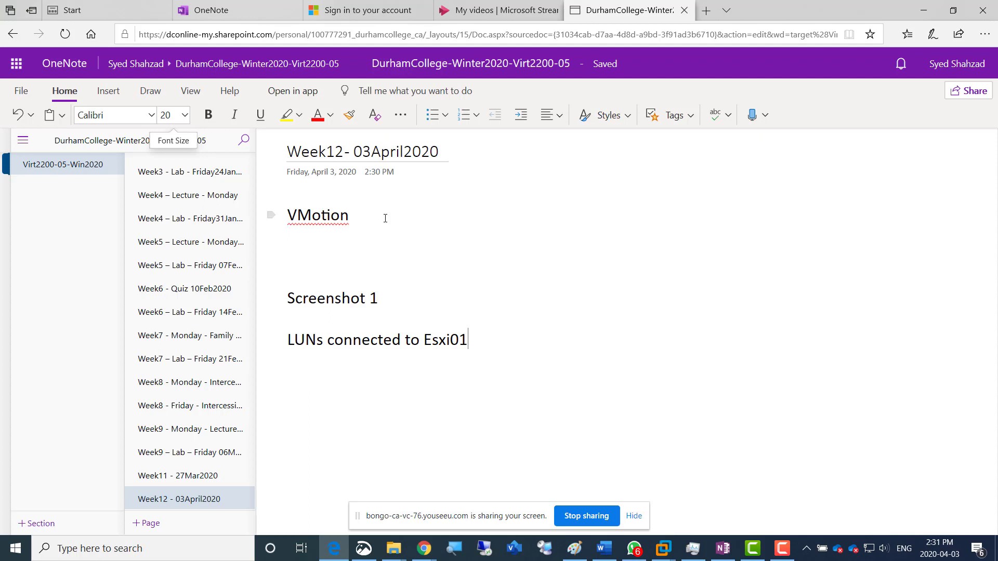
key(ctrl+v)
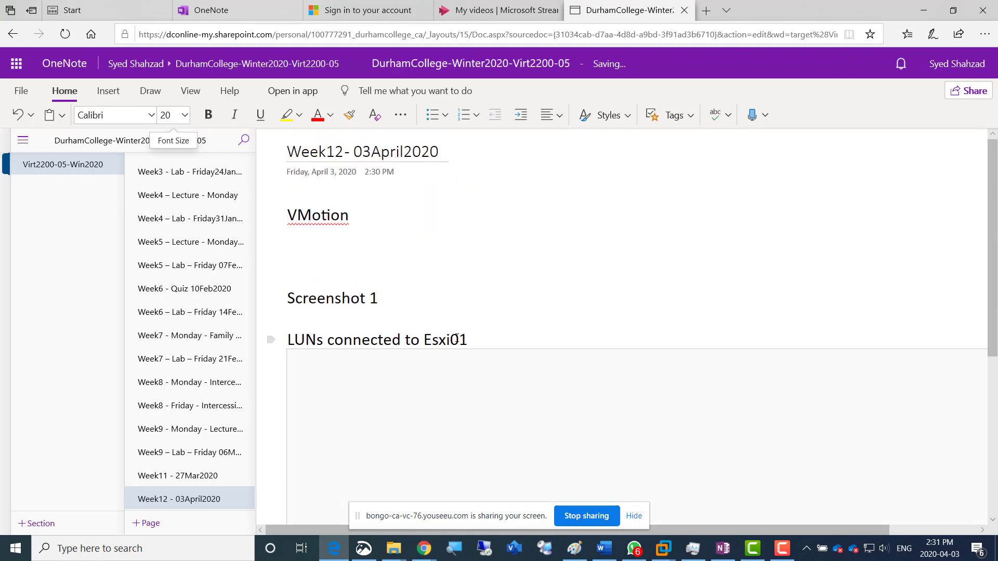
Copy the two caption lines below the pasted image and edit the copy to "Screenshot 2" and "LUNs connected to Esxi02"
drag(457, 339, 285, 304)
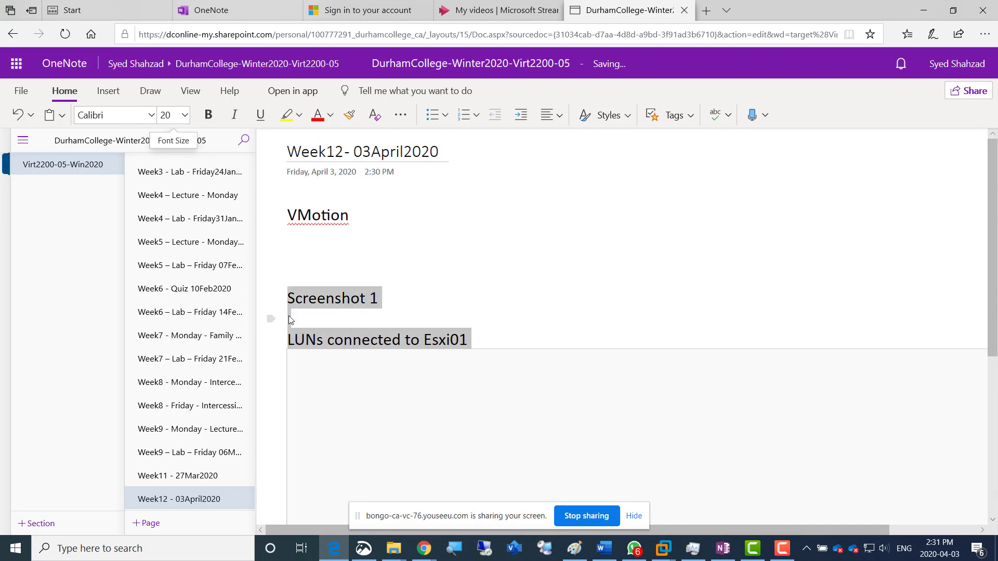
scroll(289, 317, down, 5)
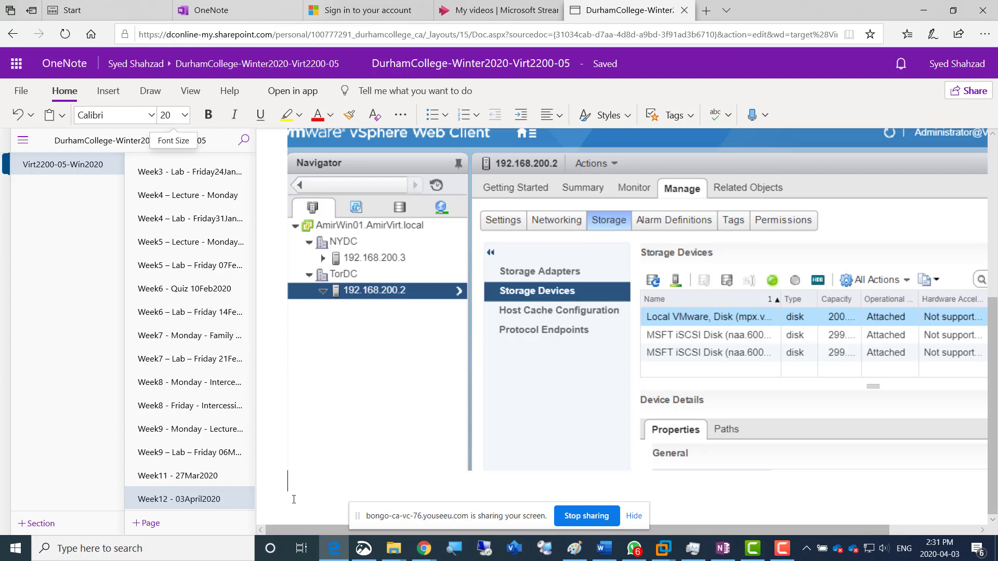
scroll(295, 505, down, 1)
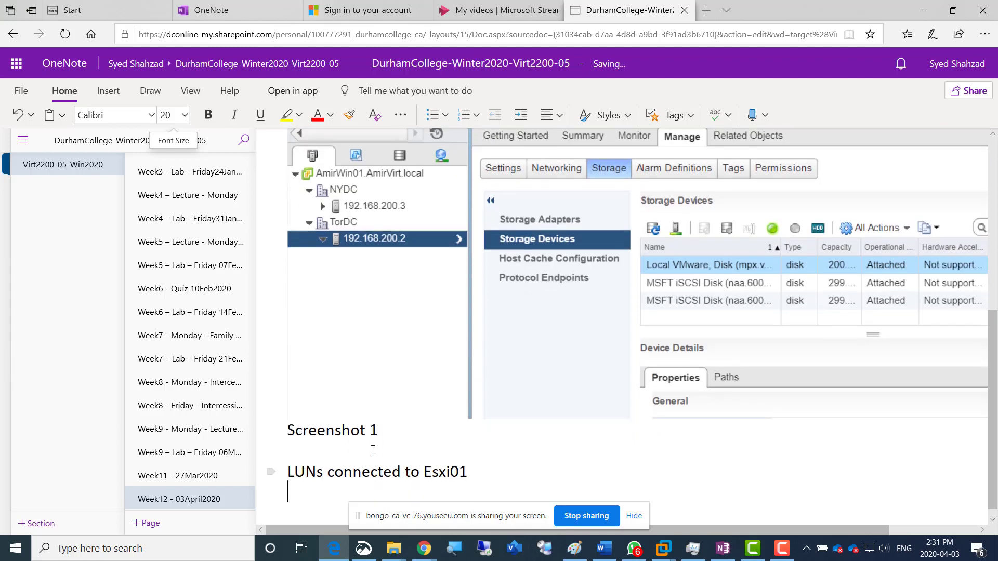
click(398, 442)
key(shift+Left)
text(2)
key(shift+Right)
text(2)
Switch to the vSphere Web Client, sort host 192.168.200.3's storage devices by name in descending order, and capture the view with Snip & Sketch
key(alt+Tab)
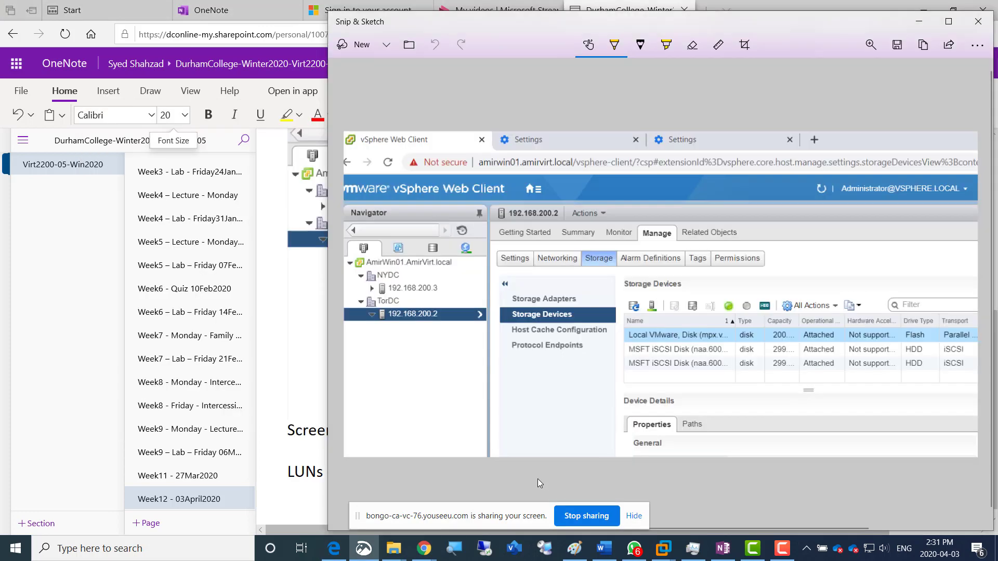
key(alt+Tab)
key(Tab)
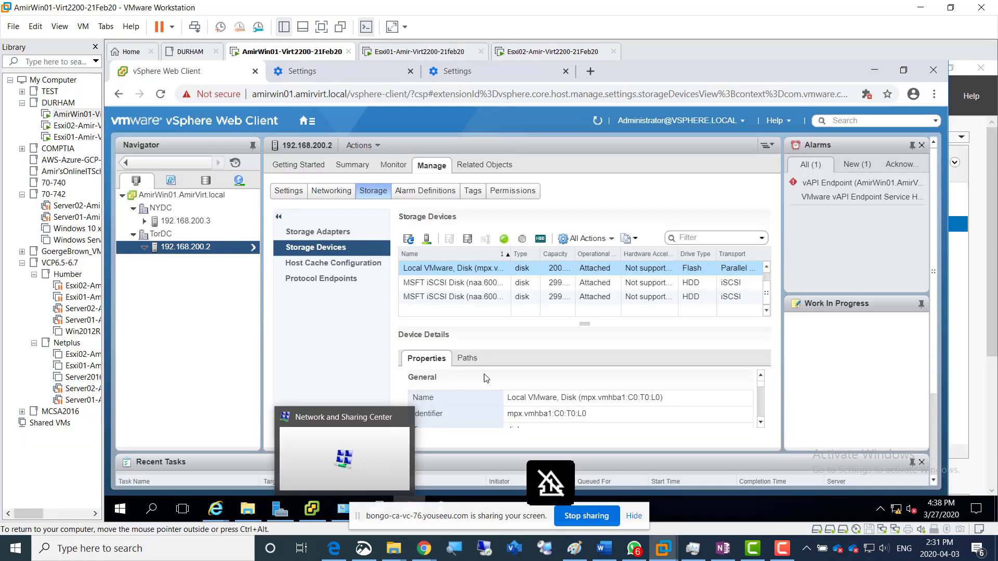
click(185, 223)
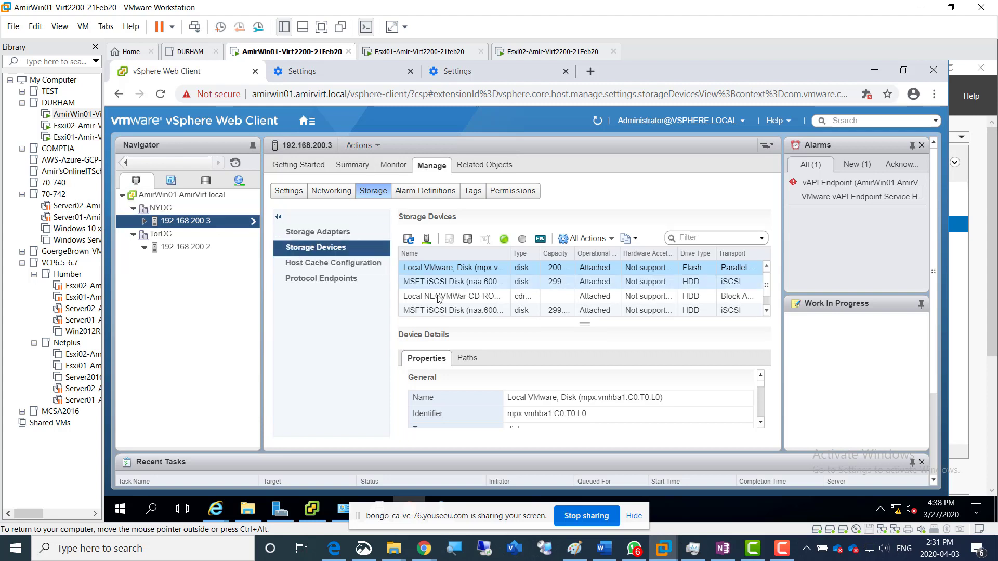
click(435, 259)
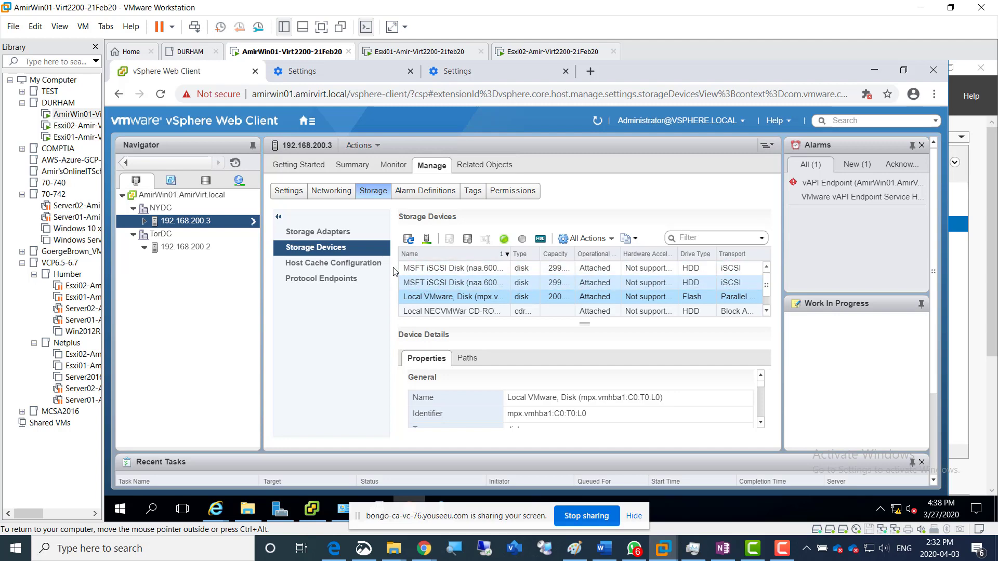
click(368, 554)
click(359, 41)
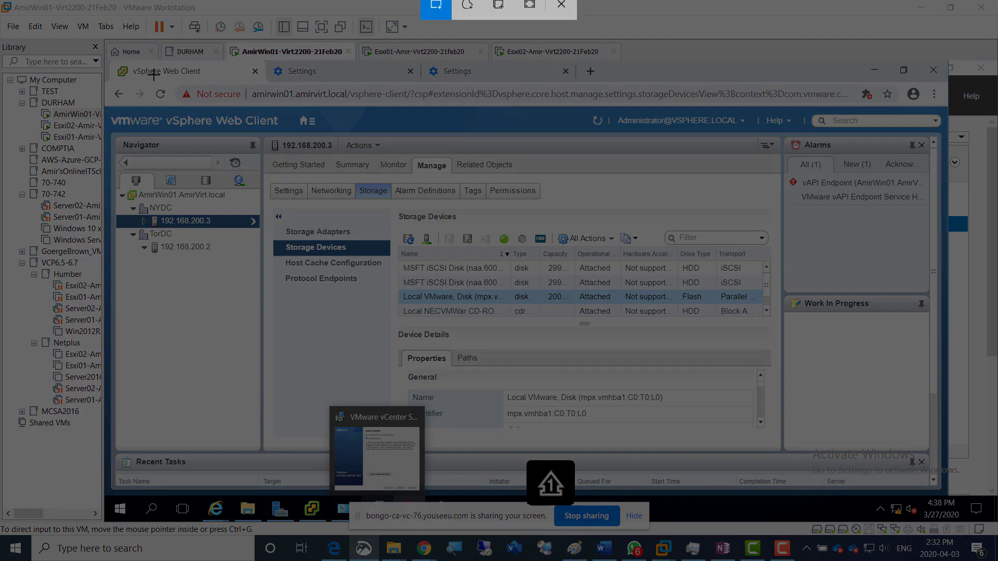
mouse_move(123, 63)
mouse_down()
mouse_move(738, 381)
mouse_move(774, 422)
mouse_up()
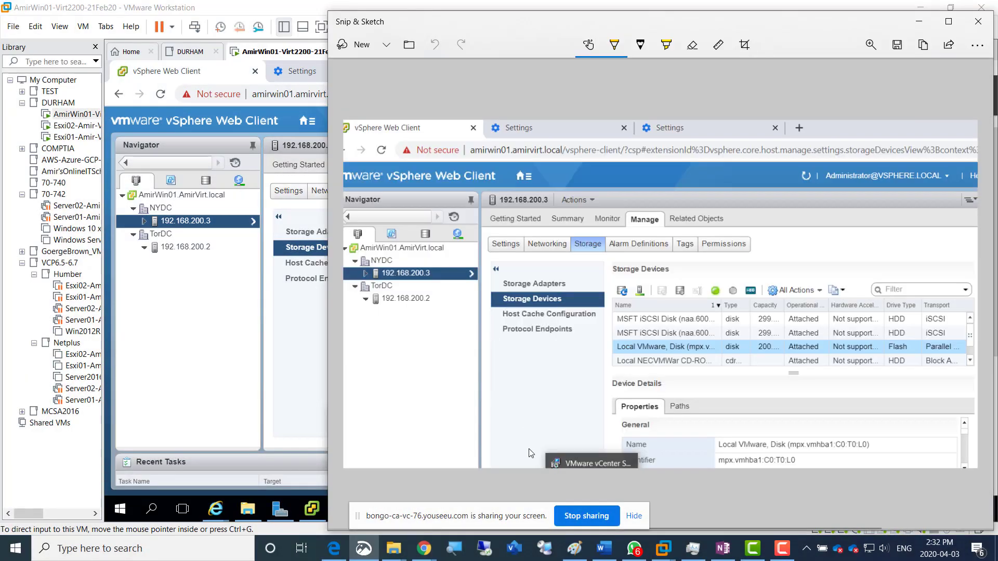
Return to the OneNote page and paste the new capture below the "LUNs connected to Esxi02" line
click(339, 552)
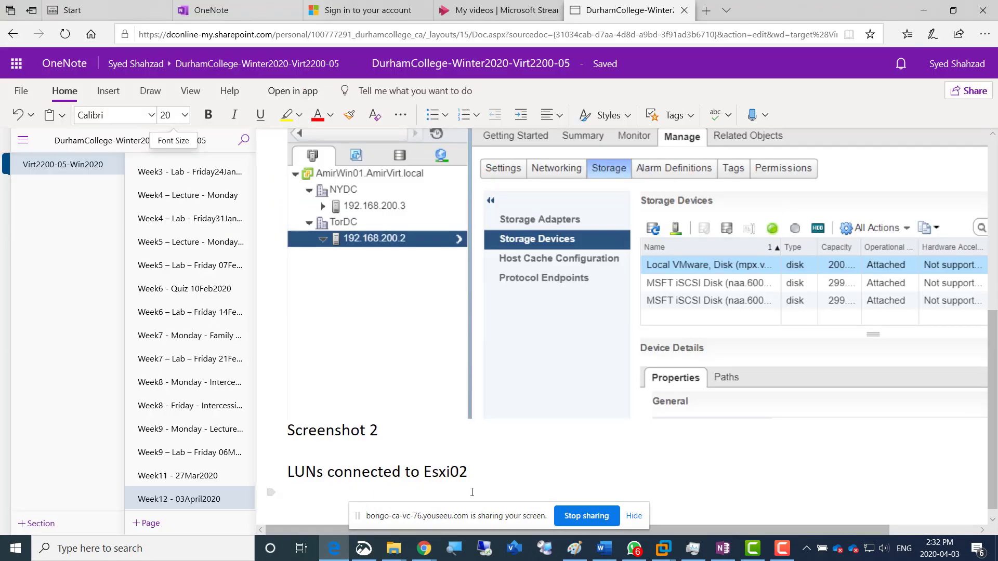
key(Return)
key(ctrl+v)
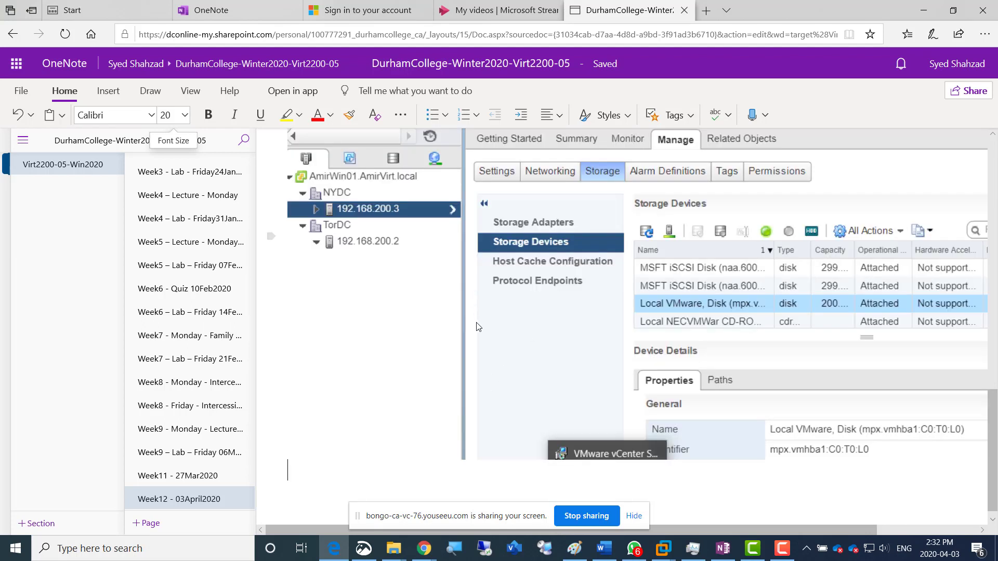
Switch to the Paint diagram and draw a small grey check mark at the right end of both the DS0LUN0 and DS1LUN1 shapes
key(alt+Tab)
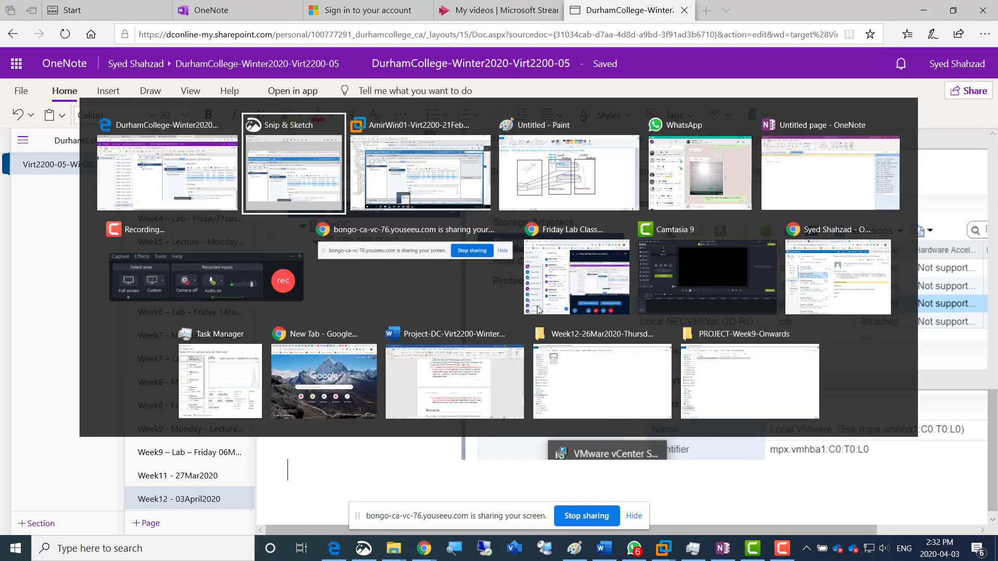
key(alt+Tab)
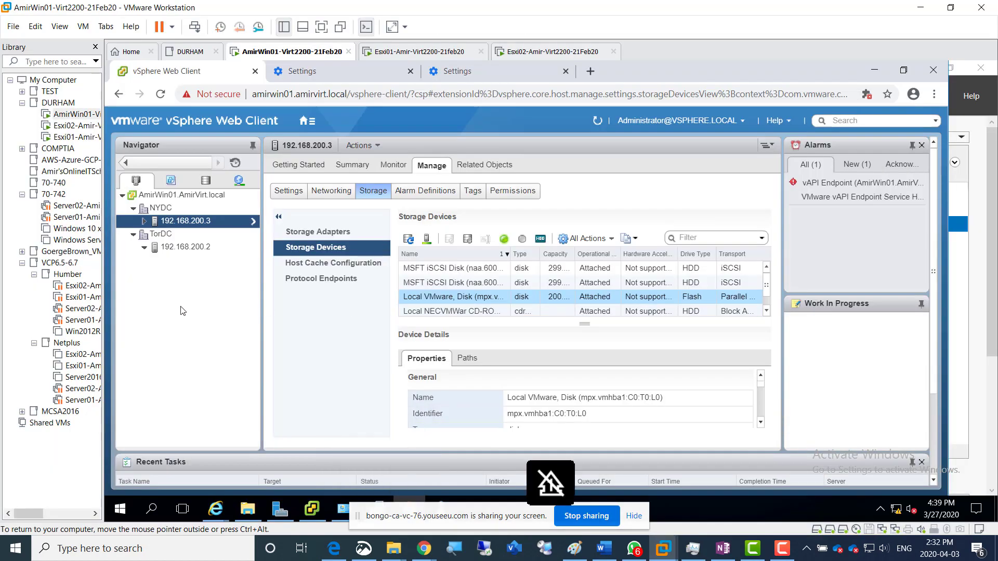
click(574, 548)
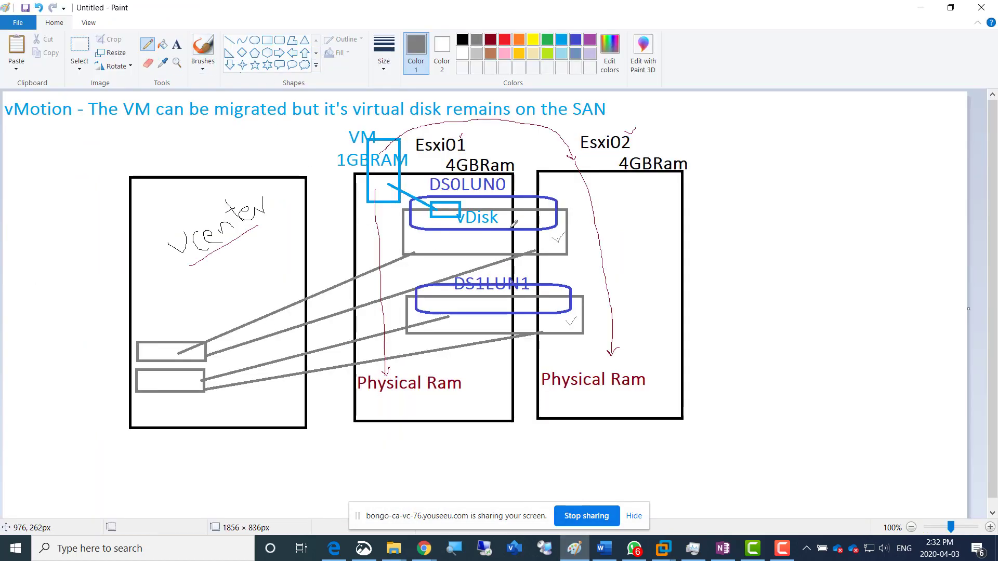
drag(546, 192, 559, 187)
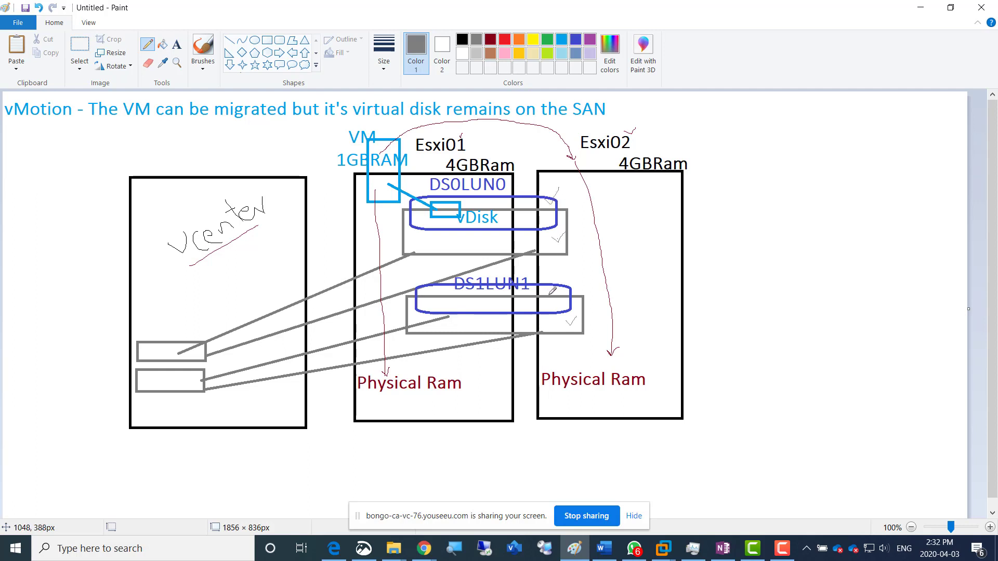
drag(550, 289, 559, 284)
Return to the vSphere Web Client, select host 192.168.200.2, and open datastore1 under TorDC in the storage inventory
key(alt+Tab)
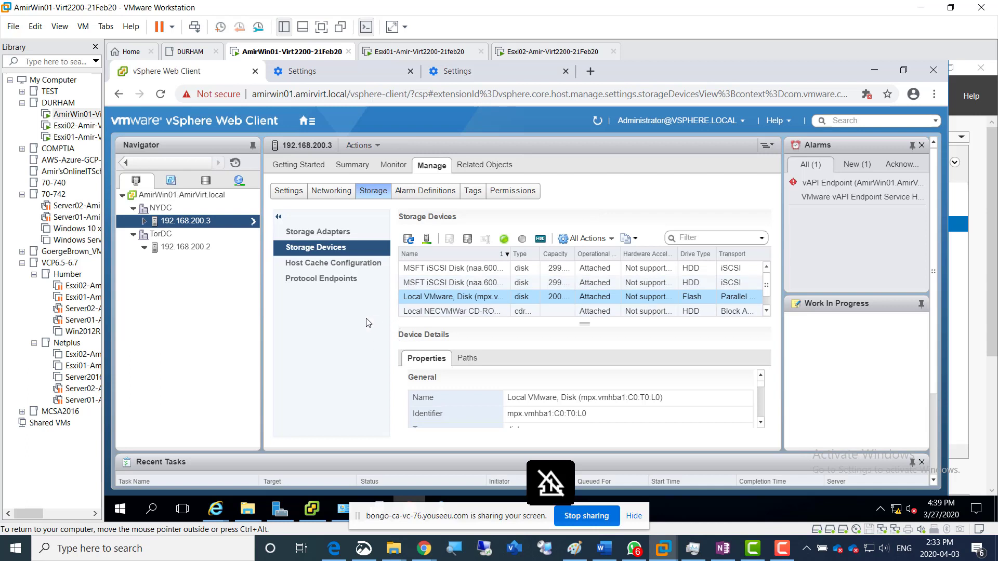
click(177, 249)
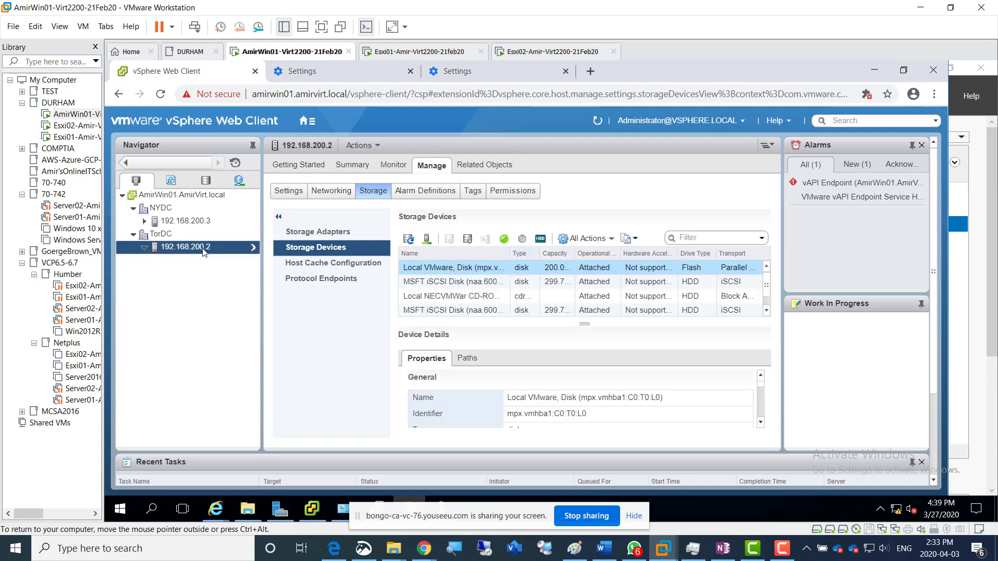
click(205, 183)
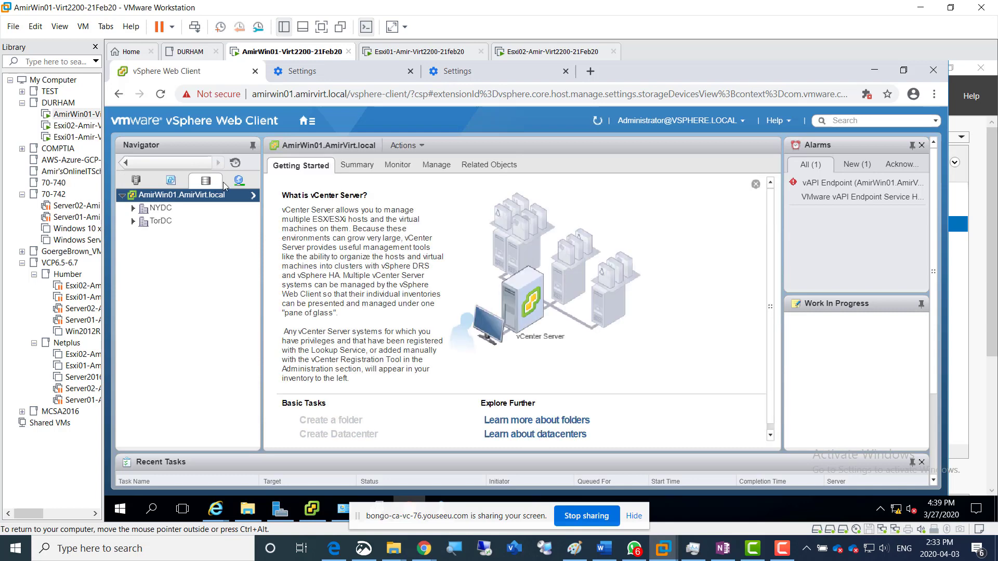
click(133, 222)
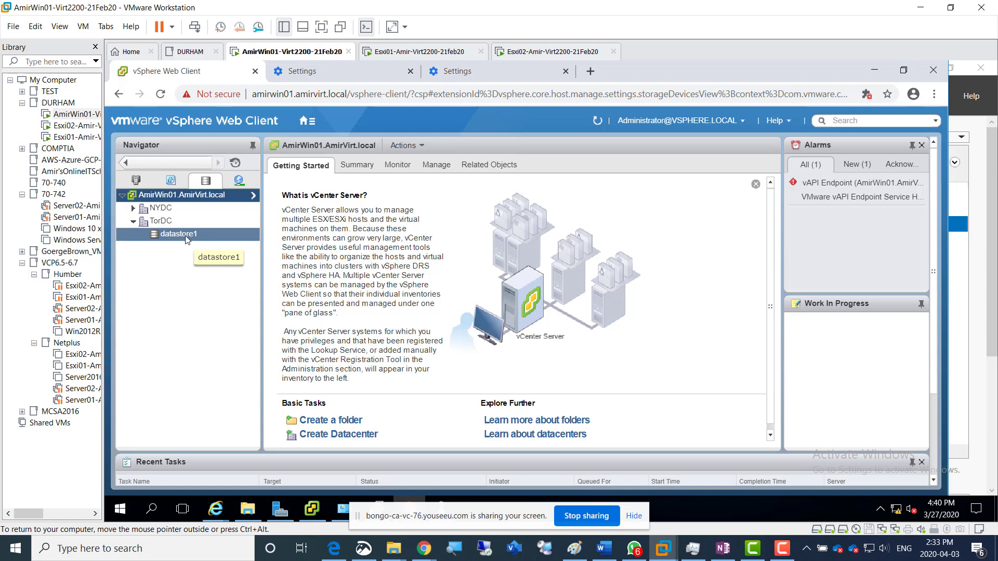
click(172, 235)
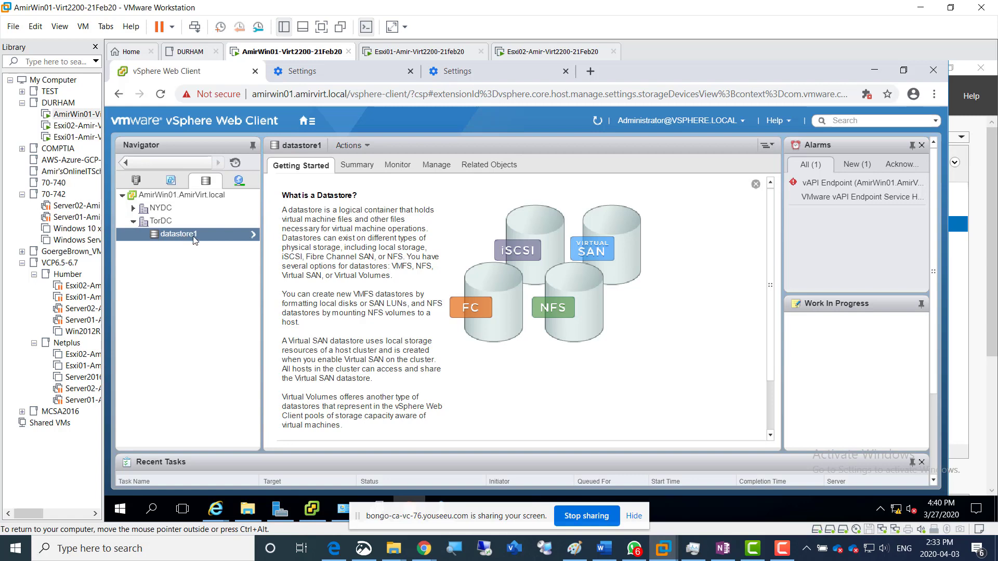
Display the hosts related to TorDC's datastore1
click(492, 166)
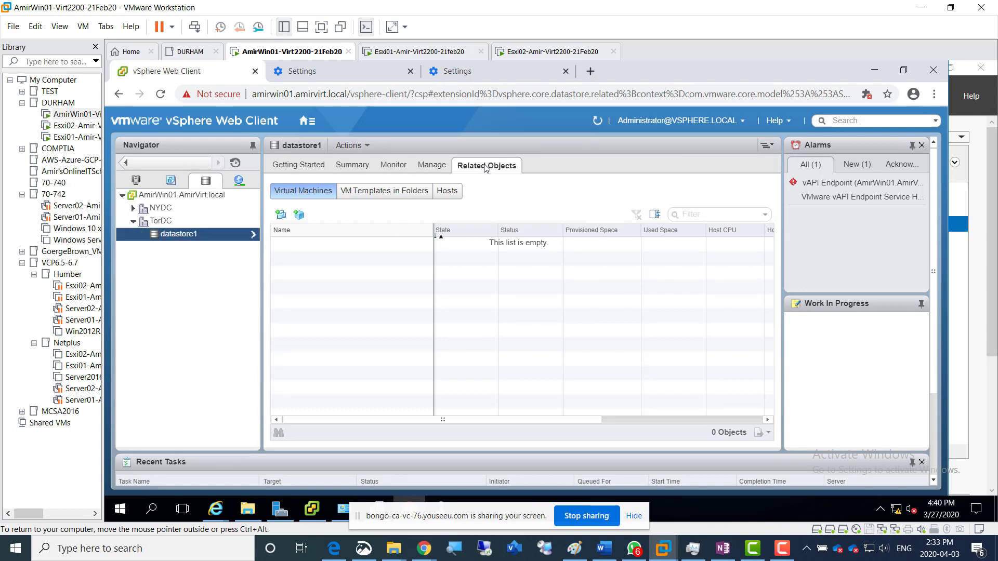
click(448, 192)
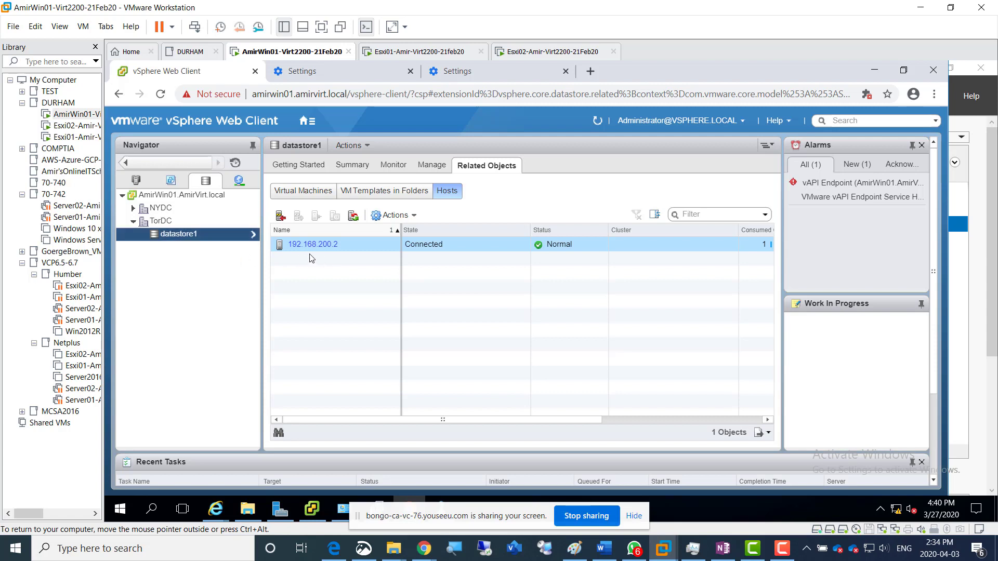
Start a new datastore in the TorDC datacenter with the VMFS type and continue to the name and device selection
right_click(160, 224)
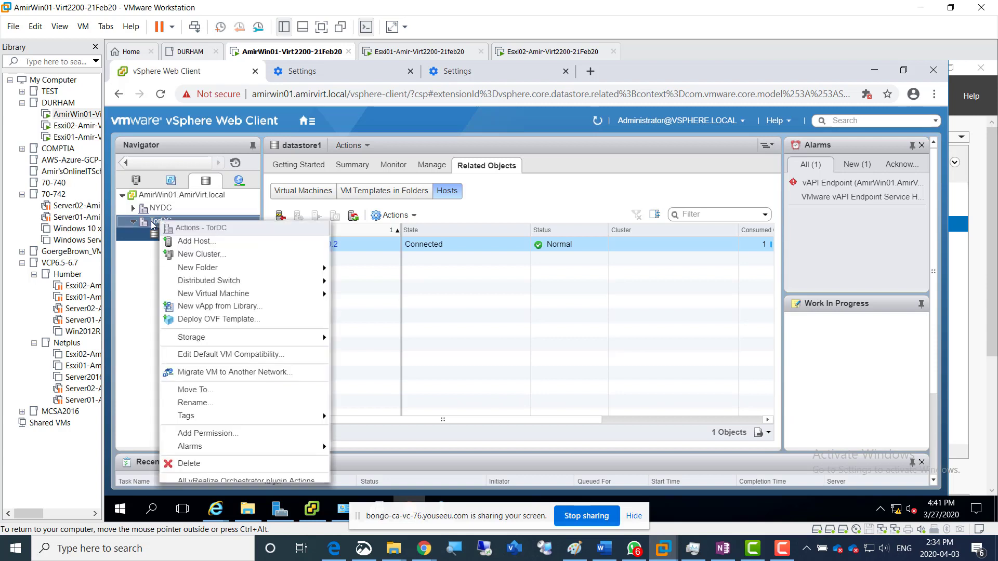
click(152, 223)
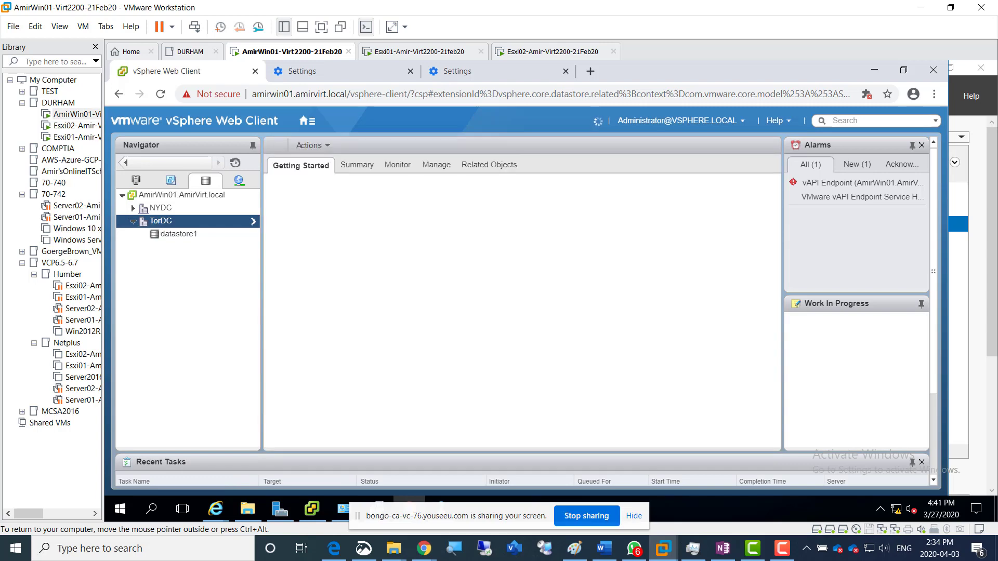
right_click(153, 224)
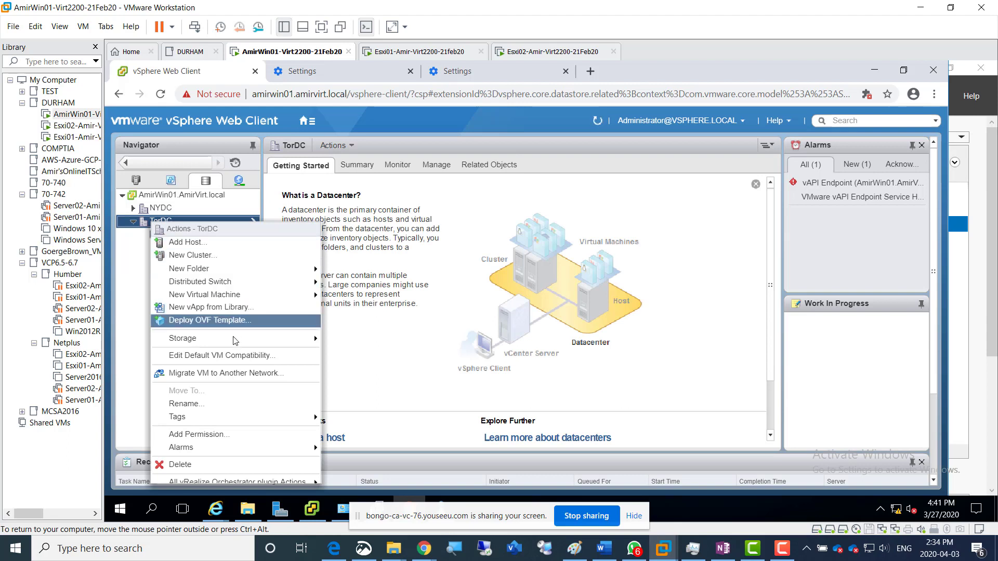
mouse_move(233, 341)
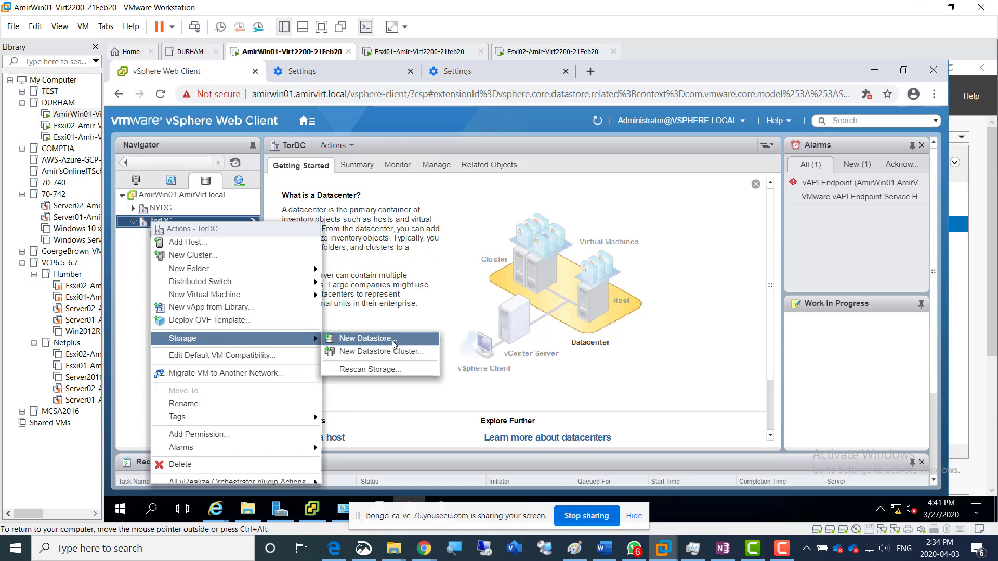
click(386, 342)
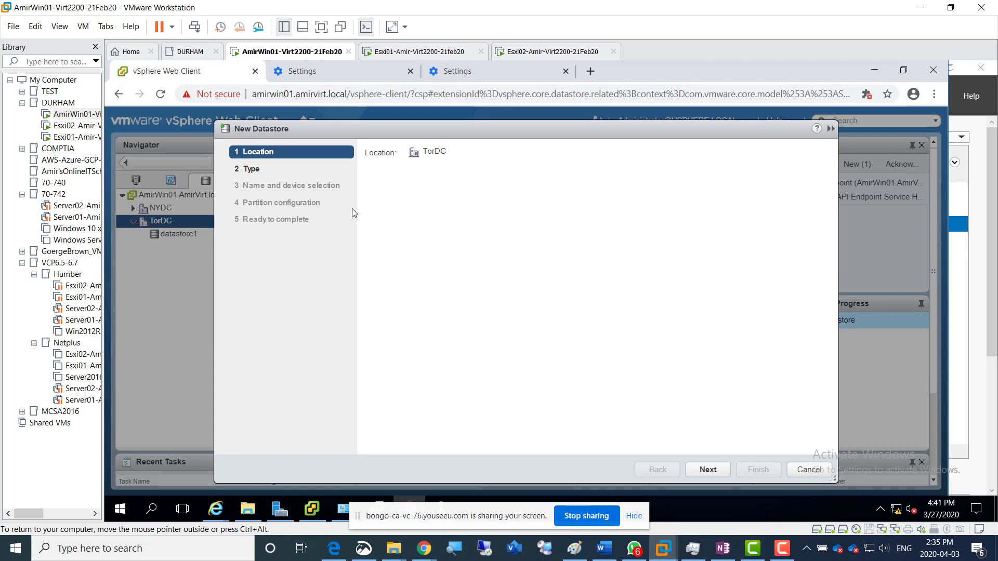
click(708, 470)
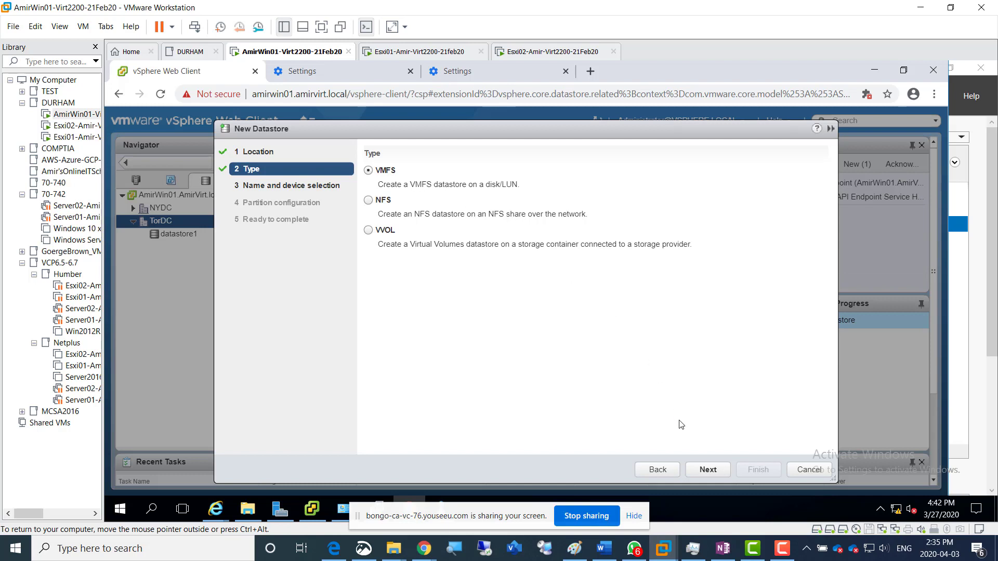
click(707, 470)
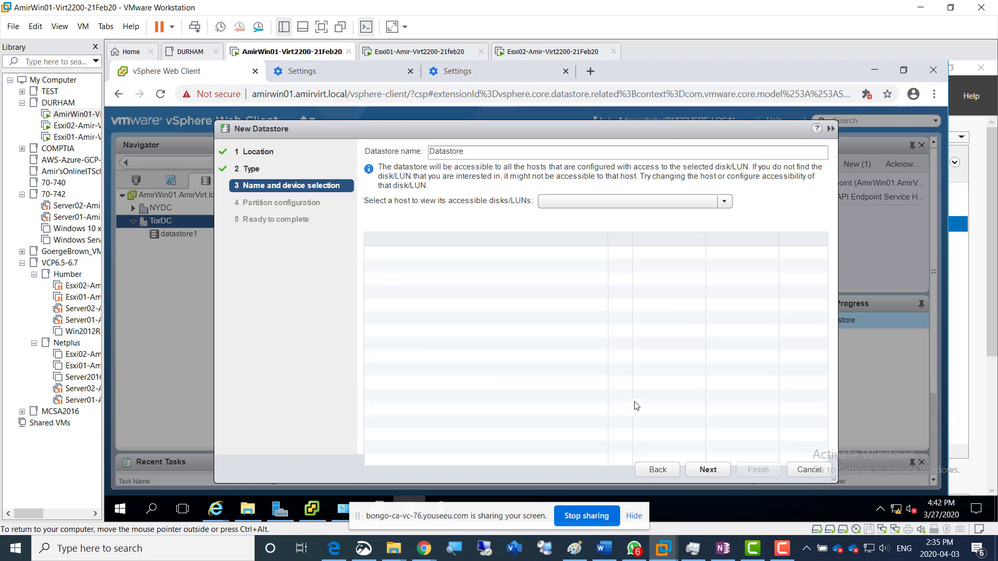
Choose host 192.168.200.2 to view its accessible disks and select the MSFT iSCSI disk with LUN 0
click(583, 208)
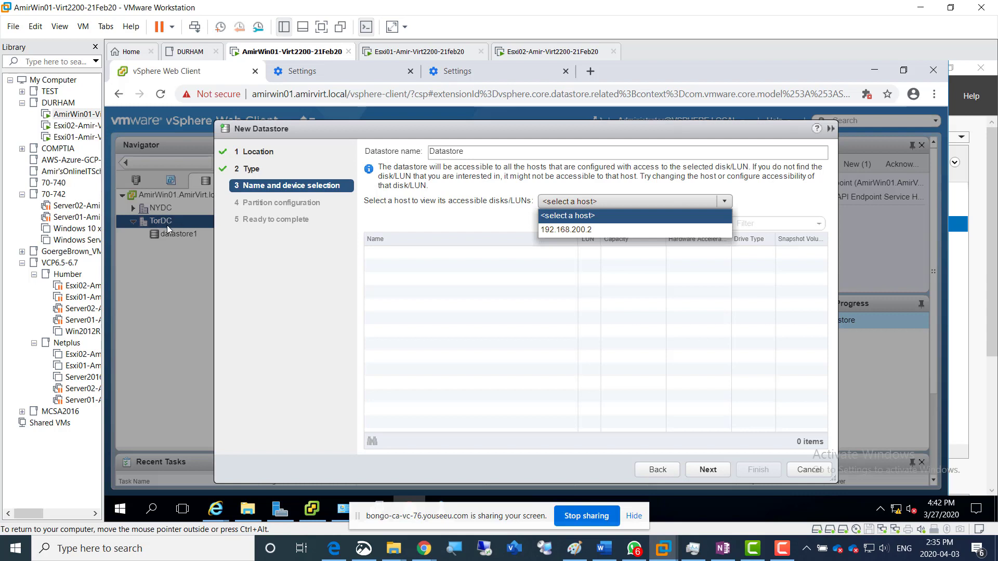
click(574, 230)
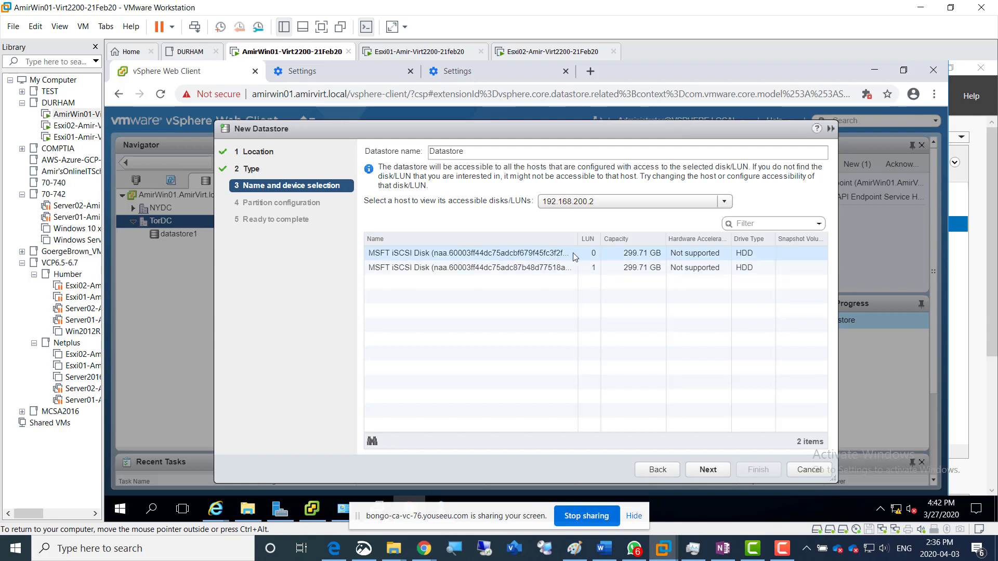
click(594, 255)
click(590, 268)
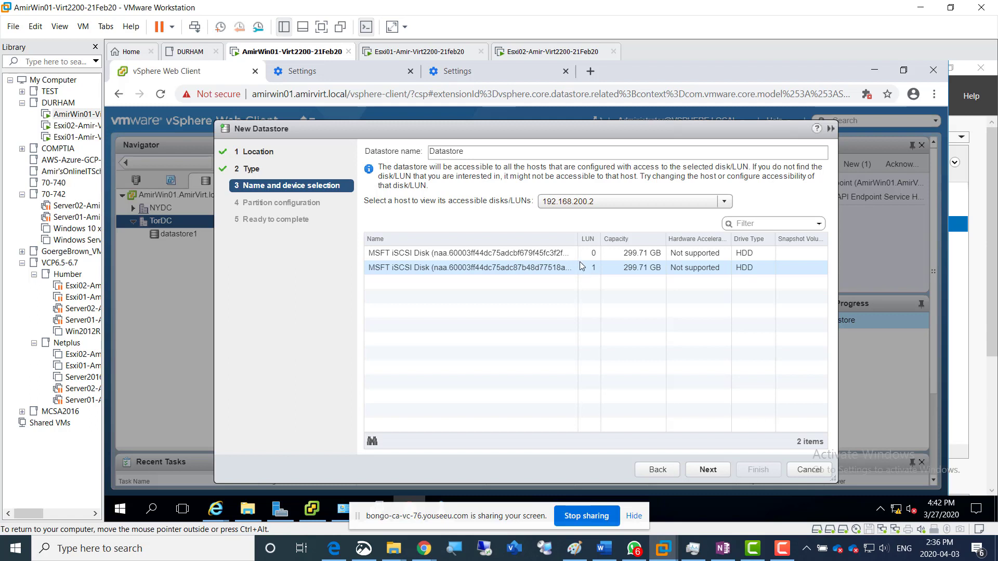
click(578, 255)
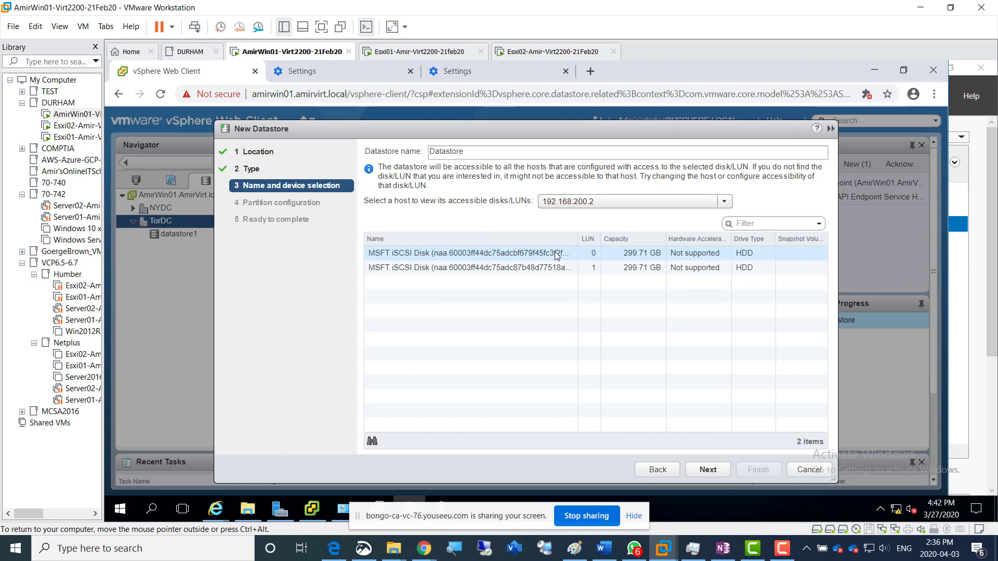
click(558, 255)
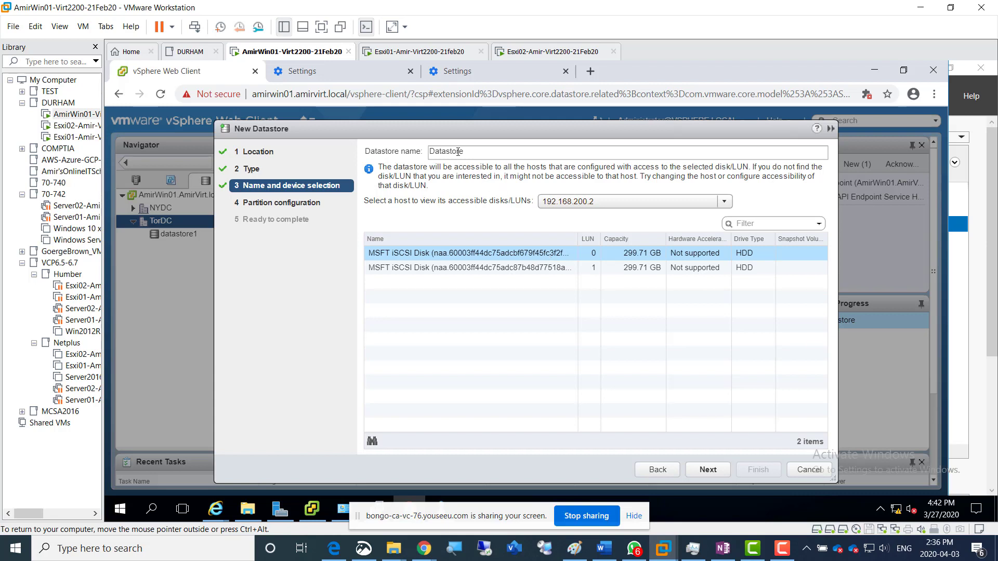
Name the new datastore DS0LUN0 and continue to the partition configuration with the LUN 0 disk selected
drag(464, 151, 416, 156)
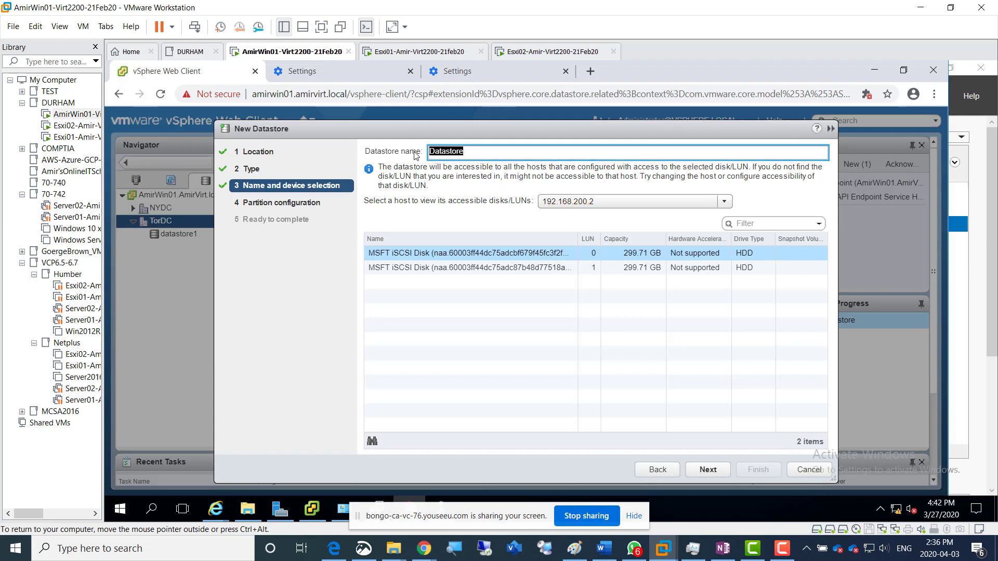
text(DS0LUN0)
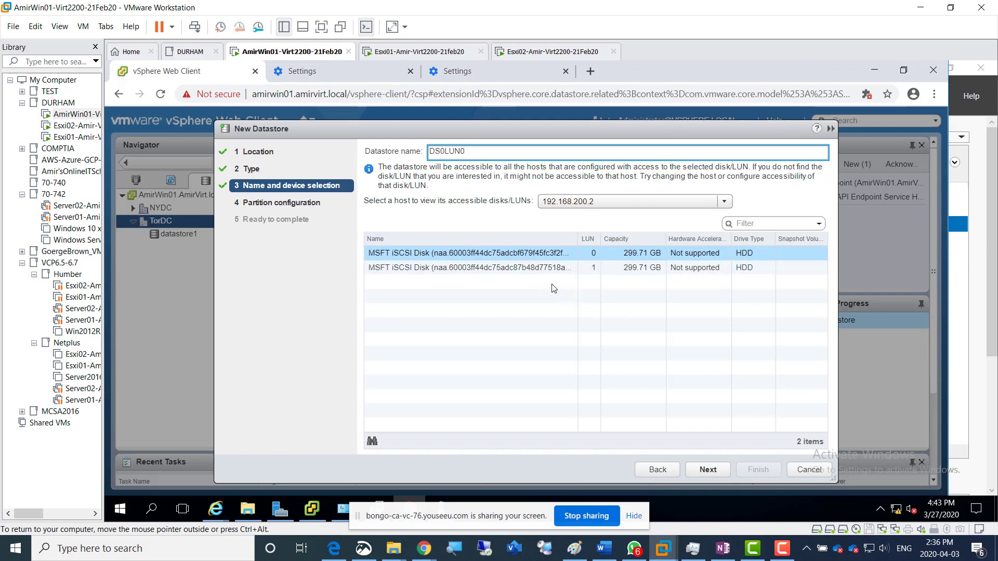
click(590, 257)
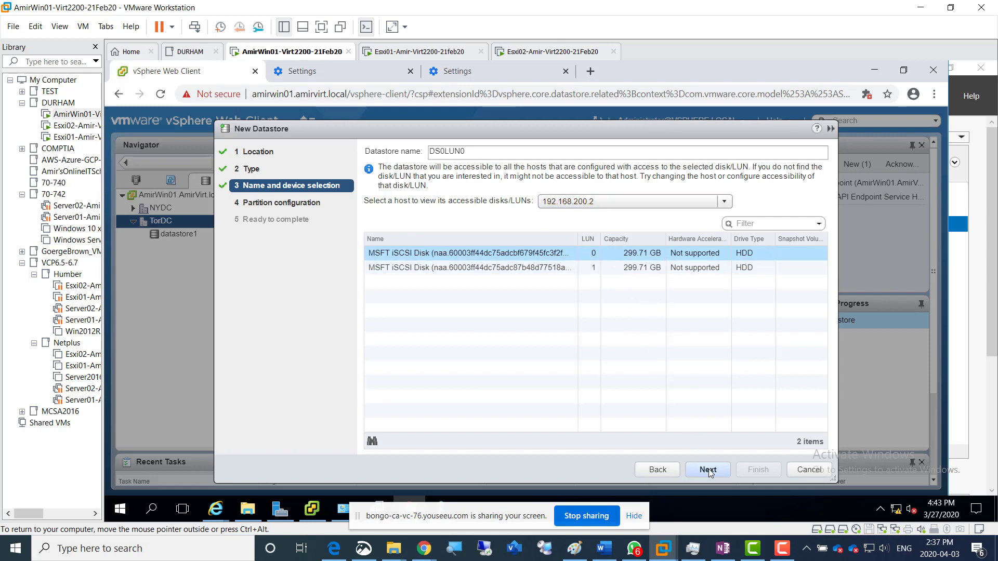
click(709, 470)
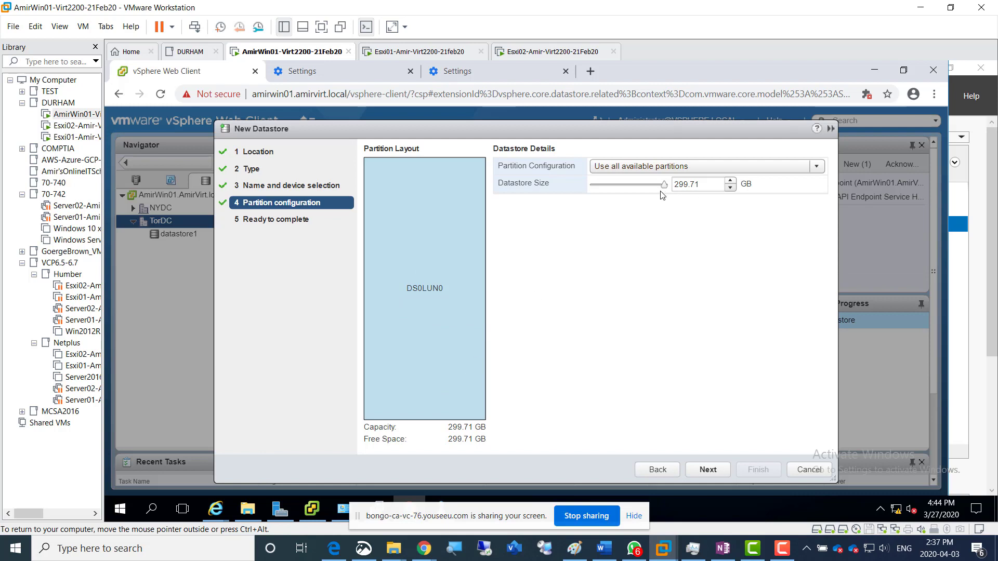
Keep the "Use all available partitions" configuration at the full 299.71 GB datastore size and proceed to the summary
mouse_move(664, 188)
mouse_down()
mouse_move(602, 188)
mouse_move(673, 193)
mouse_up()
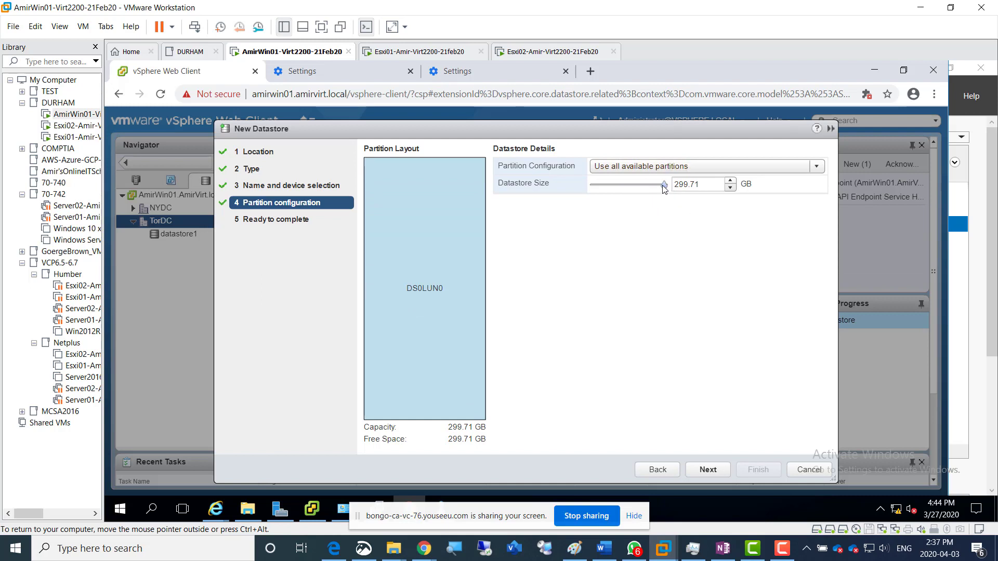
drag(664, 186, 674, 189)
click(800, 170)
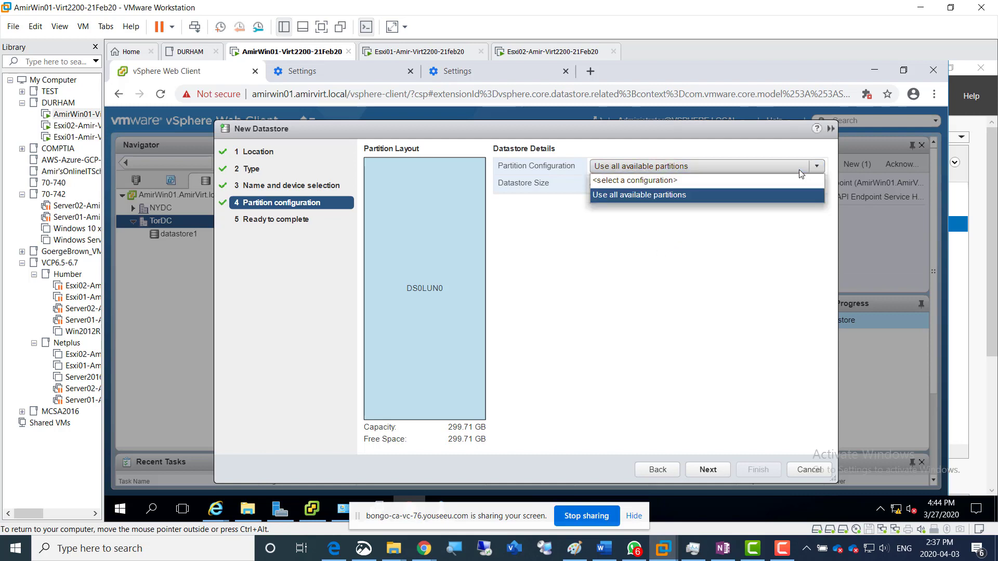
click(800, 169)
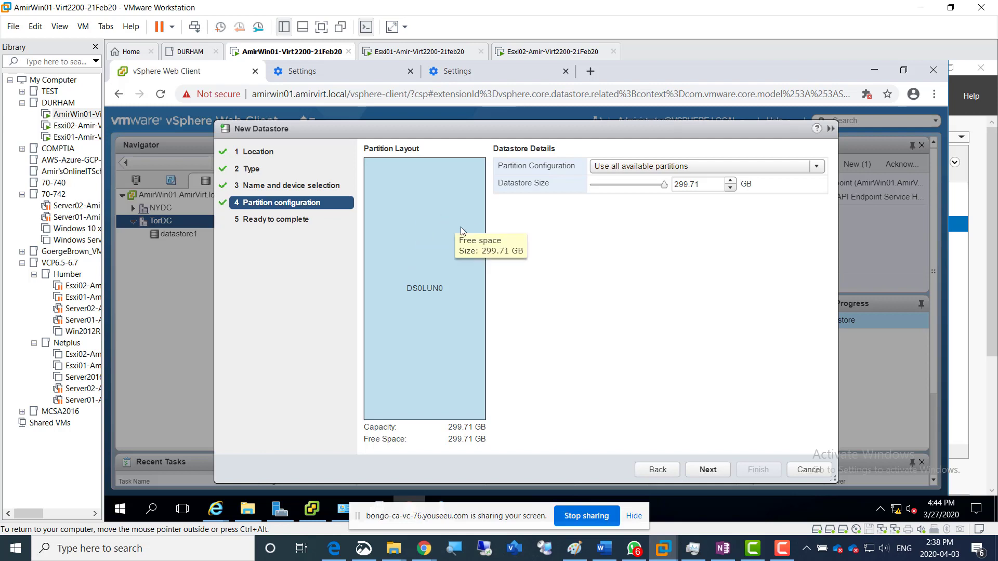
click(710, 470)
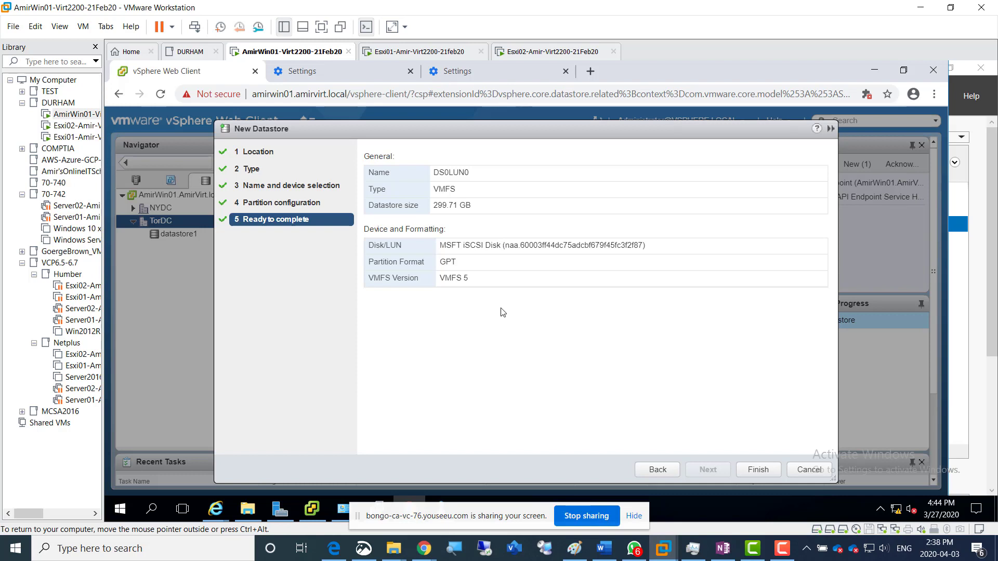
Switch to Snip & Sketch and capture the New Datastore summary for DS0LUN0 as a new snip
click(358, 554)
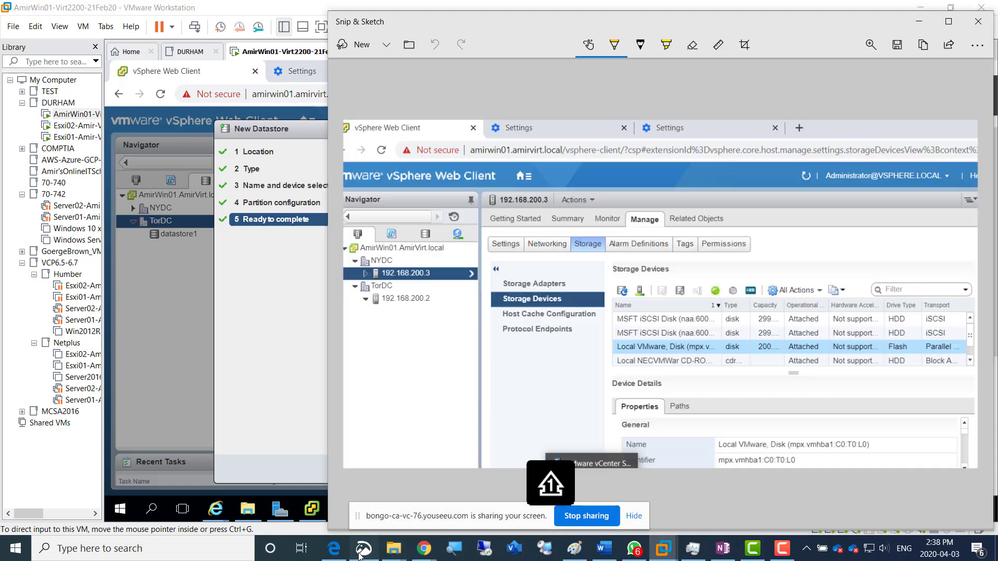
click(361, 46)
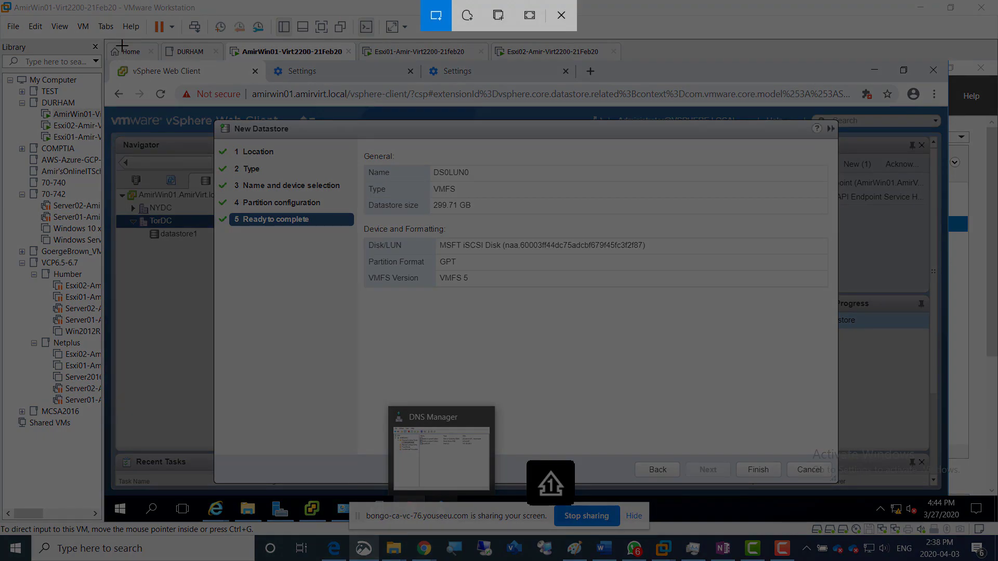
mouse_move(122, 44)
mouse_down()
mouse_move(494, 174)
mouse_move(704, 373)
mouse_up()
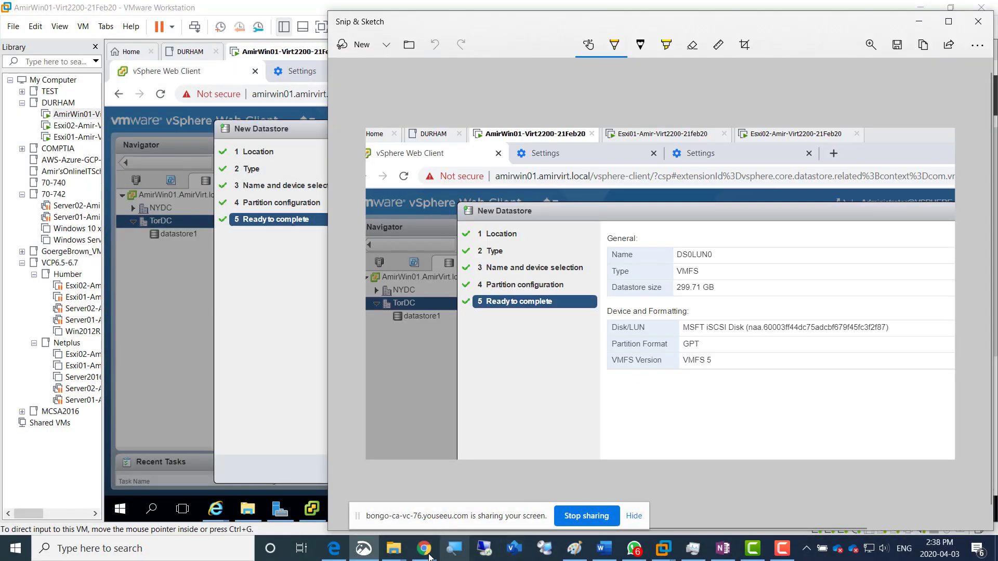
Switch to the OneNote page, add the line "Screenshot 3 = DS0LUN0 Created" below the last image, and paste the capture under it
click(337, 549)
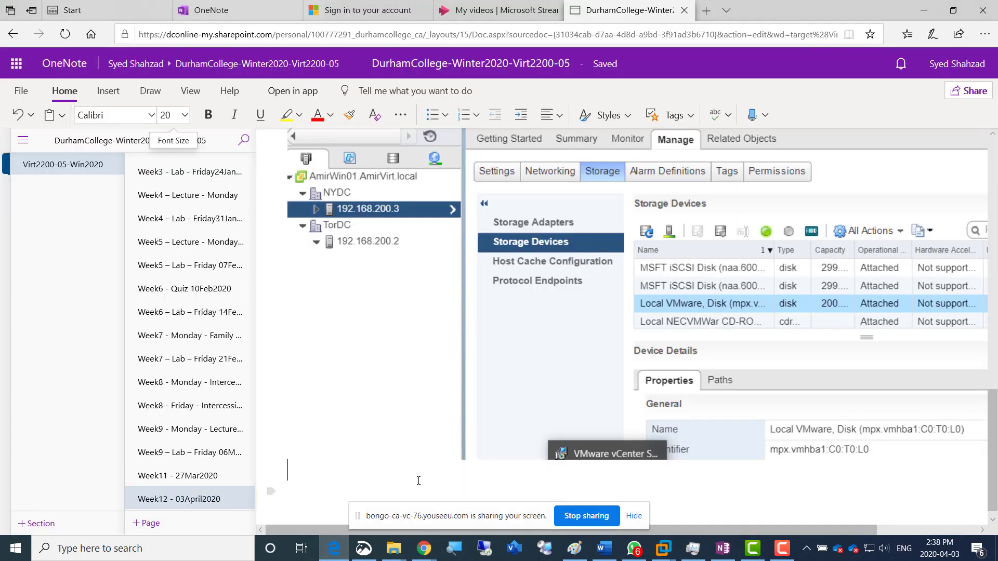
text(Screenshot 3)
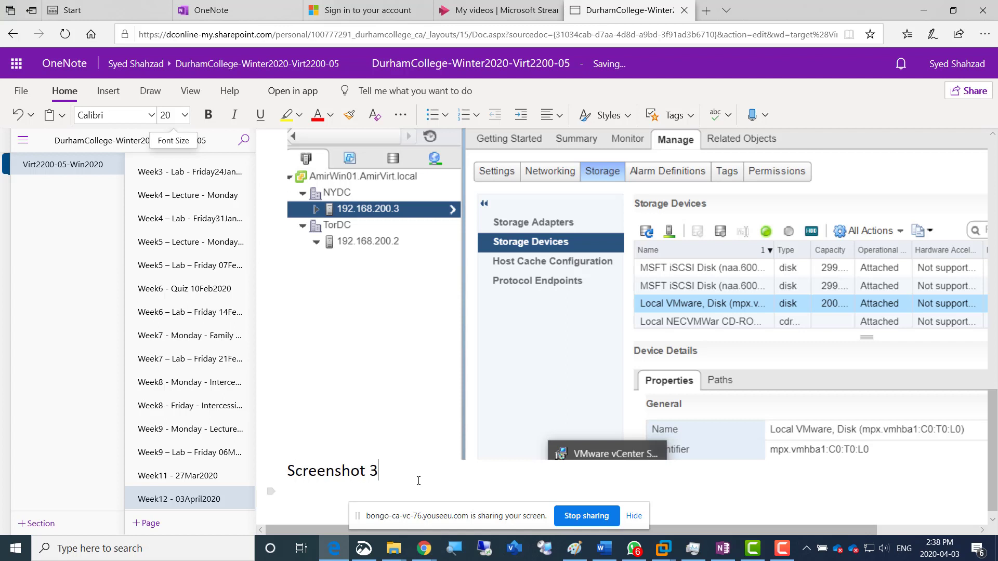
text( = DS0LUN))
key(BackSpace)
text(0 Created)
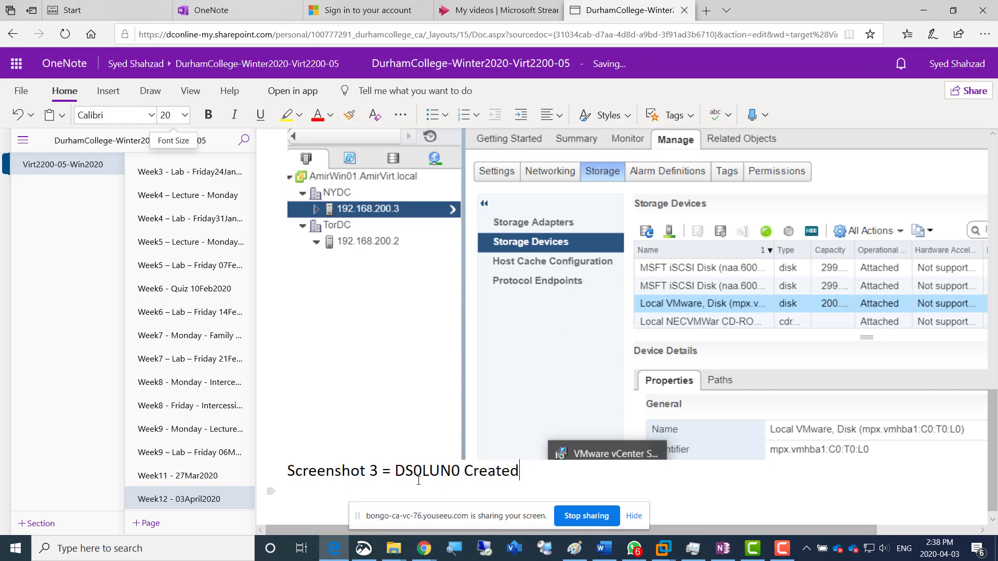
key(Return)
key(ctrl+v)
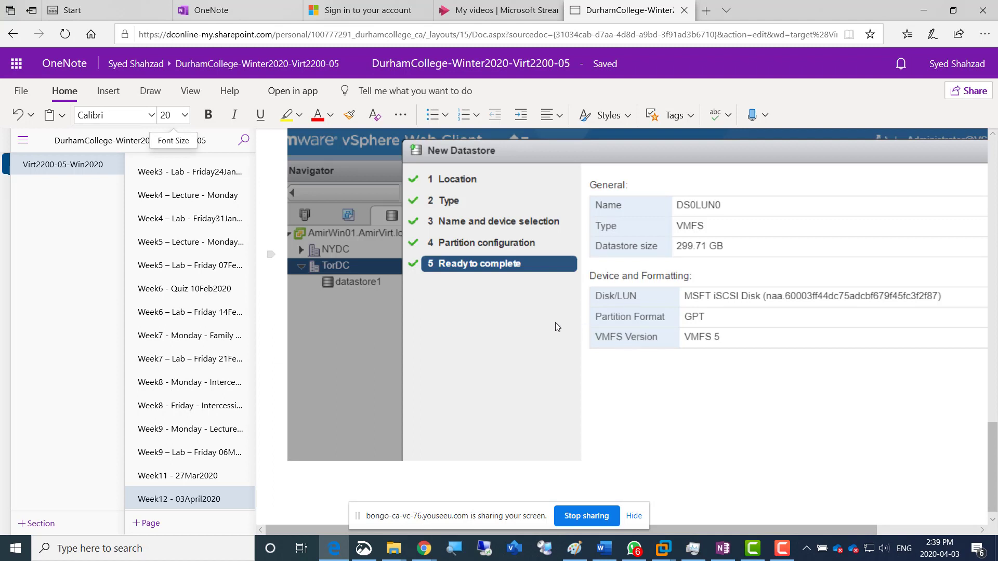
Return to the vSphere Web Client and finish creating the DS0LUN0 datastore
key(alt+Tab)
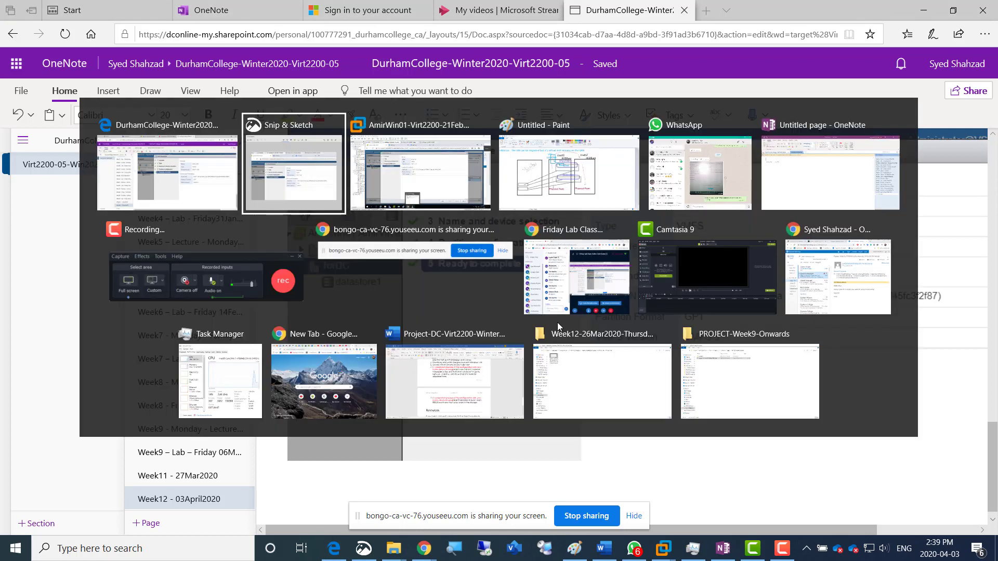
key(alt+Tab)
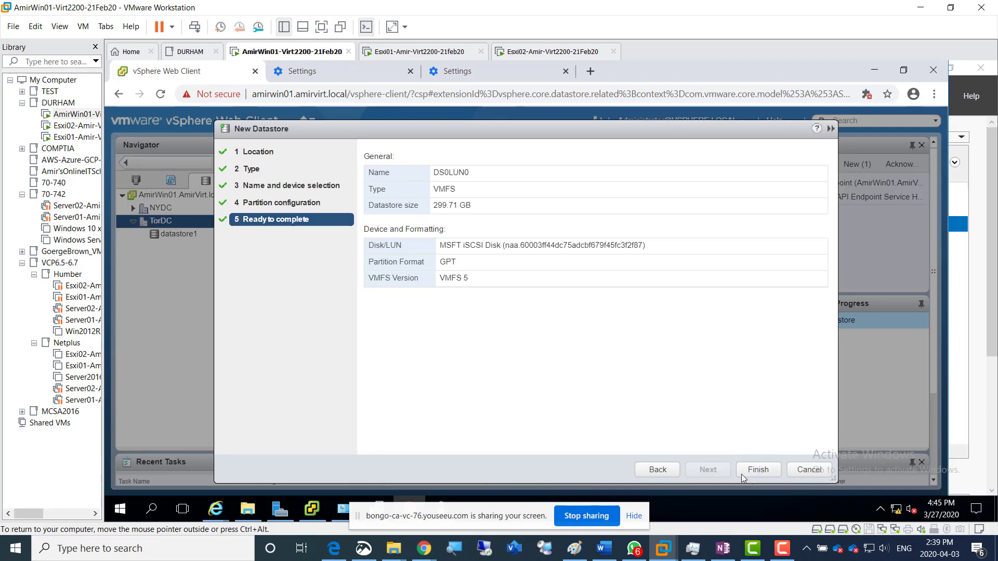
click(758, 470)
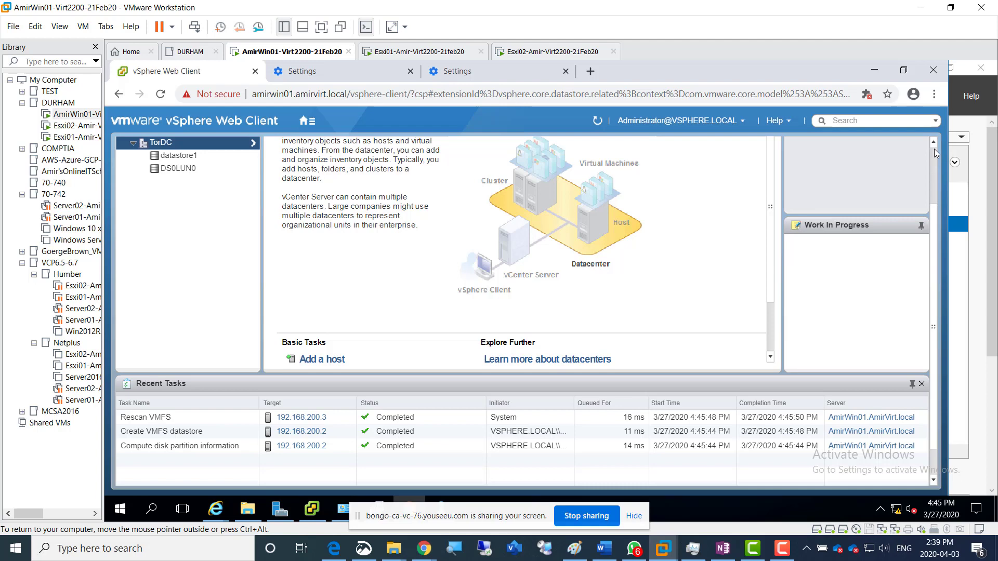
Expand the NYDC datacenter in the storage inventory and check for DS0LUN0 among its datastores
scroll(934, 151, up, 2)
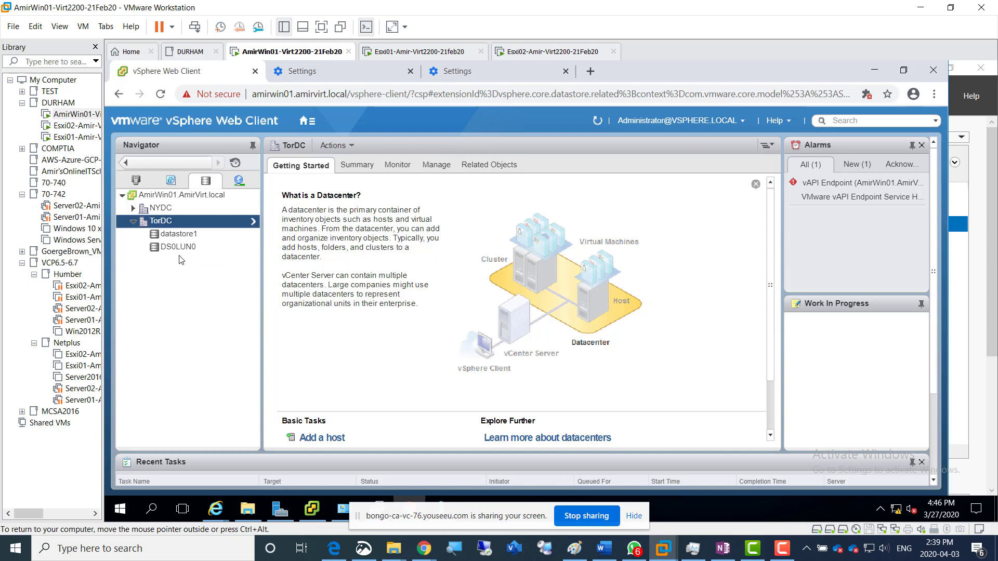
click(133, 208)
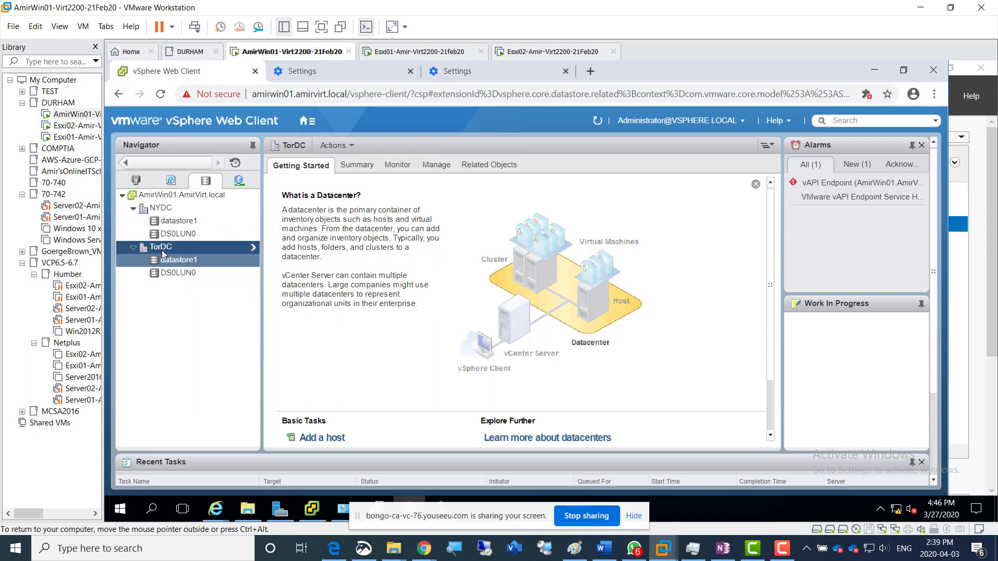
click(175, 235)
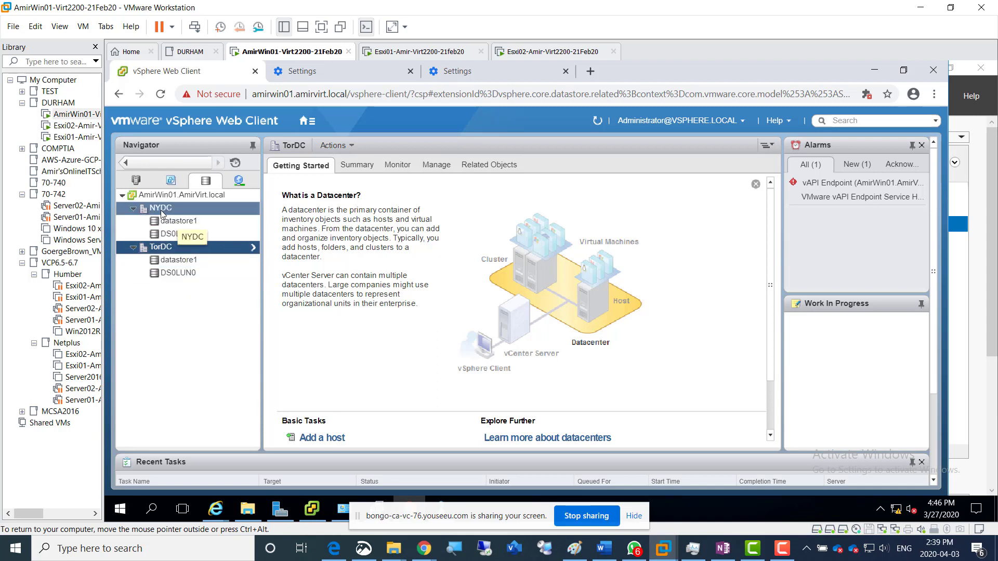
Start a new datastore in the TorDC datacenter and choose VMFS as its type
click(168, 220)
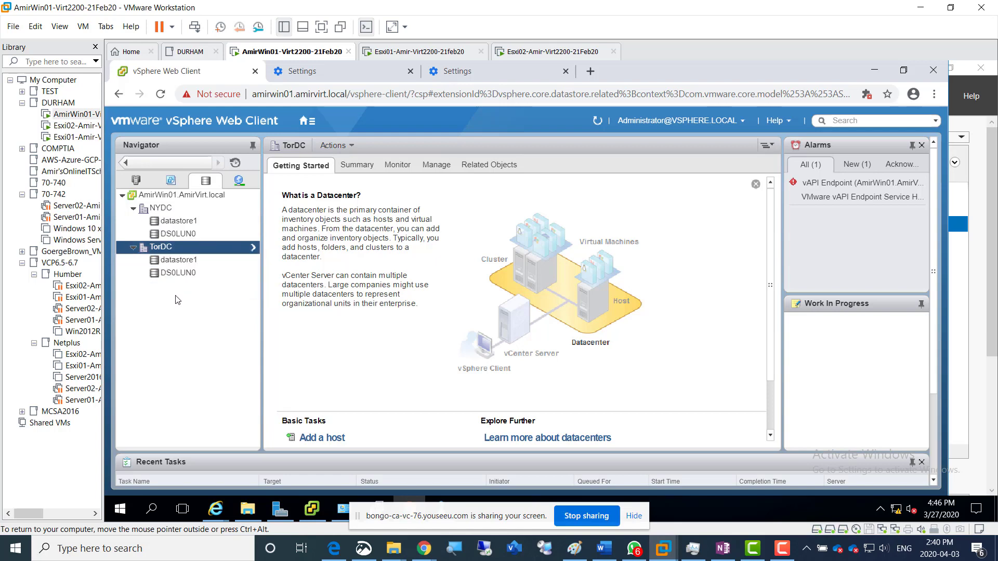
right_click(165, 251)
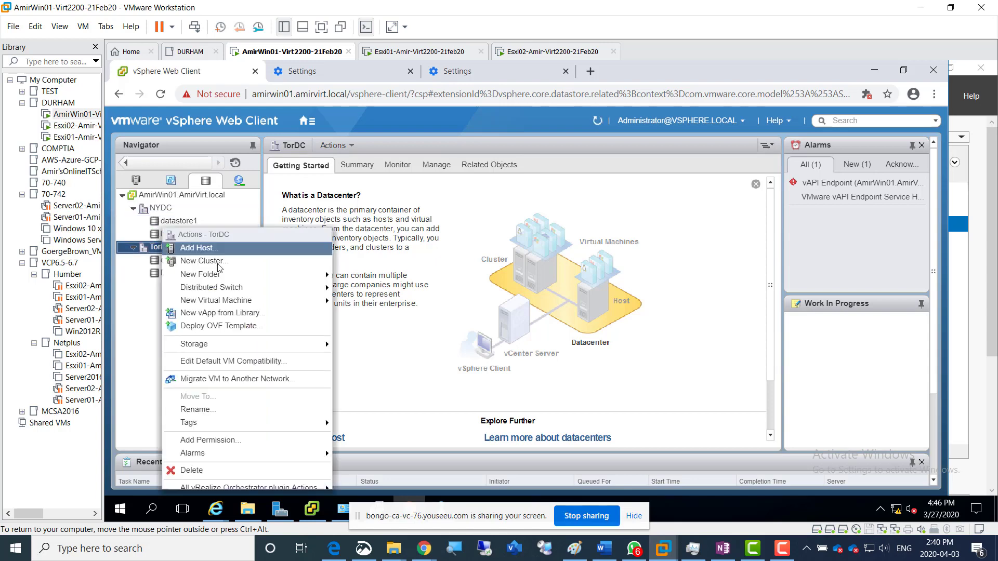
mouse_move(265, 346)
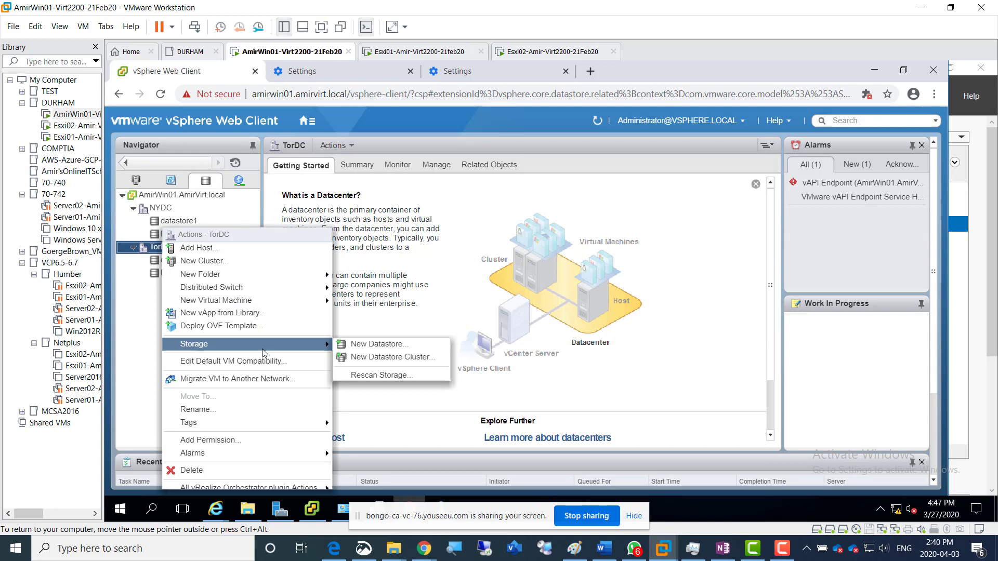
click(377, 345)
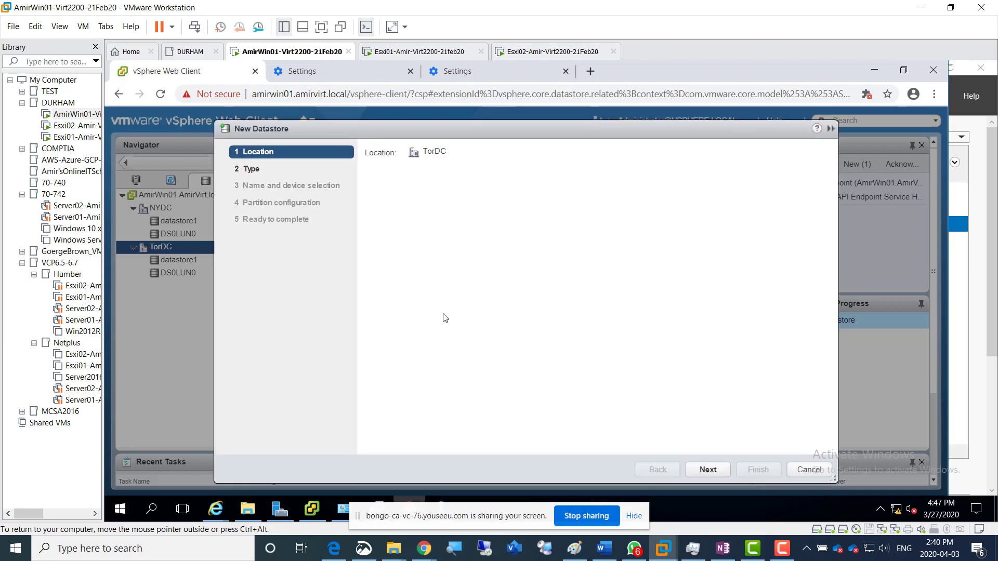
click(717, 474)
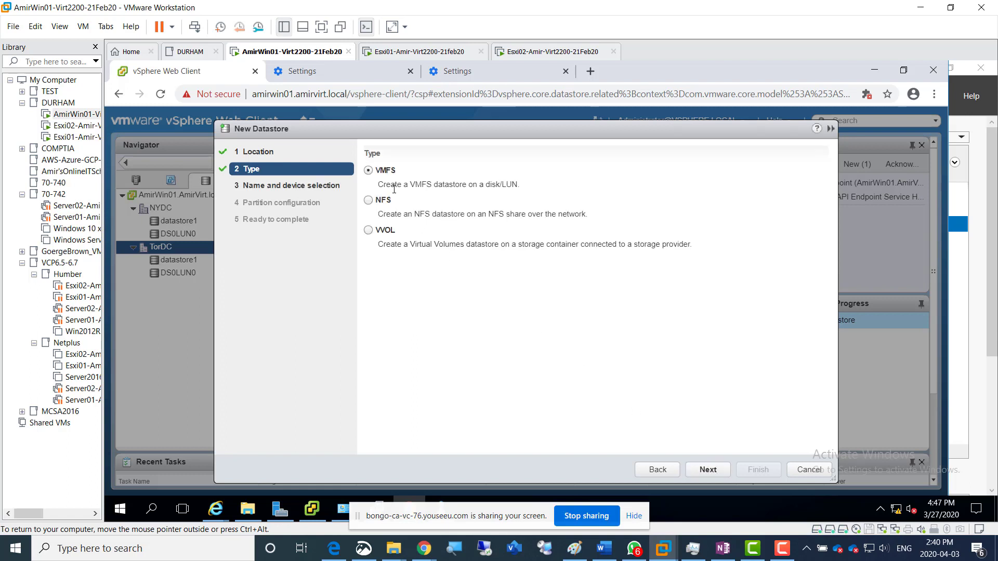
click(704, 471)
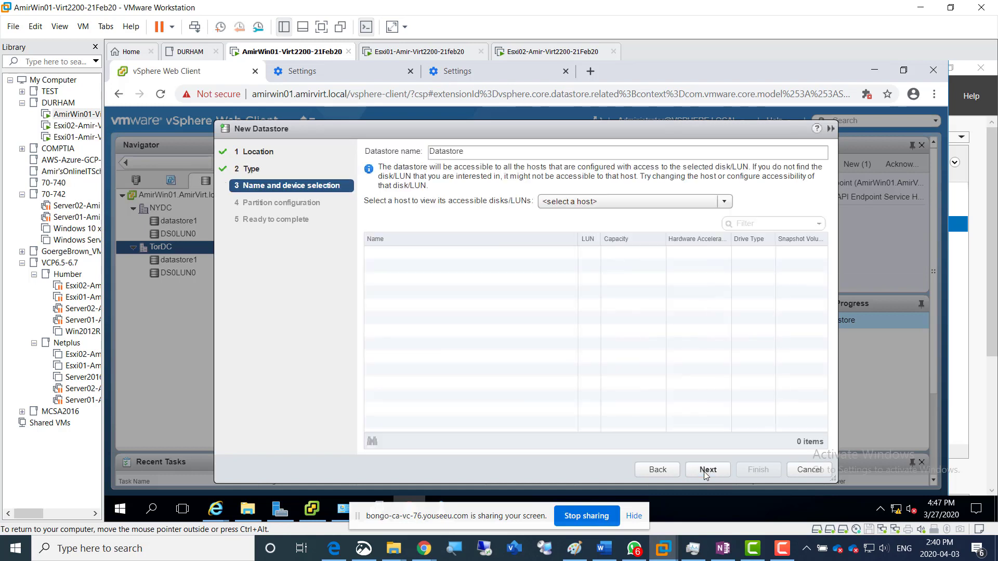
Name the datastore DS1LUN1, place it on LUN 1 of host 192.168.200.2, and use all available partitions at 299.71 GB
click(584, 209)
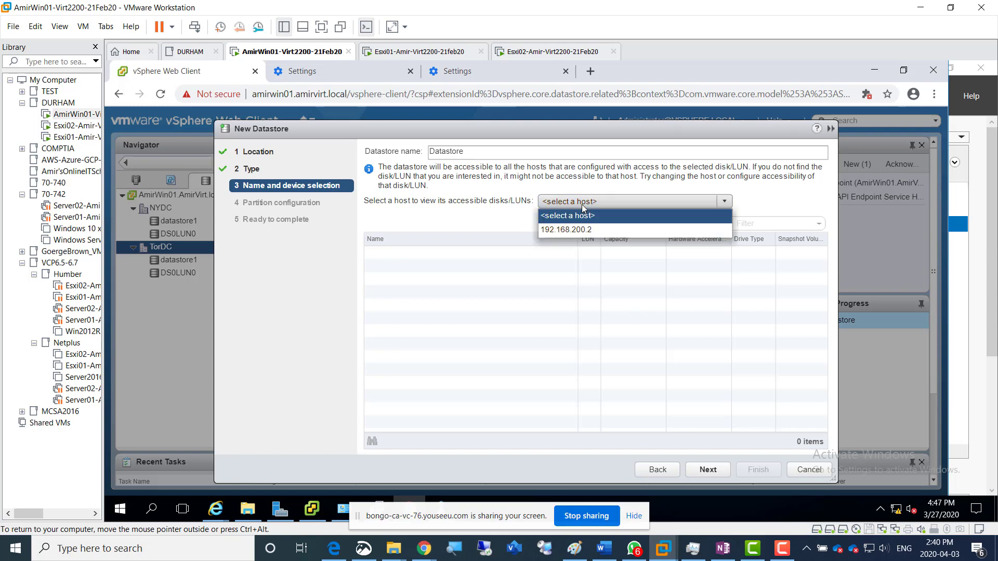
click(584, 231)
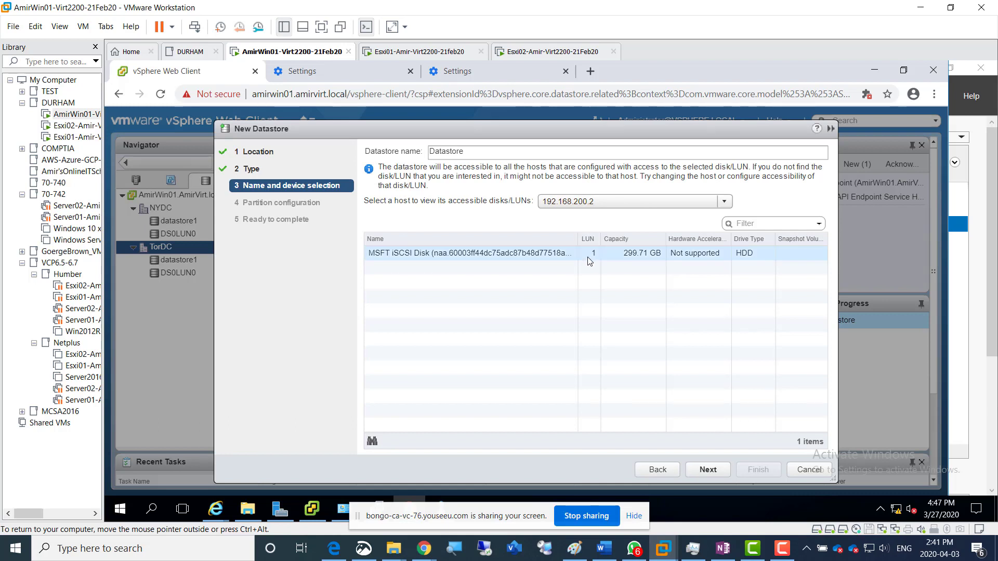
click(584, 255)
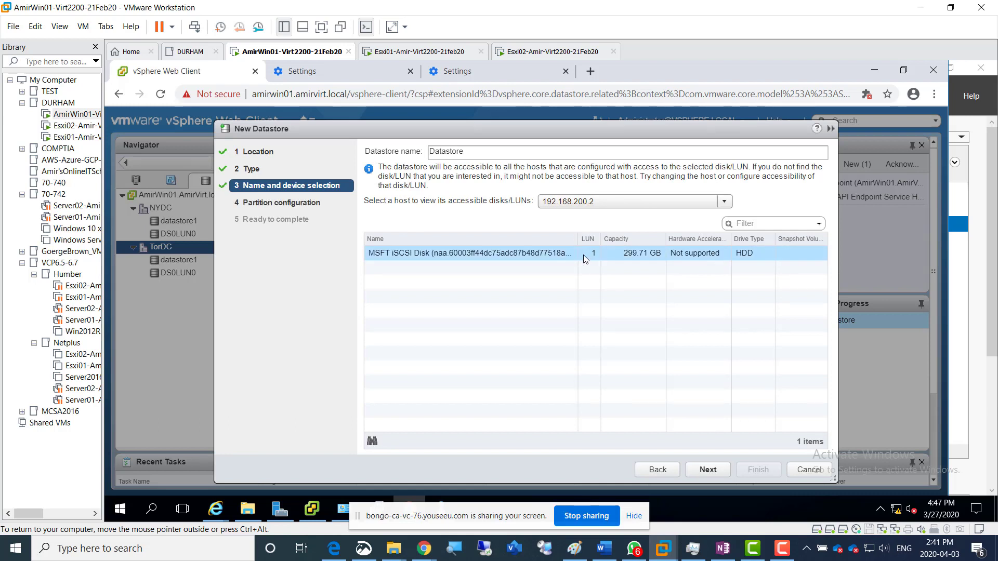
drag(477, 149, 371, 148)
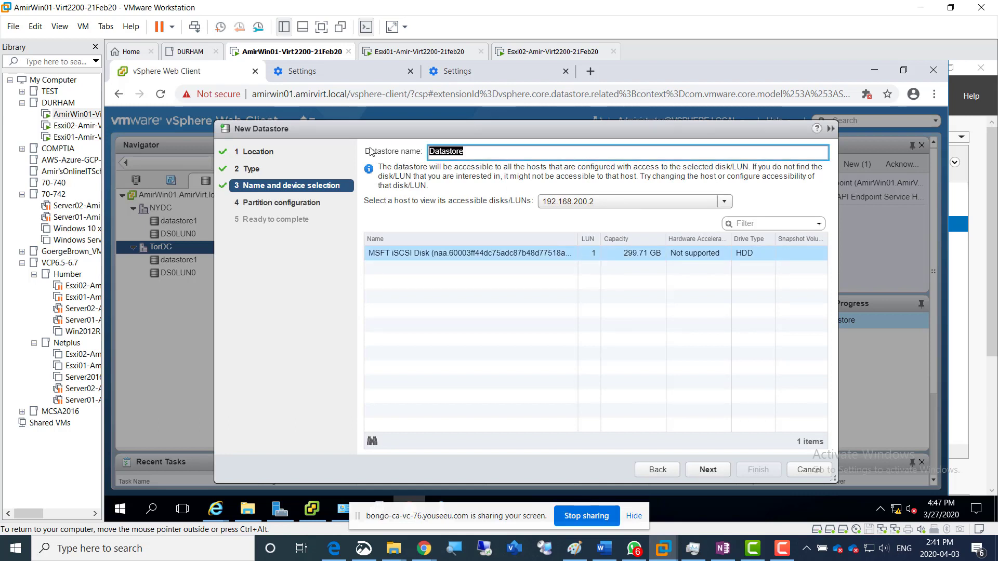
text(DS1)
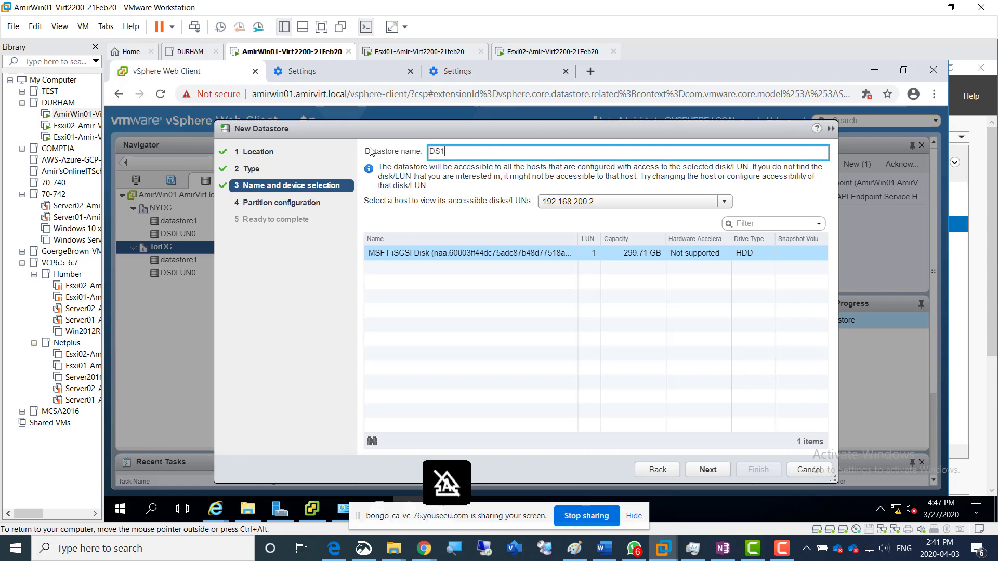
text(LUN1)
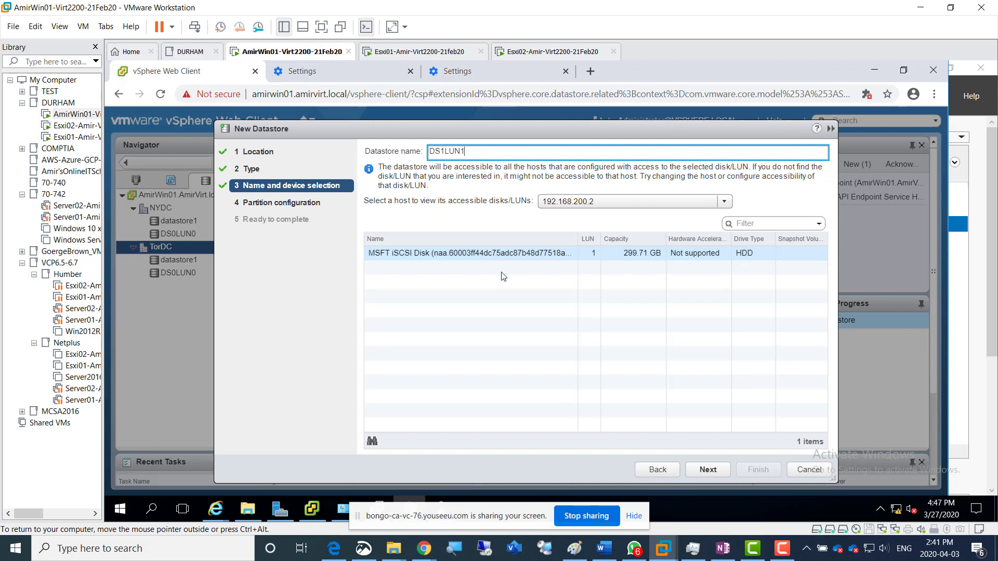
click(632, 254)
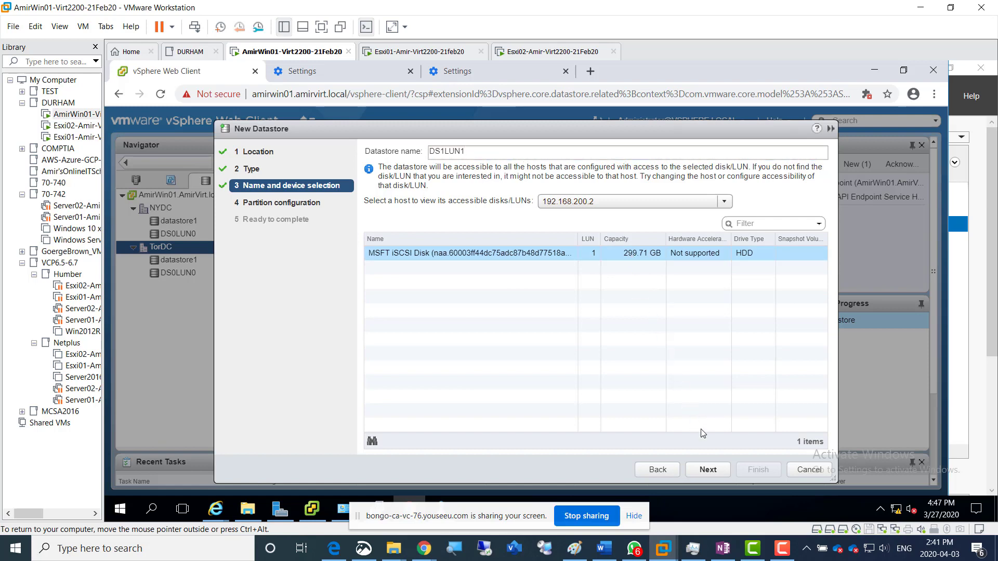
click(710, 471)
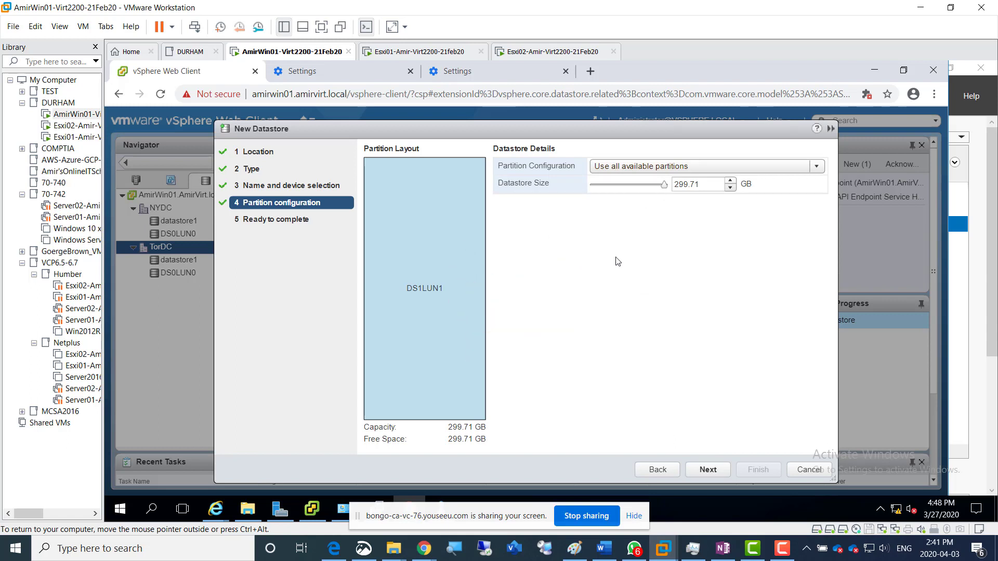
click(707, 470)
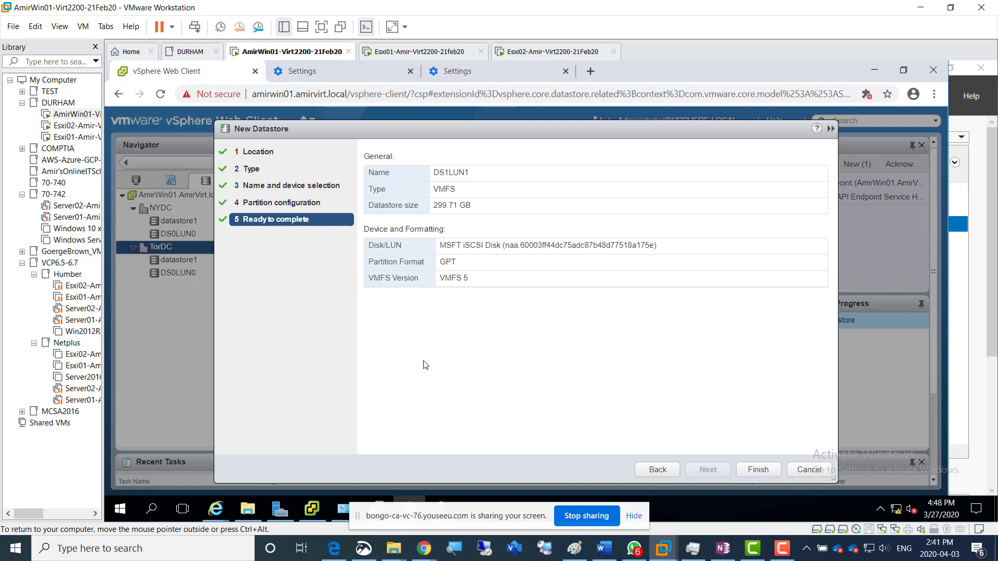
Switch to Snip & Sketch and capture the New Datastore summary for DS1LUN1 as a new snip
click(364, 548)
click(352, 47)
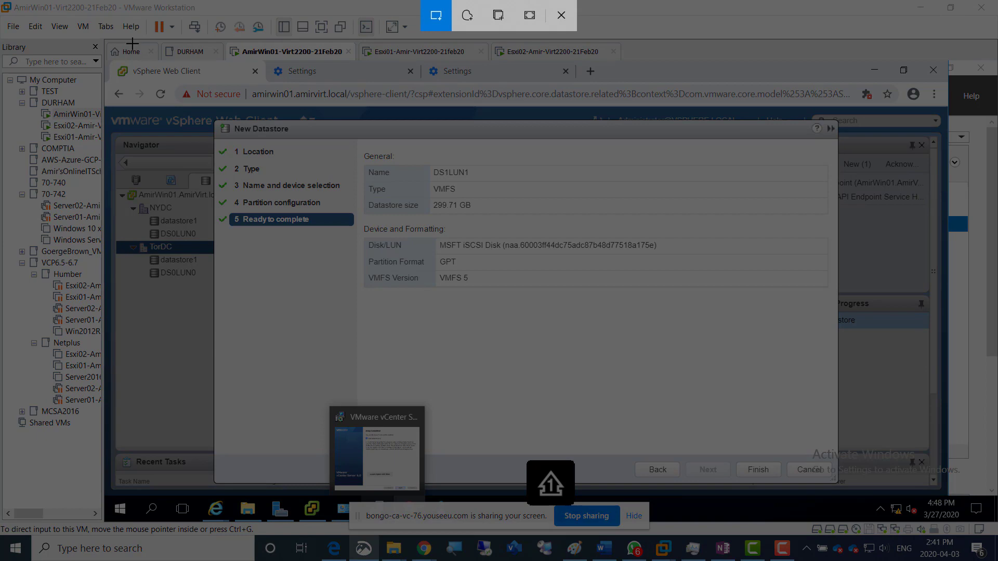
mouse_move(132, 43)
mouse_down()
mouse_move(716, 382)
mouse_move(742, 412)
mouse_up()
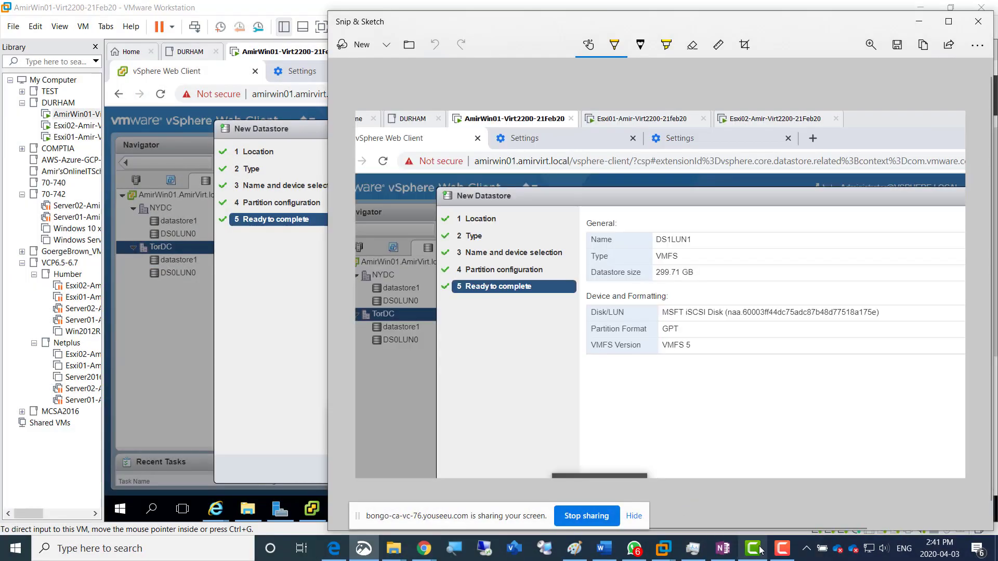
Switch to the OneNote page, add the line "Screenshot 4 = DS1LUN1 created" below the last image, and paste the capture under it
mouse_move(770, 557)
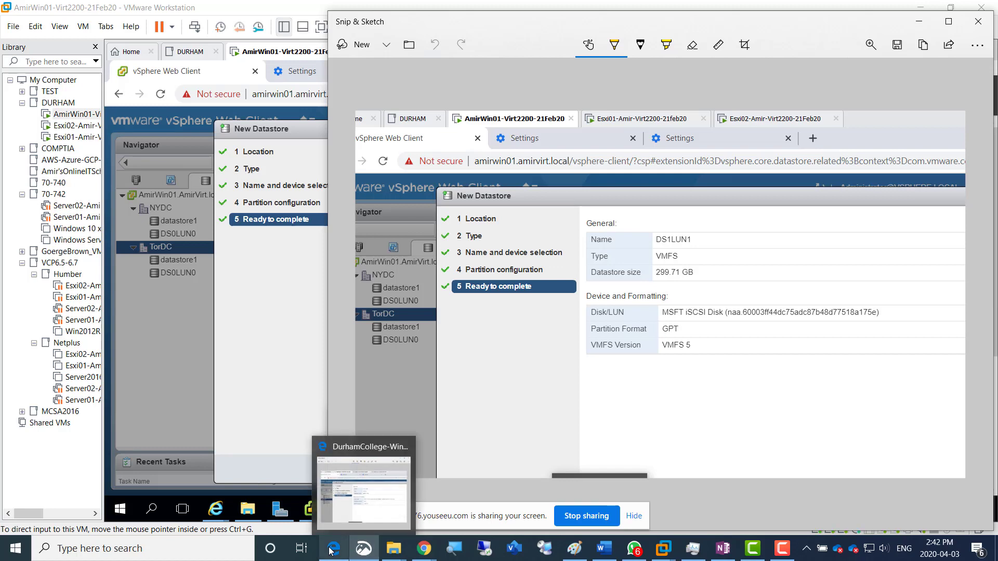
click(333, 523)
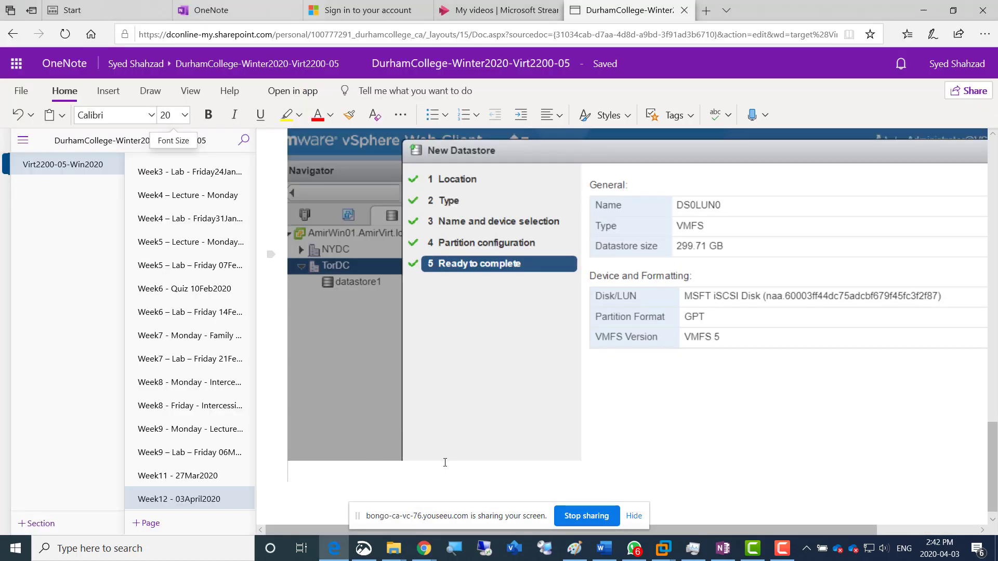
text(Screen)
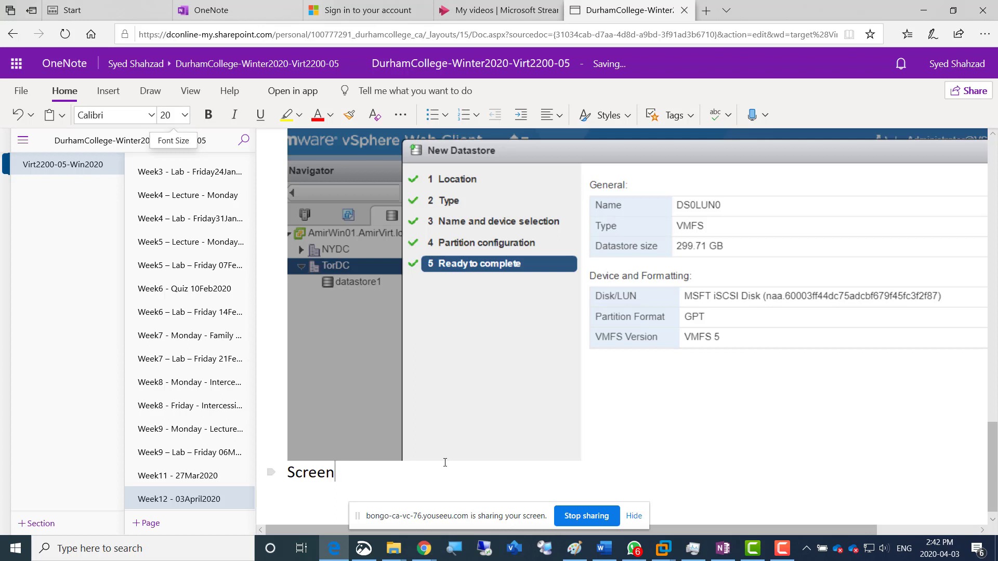
text(shot 4 = DS1LUN1)
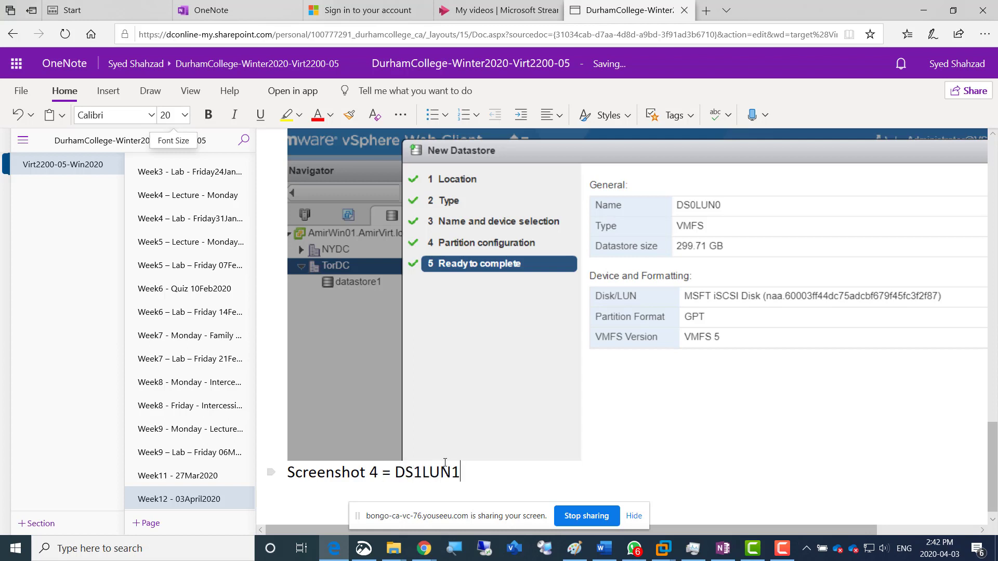
text( created)
key(Return)
key(ctrl+v)
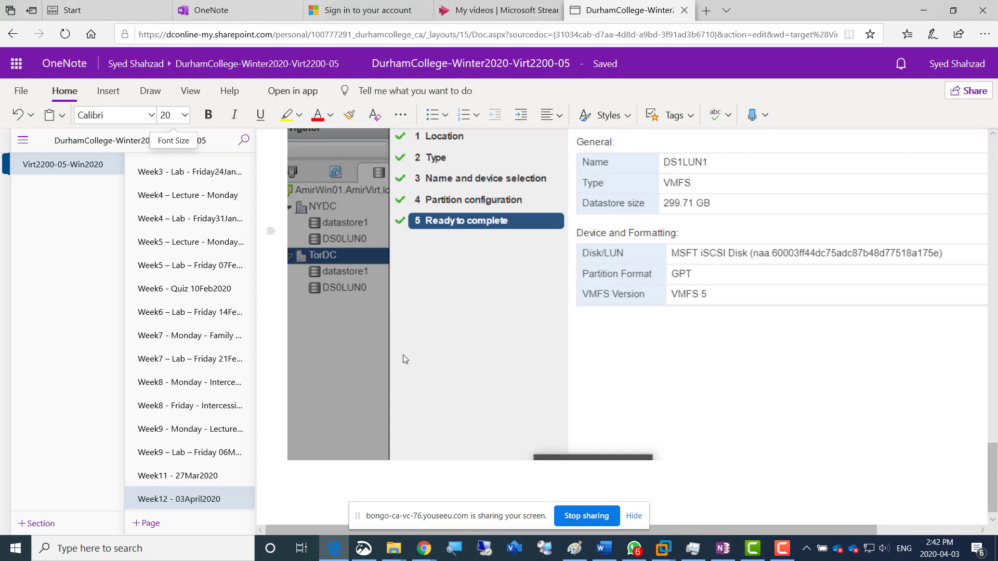
scroll(403, 354, up, 3)
scroll(403, 359, up, 1)
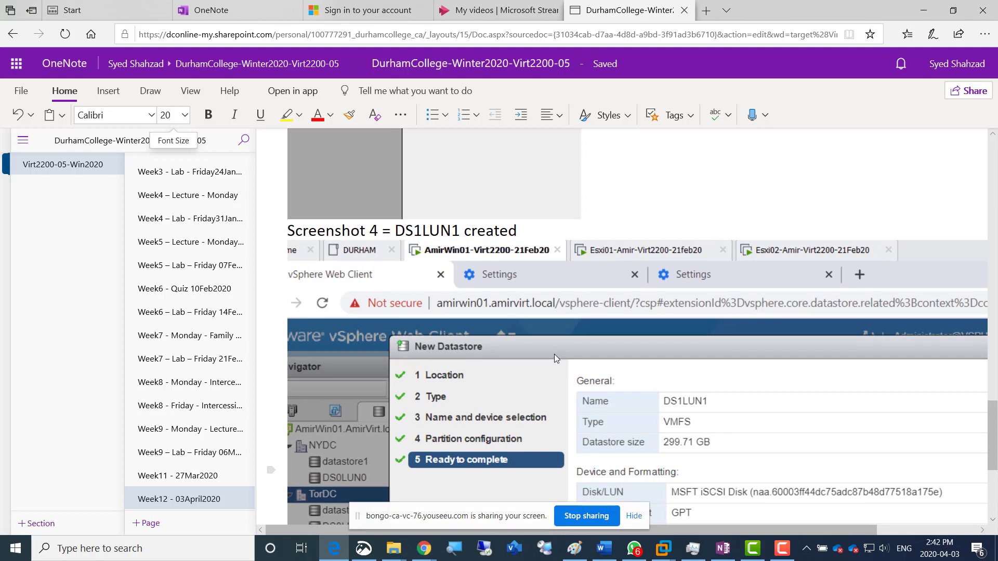
scroll(555, 354, up, 8)
scroll(554, 354, down, 8)
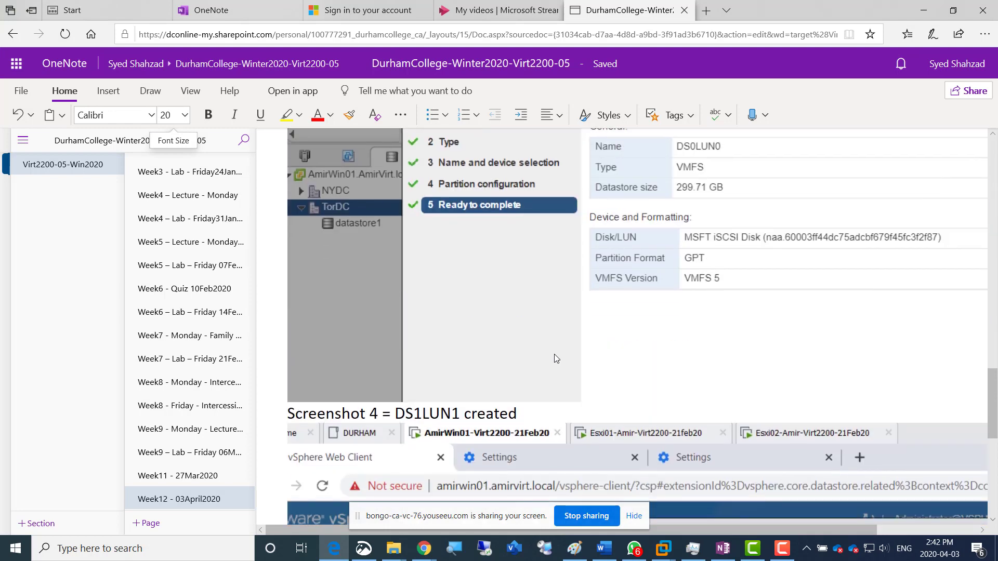
Return to the vSphere Web Client and finish creating the DS1LUN1 datastore
key(alt+Tab)
key(alt+Tab)
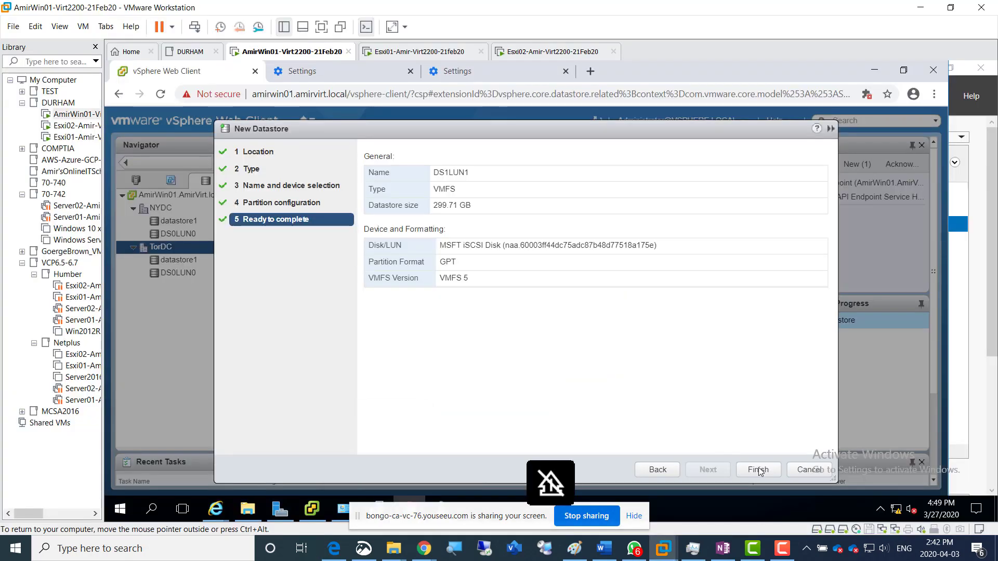
click(754, 470)
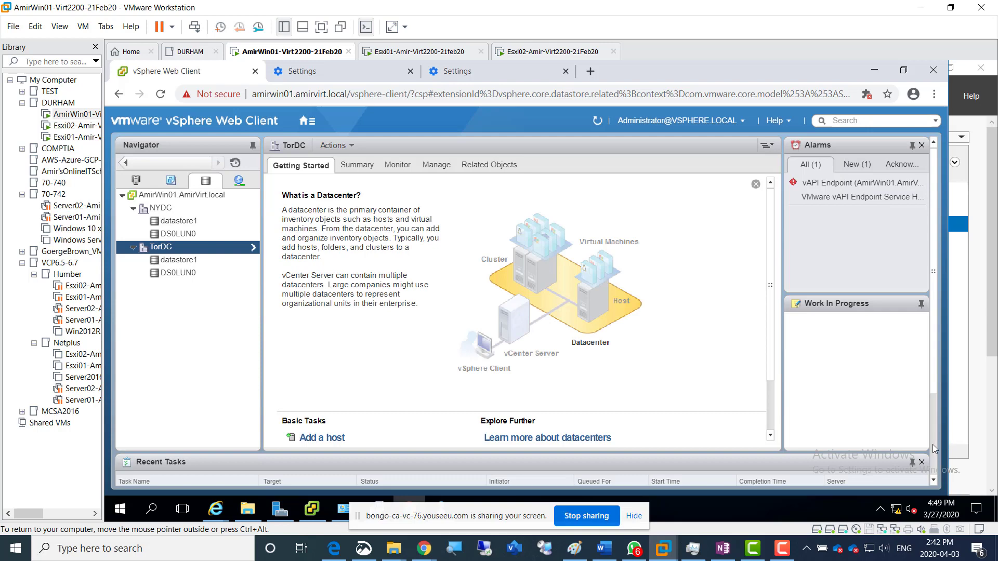
Check the recent tasks for the datastore creation, and refresh the storage inventory to look for DS1LUN1 in both datacenters
scroll(933, 444, down, 2)
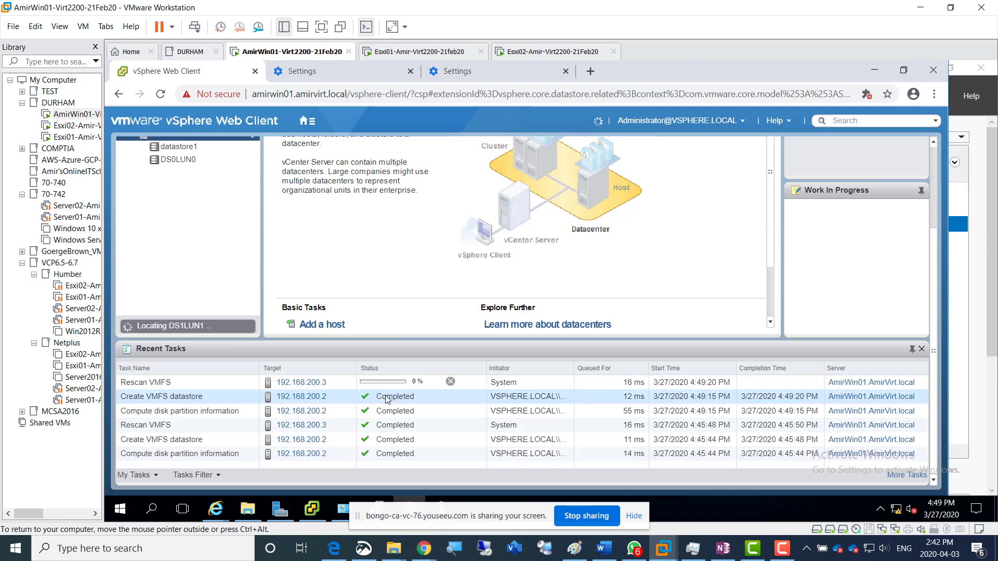
click(201, 160)
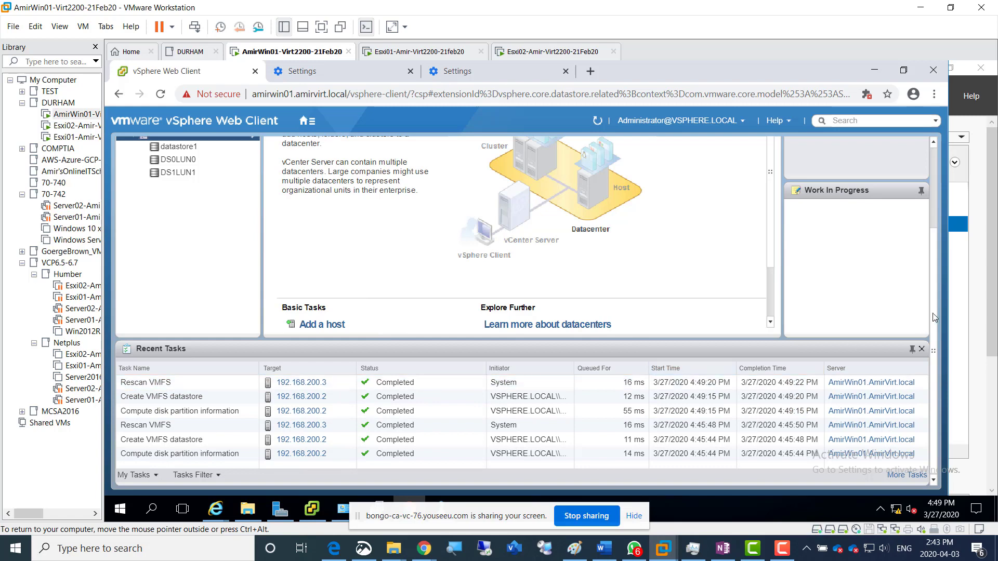
drag(934, 273, 937, 151)
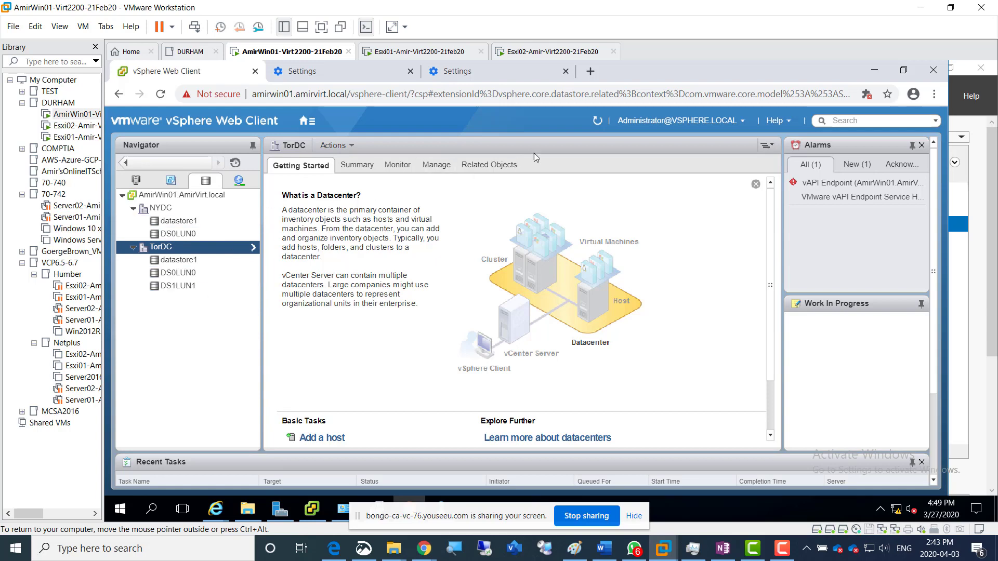
click(598, 123)
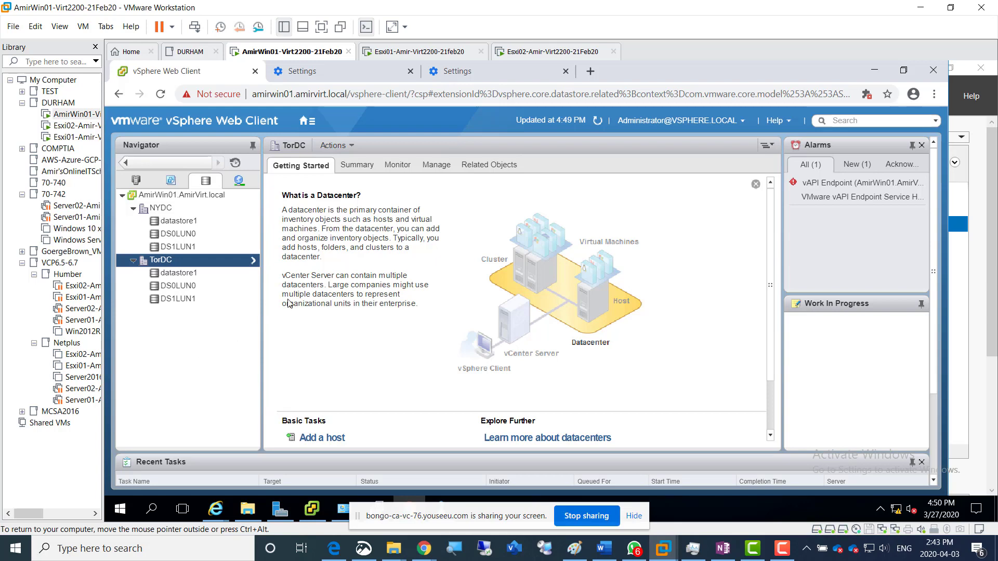
Show the Hosts and Clusters inventory and view the storage devices of host 192.168.200.3 in NYDC
click(139, 187)
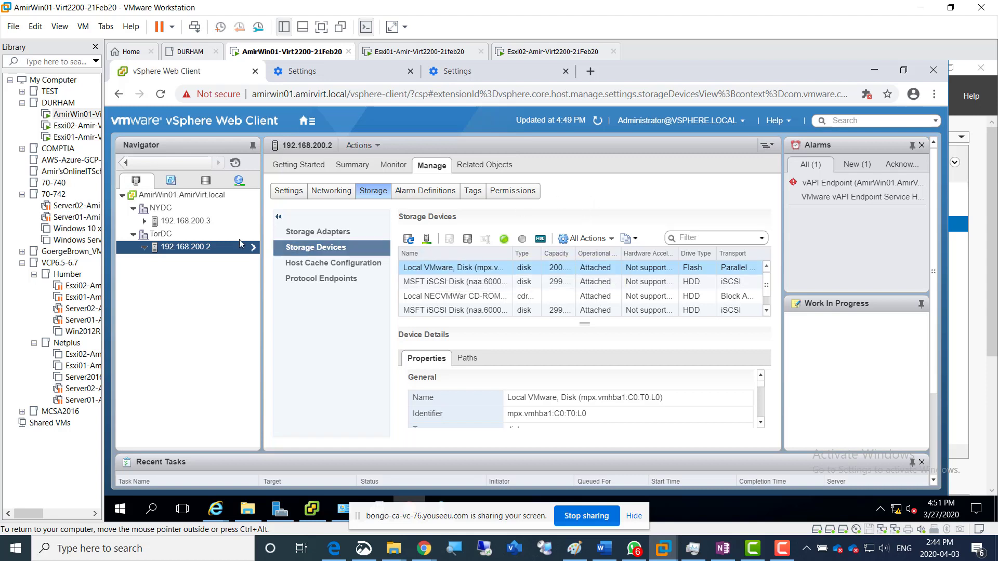
click(193, 222)
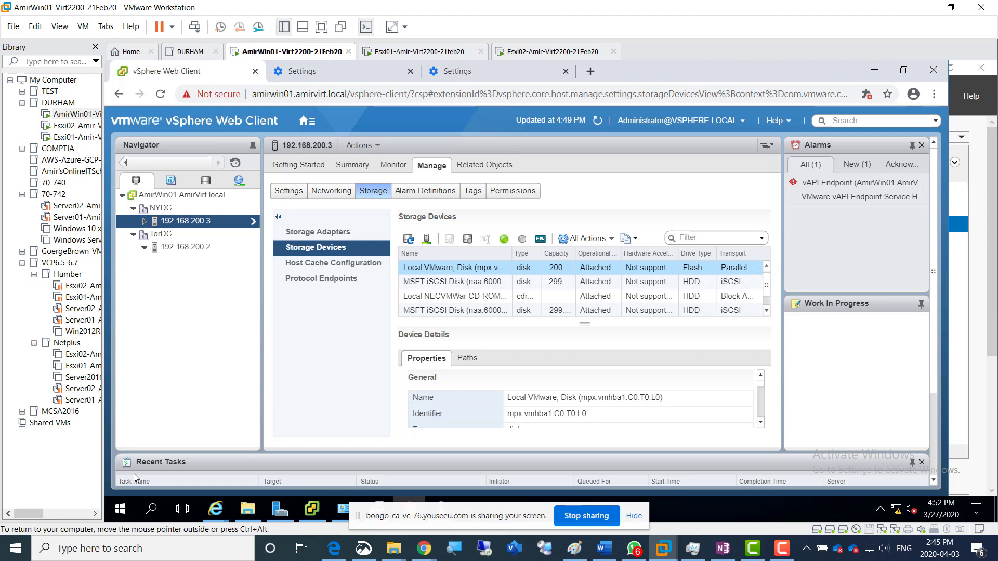
Open the Windows Services console with services.msc, widen its window, and sort the services by startup type
right_click(124, 512)
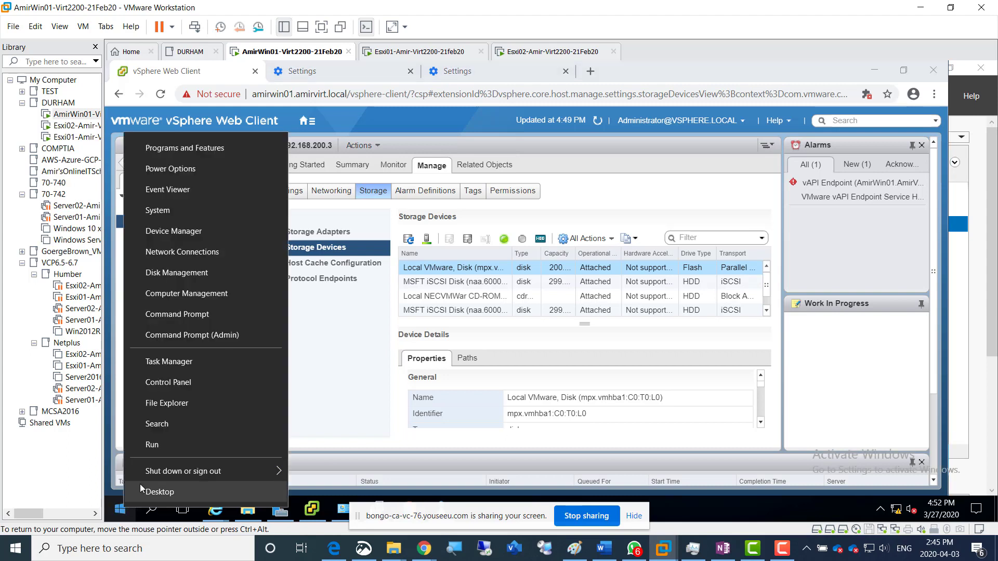
click(174, 445)
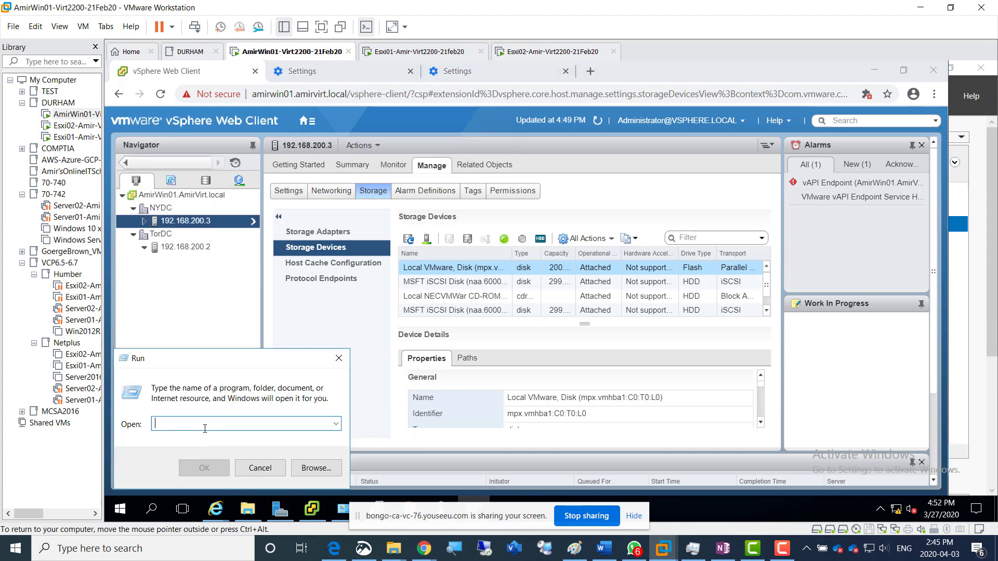
text(services.msc)
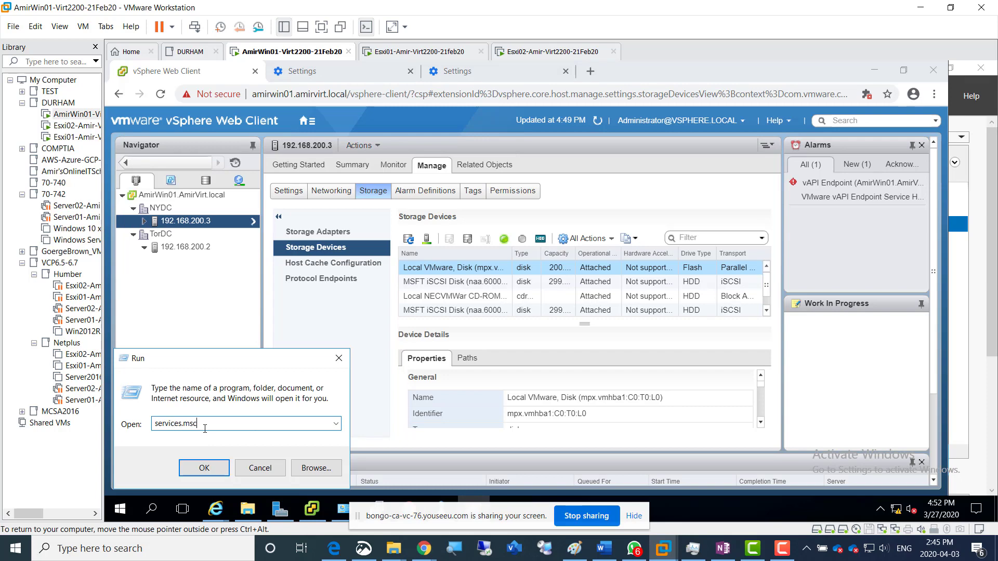
key(Return)
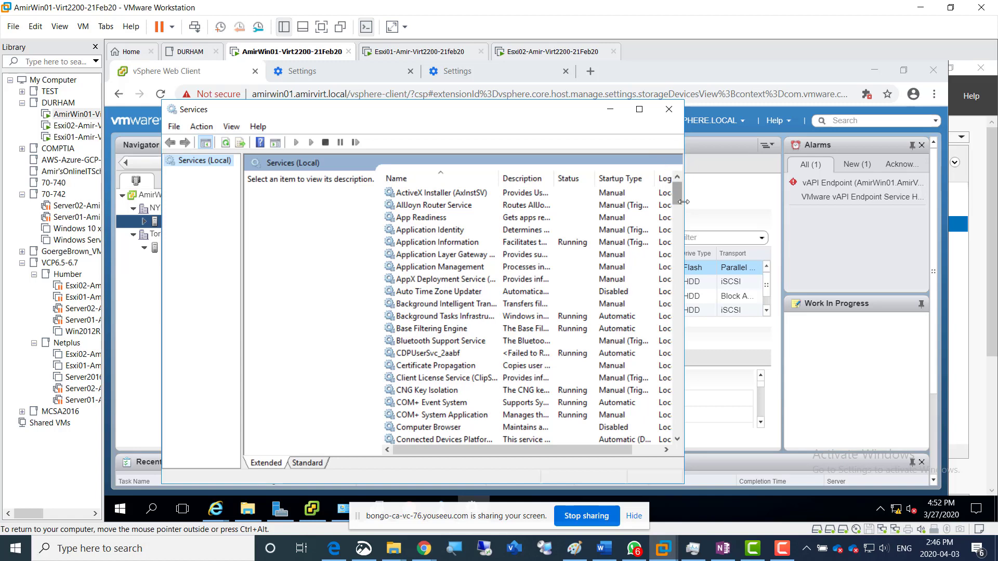
drag(683, 193, 809, 193)
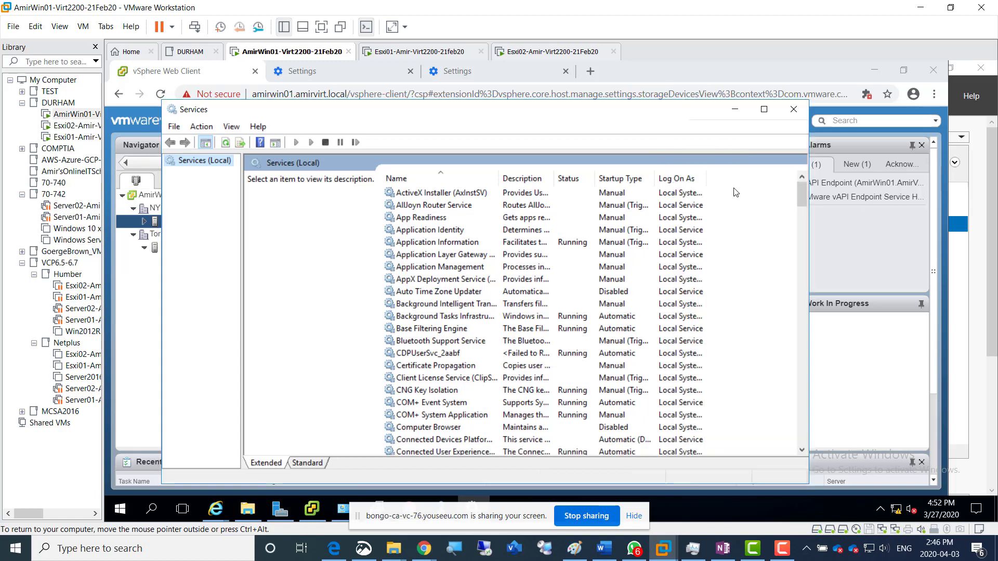
click(622, 182)
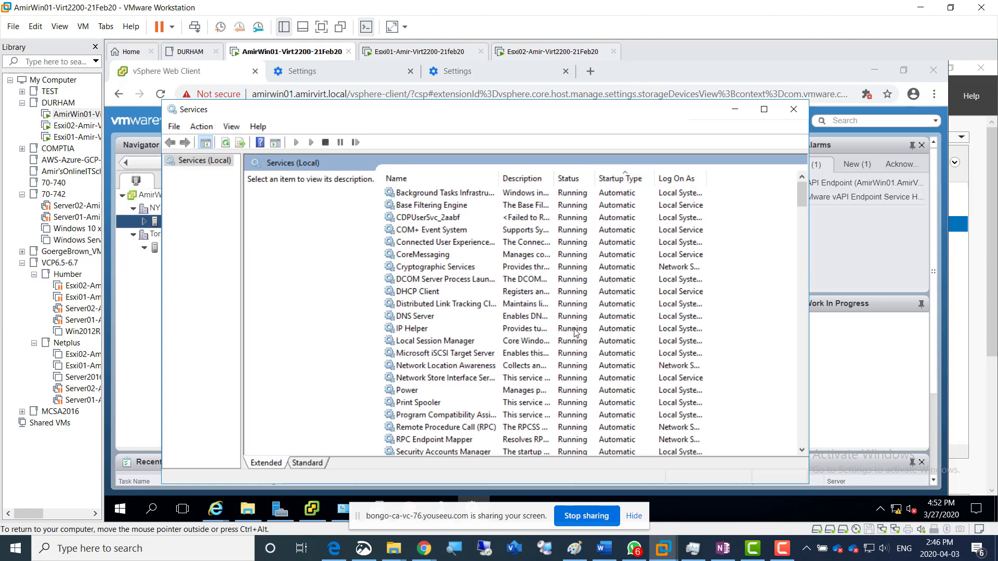
Locate the VMware vAPI Endpoint service among the automatic services and check the actions available for it
scroll(582, 369, down, 10)
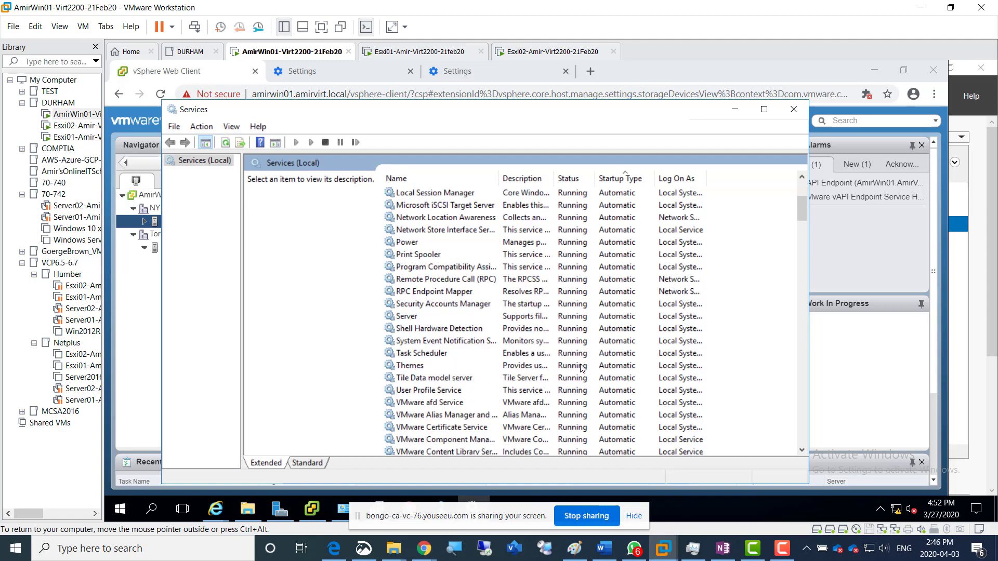
scroll(582, 368, down, 4)
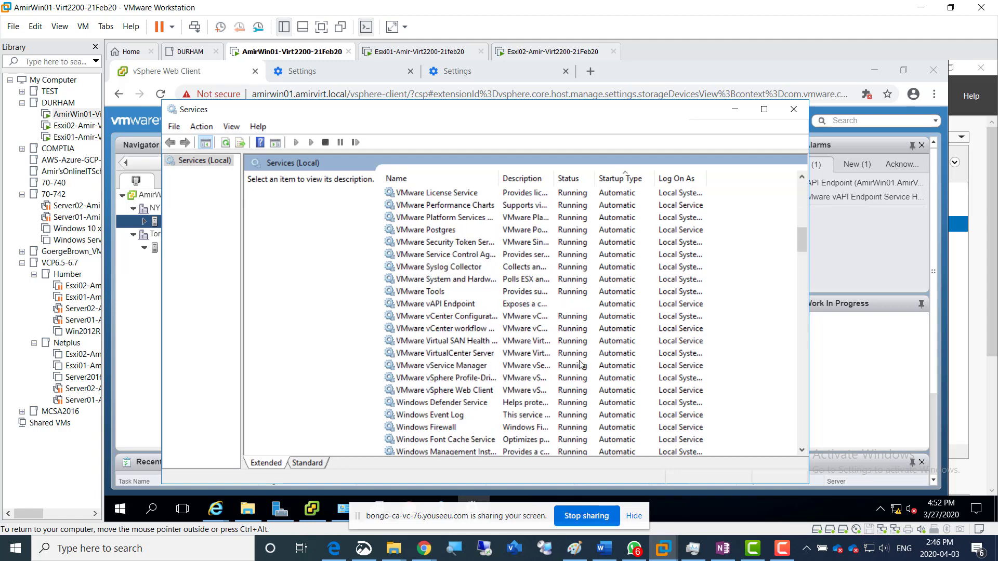
click(576, 306)
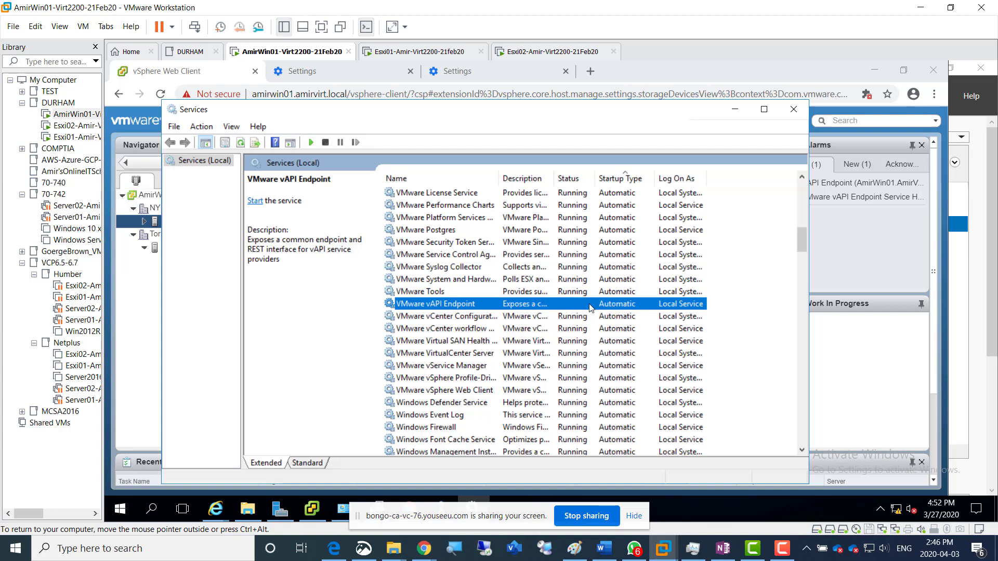
right_click(569, 307)
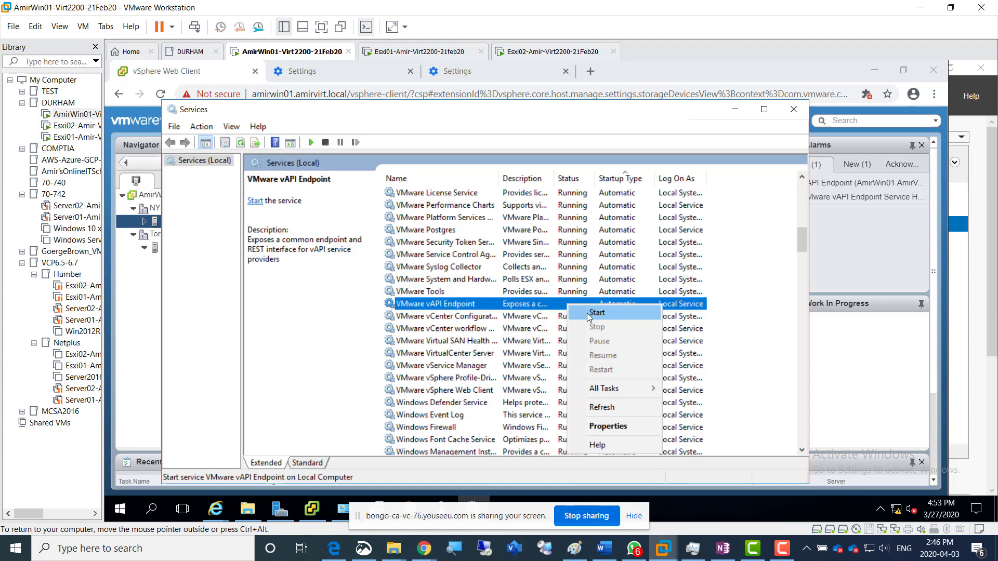
click(551, 308)
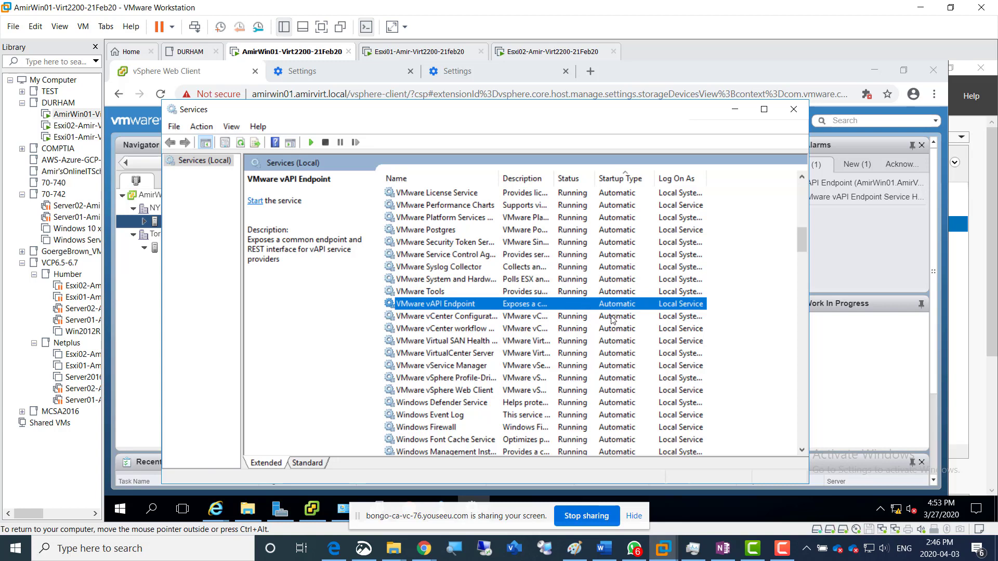
Review the status of the remaining automatic services, including VMware vSphere Web Client and VMware afd Service, and close the Services console
scroll(623, 347, down, 5)
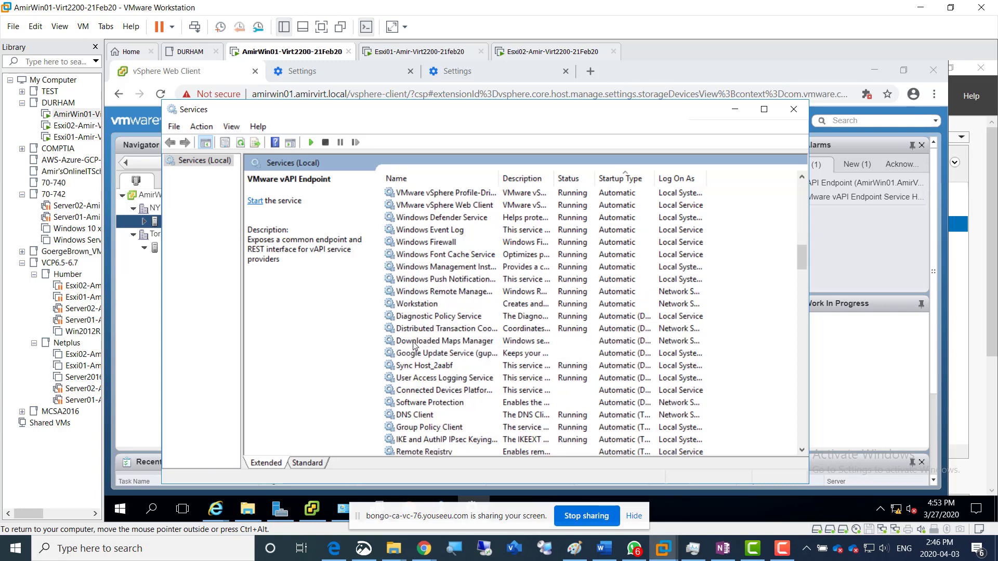
scroll(564, 360, down, 2)
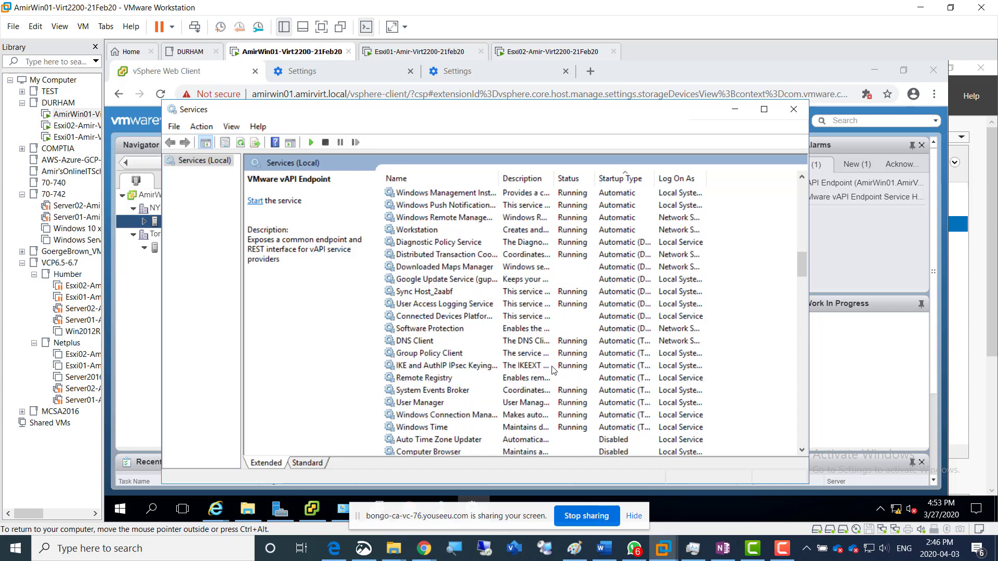
scroll(600, 395, down, 2)
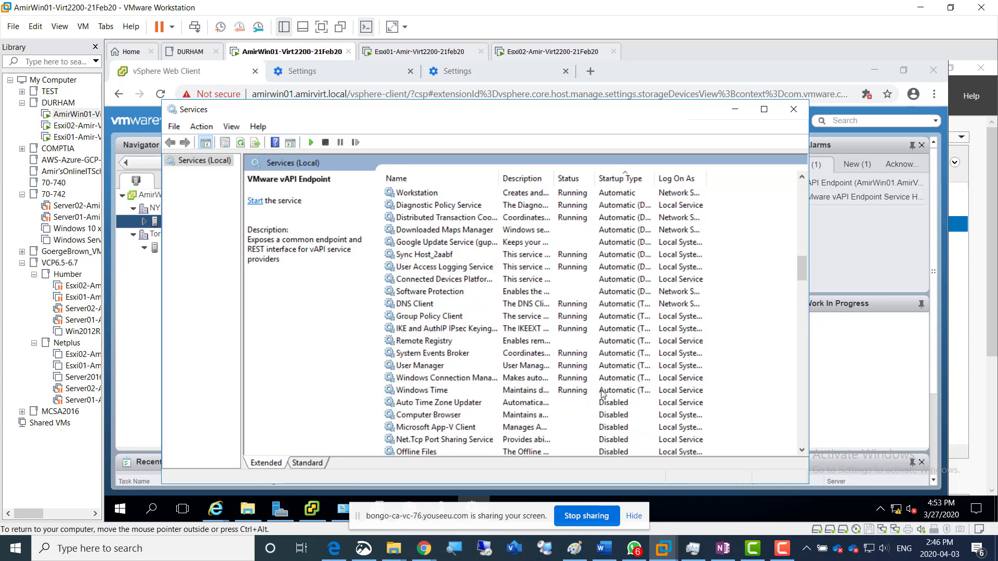
scroll(605, 337, up, 2)
scroll(605, 337, up, 5)
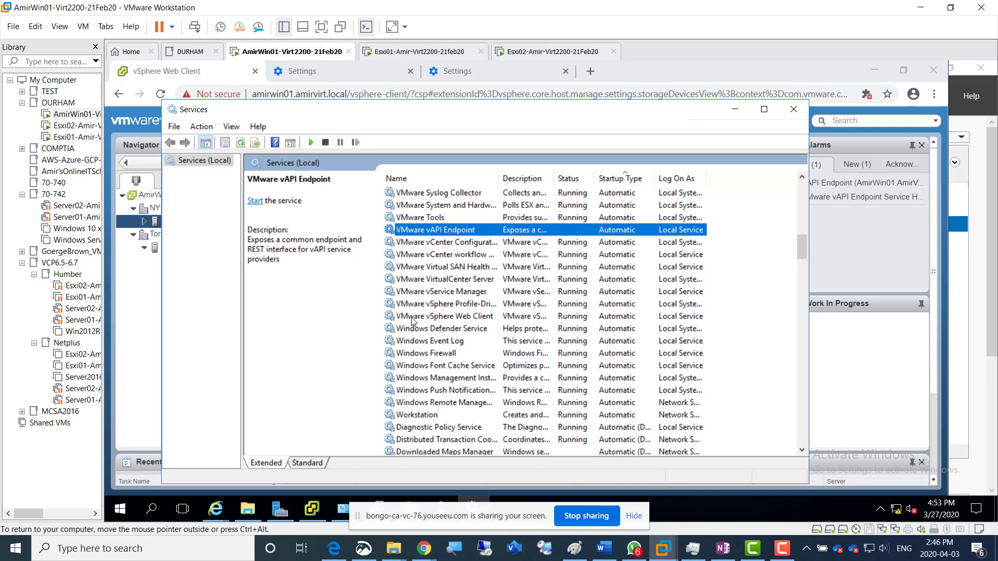
click(419, 317)
scroll(436, 260, up, 3)
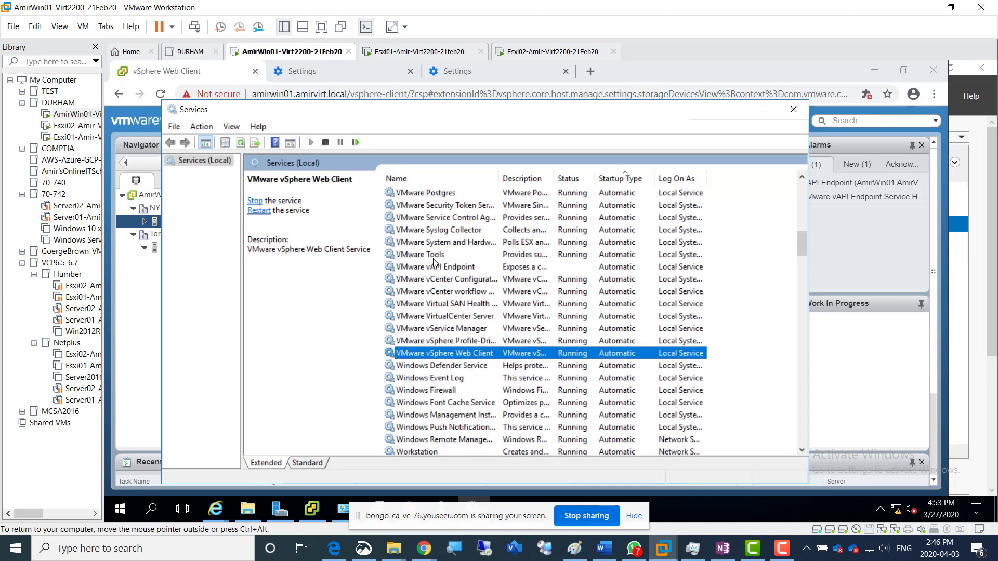
scroll(436, 260, up, 4)
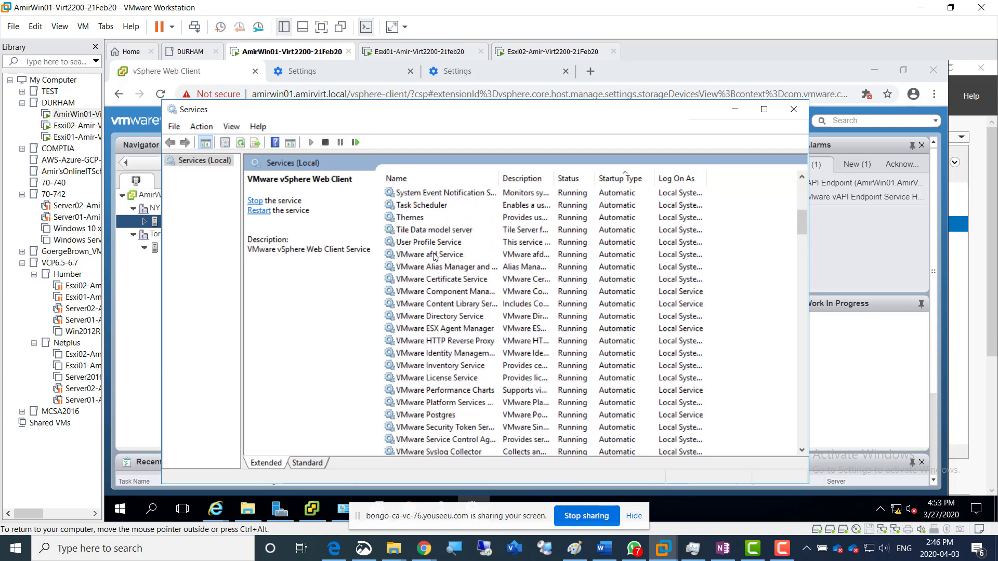
click(426, 256)
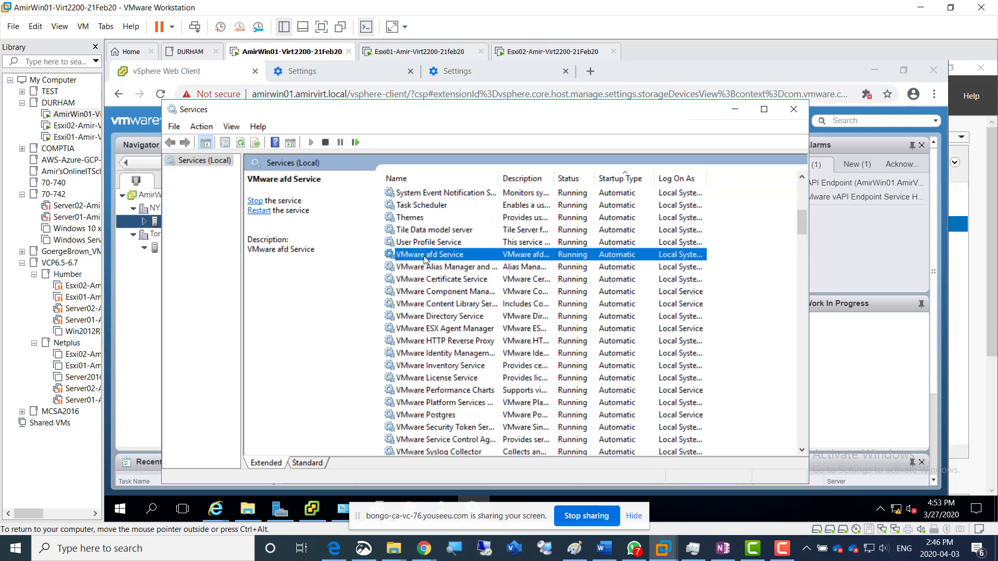
scroll(619, 429, down, 1)
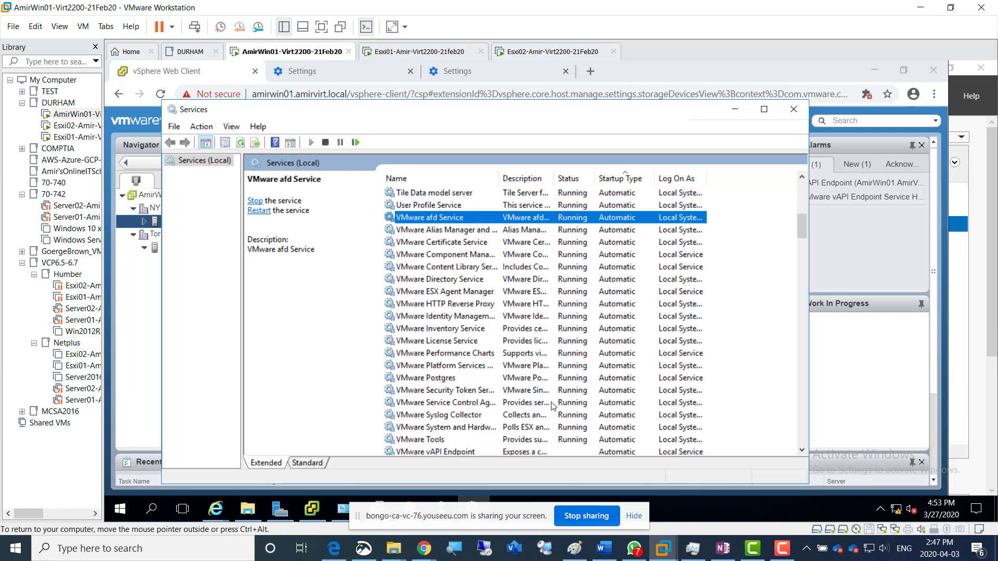
click(791, 110)
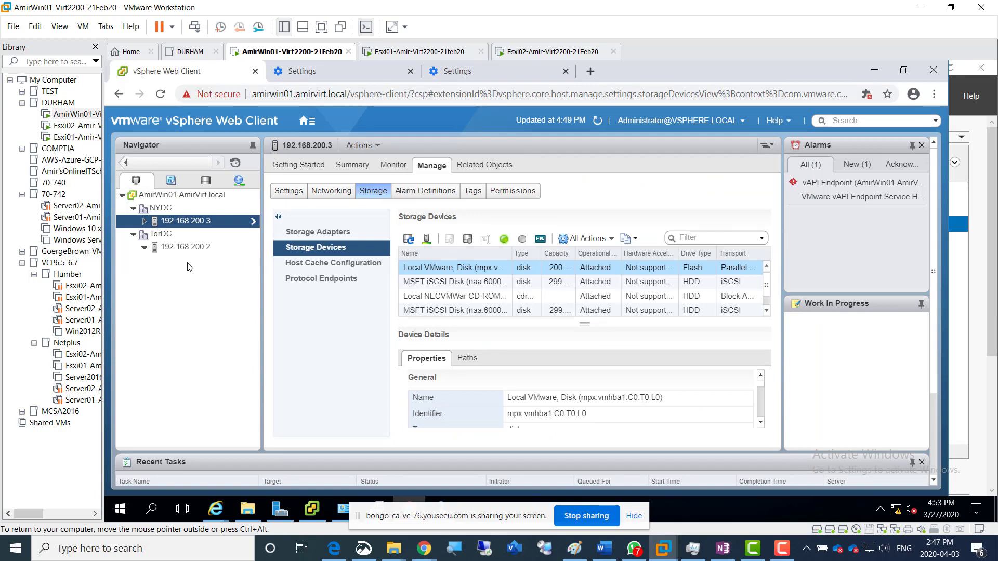
Select host 192.168.200.2 in TorDC, and switch to the Paint diagram to draw a check mark on the DS1LUN1 datastore
click(187, 248)
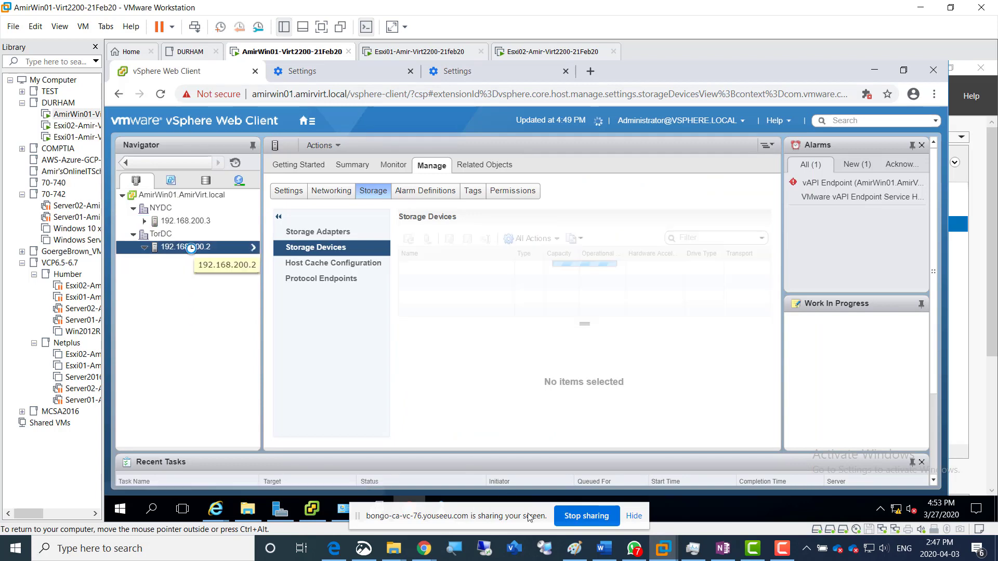
click(576, 551)
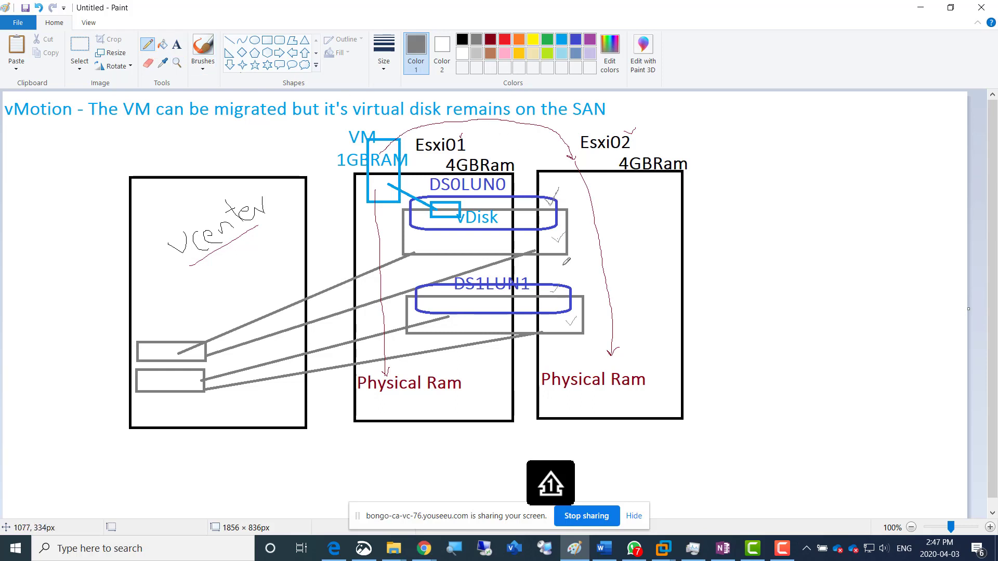
mouse_move(552, 293)
mouse_down()
mouse_move(569, 281)
mouse_move(565, 288)
mouse_up()
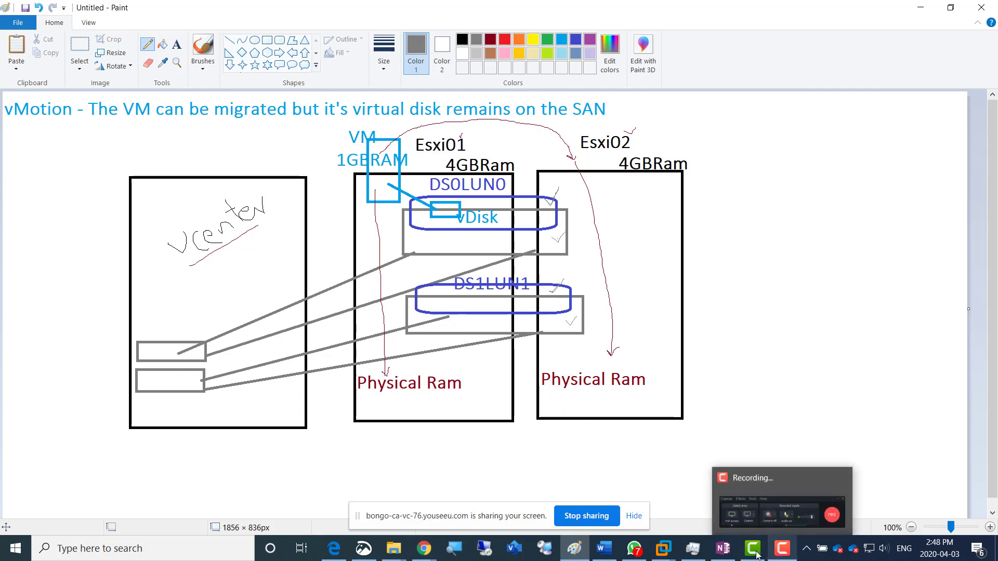
Return to the vSphere Web Client and start creating a new virtual machine named rVM in TorDC from host 192.168.200.2
mouse_move(665, 544)
click(694, 467)
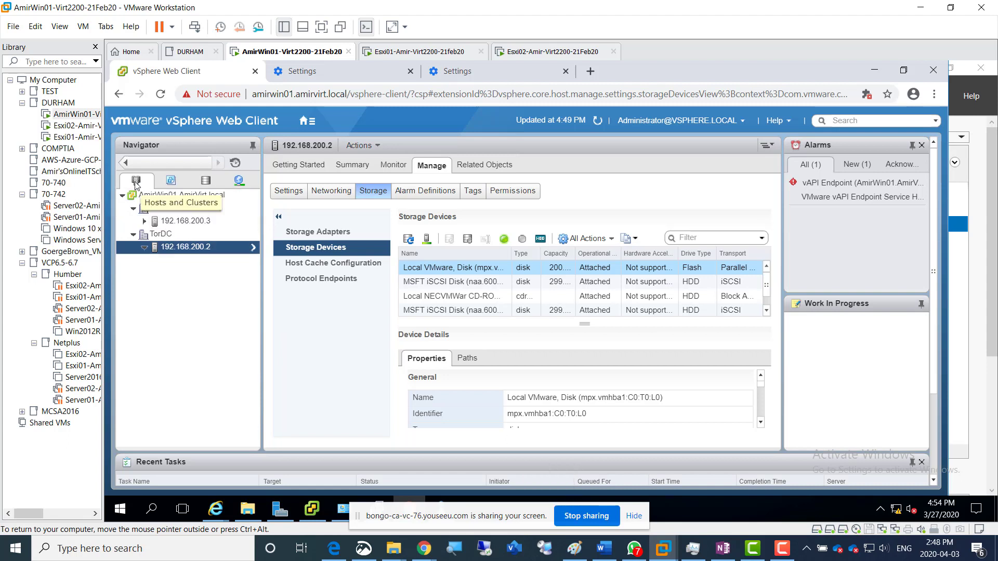
right_click(173, 252)
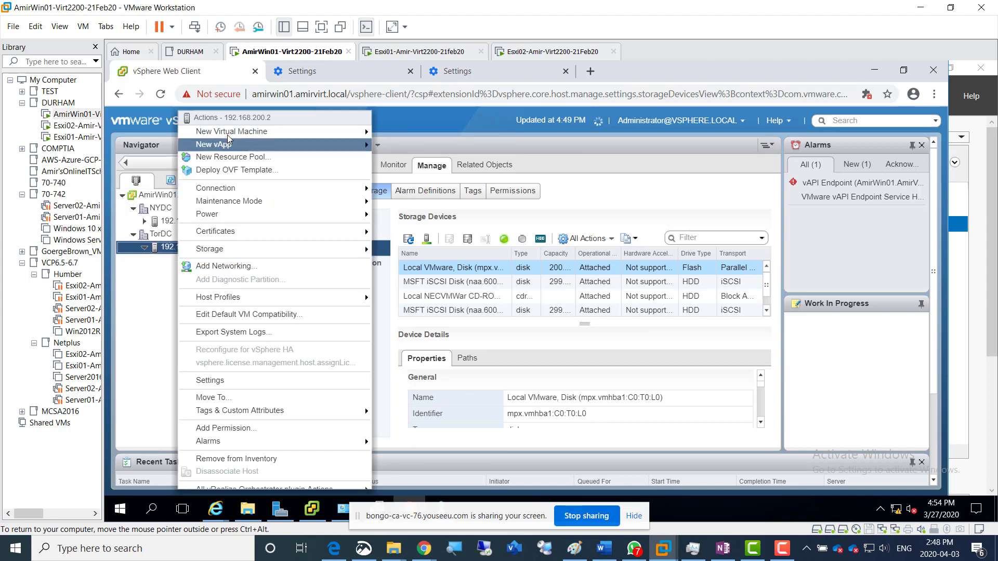
mouse_move(229, 134)
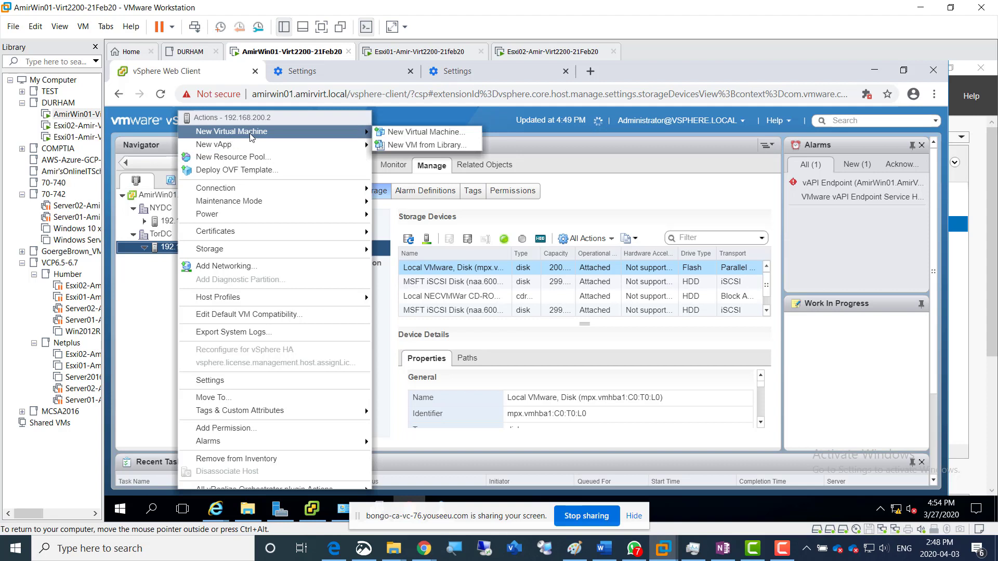
click(430, 133)
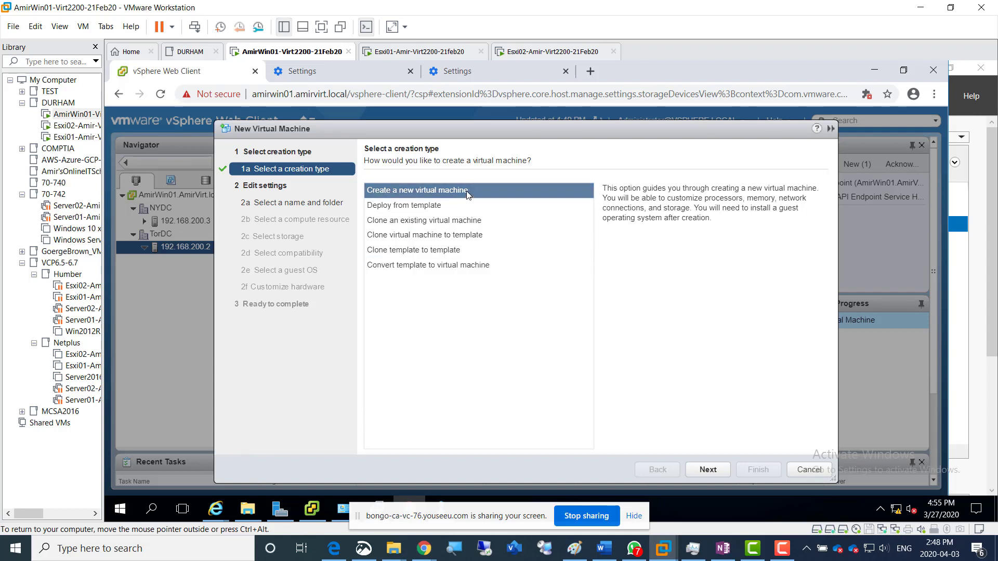
click(710, 470)
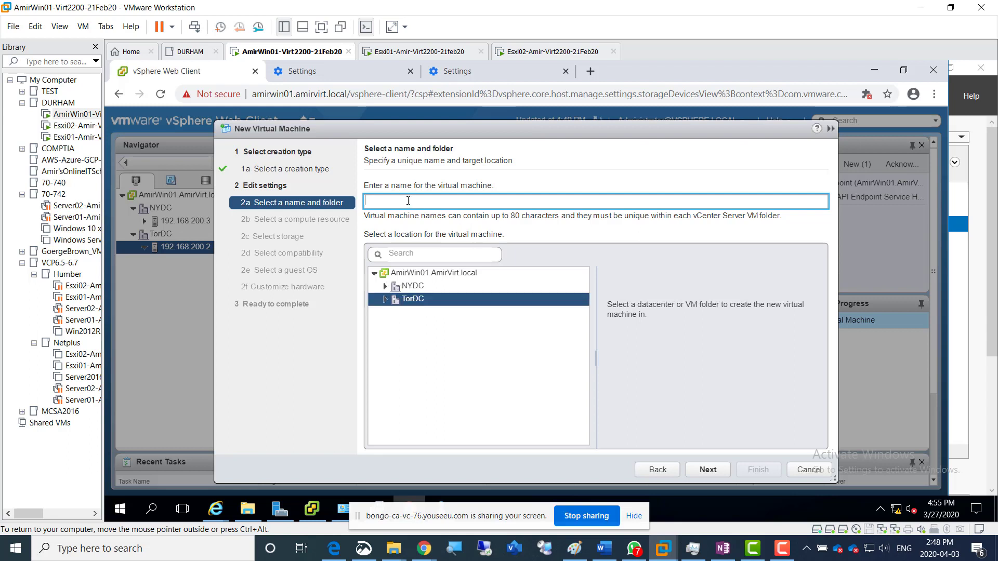
text(rVM01)
click(708, 472)
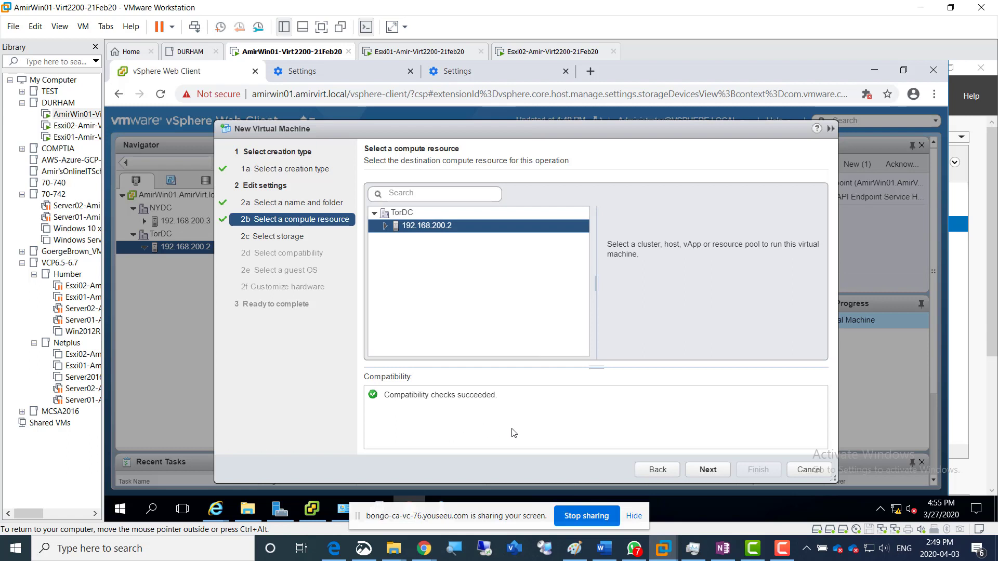
Store the virtual machine on DS0LUN0, keeping host 192.168.200.2, ESXi 6.0 and later compatibility, and the Microsoft Windows Server 2008 R2 (64-bit) guest OS
click(706, 475)
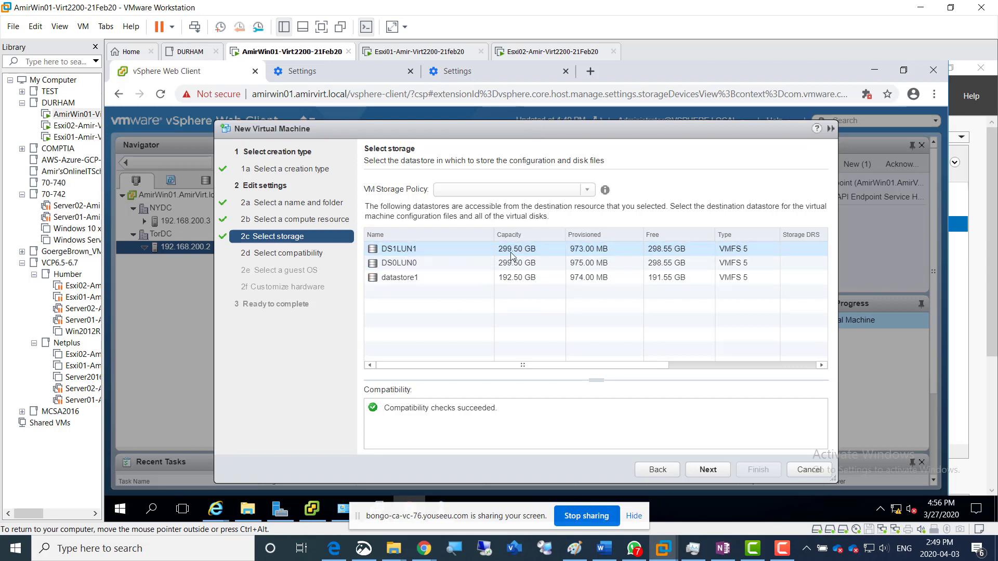
click(413, 266)
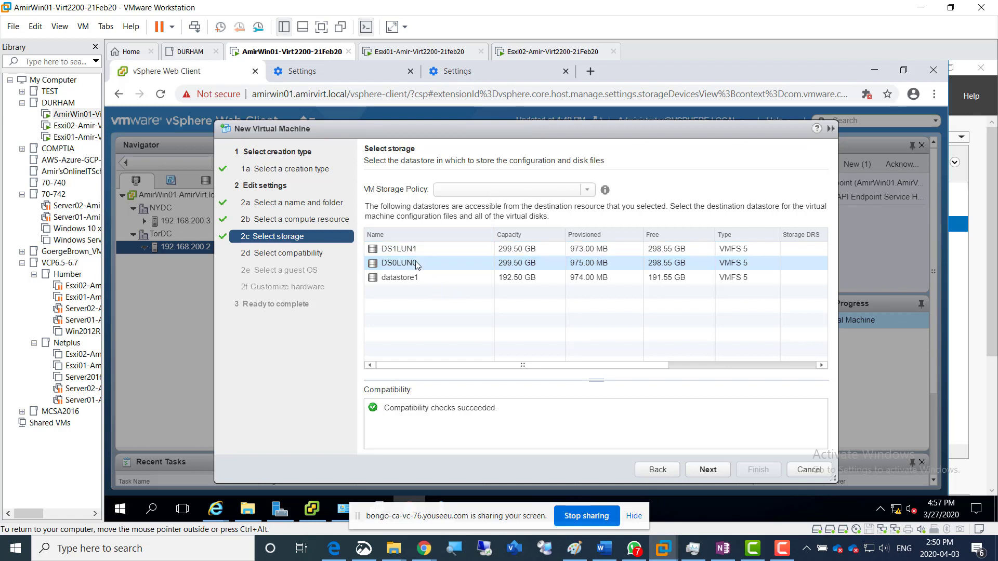
click(706, 470)
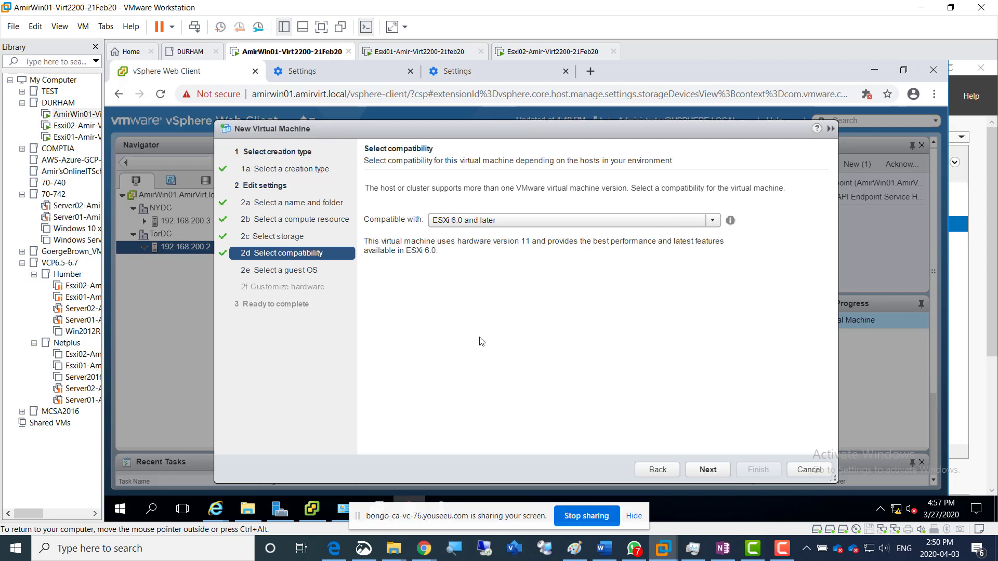
click(706, 470)
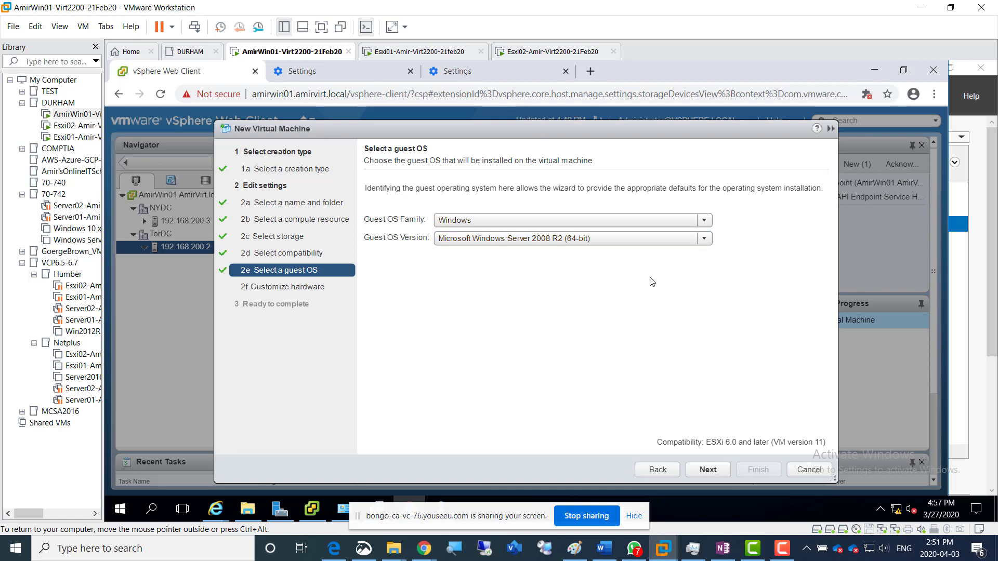
click(708, 470)
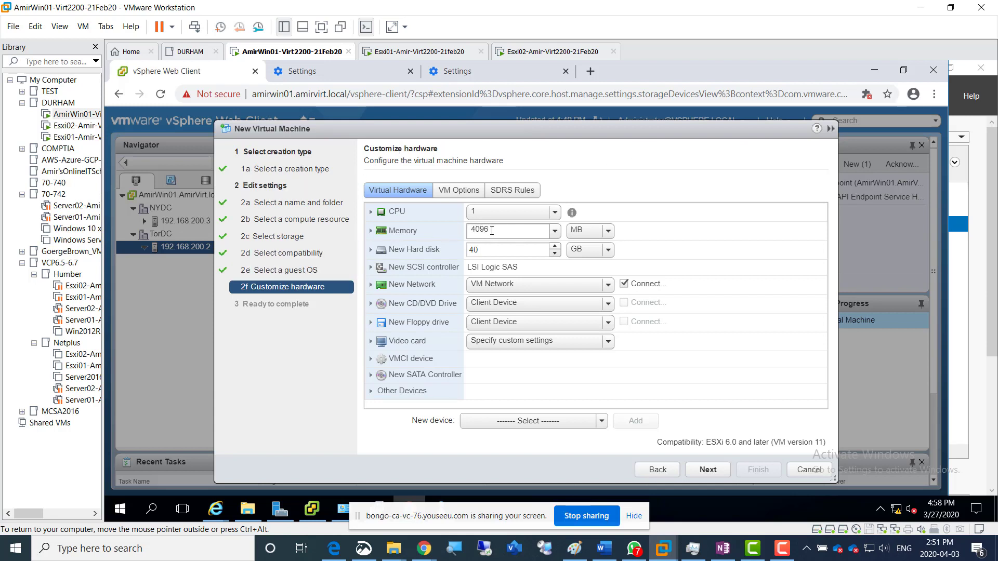
Set the virtual machine's memory to 1024 MB and expand the new 40 GB hard disk's settings, with thin provisioning selected
drag(487, 230, 468, 229)
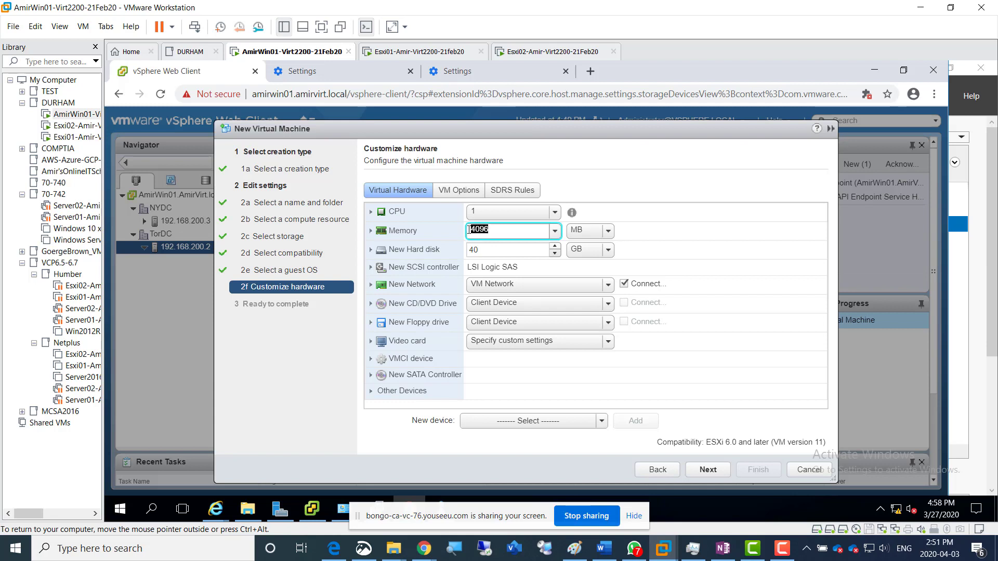
text(1024)
click(594, 216)
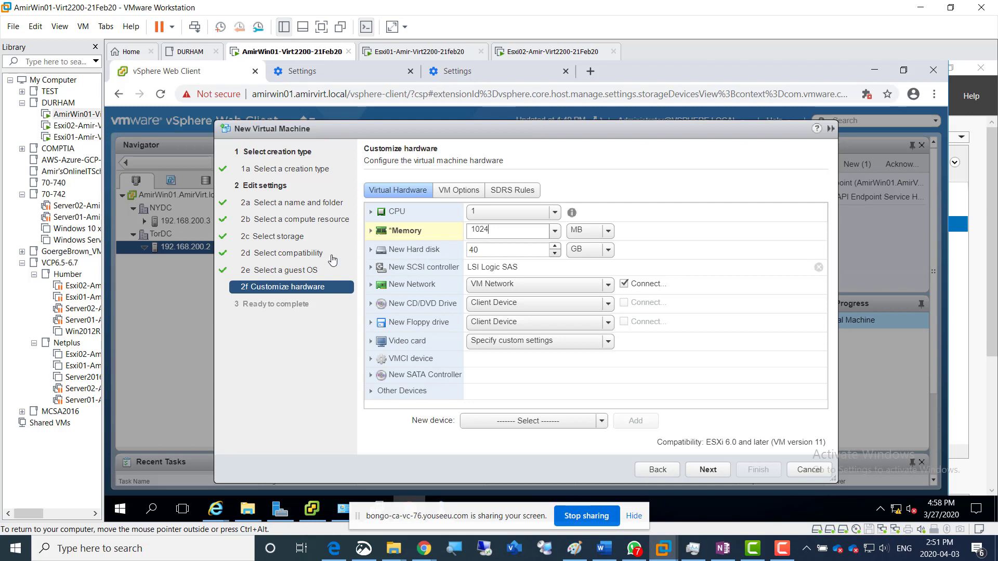
click(372, 255)
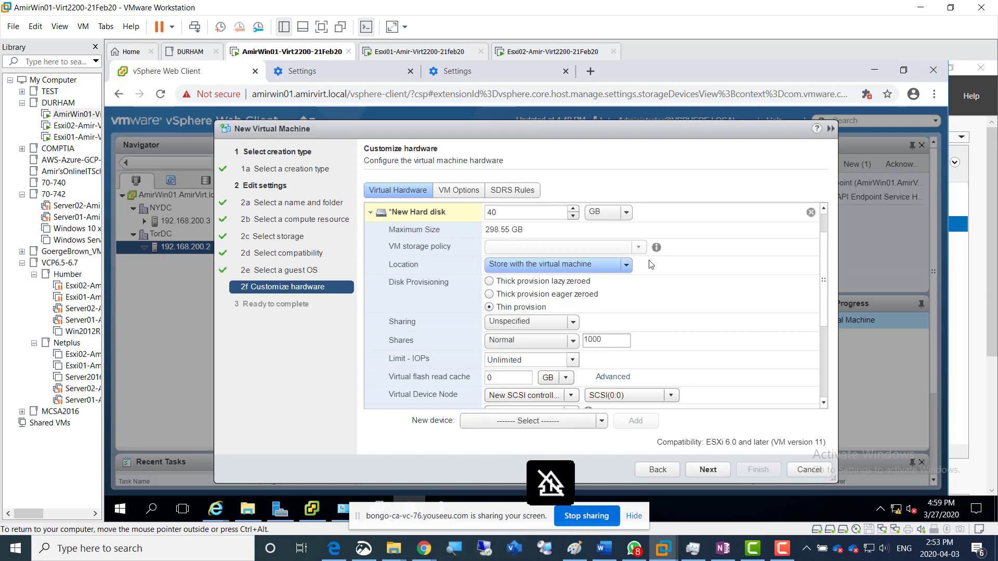
scroll(748, 293, up, 1)
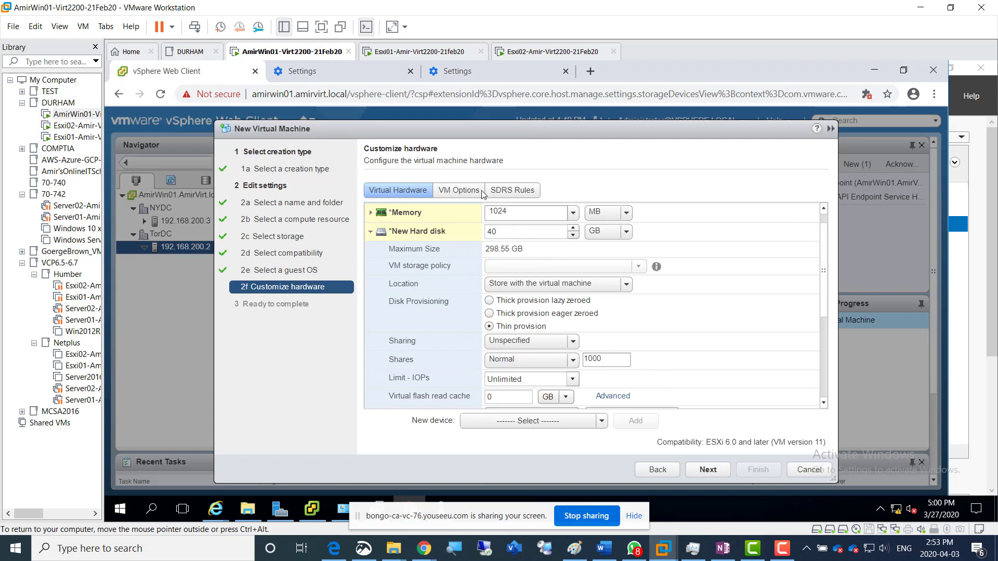
Capture a rectangular snip of the New Virtual Machine wizard's Customize hardware page with Snip & Sketch
click(370, 553)
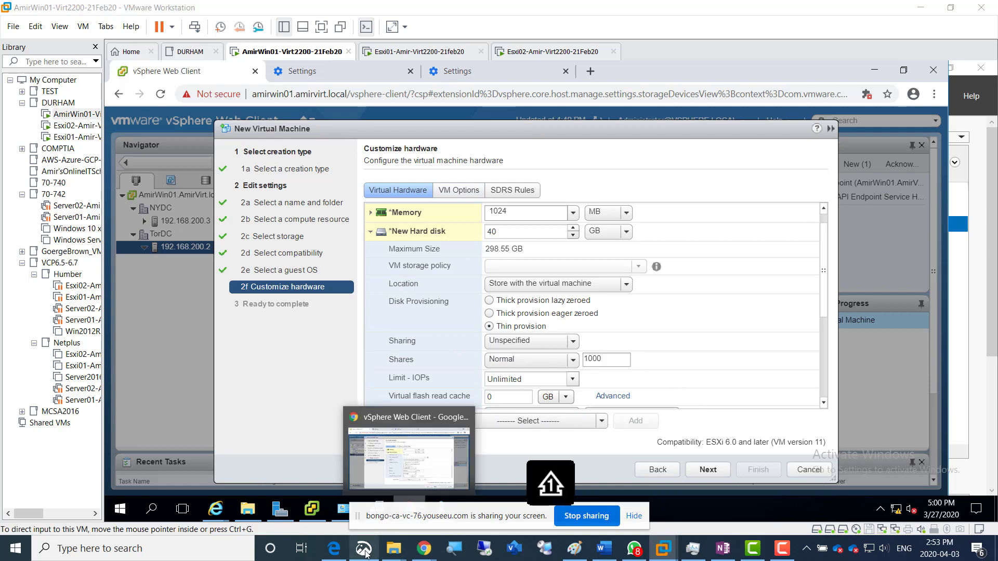
click(362, 48)
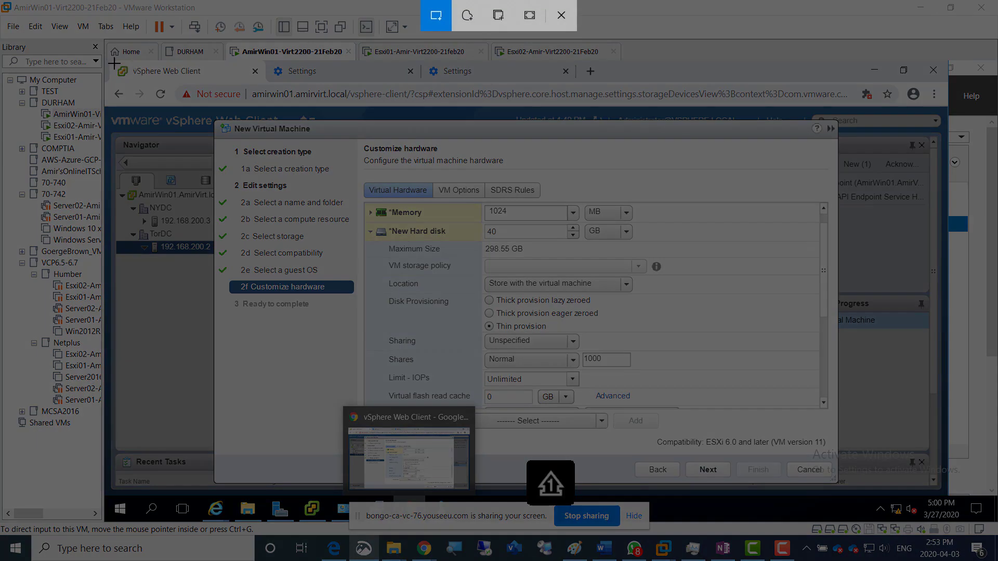
mouse_move(114, 64)
mouse_down()
mouse_move(653, 276)
mouse_move(826, 473)
mouse_up()
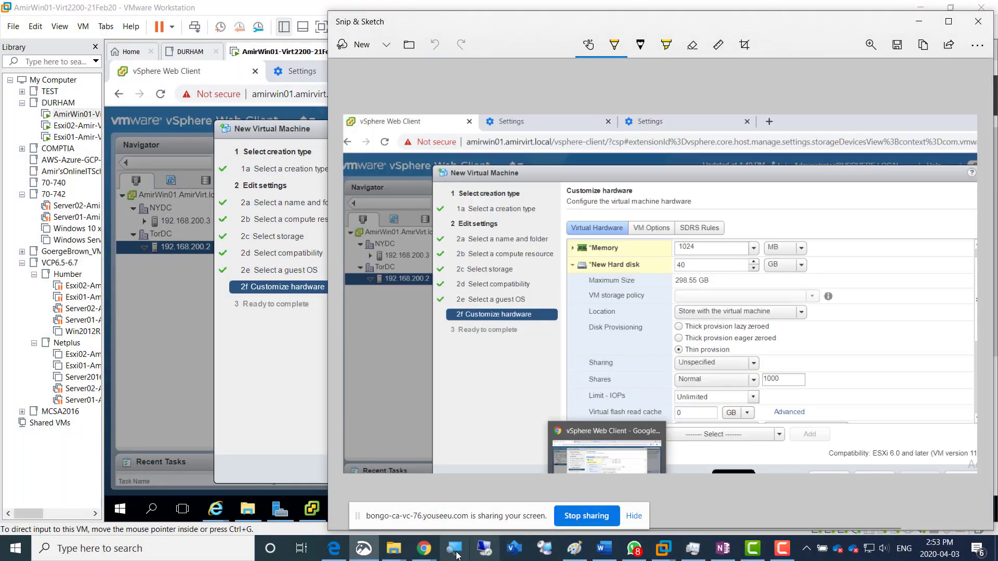
Switch to the OneNote page, add the caption "Screenshot 5 = Virtual machine Configuration" below the DS1LUN1 screenshot, and paste the captured snip under it
click(335, 555)
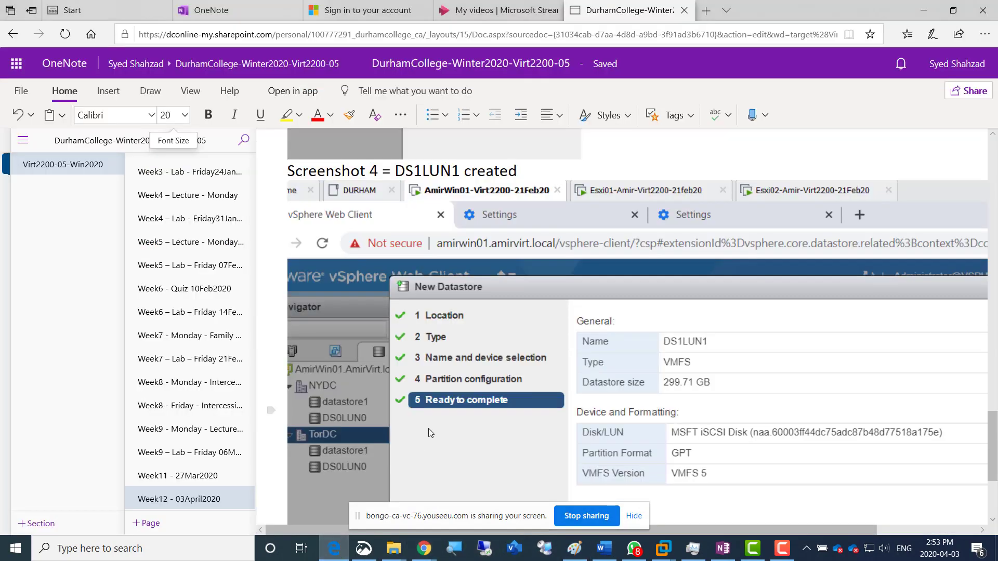
scroll(429, 428, down, 3)
scroll(429, 429, up, 2)
scroll(429, 429, up, 2)
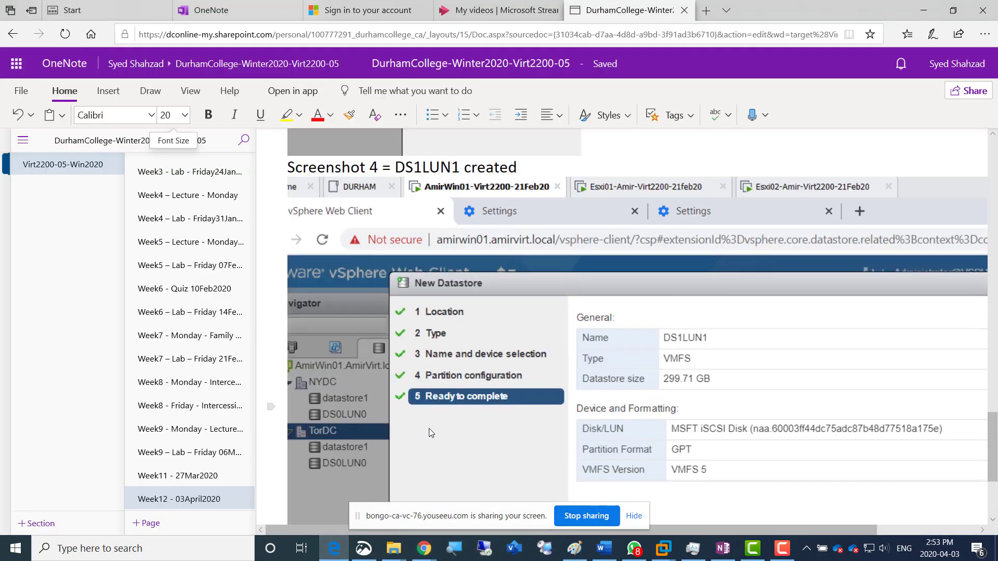
scroll(429, 429, down, 4)
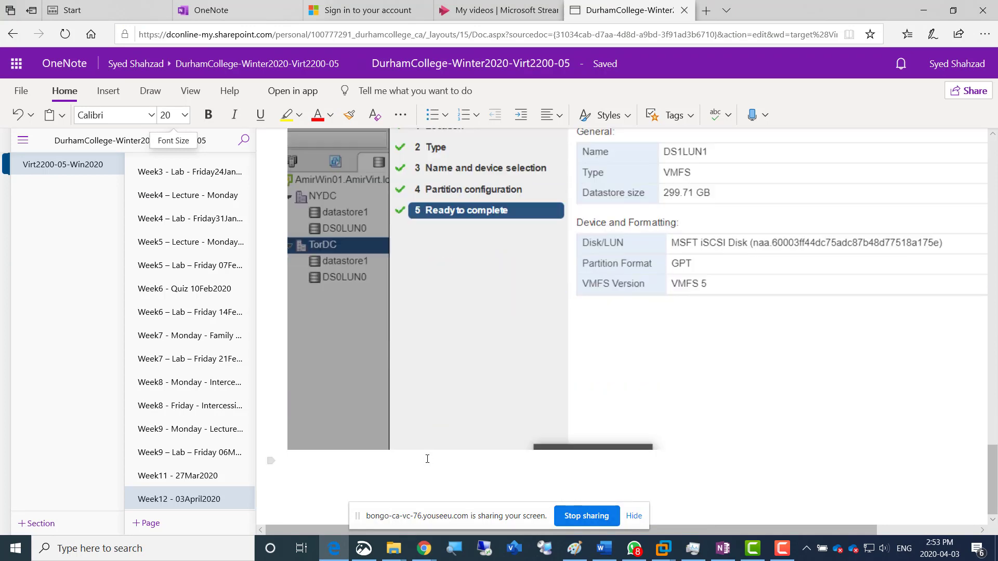
text(Screenshot 5 =)
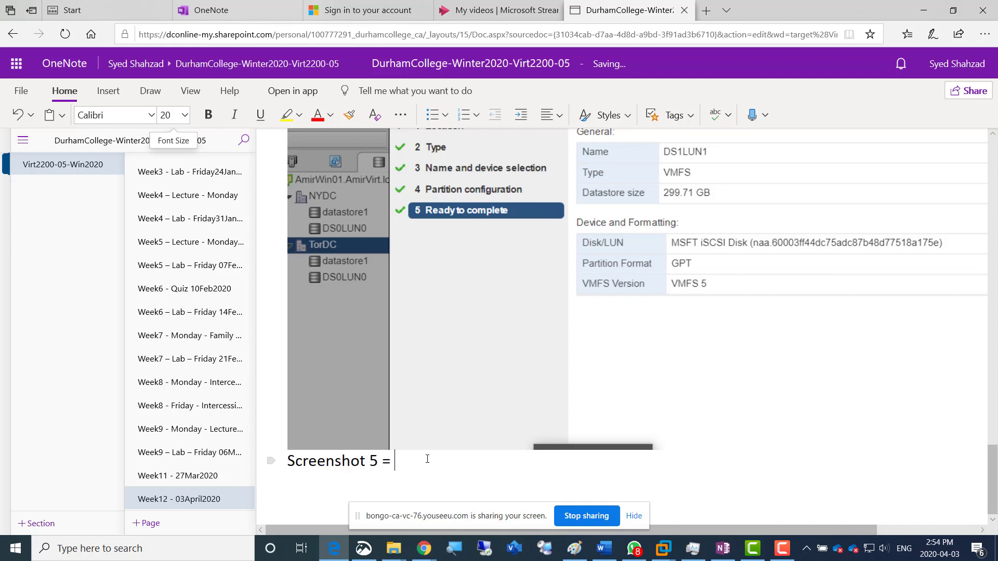
text( Virtual machine Configuration)
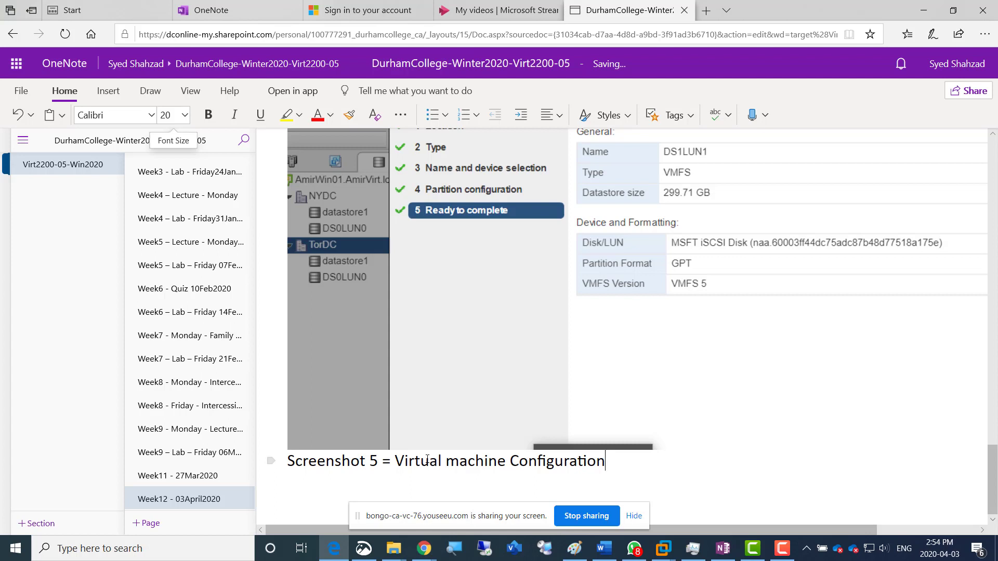
key(ctrl+v)
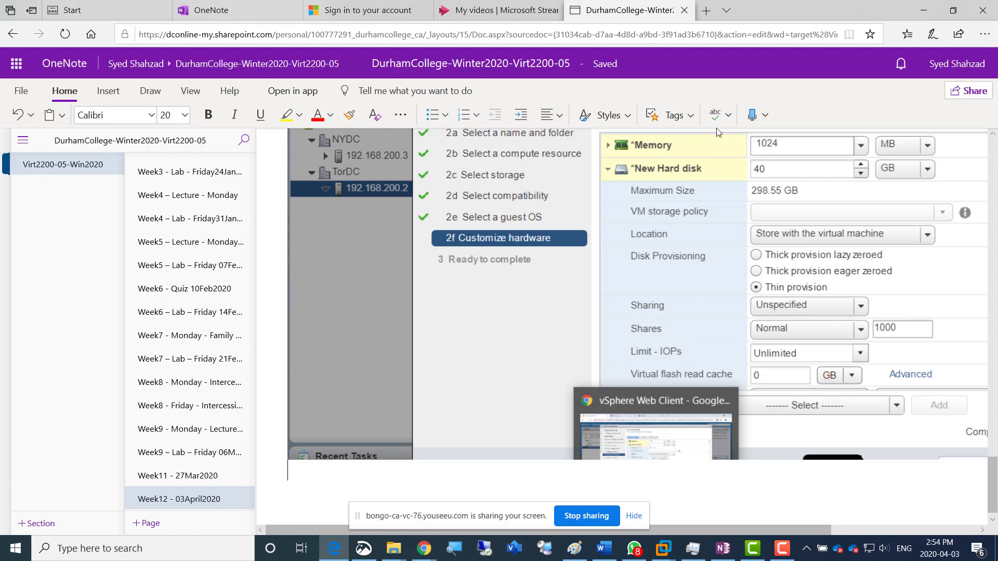
Return to the vSphere Web Client, finish creating the virtual machine from the wizard's summary, and check its creation task in Recent Tasks
key(alt+Tab)
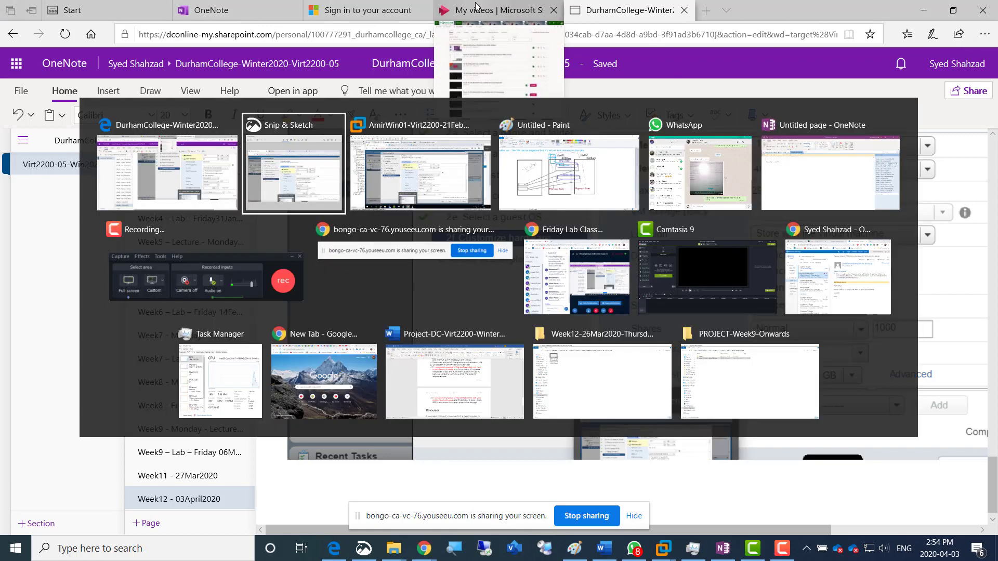
key(alt+Tab)
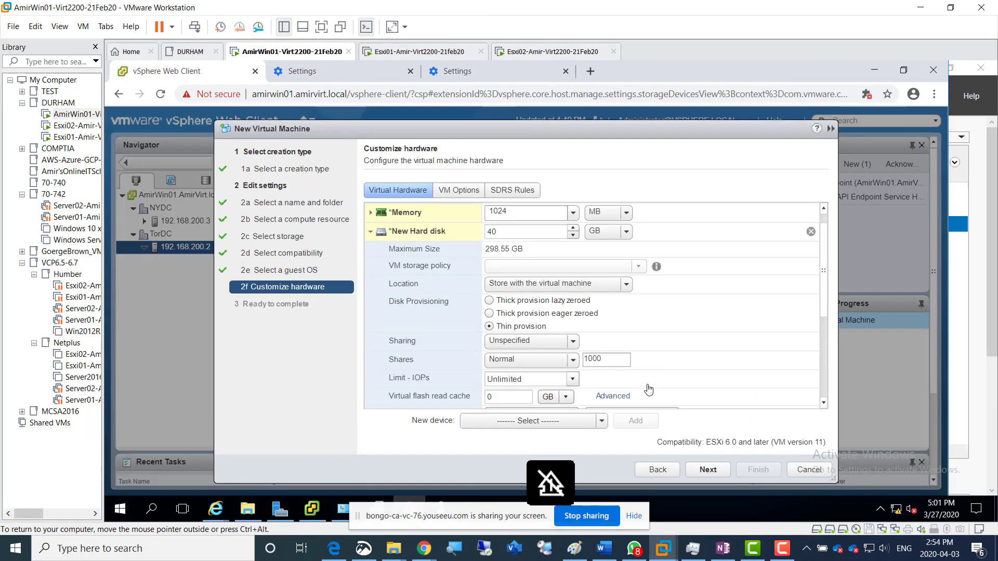
click(706, 473)
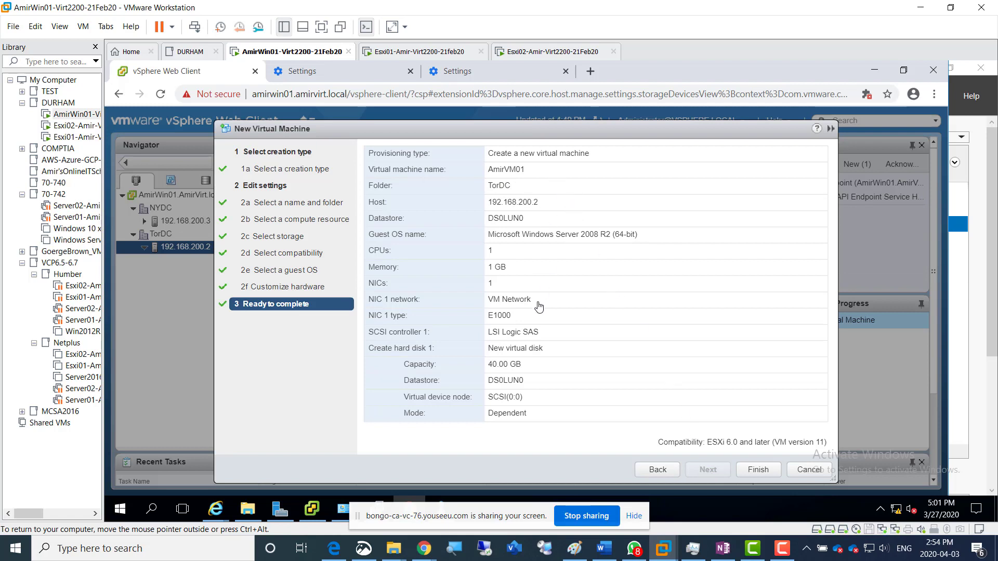
click(763, 473)
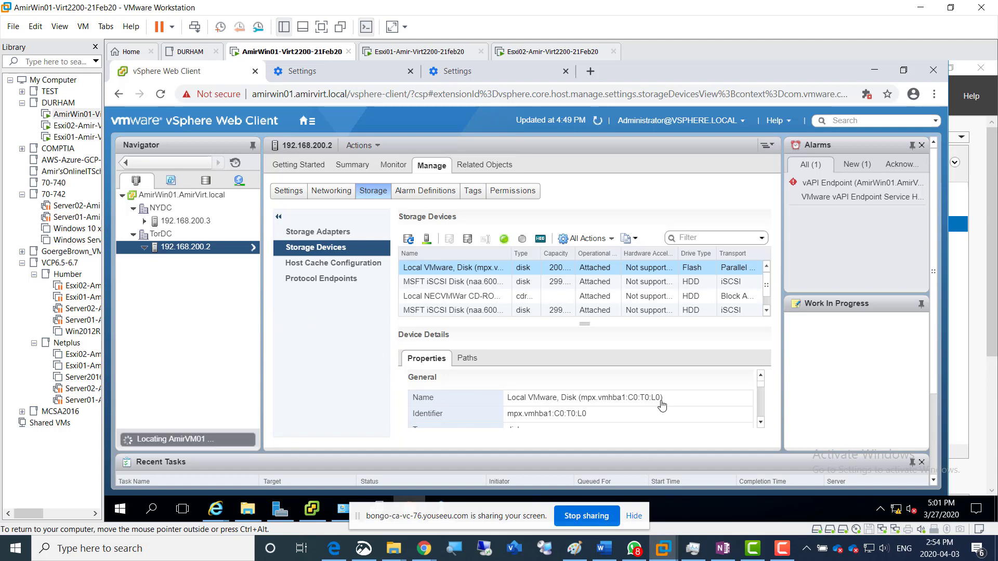
scroll(937, 444, down, 2)
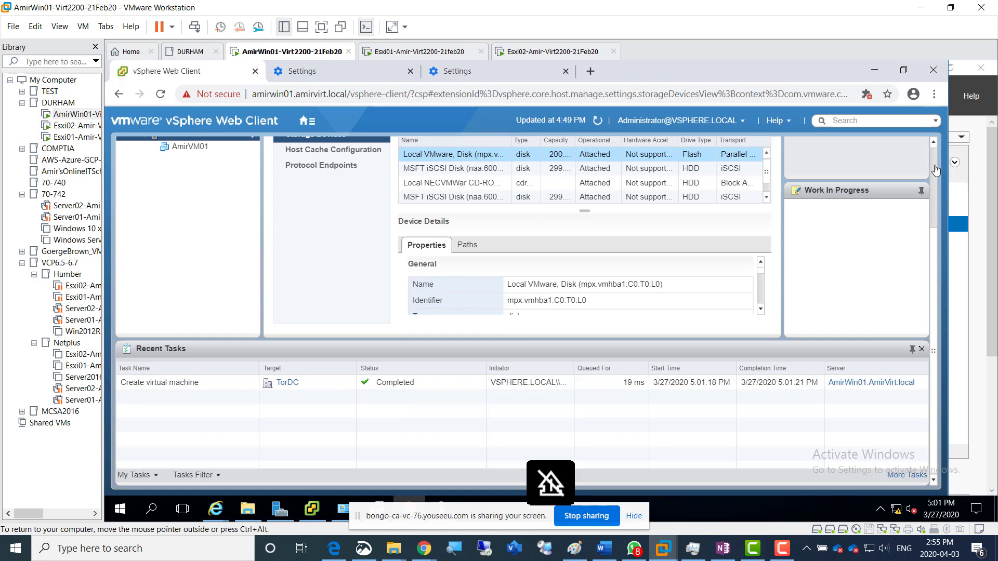
scroll(932, 184, up, 3)
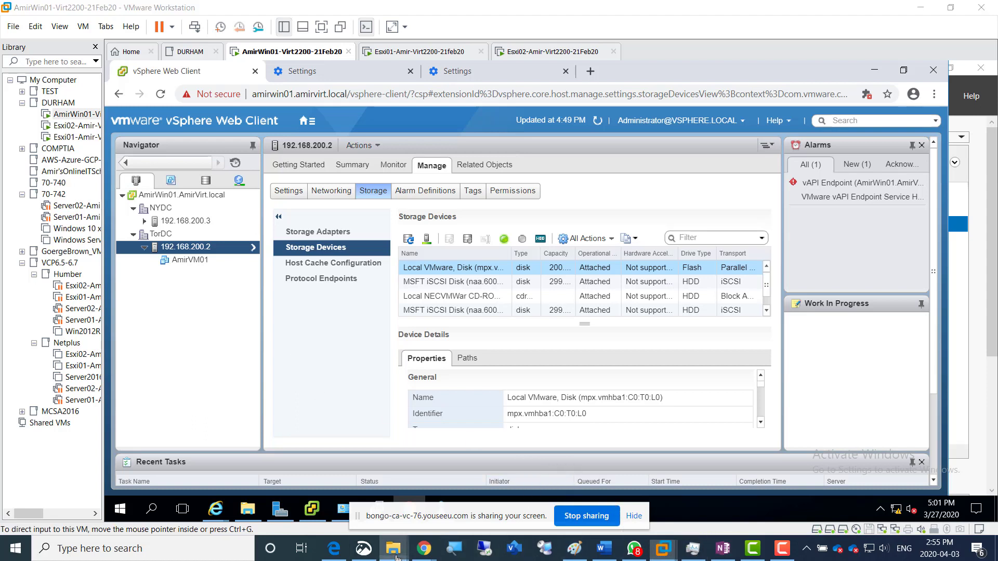
Switch to File Explorer and open the presentation Migrating Virtual Machines-VCP6.pptx in PowerPoint
mouse_move(394, 548)
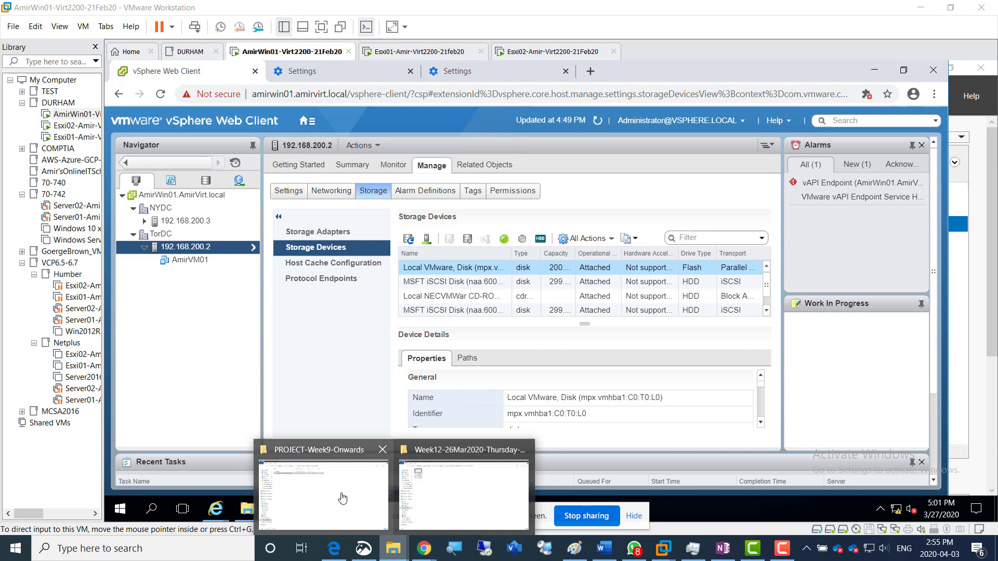
click(485, 495)
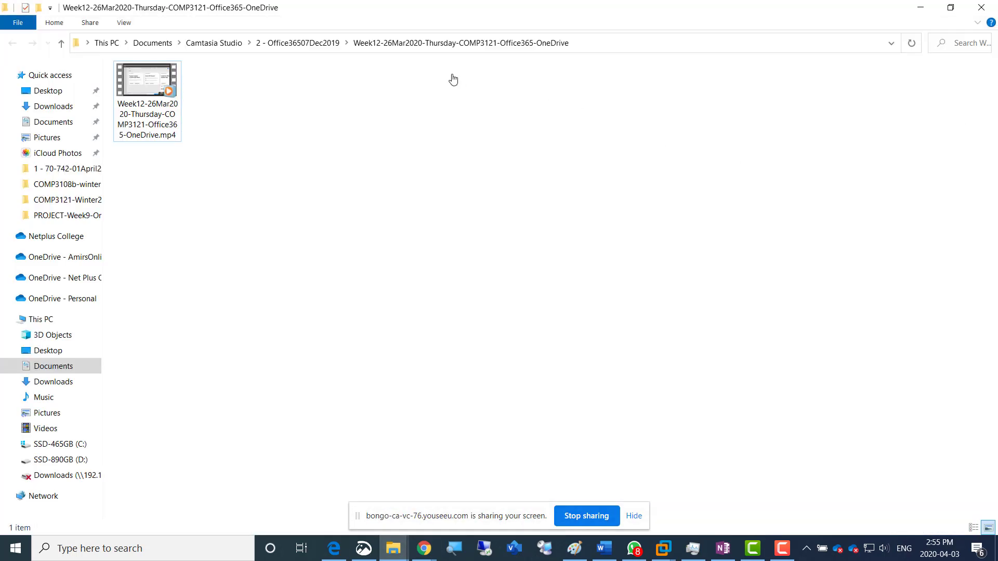
double_click(362, 21)
drag(962, 67, 997, 67)
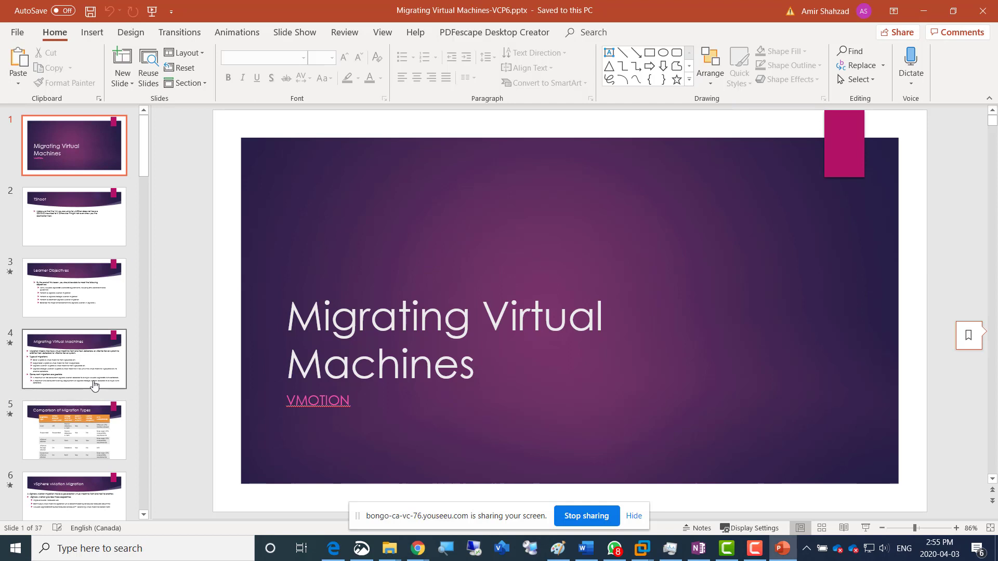
Review the slides from TShoot on slide 2 to the migration types on slide 4, Migrating Virtual Machines
click(55, 222)
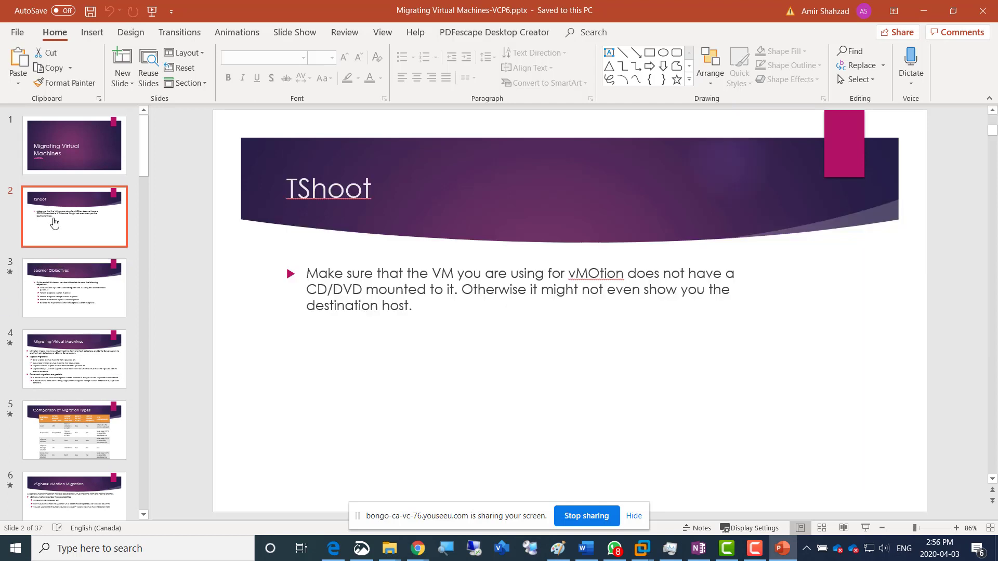
key(Down)
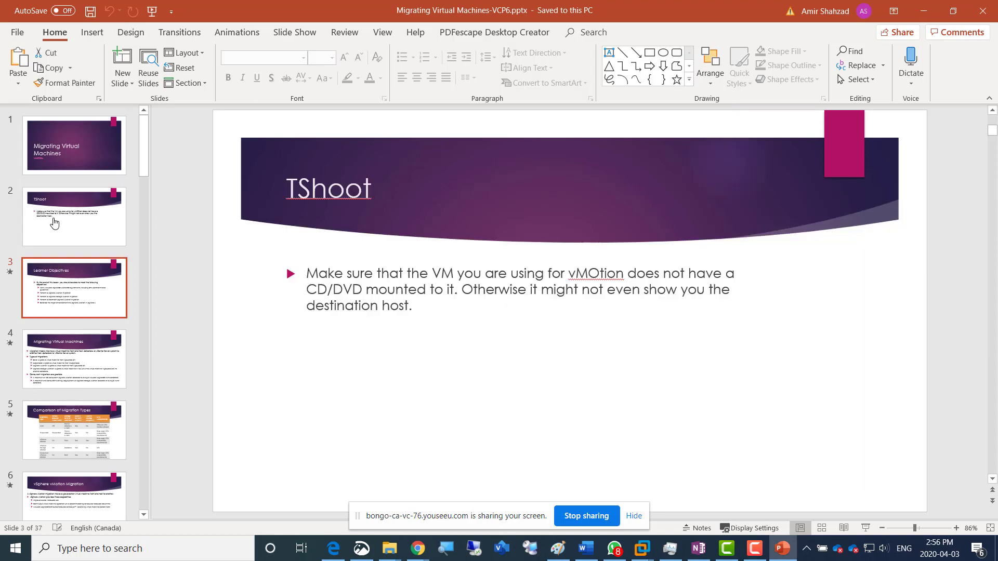
key(Down)
key(Down)
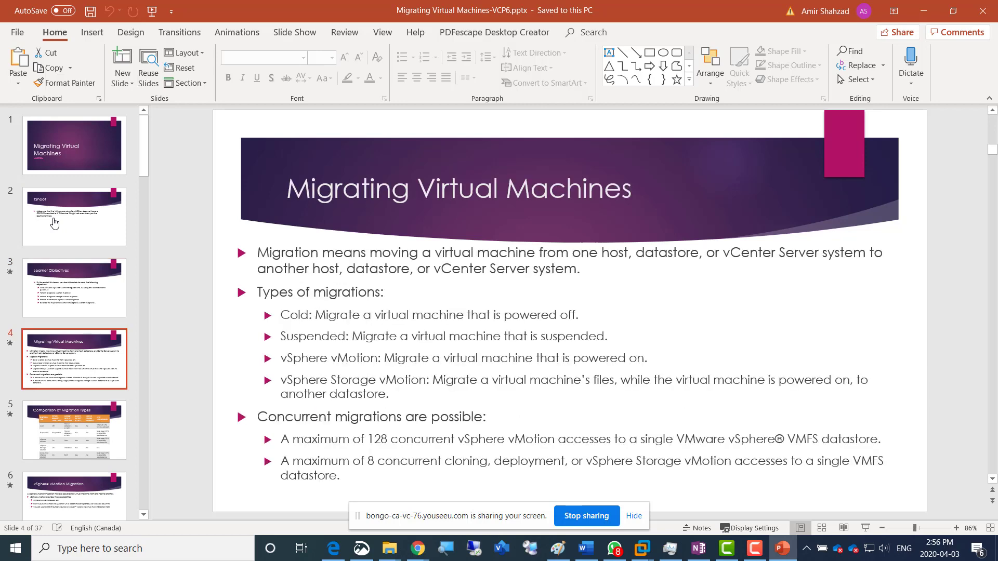
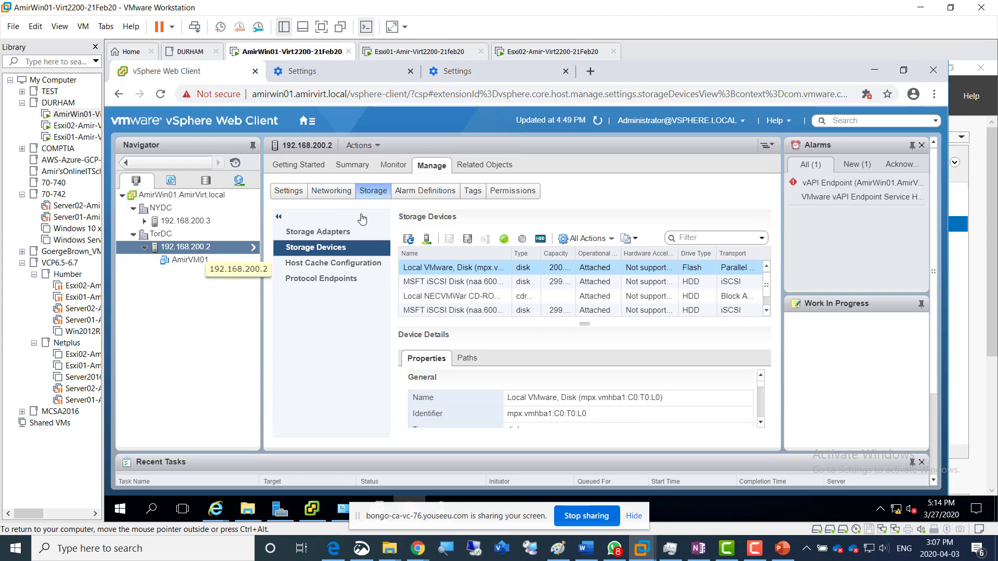
Start adding networking from the VMkernel adapters of host 192.168.200.2, with VMkernel Network Adapter as the connection type
click(325, 198)
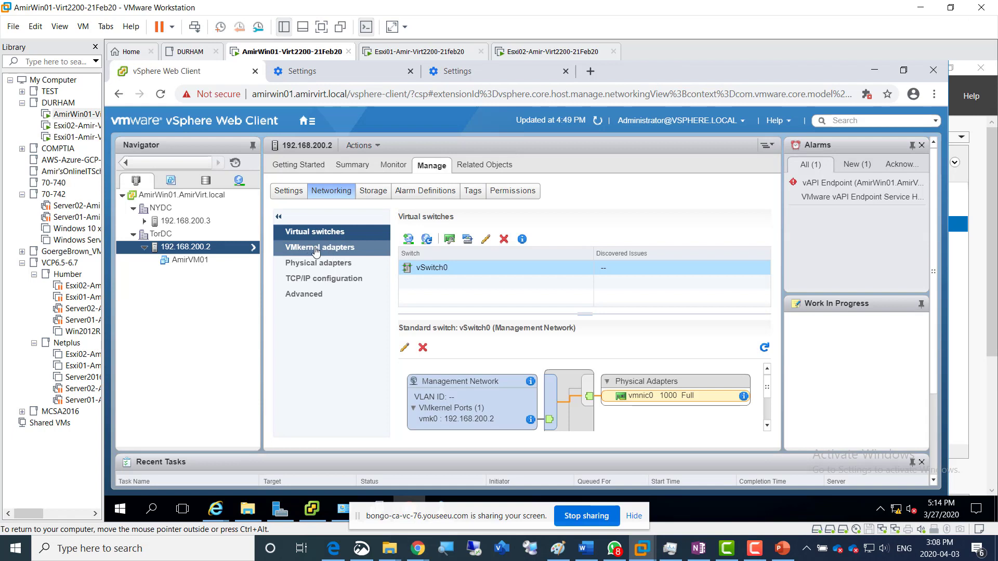
click(316, 249)
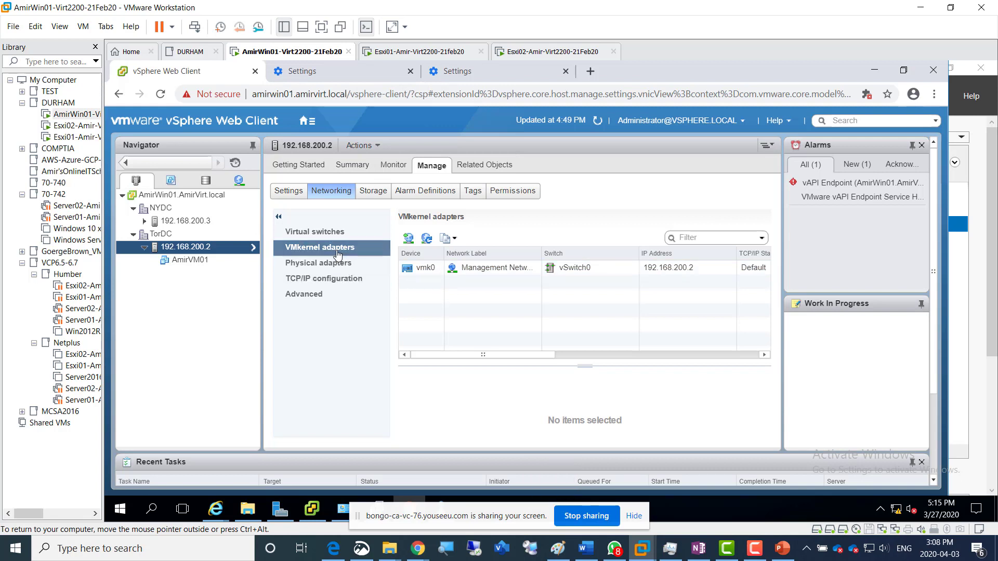
click(409, 239)
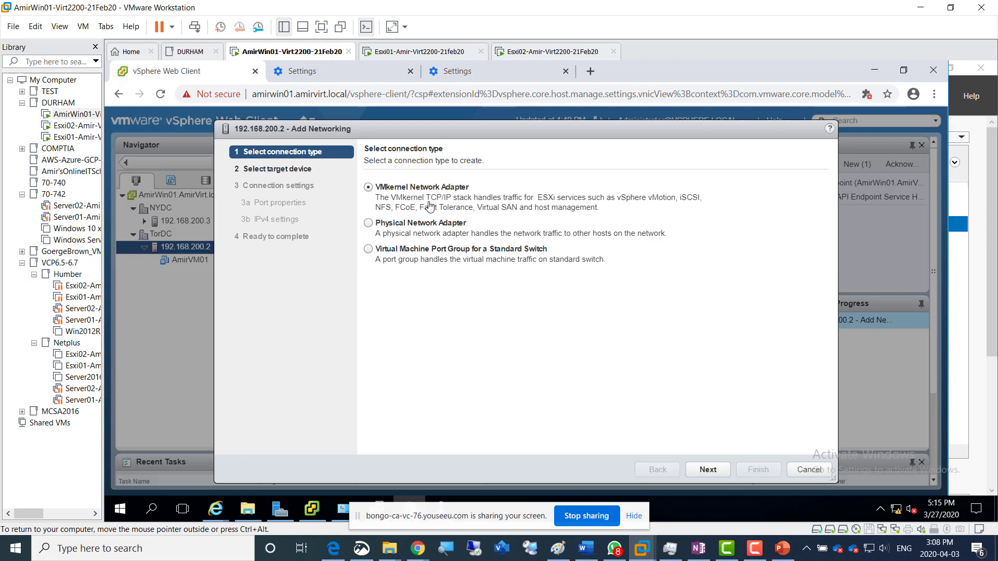
drag(612, 200, 675, 200)
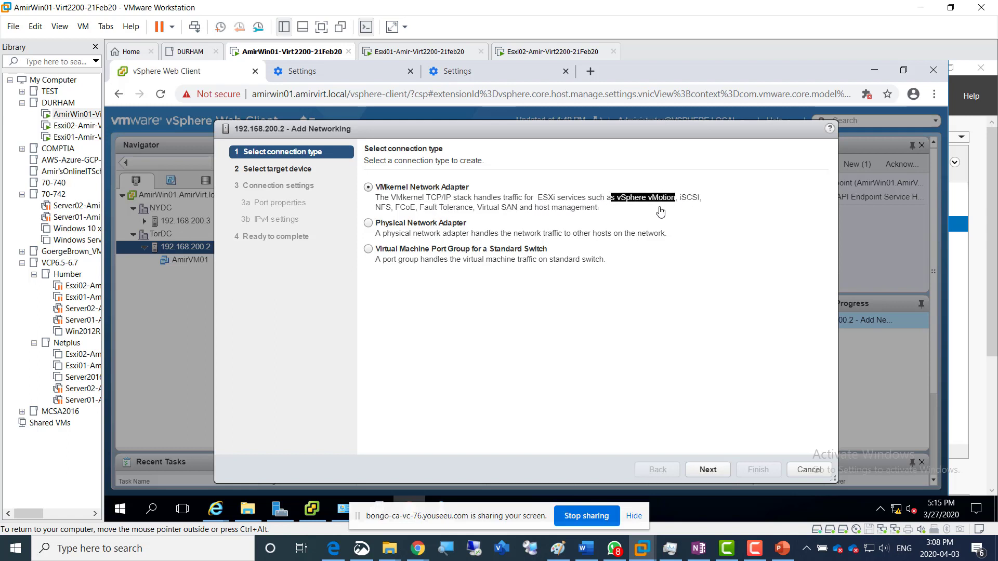
drag(681, 200, 580, 213)
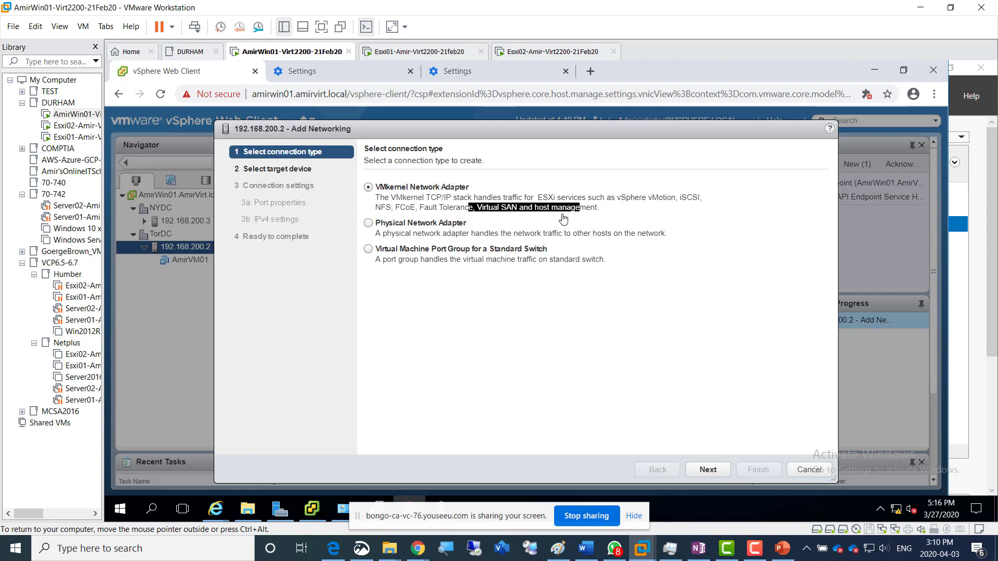
click(607, 208)
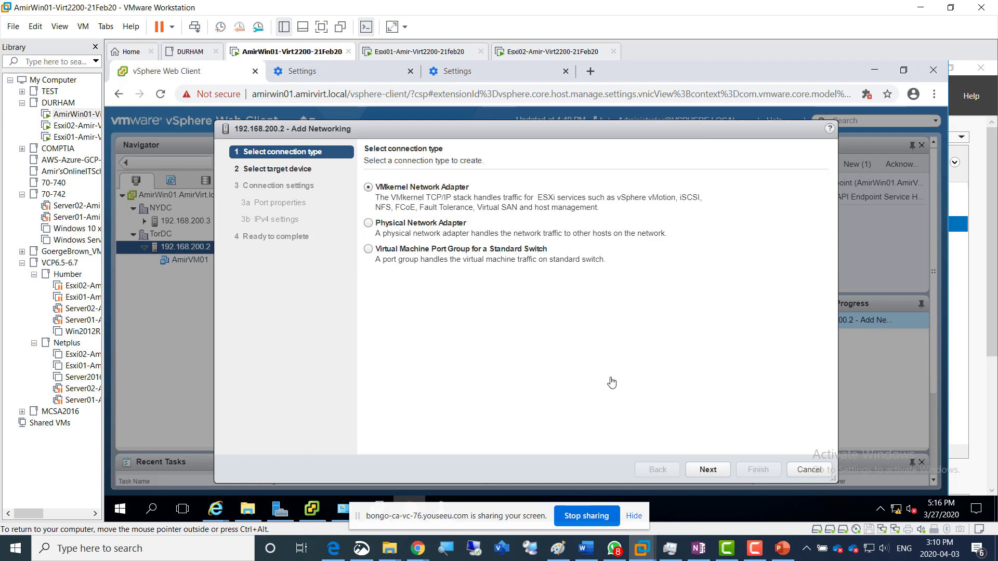
click(709, 470)
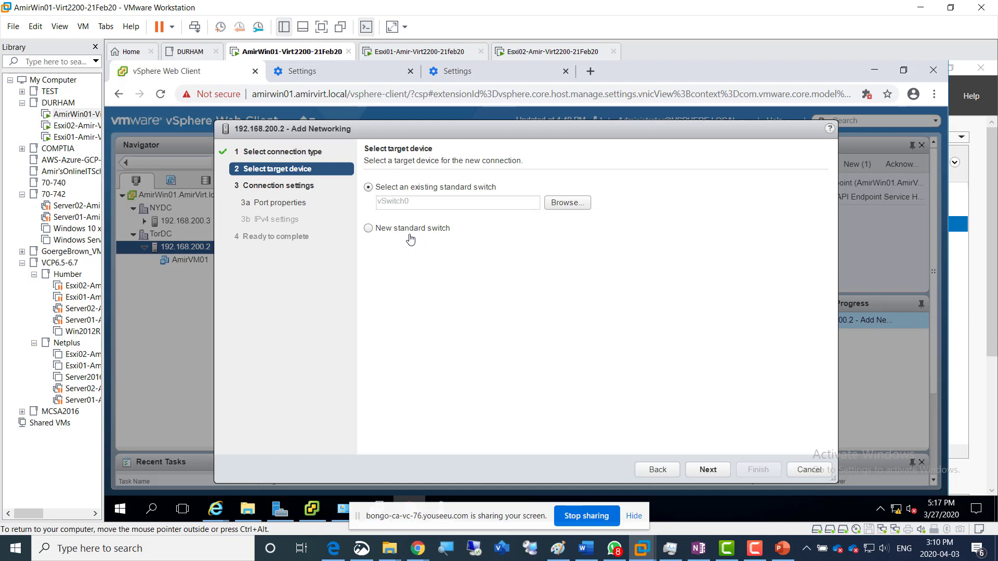
Check the hardware settings of the Esxi01 virtual machine in VMware Workstation, including its network adapter, and return to the AmirWin01 machine
click(405, 55)
right_click(405, 55)
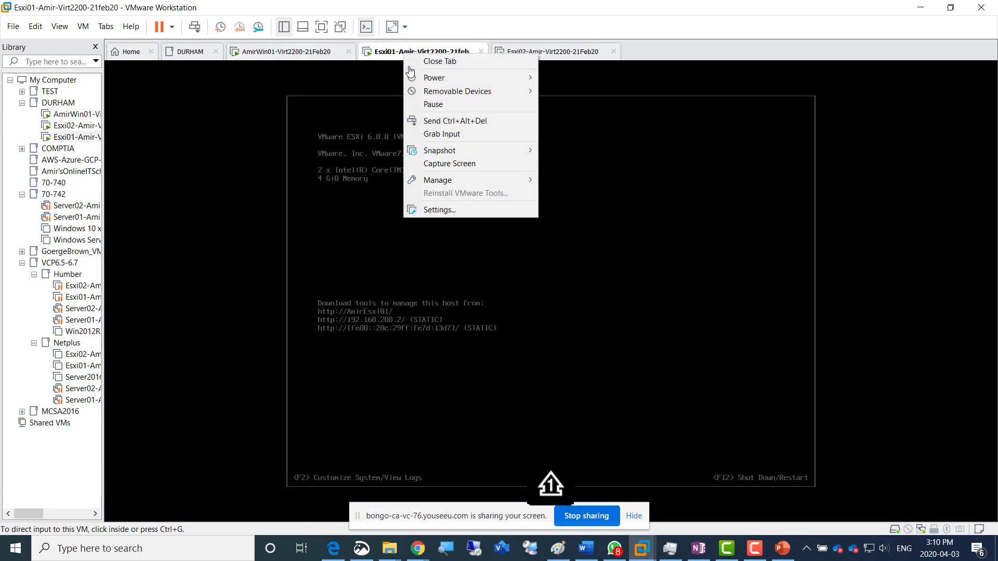
click(437, 210)
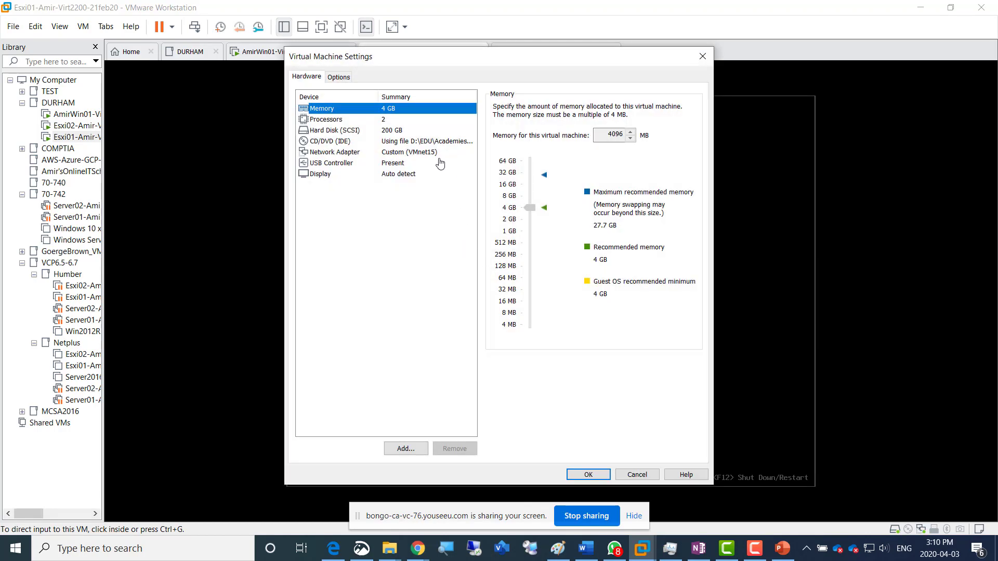
click(619, 474)
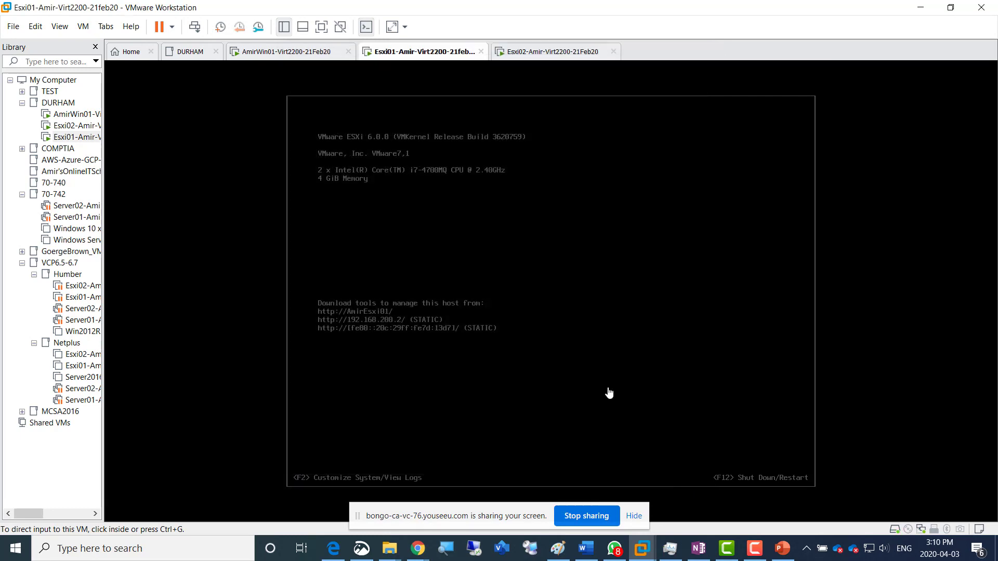
click(295, 52)
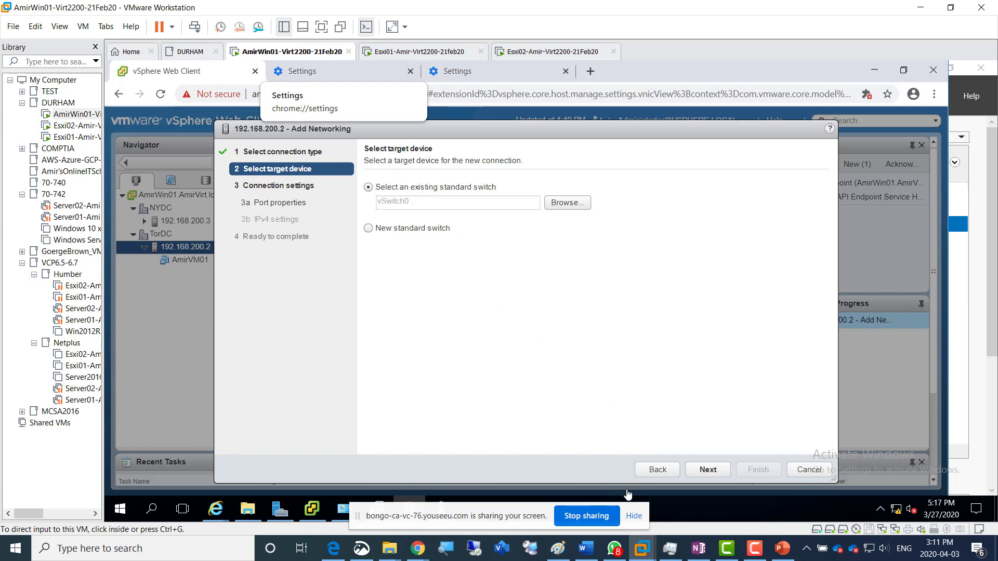
Keep the existing switch vSwitch0 and configure the VMkernel port with network label vMotion-Amir and the vMotion TCP/IP stack
click(708, 471)
click(708, 471)
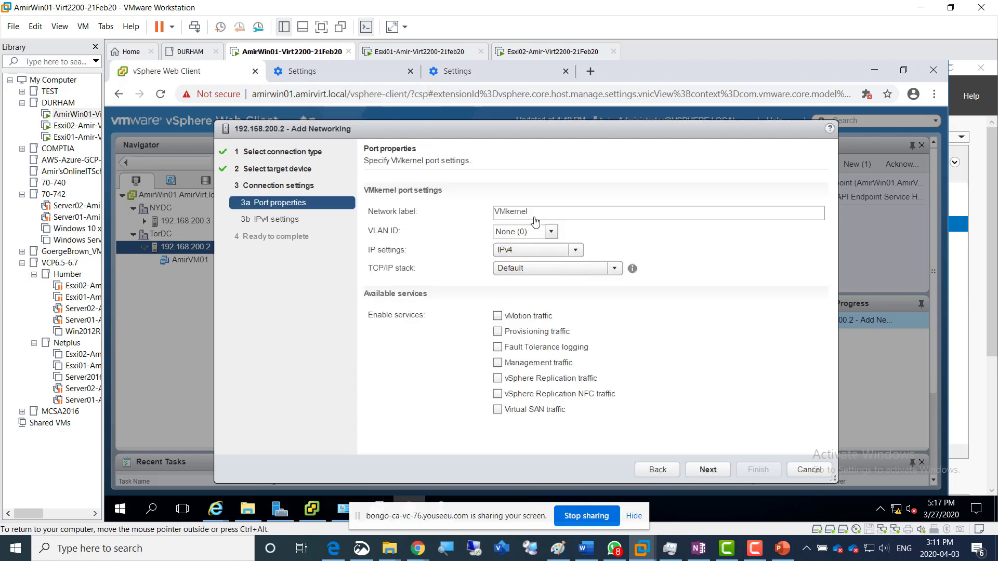
click(417, 212)
text(vMotion)
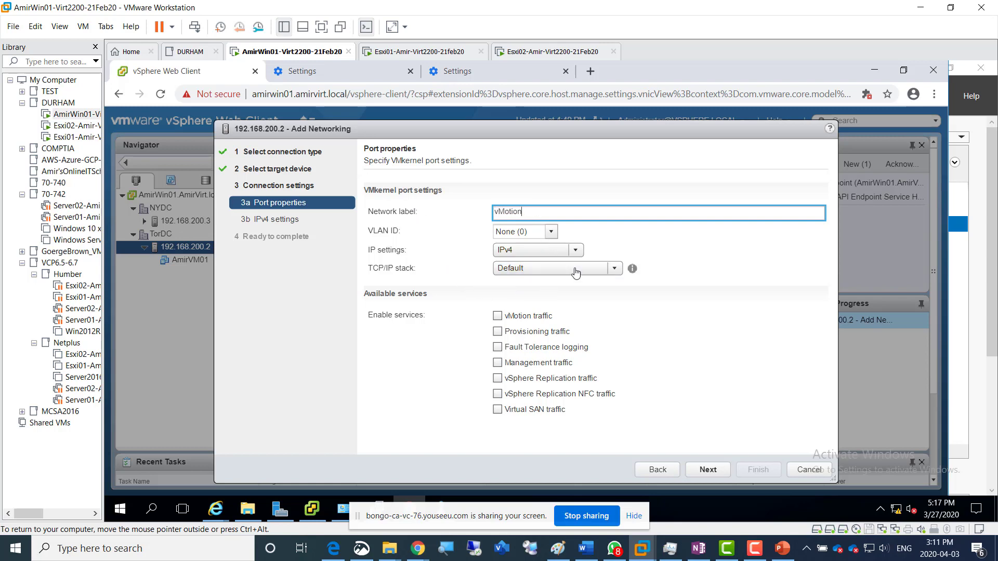
click(615, 274)
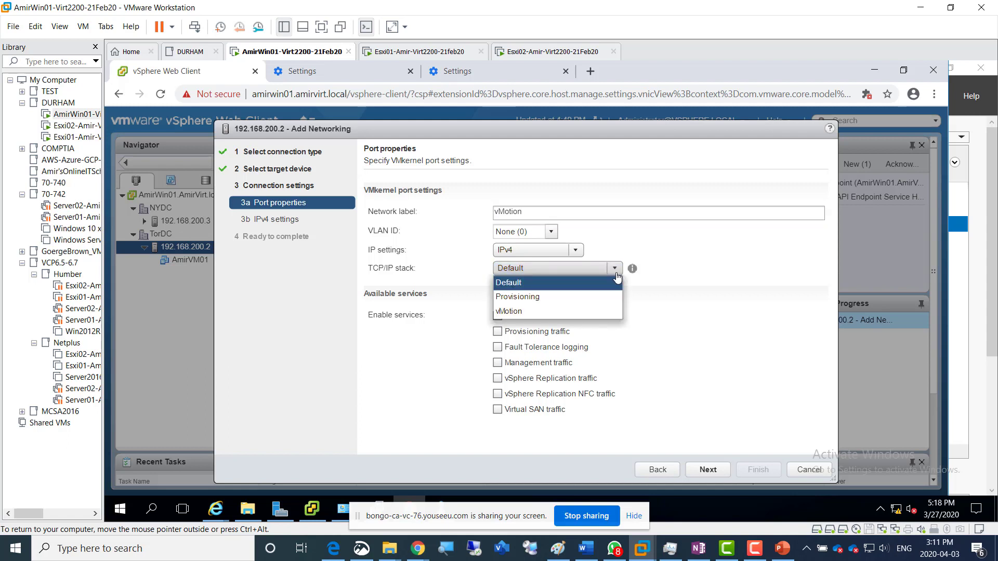
click(533, 313)
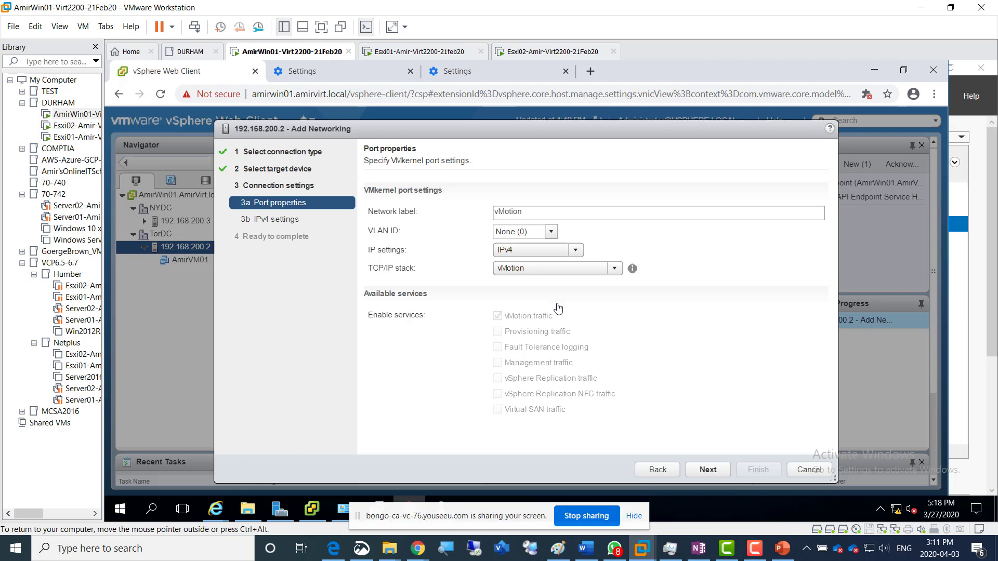
click(528, 215)
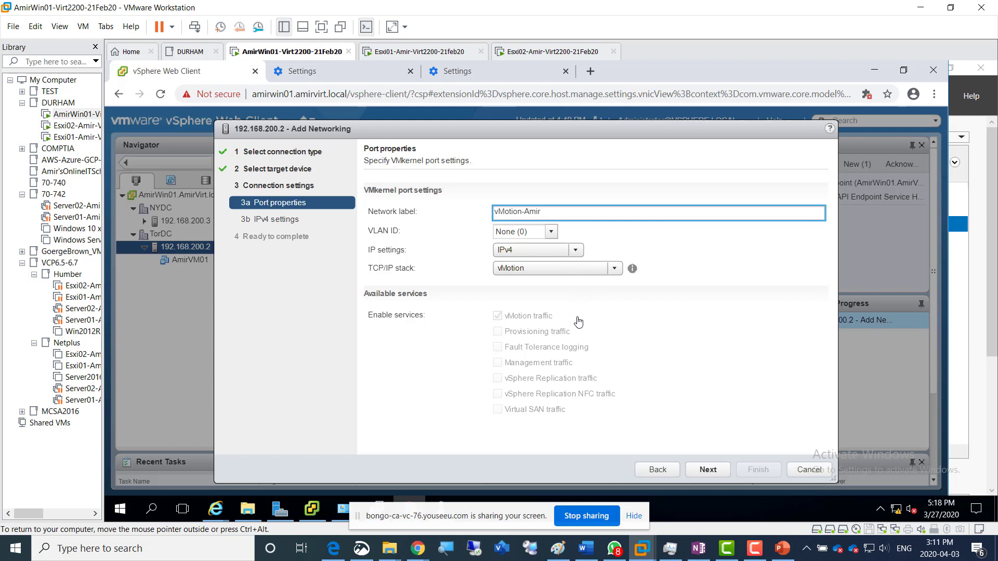
click(713, 474)
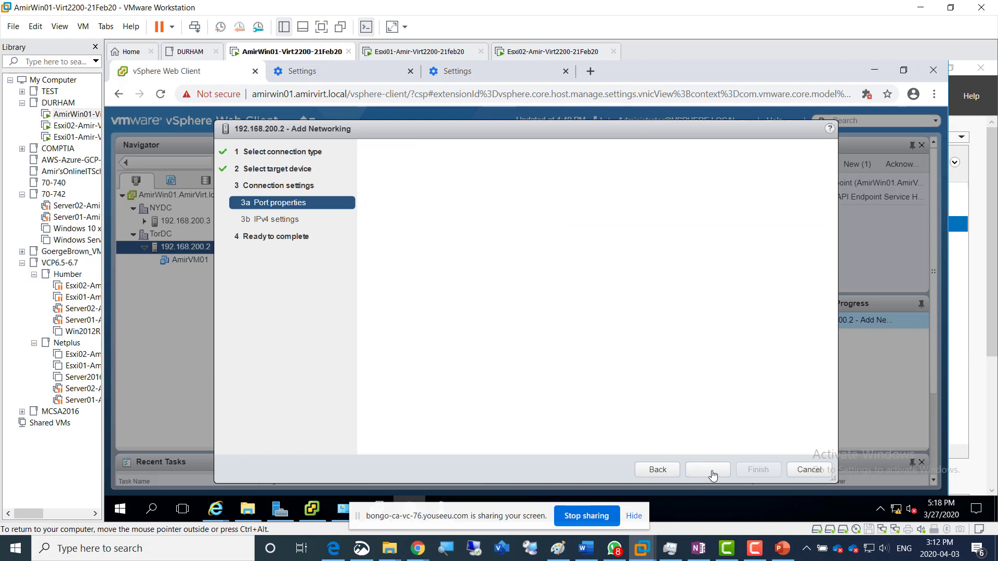
Use static IPv4 settings for the VMkernel port with address 192.168.200.10 and subnet mask 255.255.255.0, and proceed to the summary
click(430, 208)
click(512, 228)
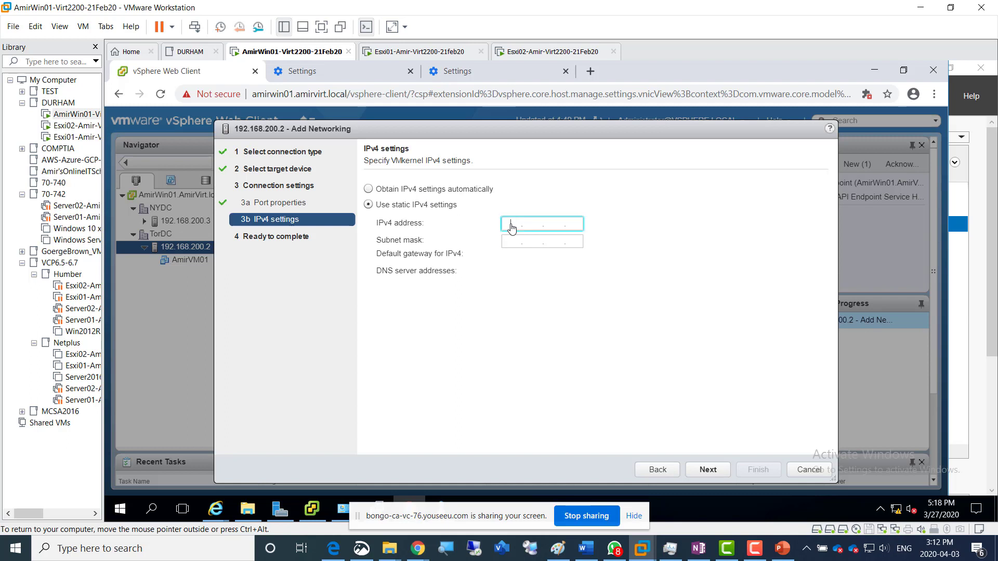
text(192.168.200.10)
key(Tab)
text(255)
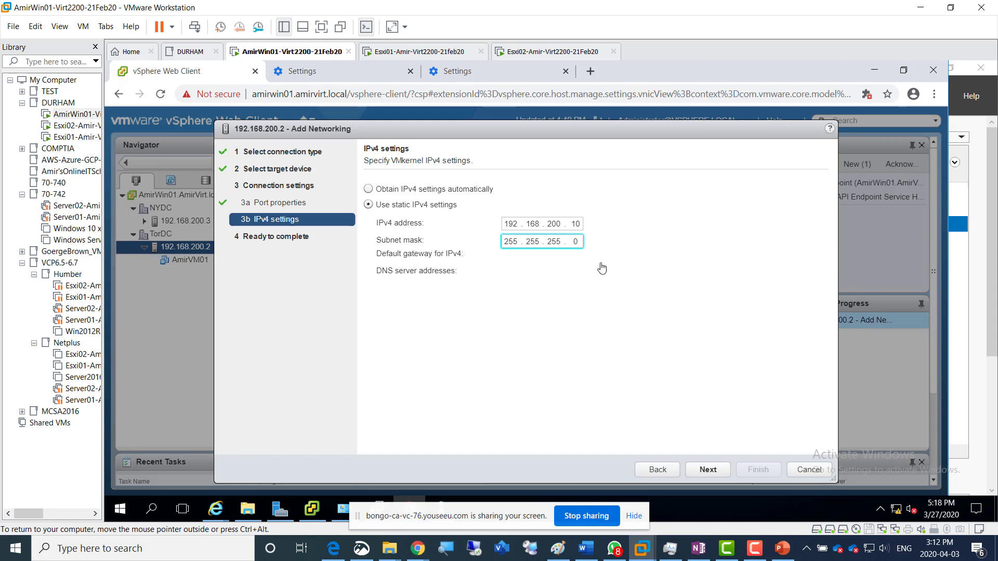
click(710, 471)
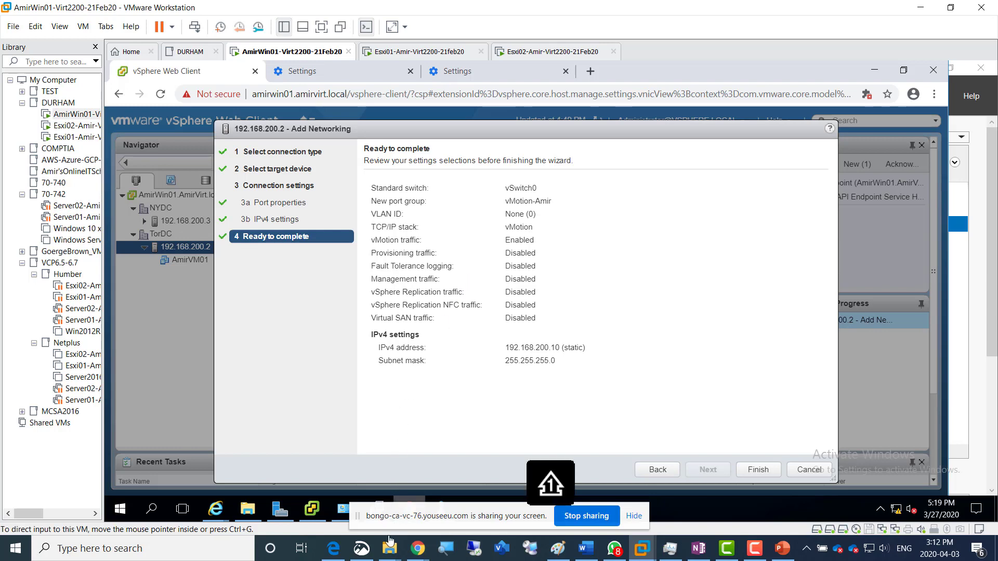
Switch to Snip & Sketch and capture a new snip of the Add Networking wizard's Ready to complete summary
click(361, 548)
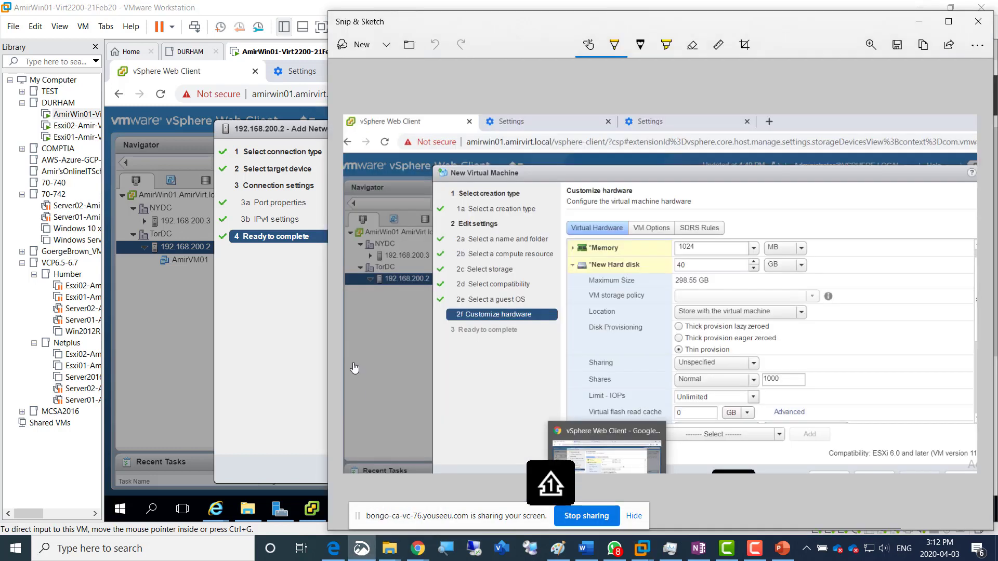
click(357, 47)
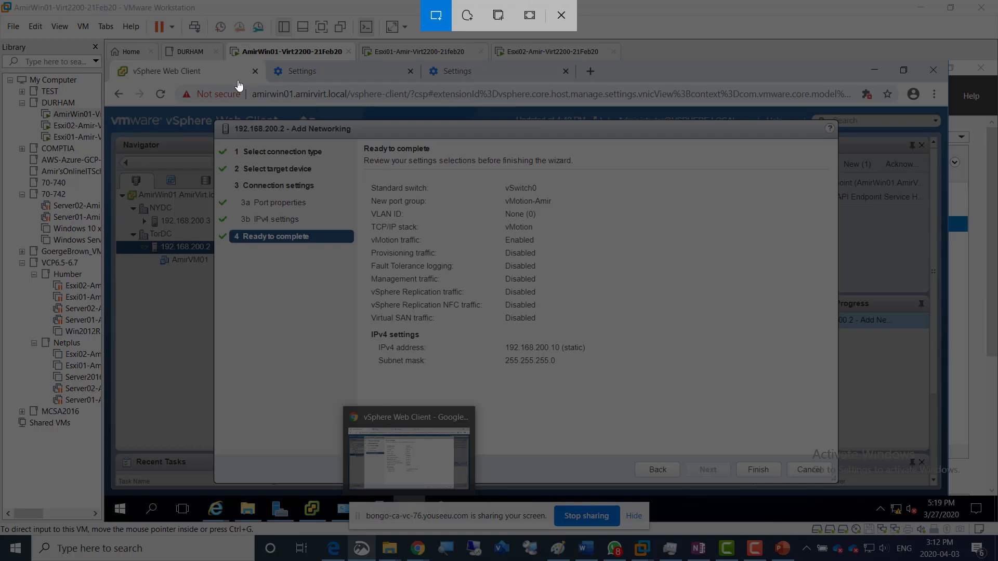
mouse_move(170, 82)
mouse_down()
mouse_move(281, 111)
mouse_move(686, 408)
mouse_move(686, 423)
mouse_up()
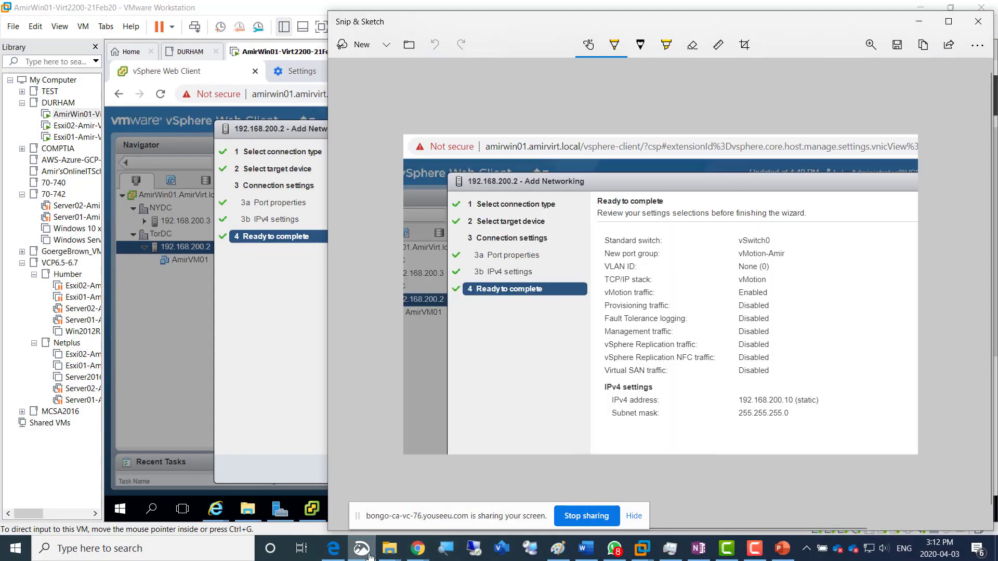
Switch to the OneNote page, add the caption "Screenshot 6 = vmkernal adapter added to esxi01" below the last screenshot, and paste the snip under it
click(343, 554)
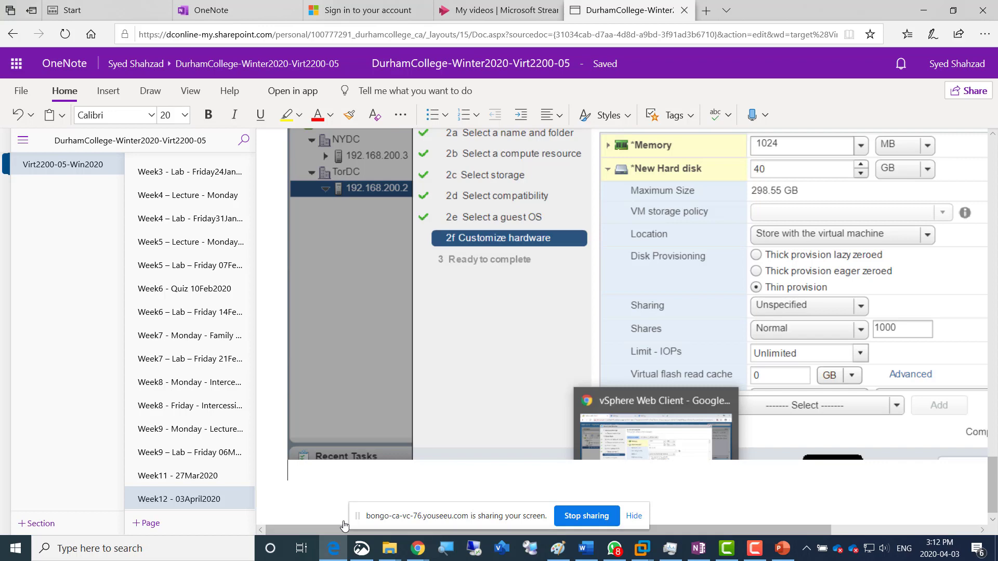
scroll(383, 362, up, 7)
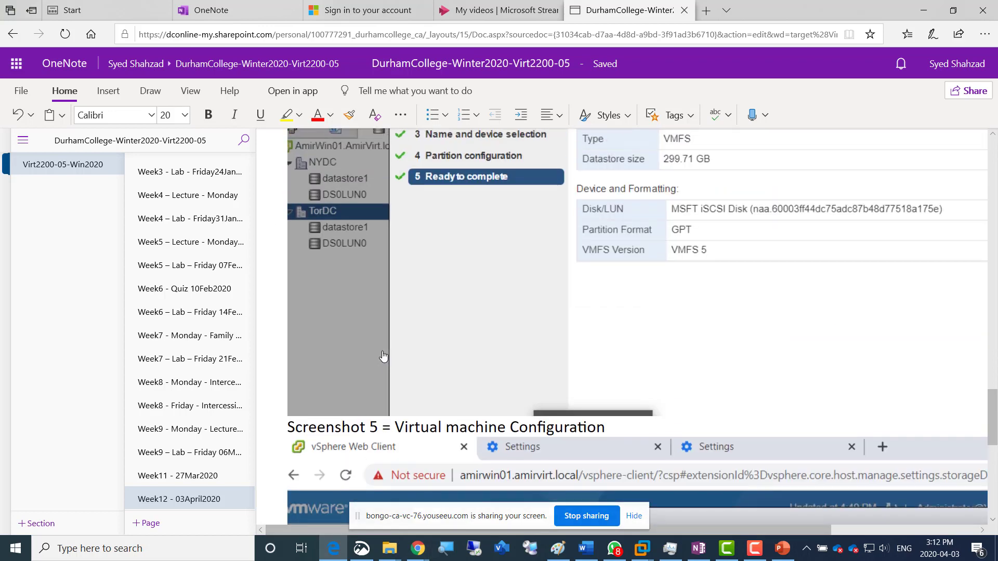
scroll(384, 356, down, 7)
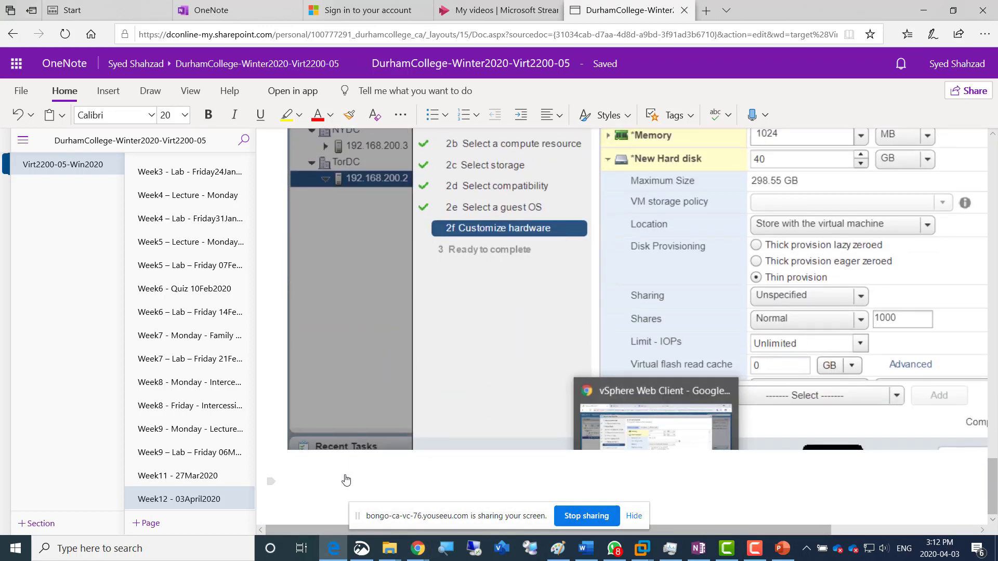
text(Screens)
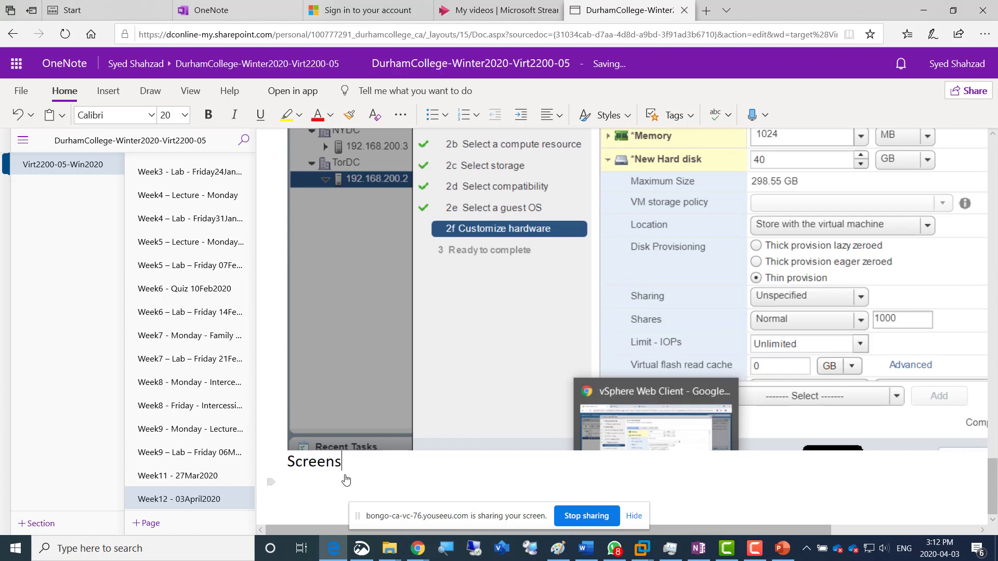
text(hot 6)
text(6 )
text(= vmkernal a)
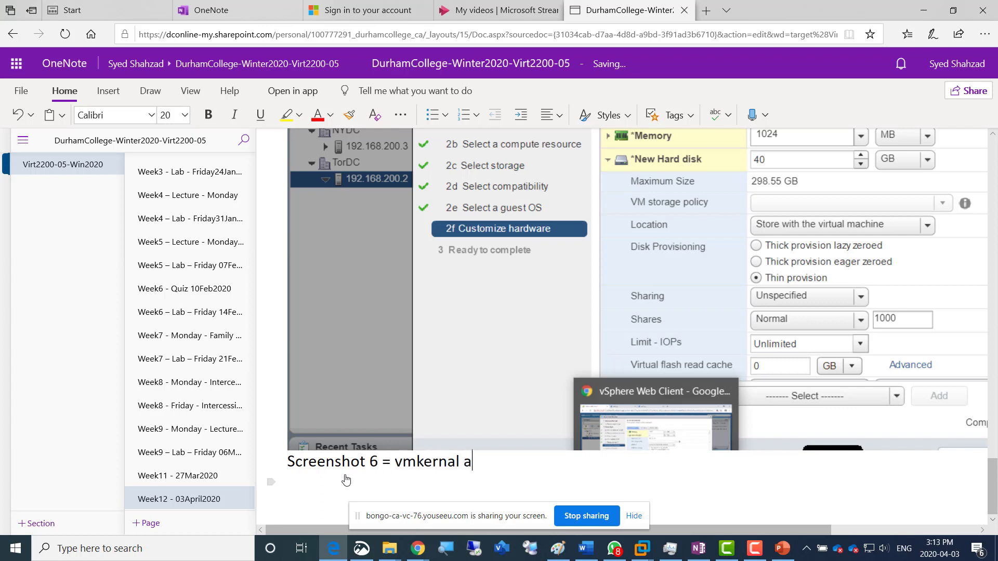
text(dapter adde)
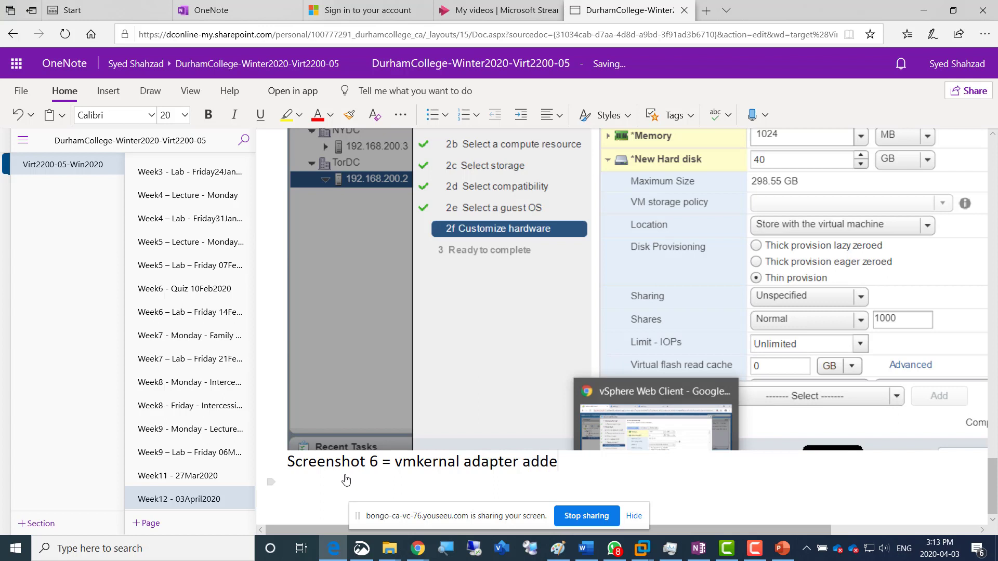
text(d to esxi01)
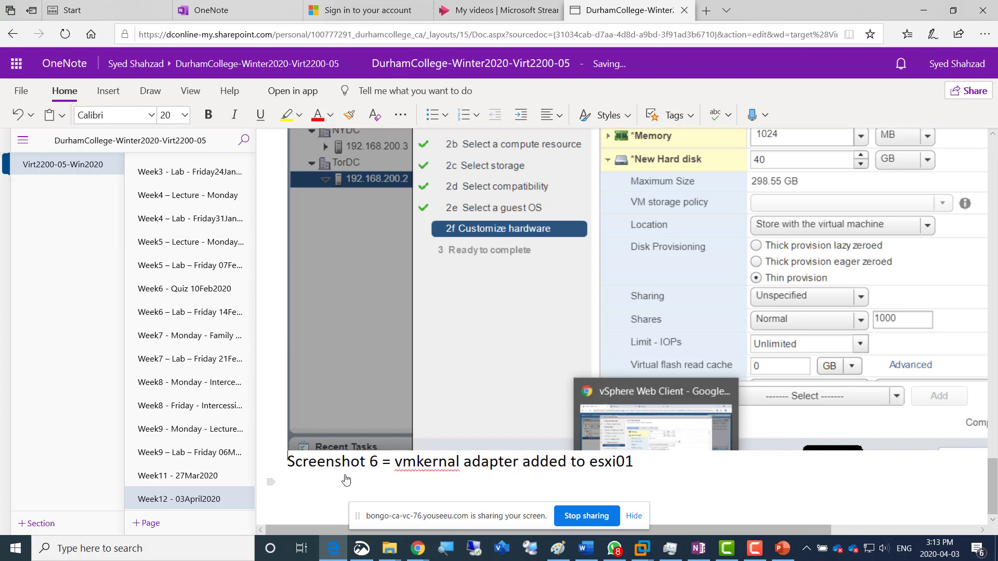
key(Return)
key(ctrl+v)
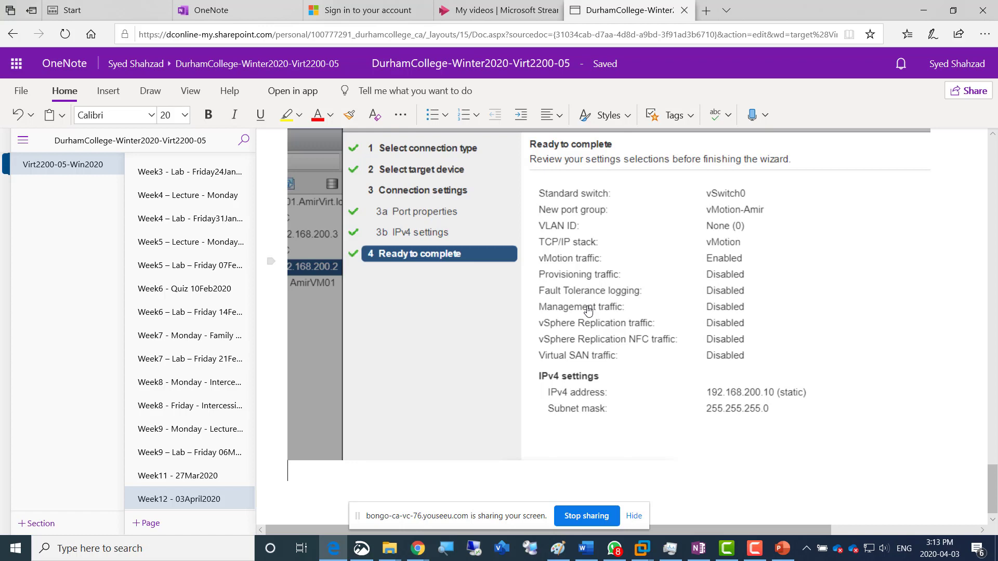
Return to the vSphere Web Client, finish adding the VMkernel adapter, and check its network configuration task in Recent Tasks
key(alt+Tab)
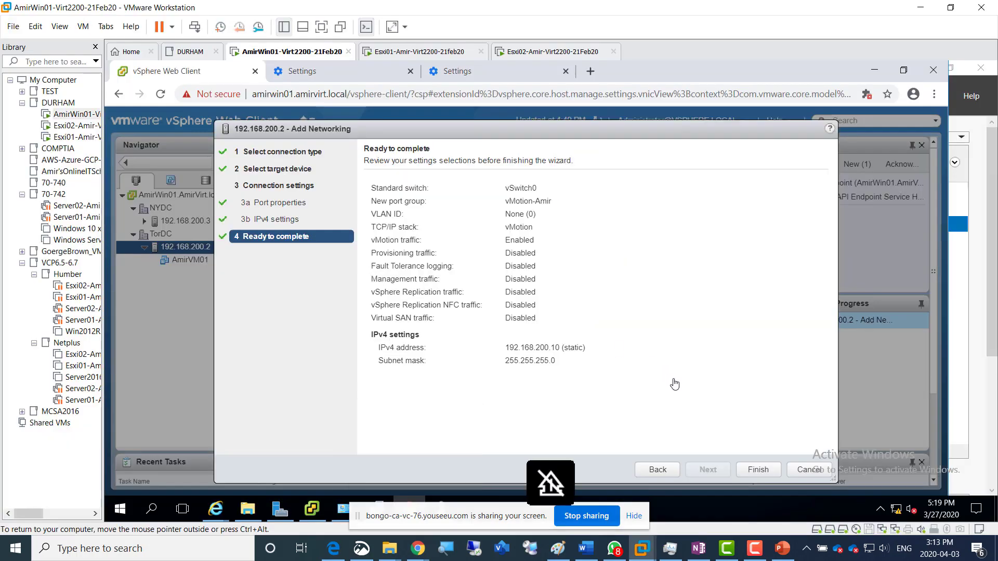
click(751, 474)
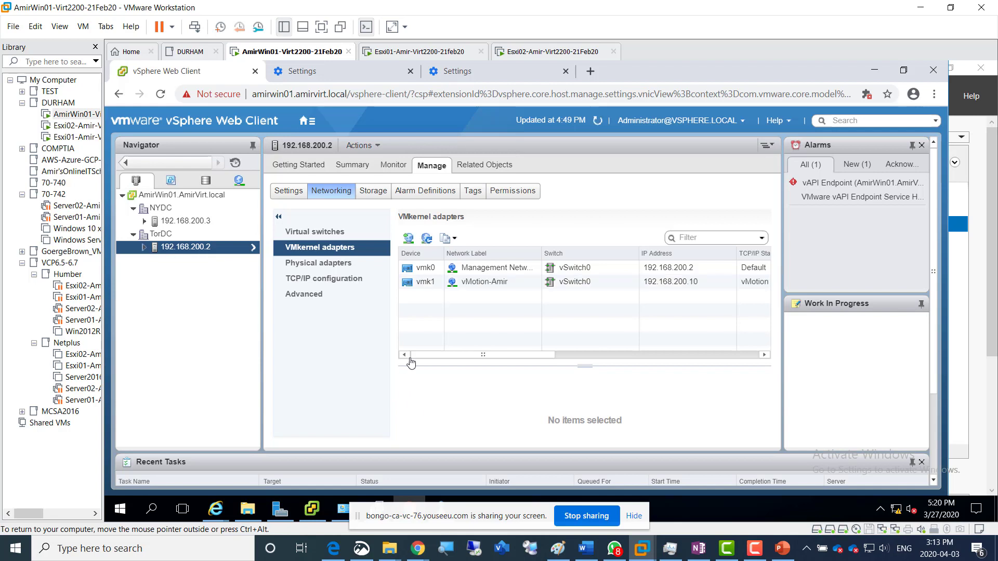
scroll(915, 448, down, 3)
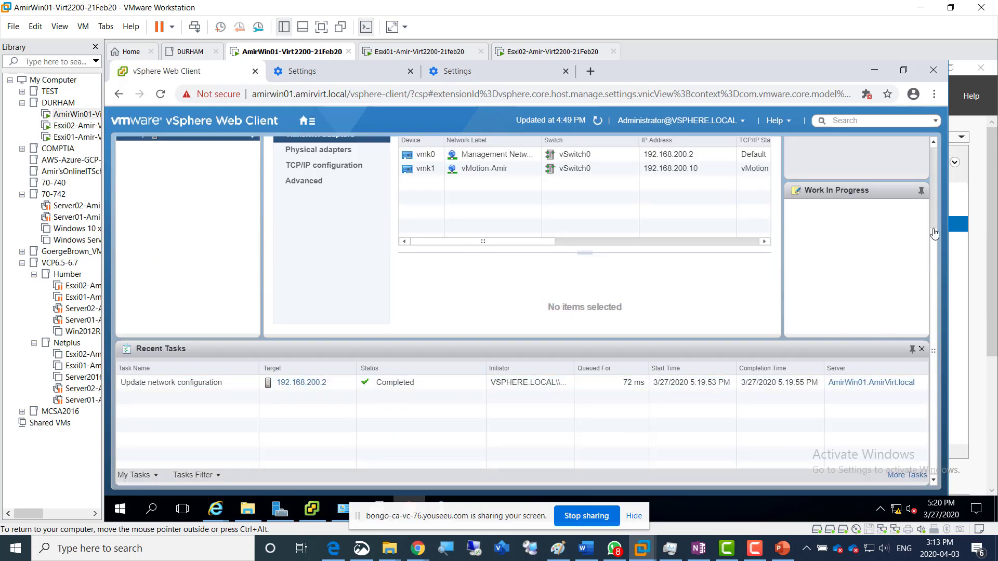
scroll(936, 197, up, 3)
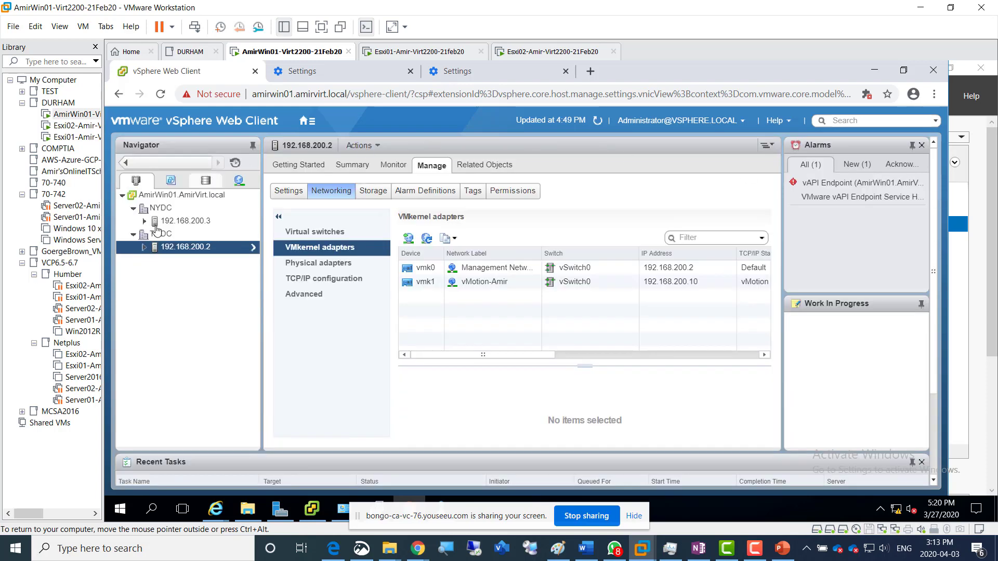
Start adding a VMkernel Network Adapter to host 192.168.200.3 on the existing standard switch vSwitch0, and proceed to the port properties
click(178, 222)
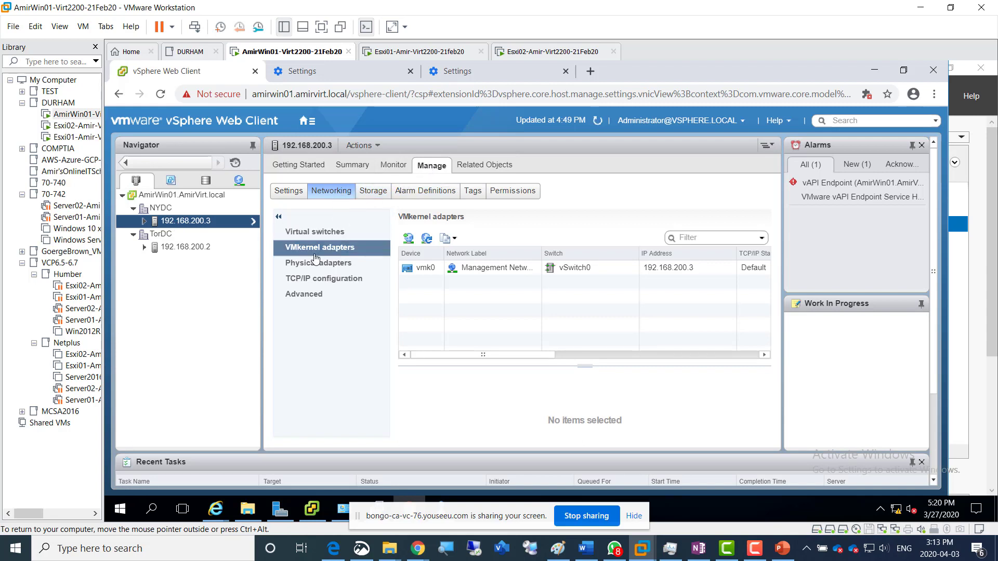
click(409, 240)
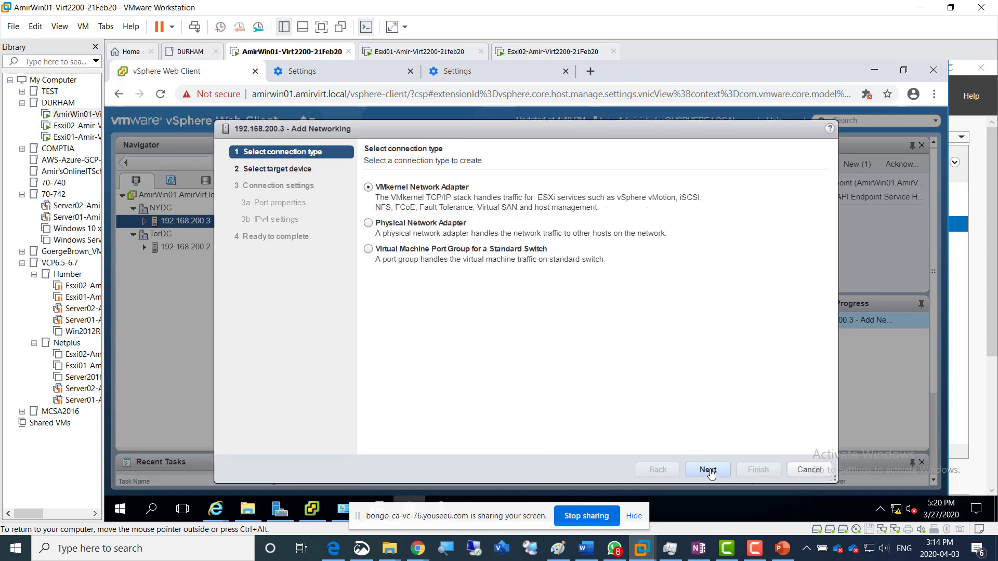
click(711, 472)
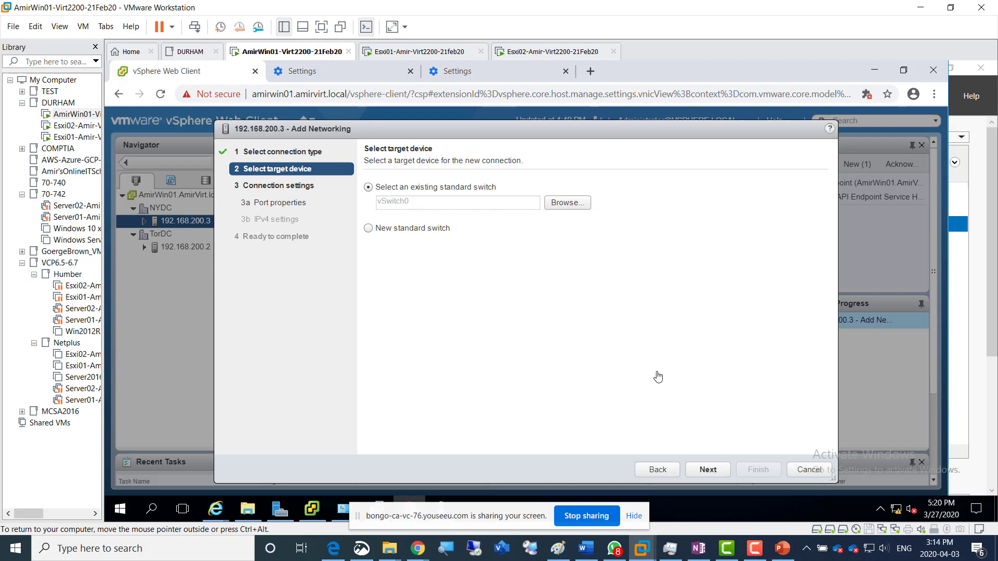
click(709, 470)
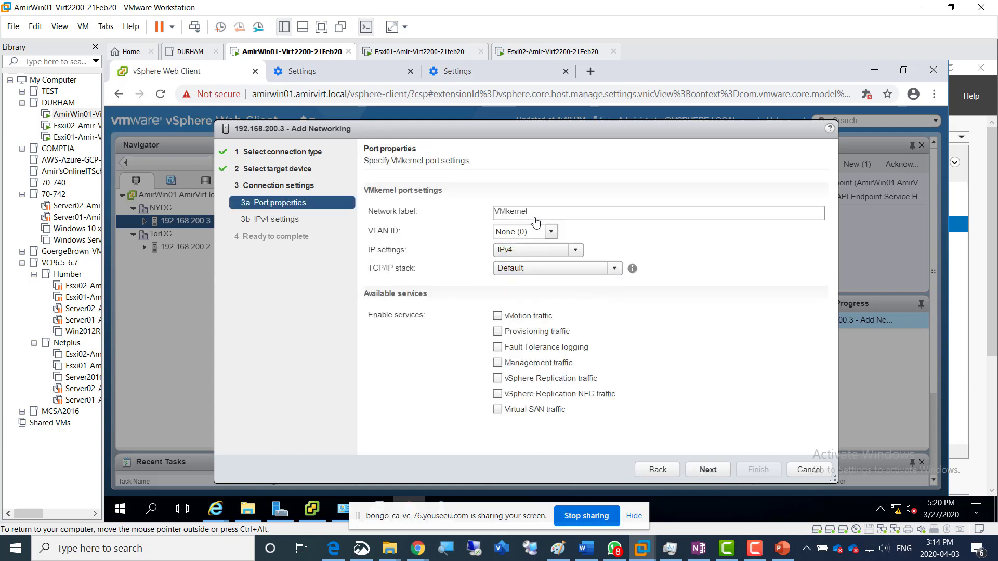
Label the VMkernel port vMotion-Amir, assign it the vMotion TCP/IP stack, and proceed to the IPv4 settings
drag(536, 217, 444, 214)
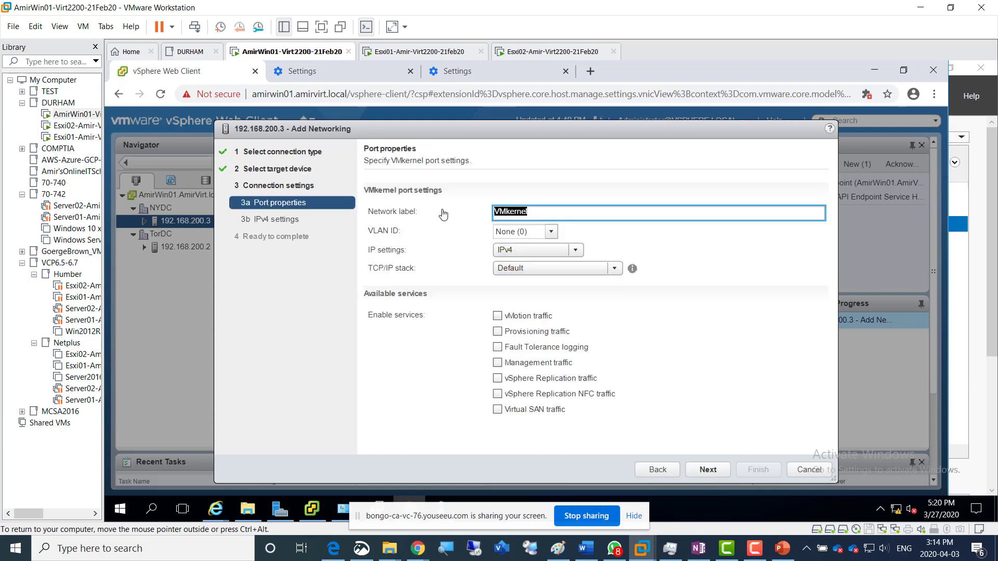
text(vMotion-Amir)
click(510, 268)
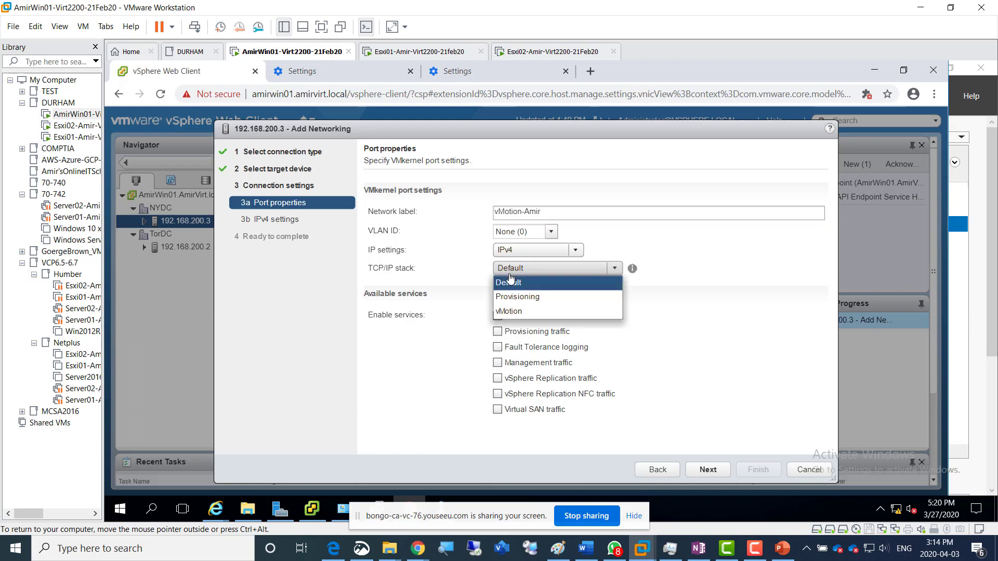
click(527, 312)
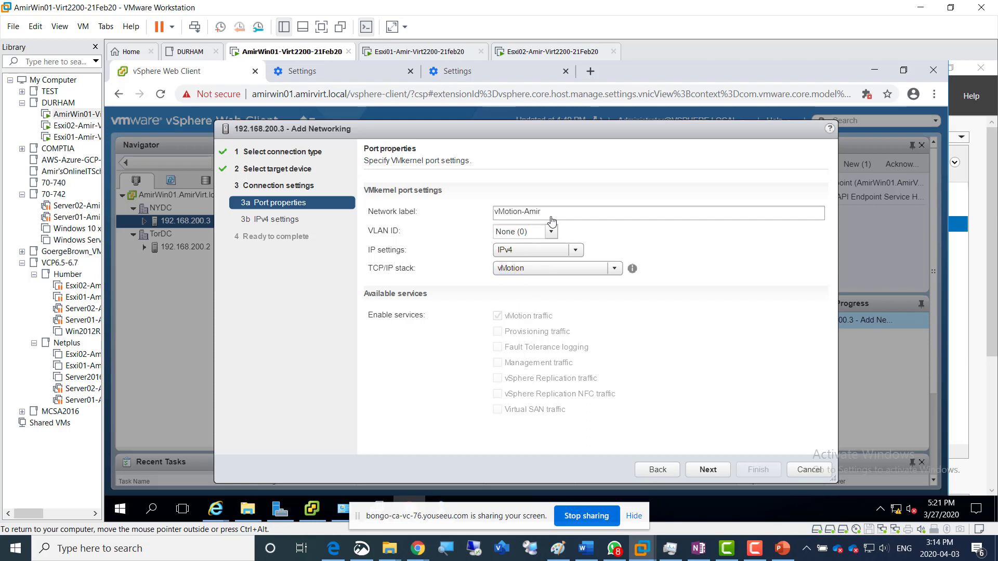
click(709, 470)
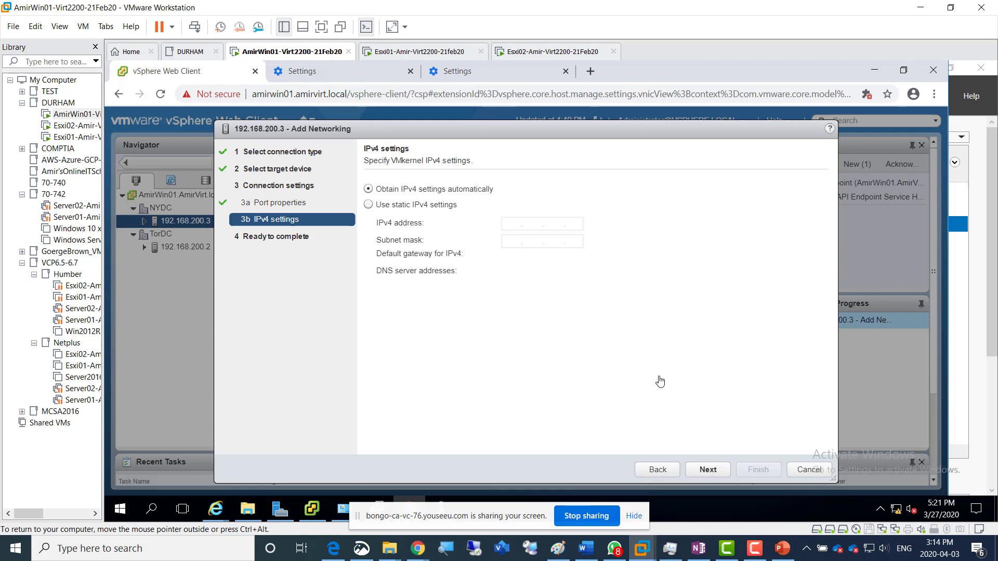
Use static IPv4 settings with address 192.168.200.11 and subnet mask 255.255.255.0, and proceed to the summary
click(428, 208)
click(510, 228)
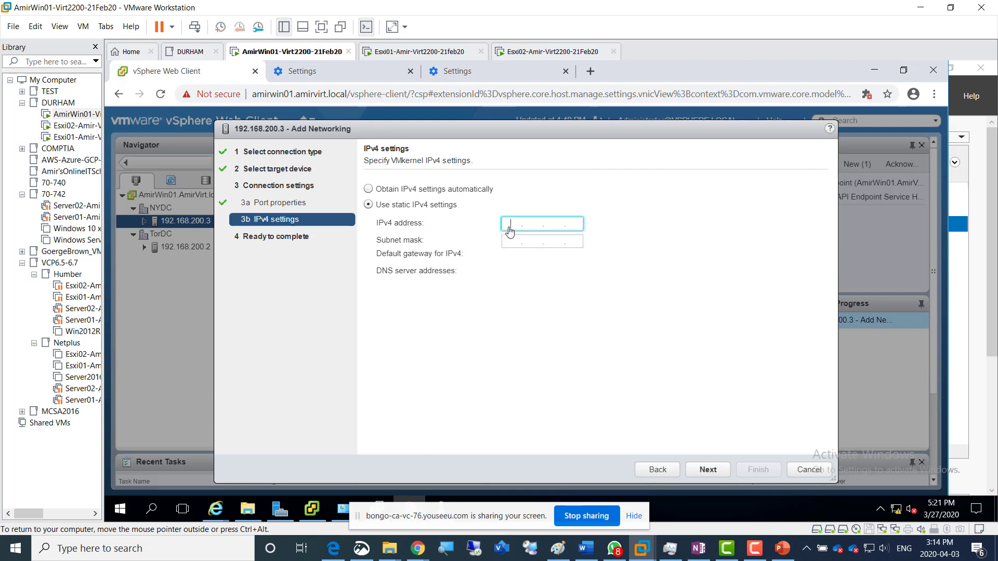
text(192 . 168 . 200 . 11)
key(Tab)
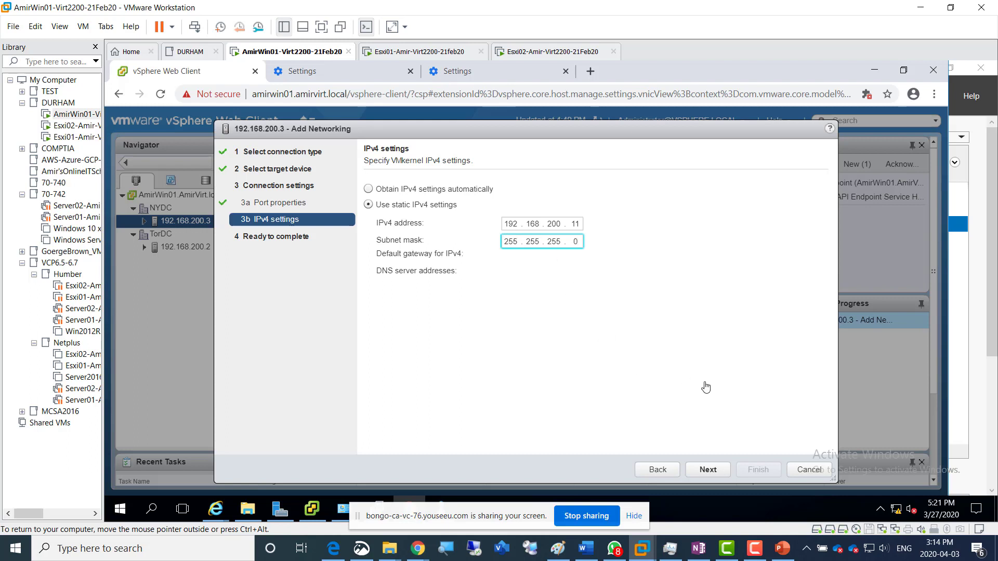
click(703, 473)
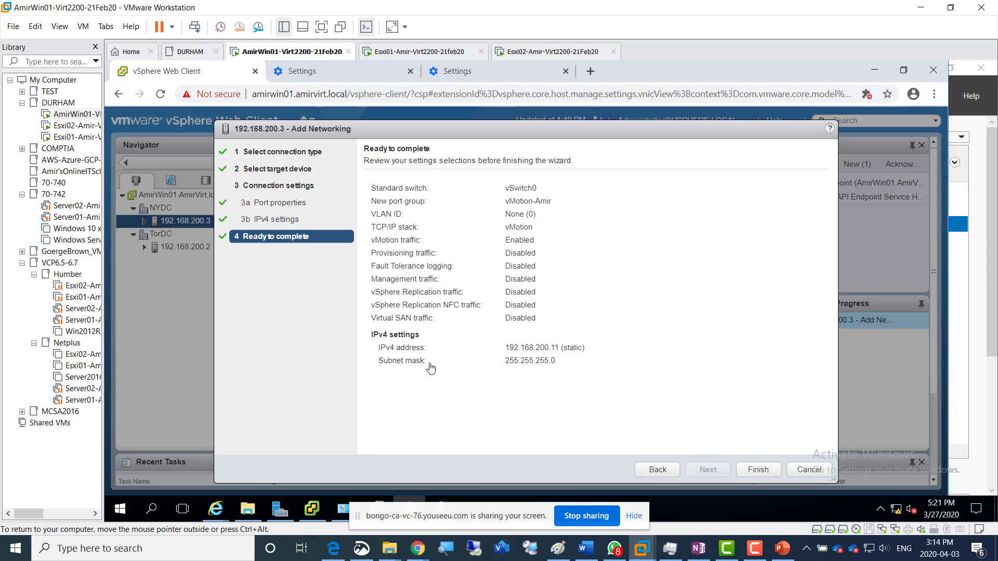
Switch to Snip & Sketch and capture a new snip of host 192.168.200.3's Ready to complete summary
click(362, 549)
click(345, 45)
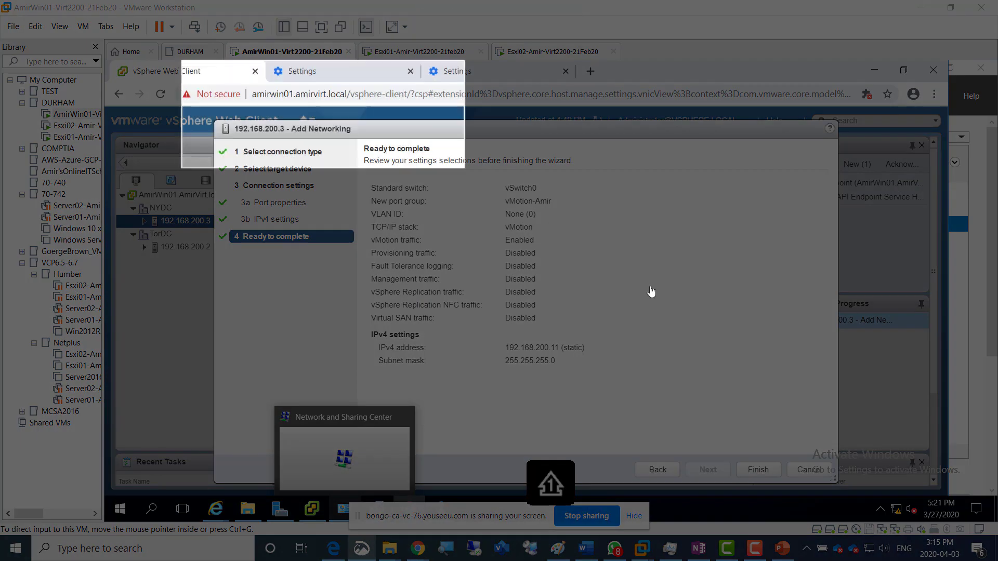
drag(651, 292, 781, 418)
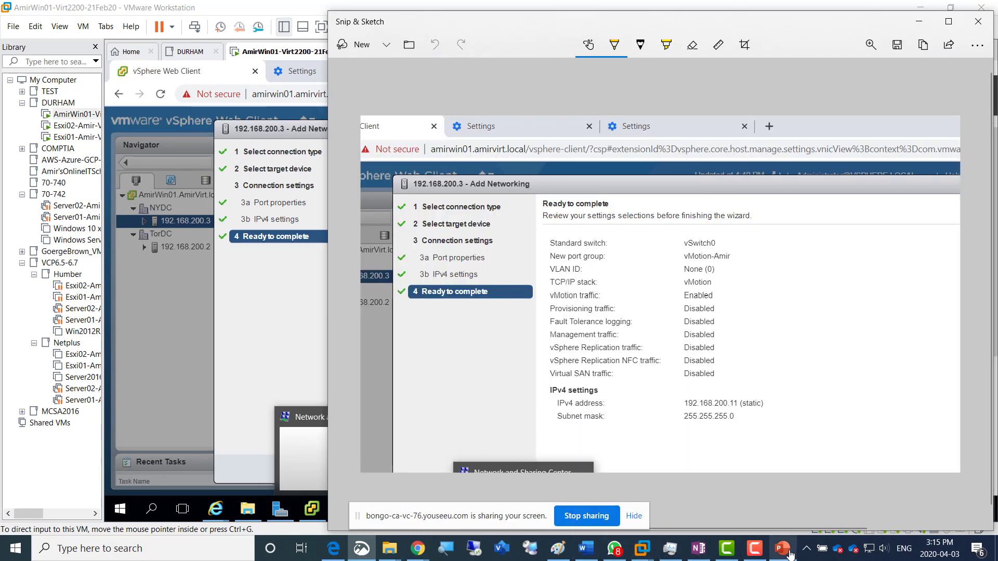
Switch to the OneNote page, add the caption "Screenshot 7 = vmkernal adapter added to esxi02" below the last screenshot, and paste the snip under it
click(335, 551)
scroll(400, 395, up, 4)
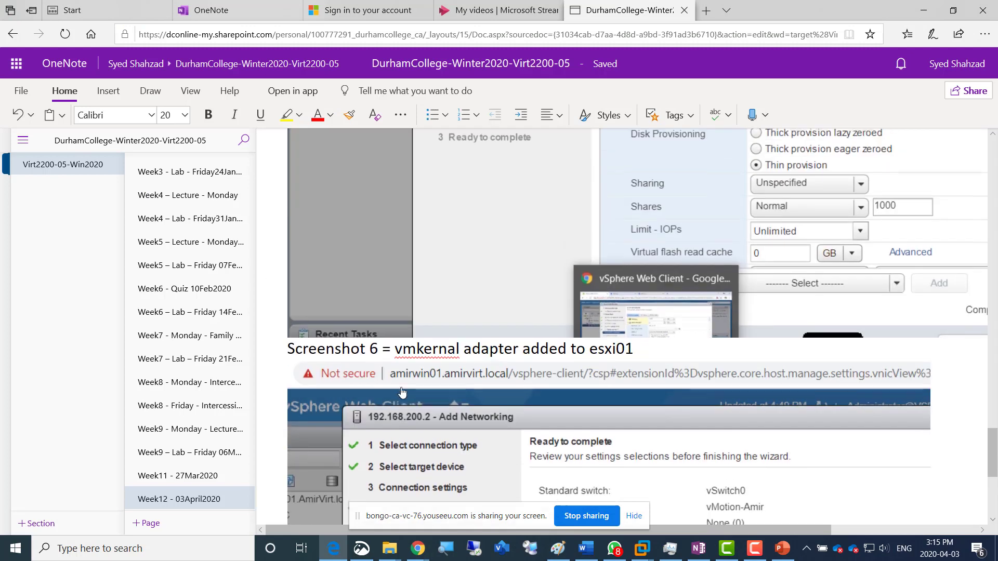
scroll(402, 393, down, 4)
text(Screenshot)
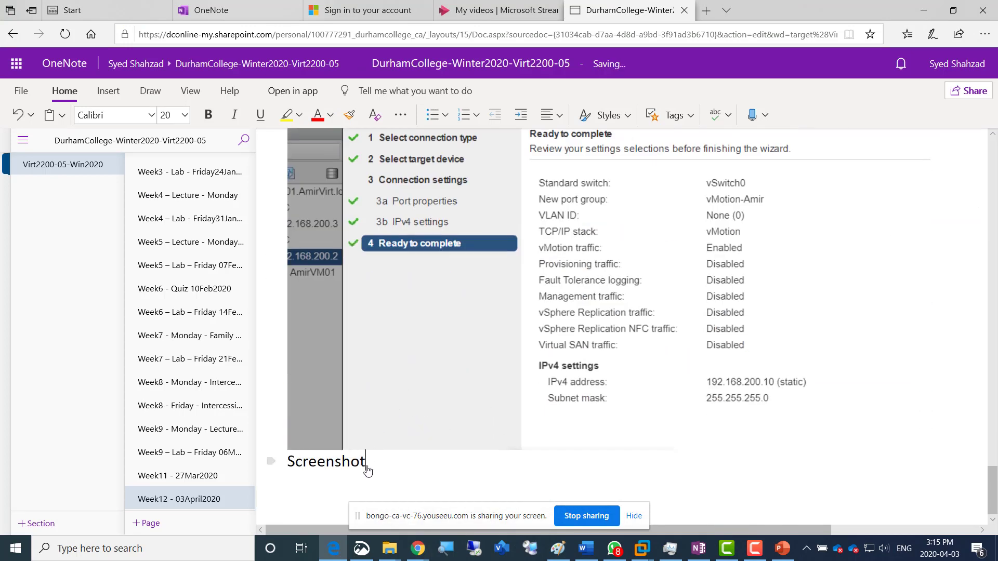
text( 7 = vmkernal a)
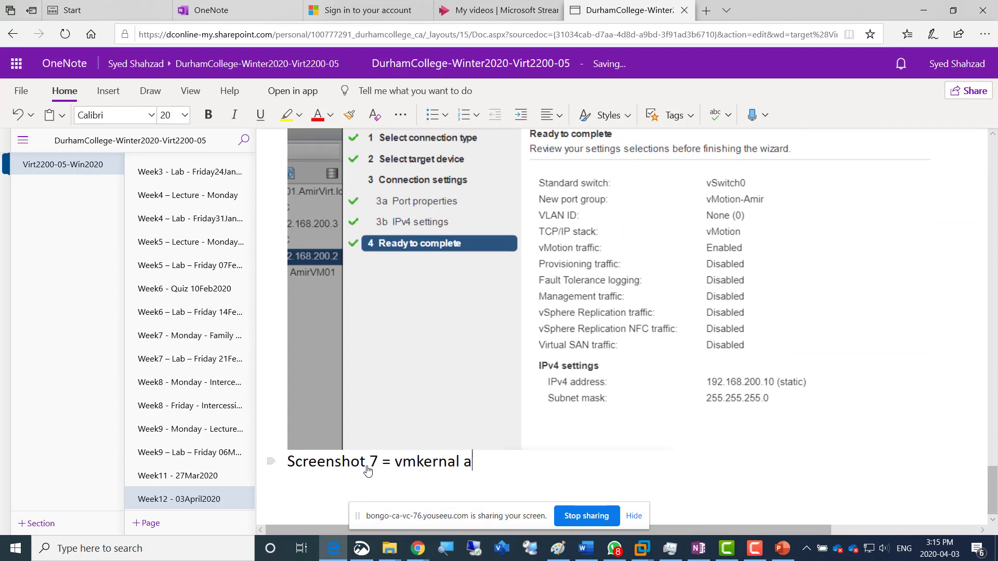
text(dapter added to )
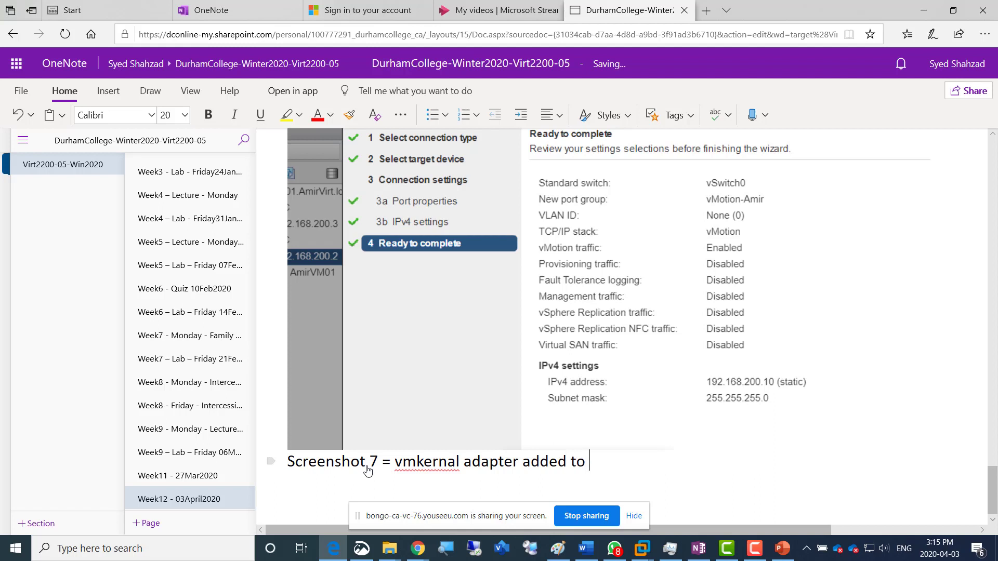
text(esxi02)
key(Return)
key(ctrl+v)
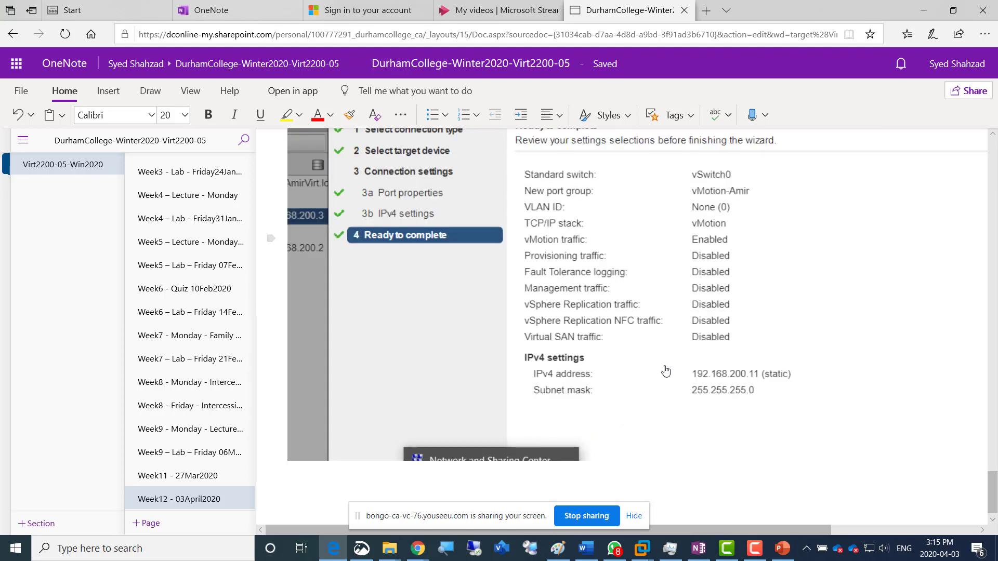
Return to the vSphere Web Client and finish adding the VMkernel adapter to host 192.168.200.3
key(alt+Tab)
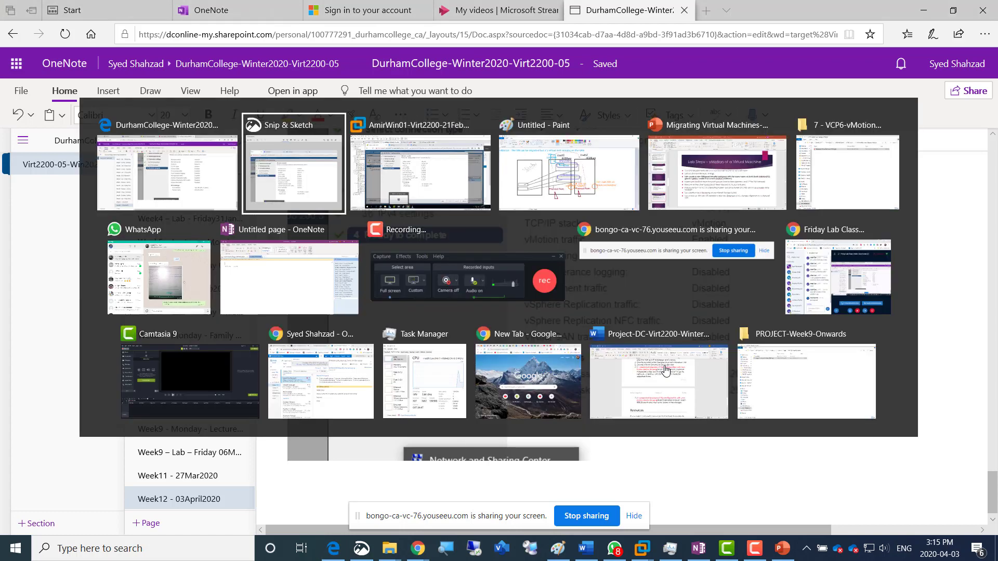
key(alt+Tab)
click(758, 470)
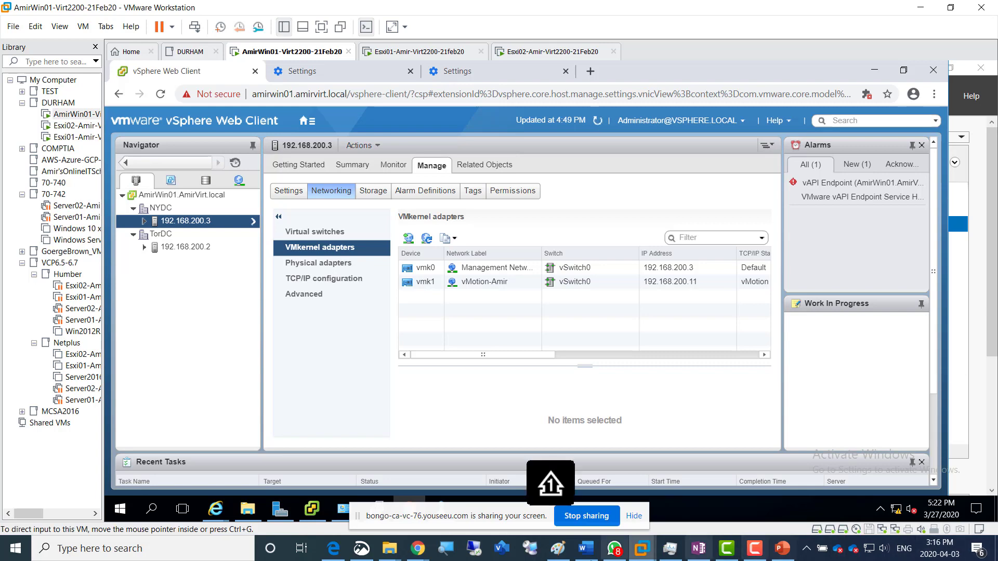
Switch to Paint to review the vMotion diagram with the Pencil tool ready, and return to the vSphere Web Client
click(554, 556)
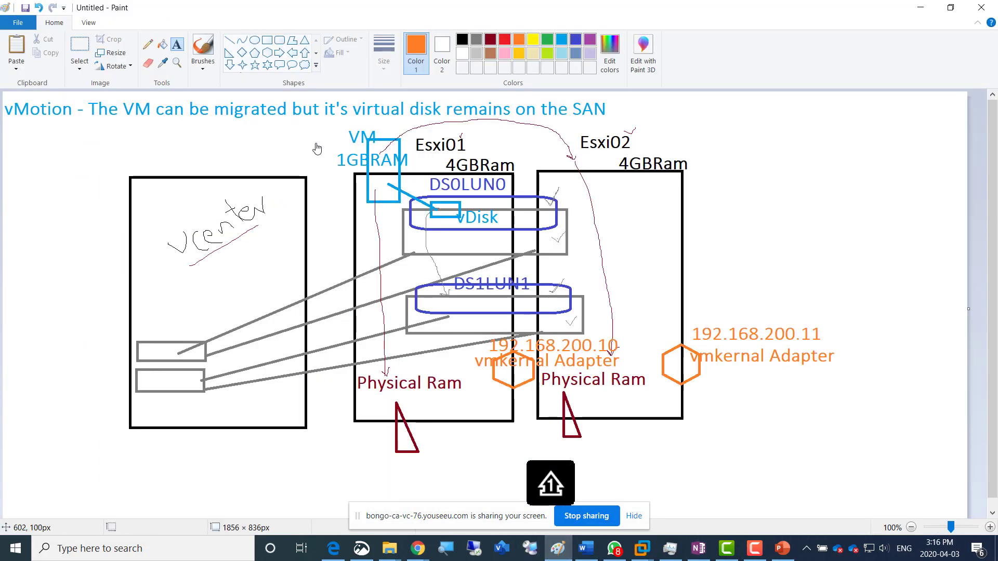
click(147, 45)
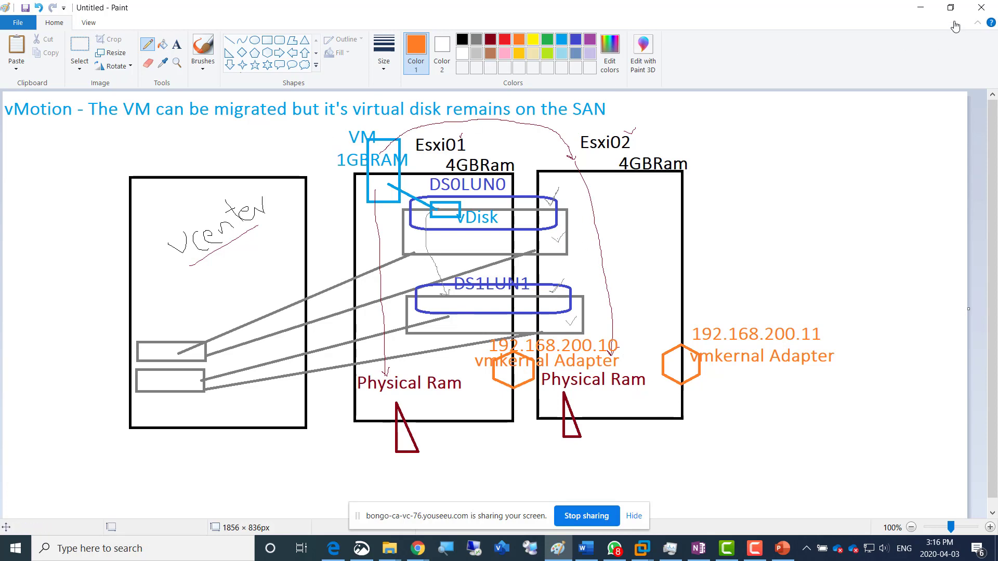
click(920, 7)
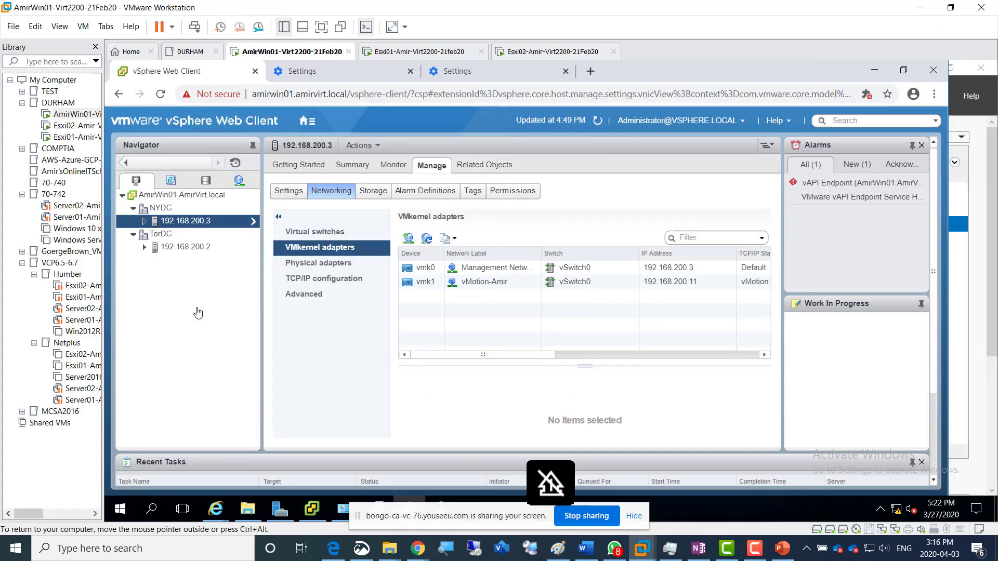
Power on the virtual machine AmirVM01 under host 192.168.200.2 and dismiss the error notification
click(173, 254)
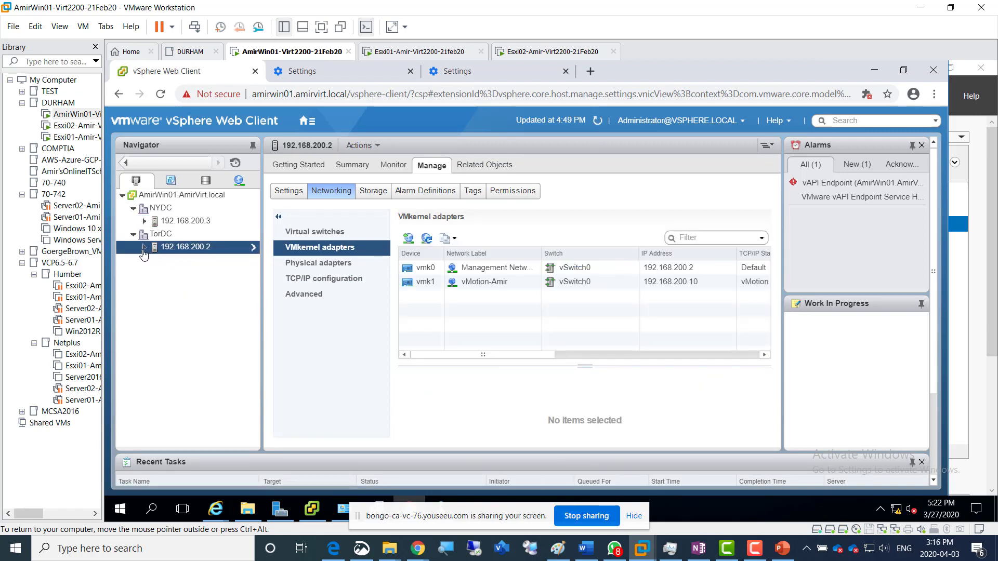
click(144, 248)
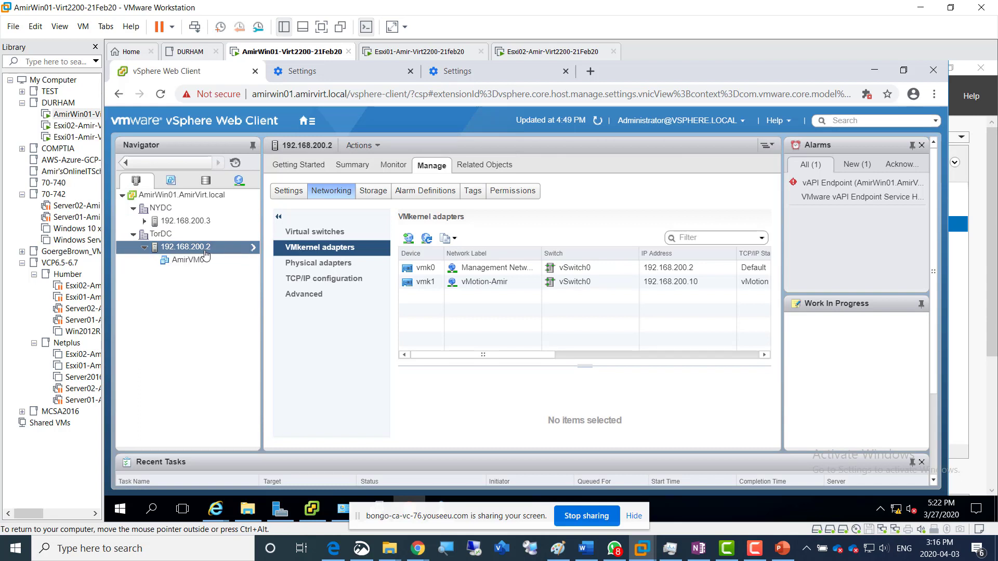
click(196, 263)
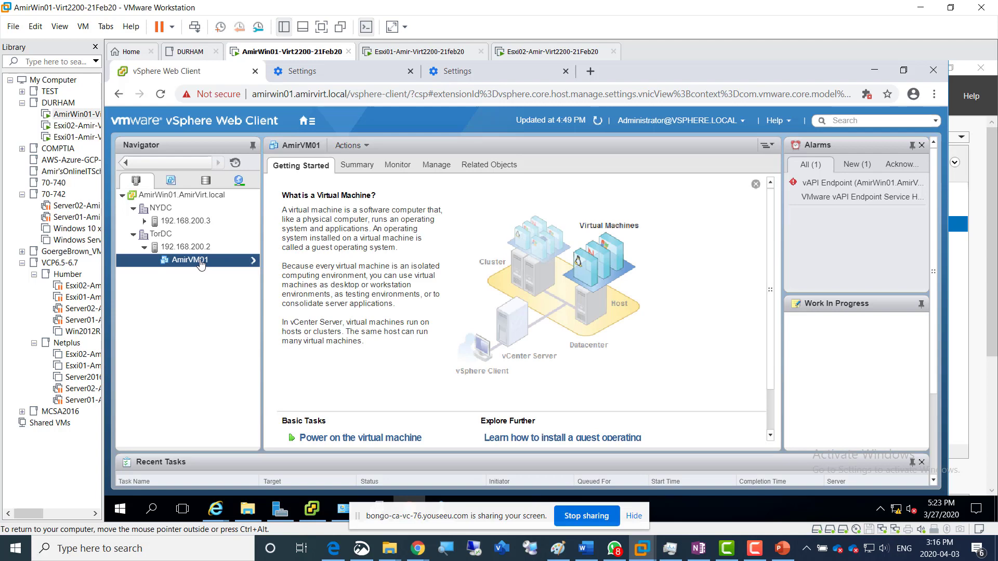
right_click(201, 264)
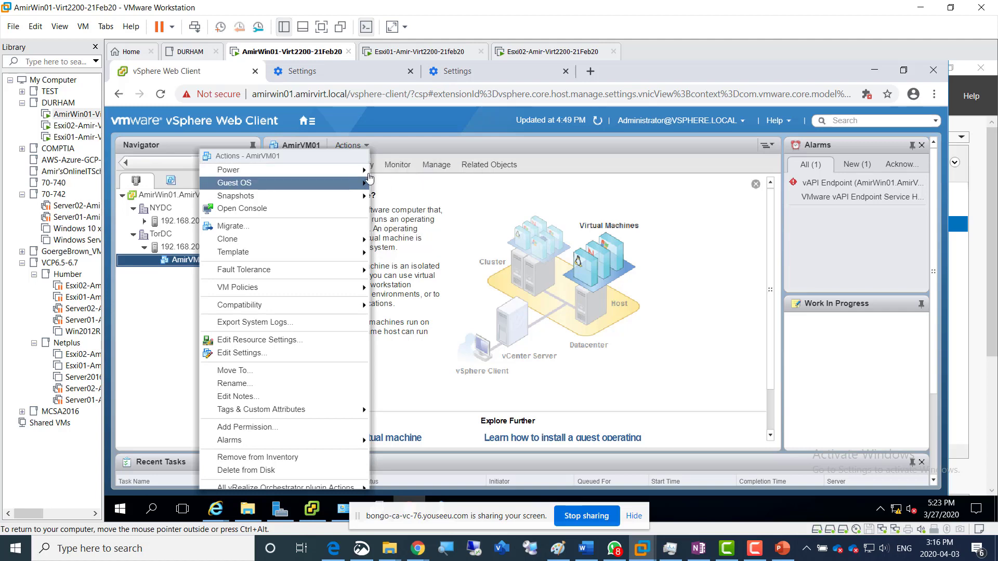
mouse_move(358, 170)
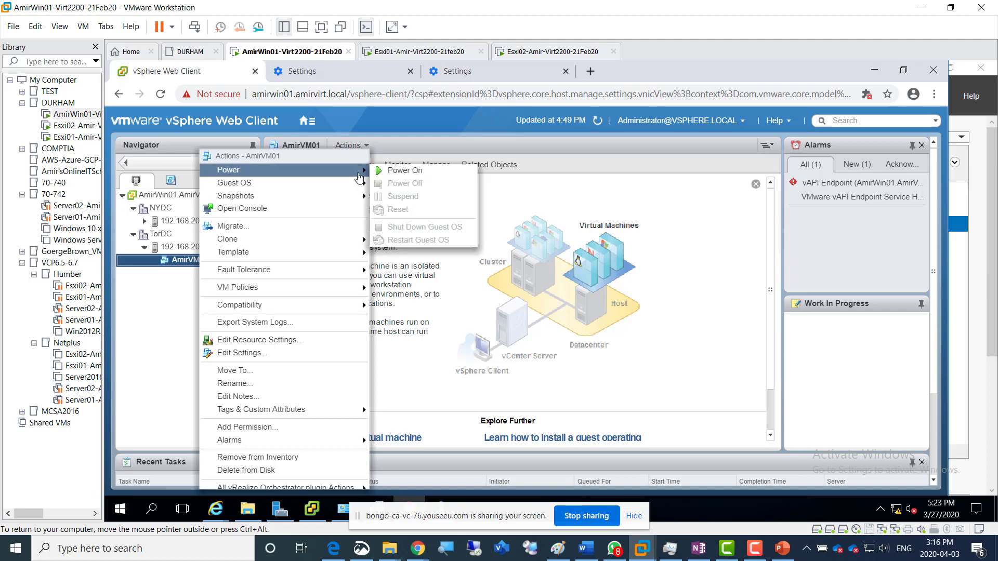
click(405, 172)
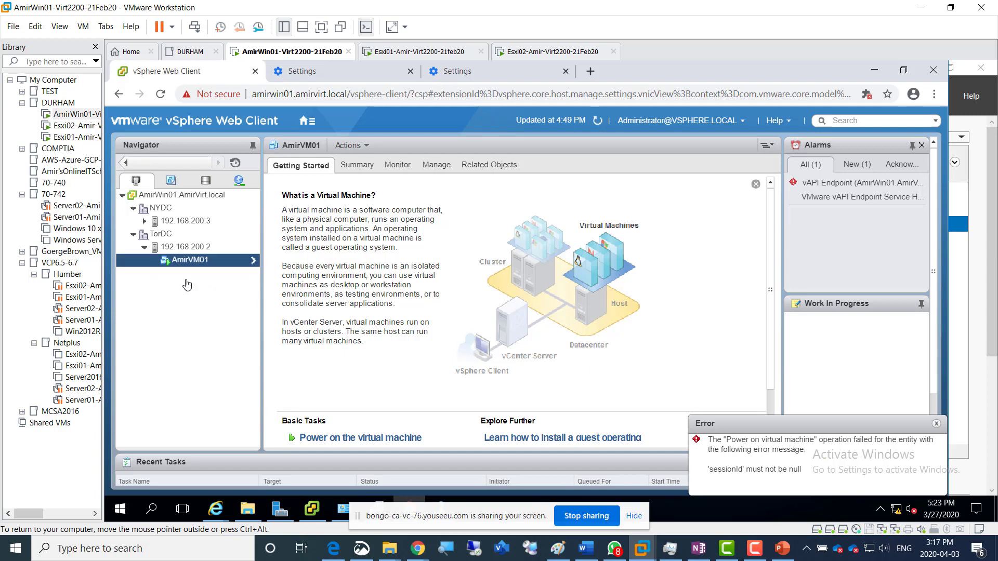
click(936, 424)
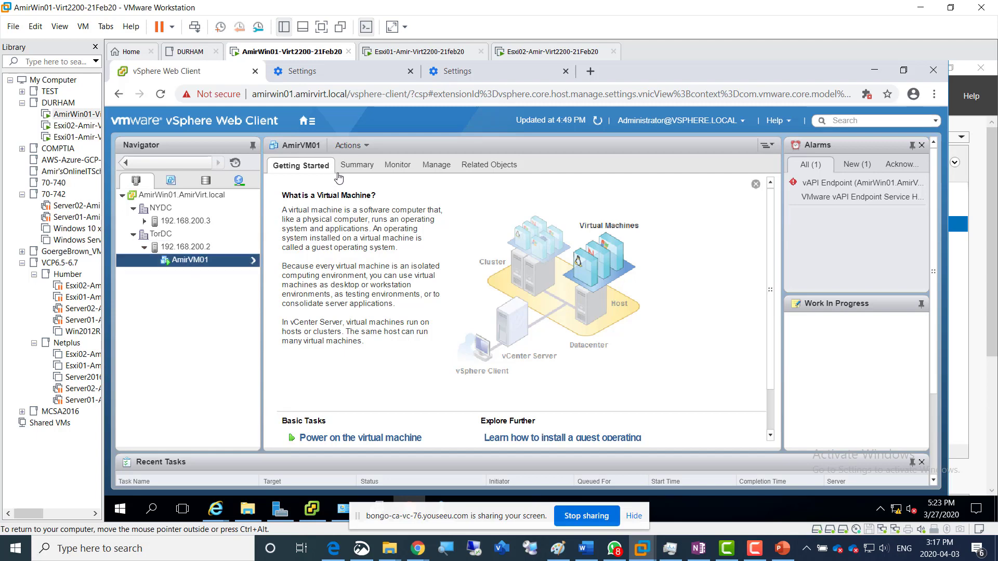
Check AmirVM01's summary and its boot output in the web console, and return to the vSphere Web Client
click(355, 165)
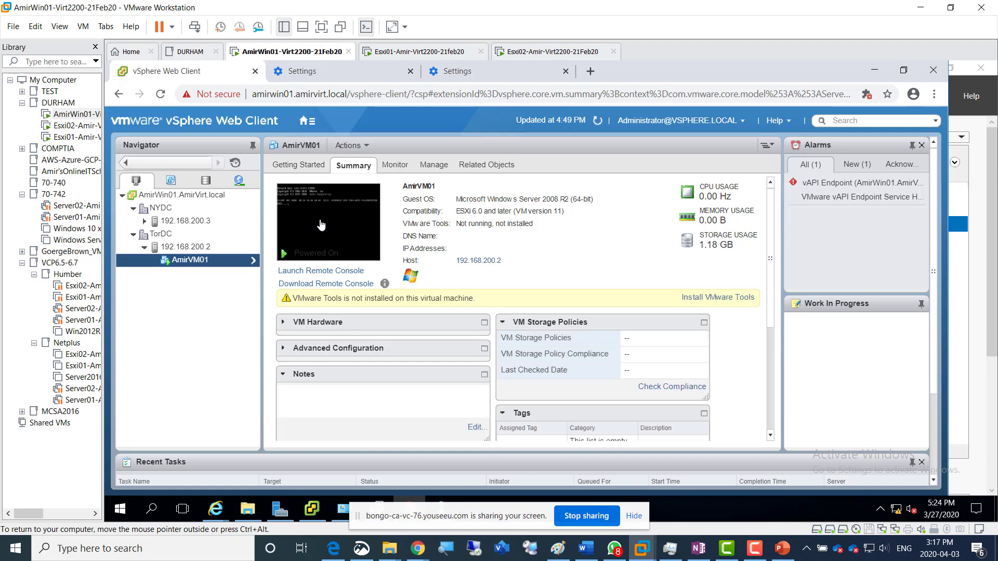
click(319, 229)
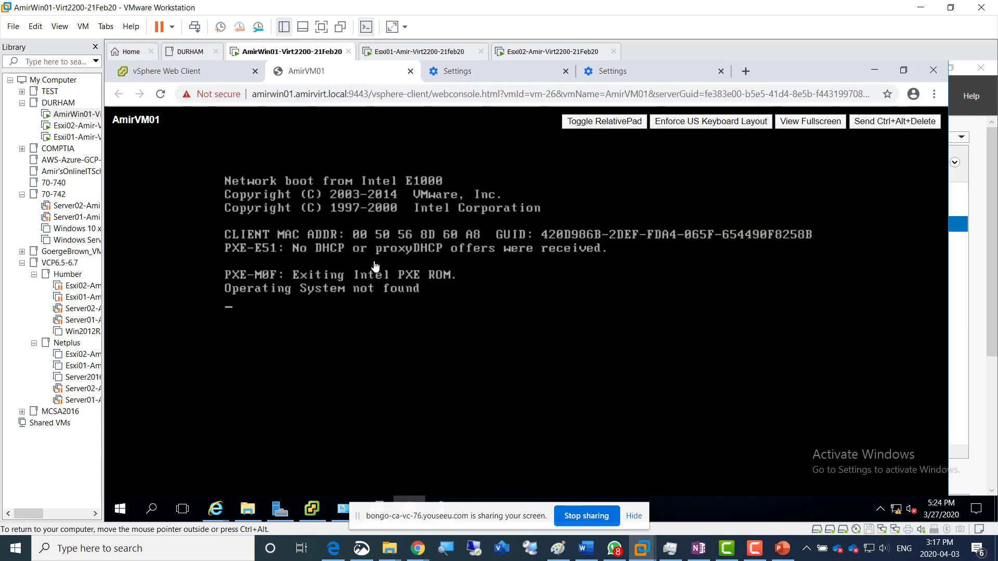
key(ctrl+alt)
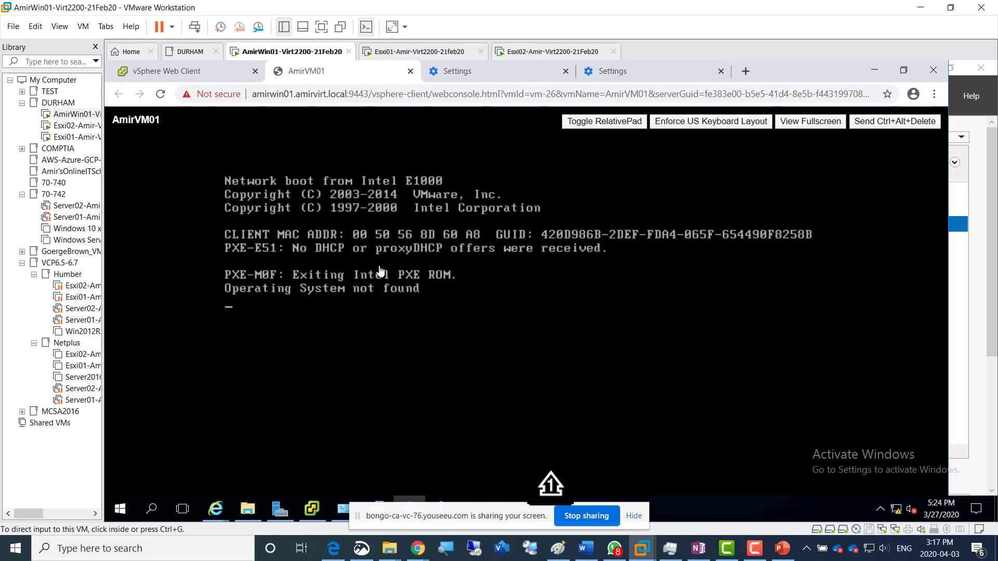
click(195, 79)
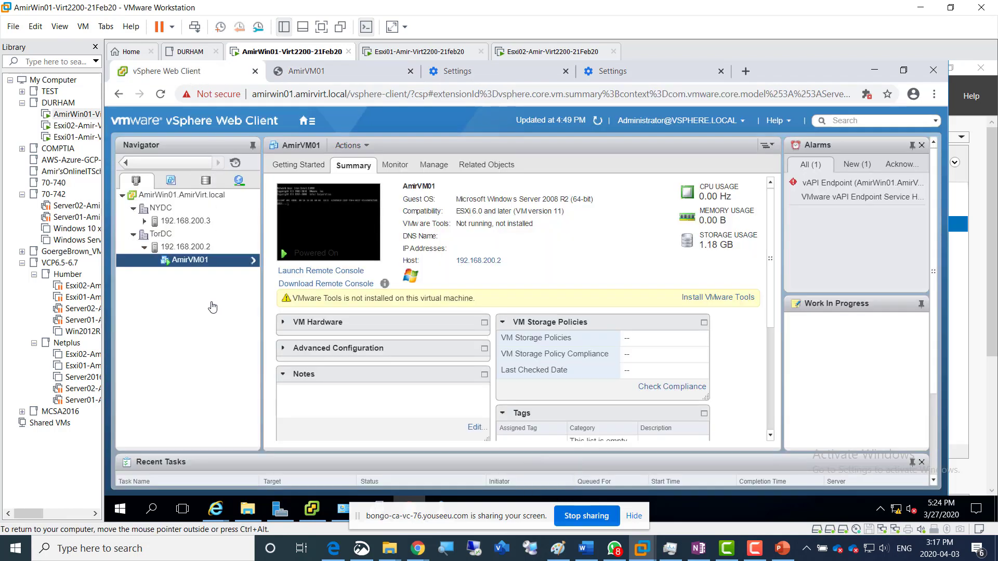
Start migrating AmirVM01 with the compute resource change only and choose 192.168.200.3 as the destination host
right_click(183, 267)
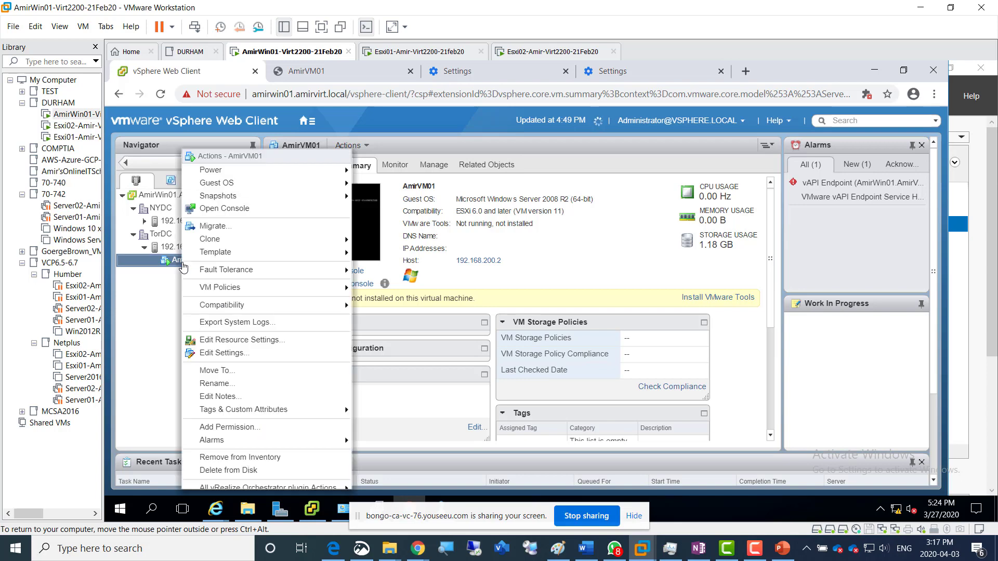
click(165, 291)
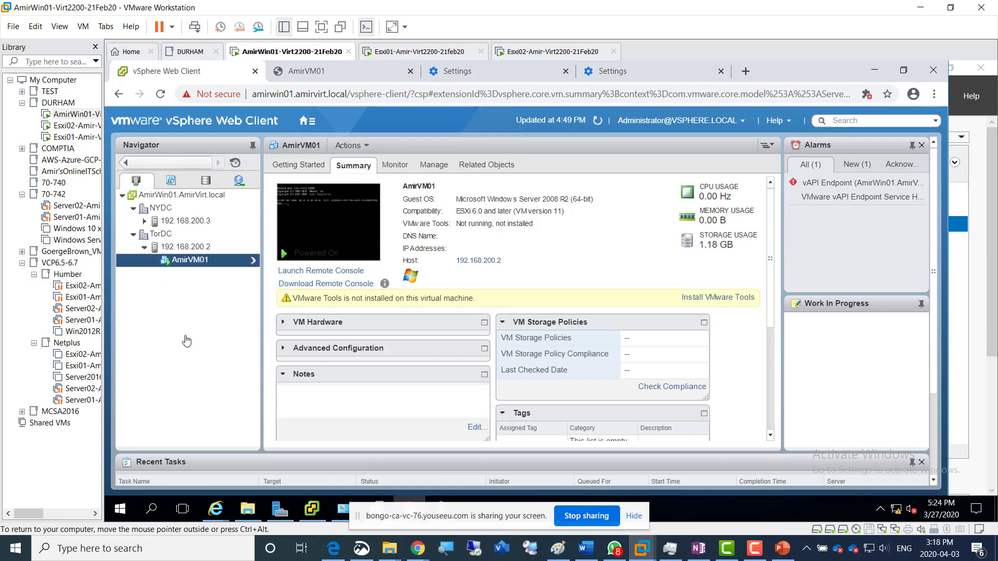
right_click(181, 266)
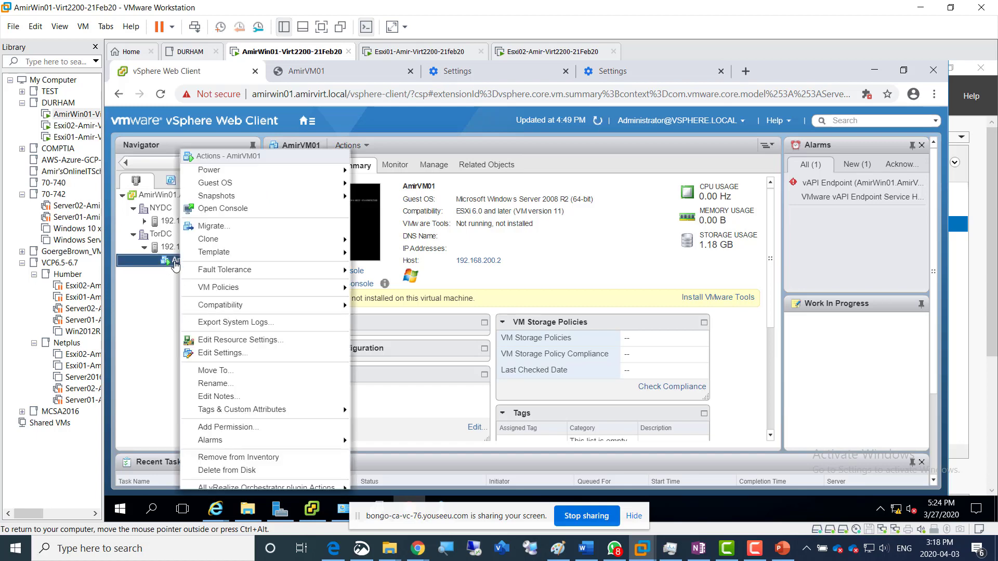
click(231, 231)
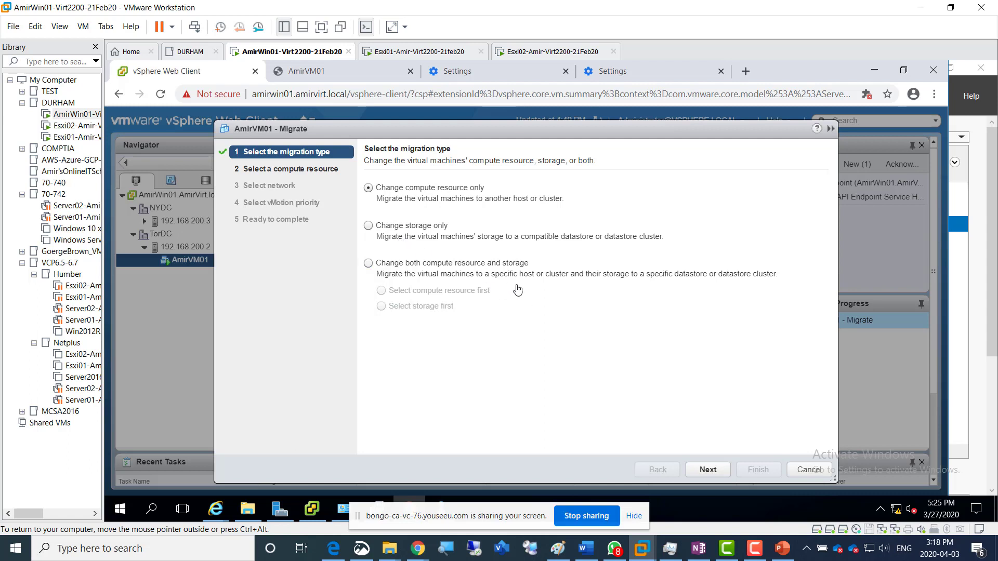
click(707, 470)
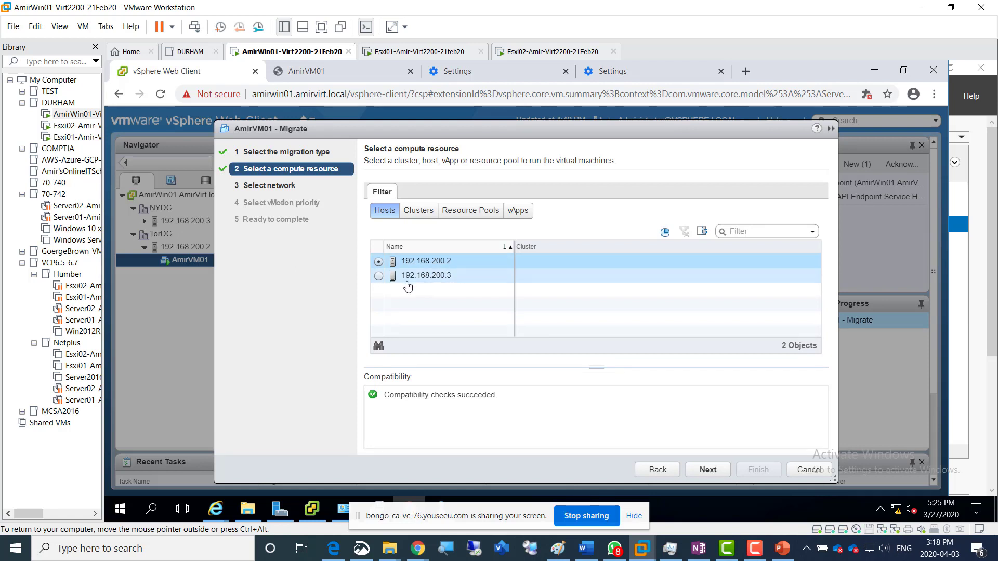
click(378, 277)
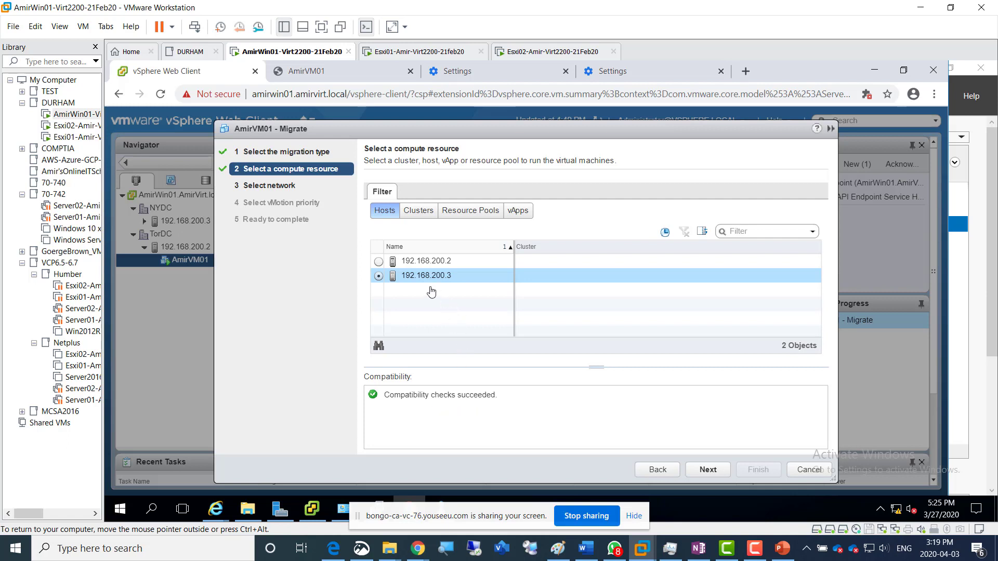
click(700, 469)
click(705, 477)
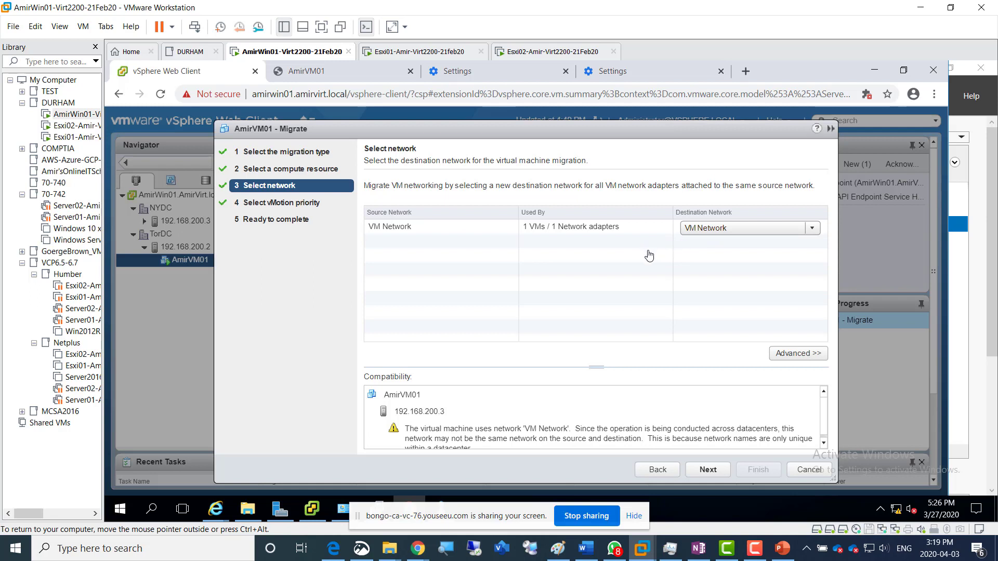
Review the network compatibility warning, keep VM Network as the destination network and schedule vMotion with high priority
scroll(733, 434, down, 1)
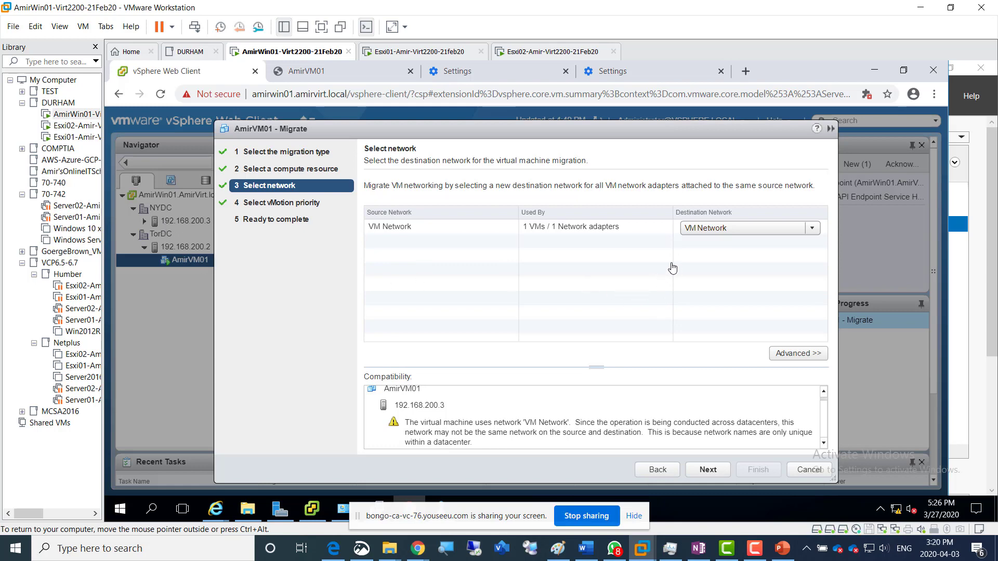
drag(583, 428, 492, 422)
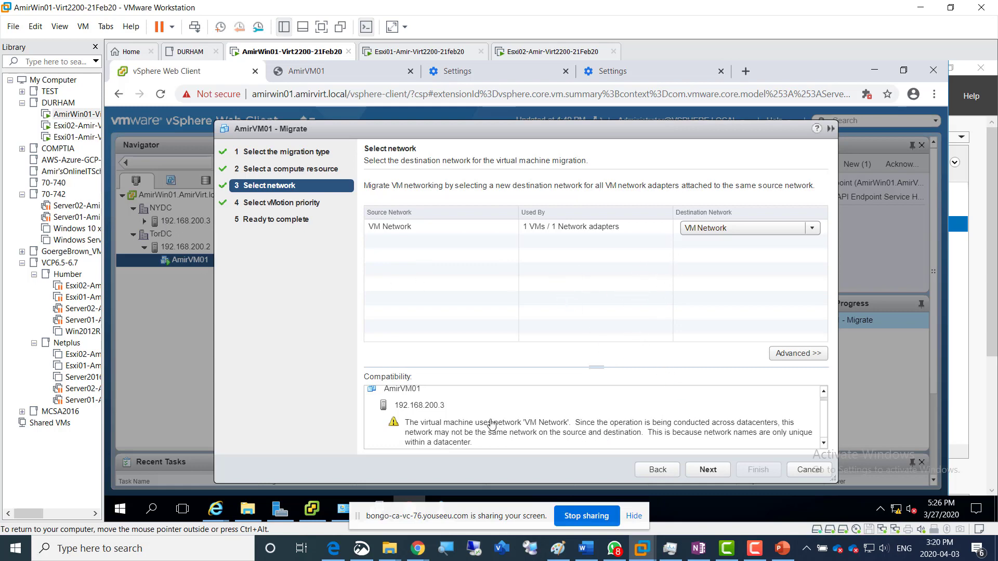
click(708, 470)
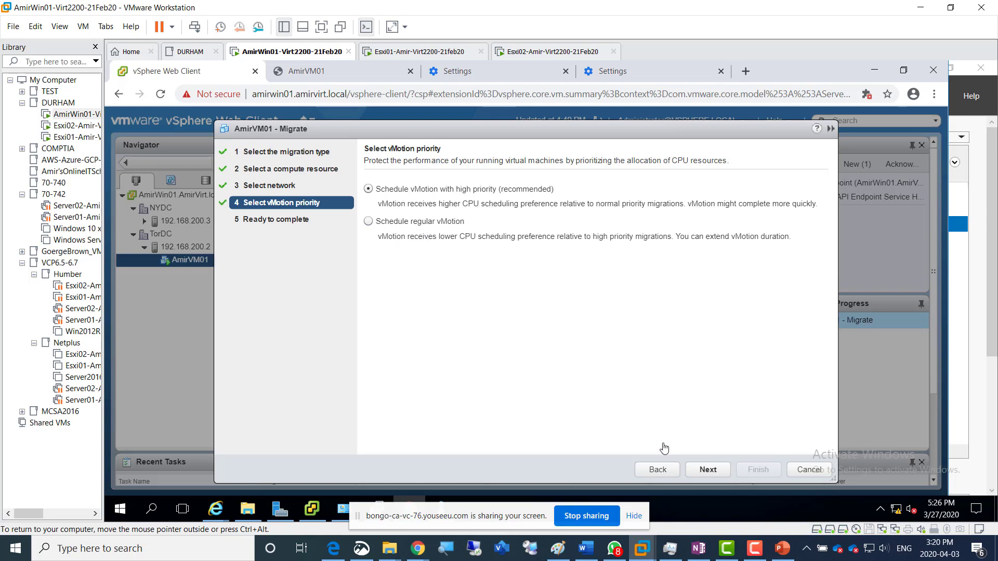
click(711, 475)
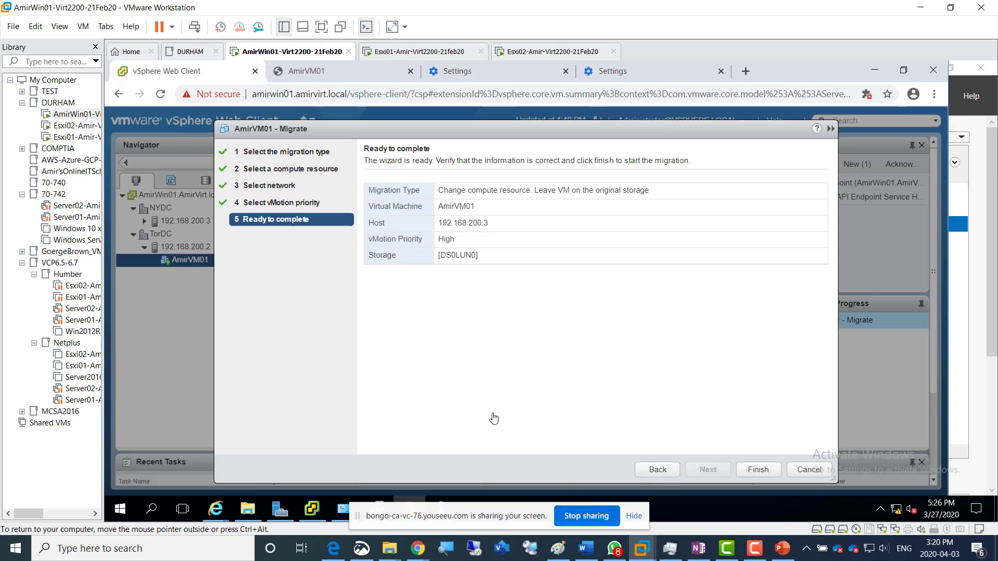
Switch to Snip & Sketch and capture the Migrate wizard's Ready to complete page
click(362, 549)
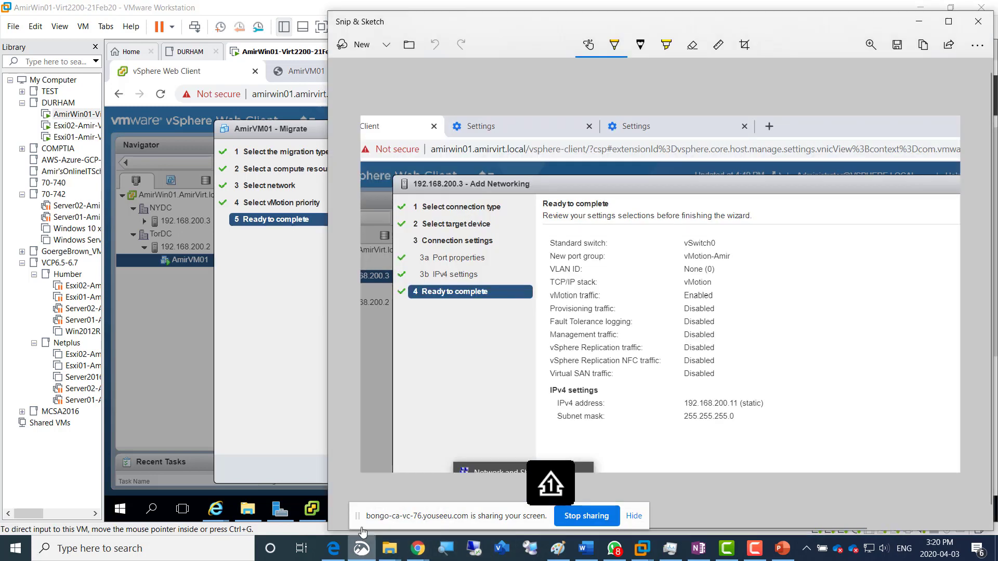
click(354, 46)
drag(122, 69, 875, 482)
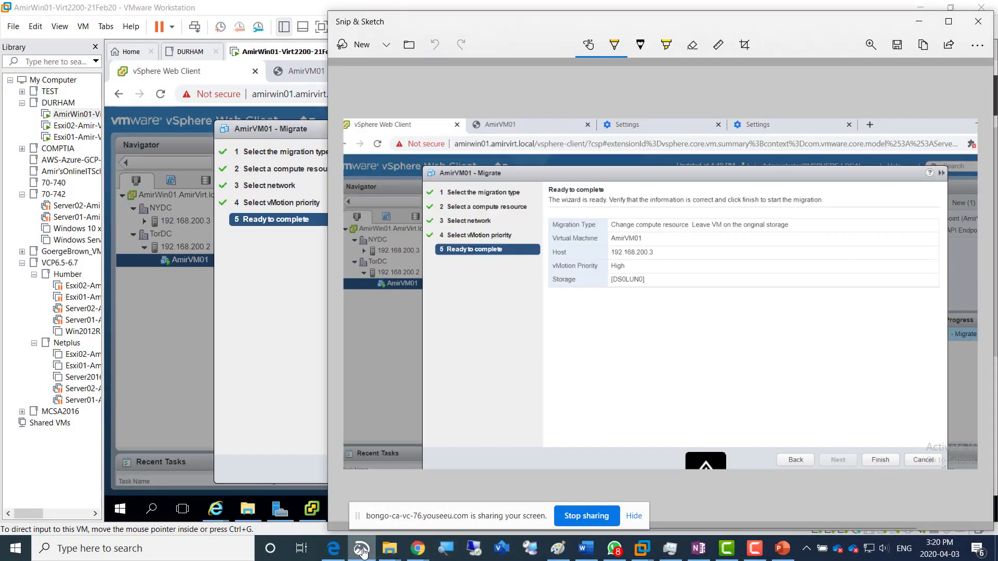
Switch to the OneNote lab page, add the caption "Screenshot 8 = Ready to vMotion from esxi01 to esxi02" below the last image, and paste the capture
click(333, 548)
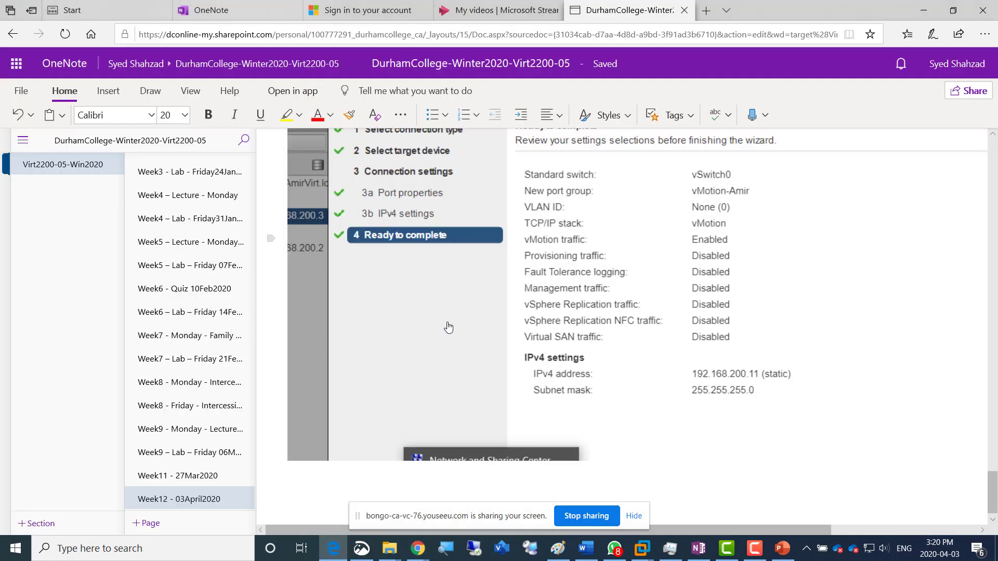
scroll(447, 325, up, 5)
scroll(407, 406, down, 6)
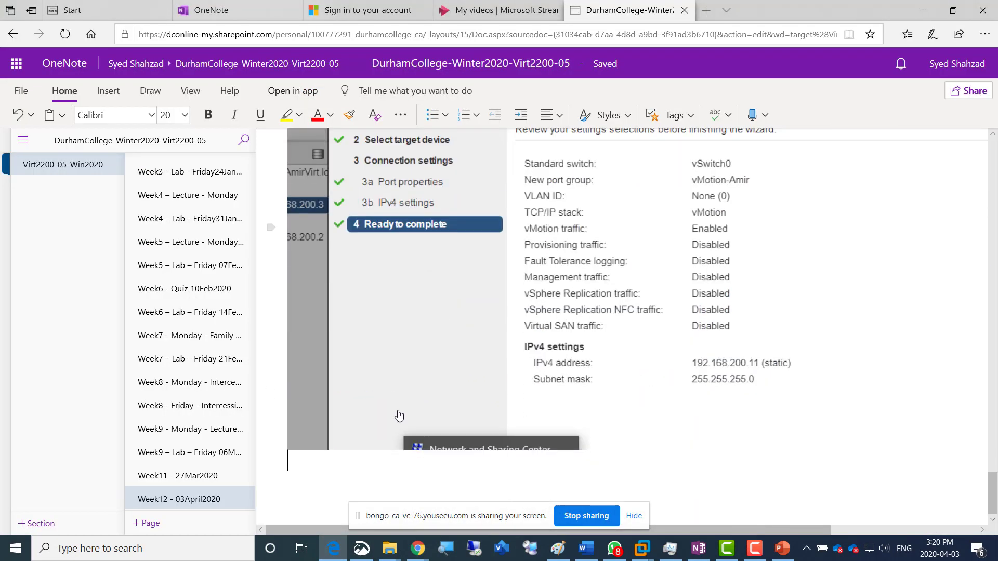
text(Screenshot 8 = R)
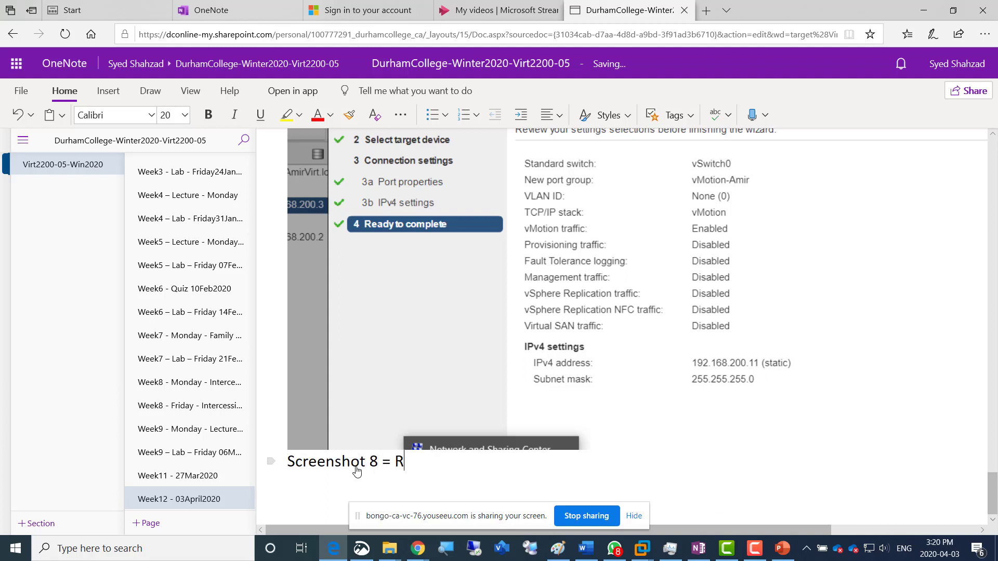
text(eady to vMotion)
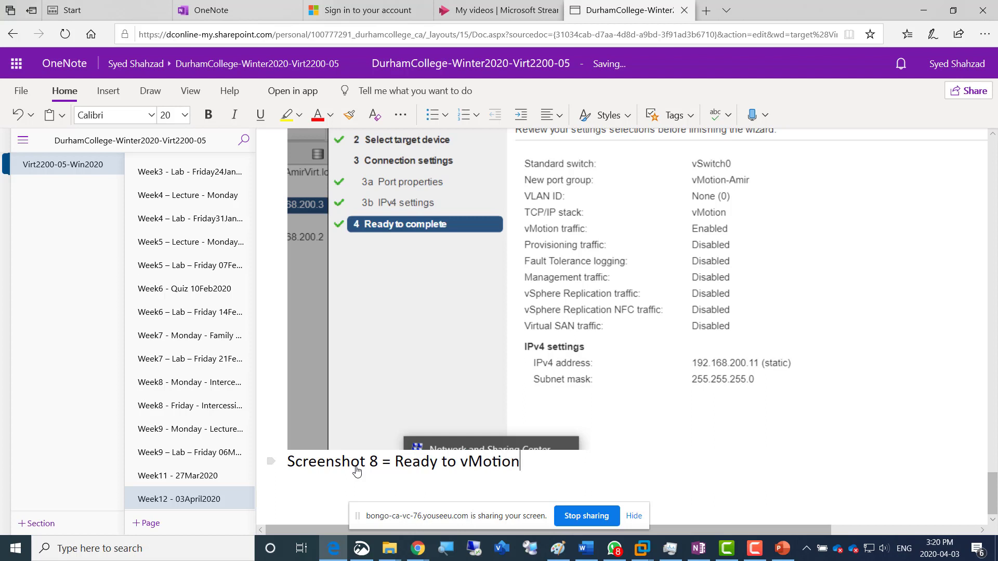
text( from esxi01 to esxi02)
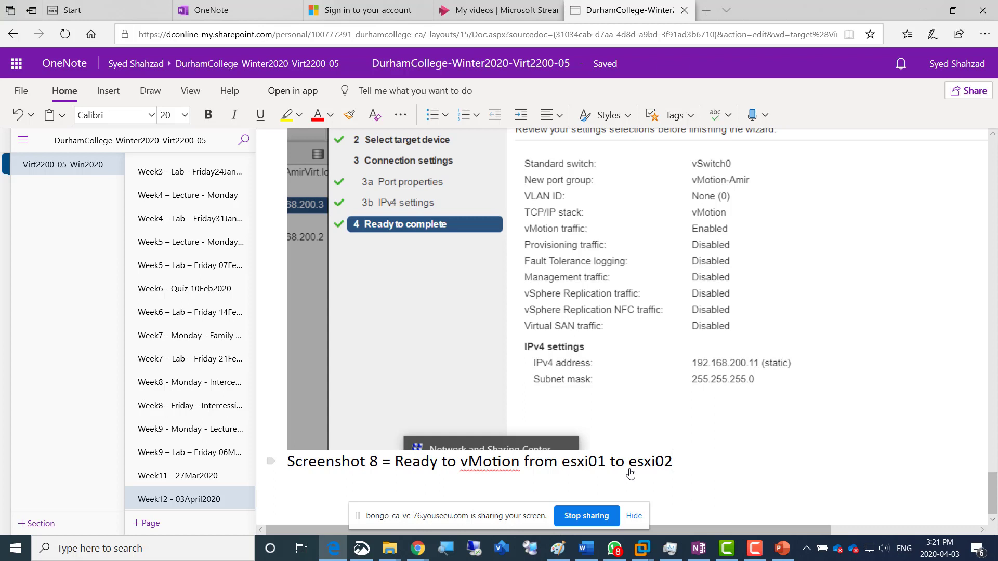
key(ctrl+v)
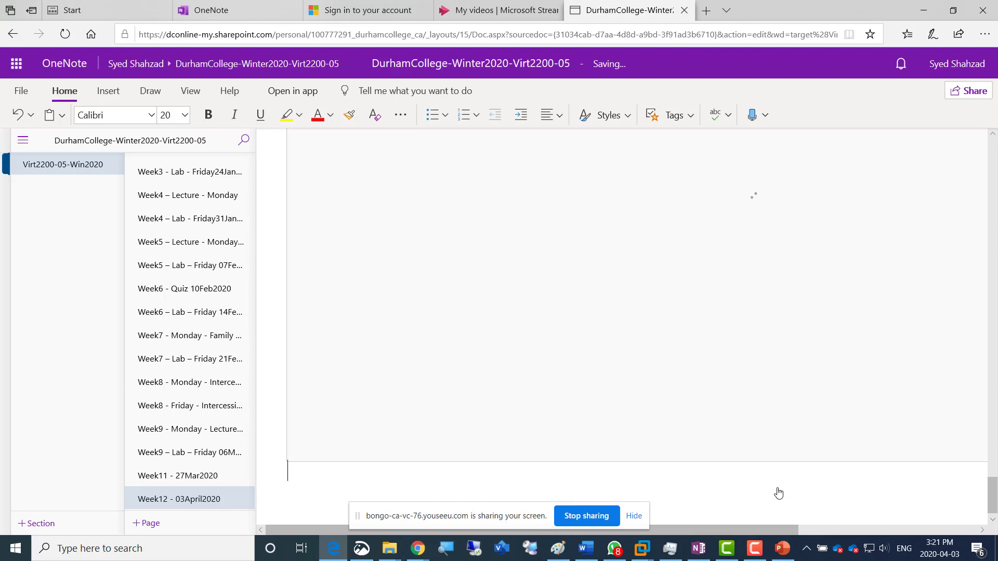
Return to the vSphere Web Client, finish the AmirVM01 migration wizard and follow the relocation in the recent tasks
key(alt+Tab)
key(alt+Tab)
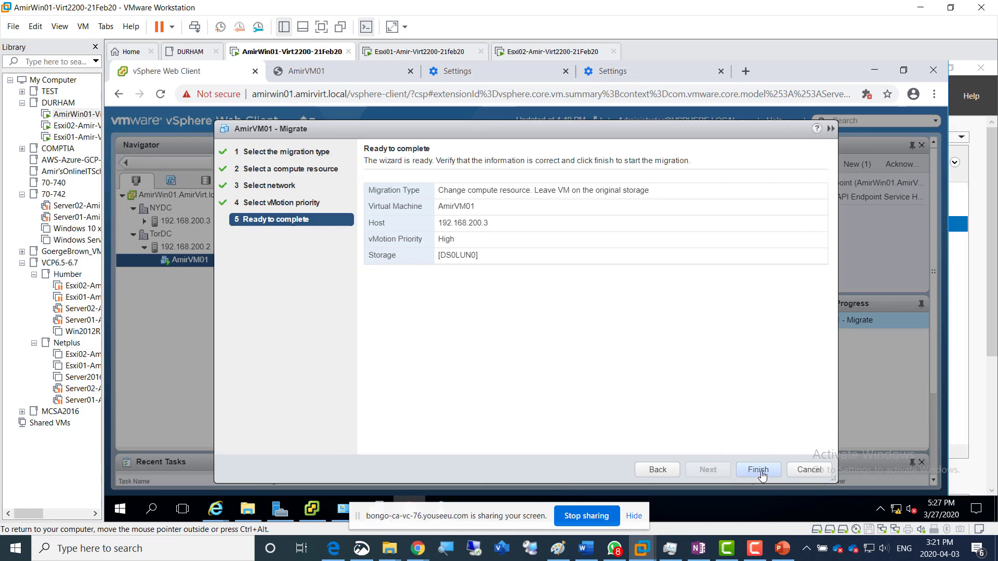
click(761, 475)
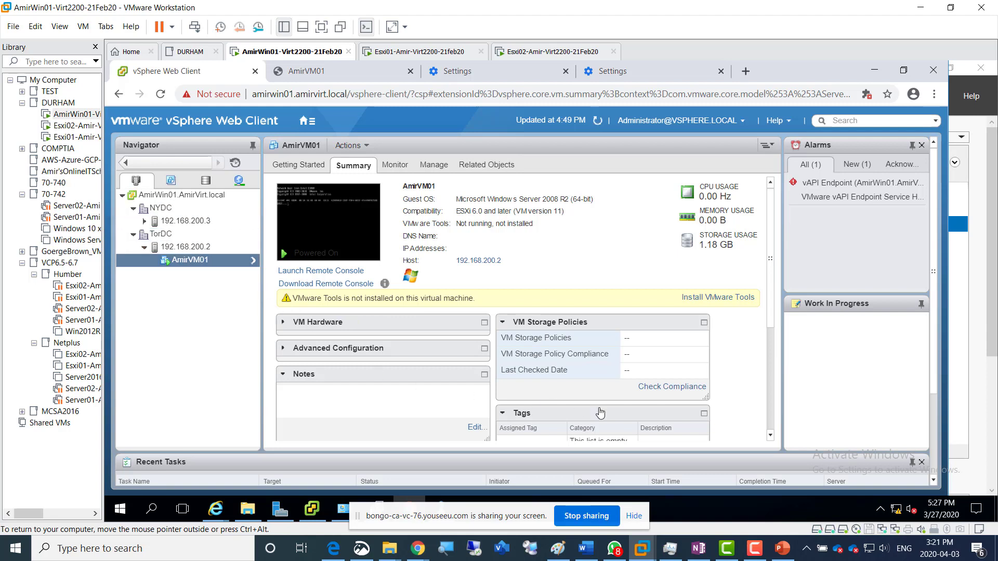
click(935, 482)
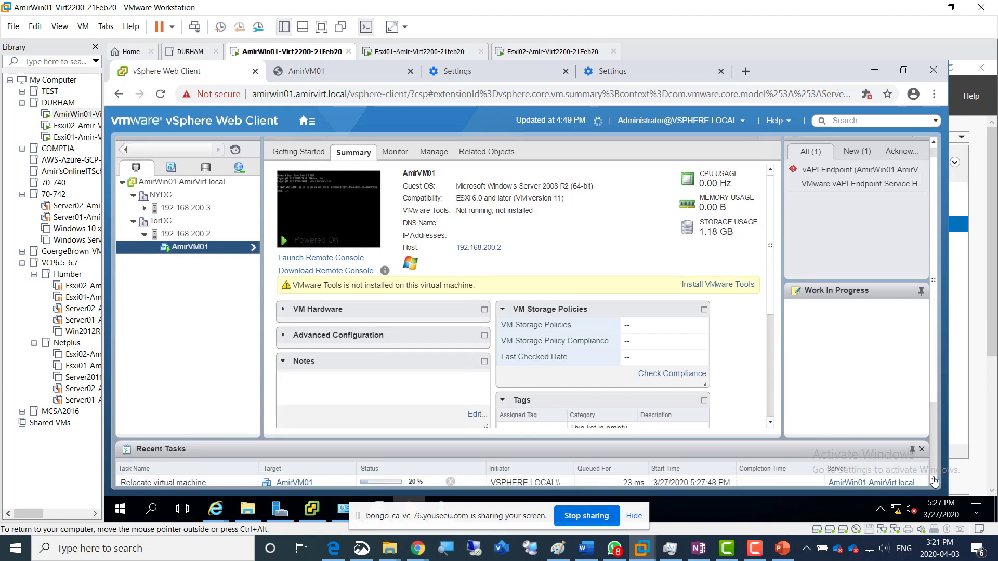
click(934, 482)
click(934, 482)
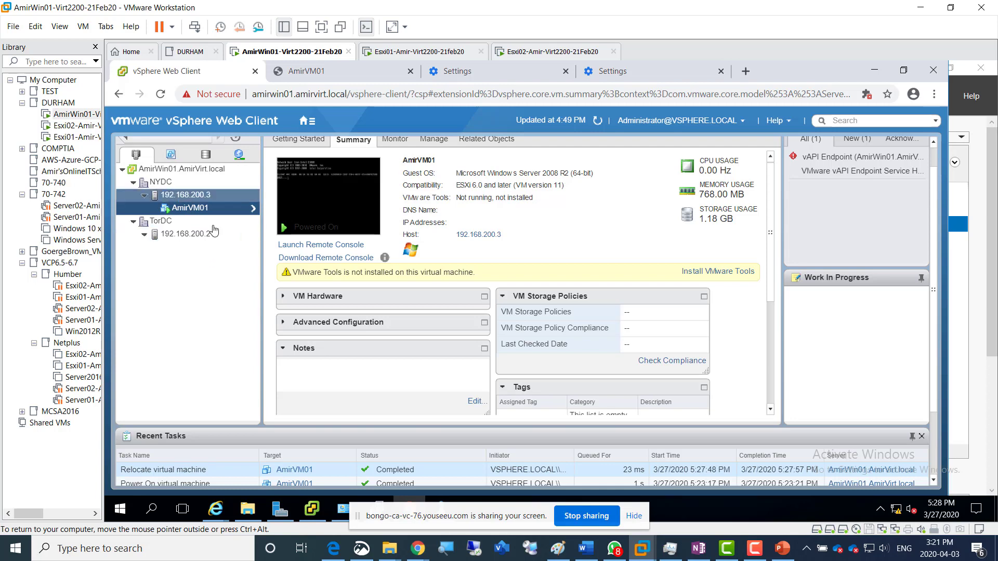
Switch to Snip & Sketch and capture the vSphere Web Client showing AmirVM01 under host 192.168.200.3
key(Caps_Lock)
click(362, 550)
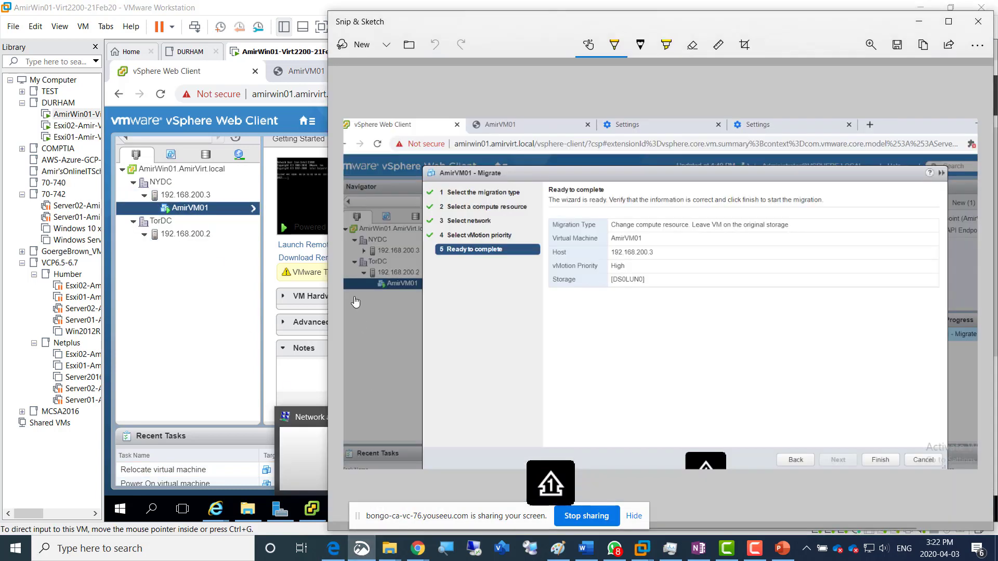
click(348, 51)
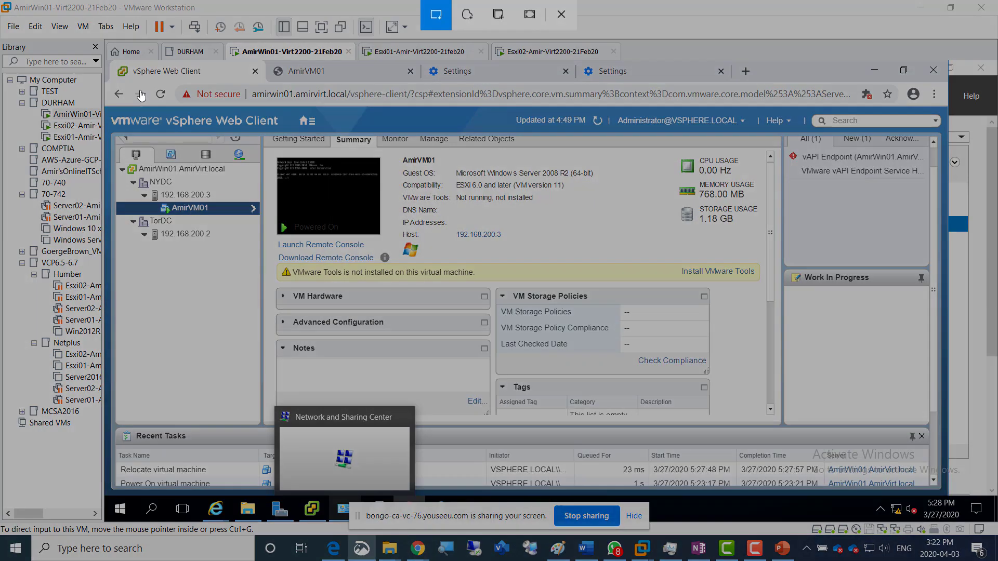
mouse_move(110, 54)
mouse_down()
mouse_move(294, 85)
mouse_move(707, 415)
mouse_move(752, 402)
mouse_up()
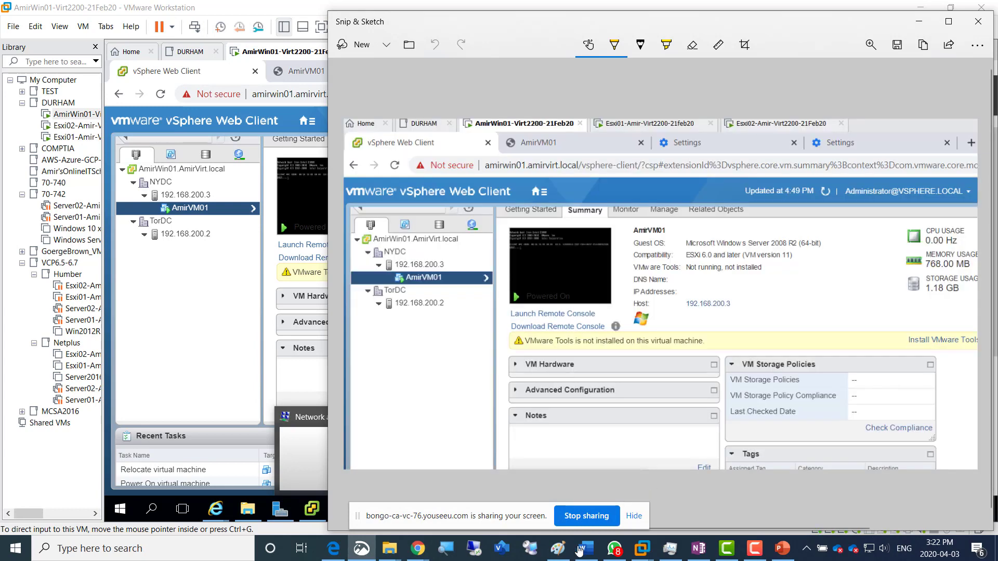
Switch to the OneNote lab page, add the caption "Screenshot 9 = VM migrated successfully to Esxi02" at the end, and paste the capture
click(343, 554)
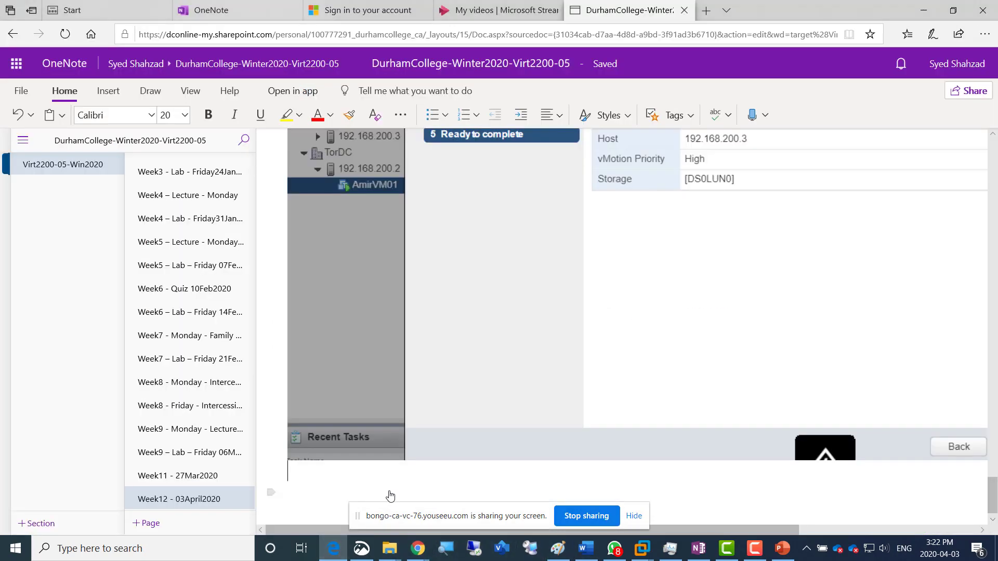
scroll(413, 419, up, 5)
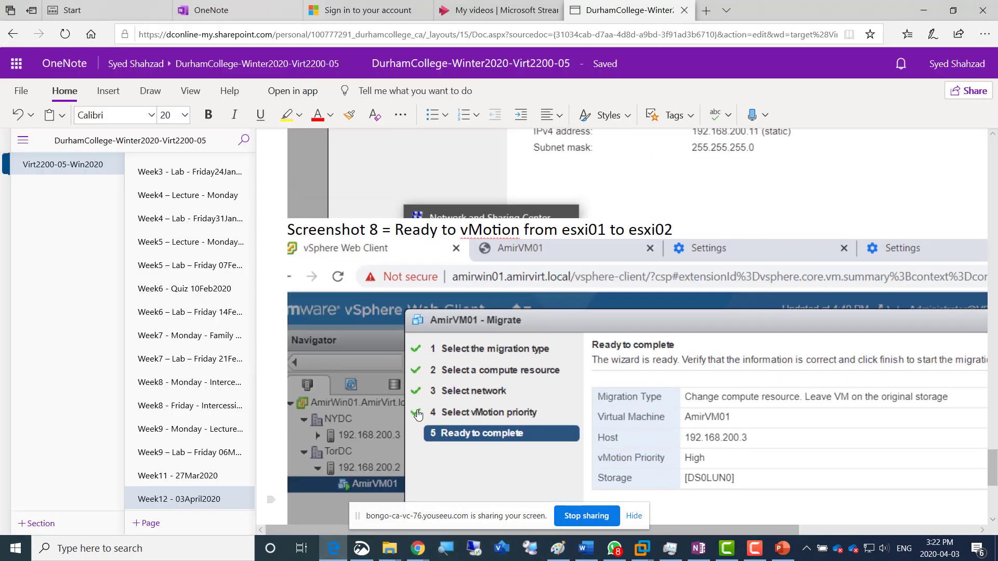
scroll(416, 414, down, 5)
click(361, 476)
text(Screenshot )
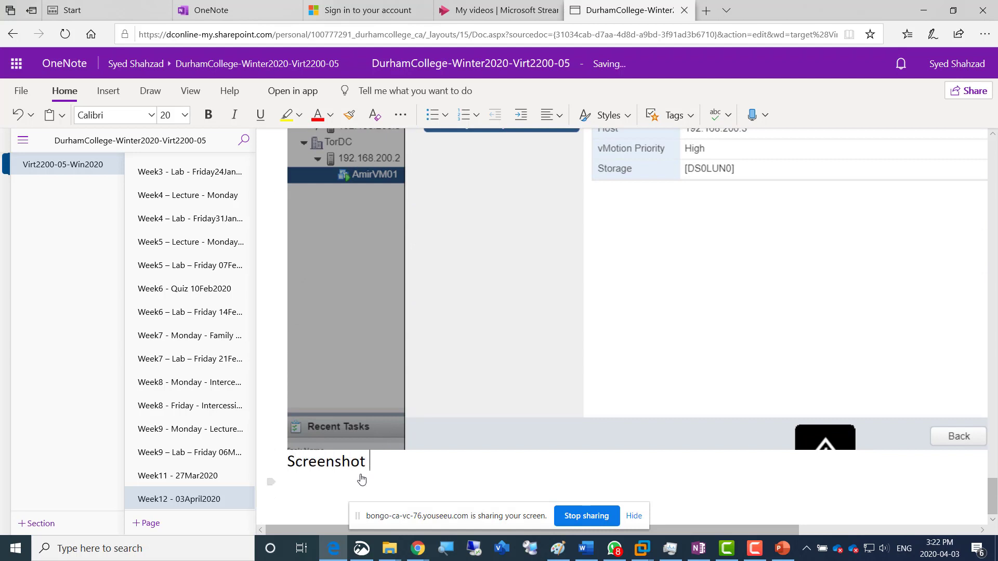
text(9 = VM migrated successfully to Esxi02)
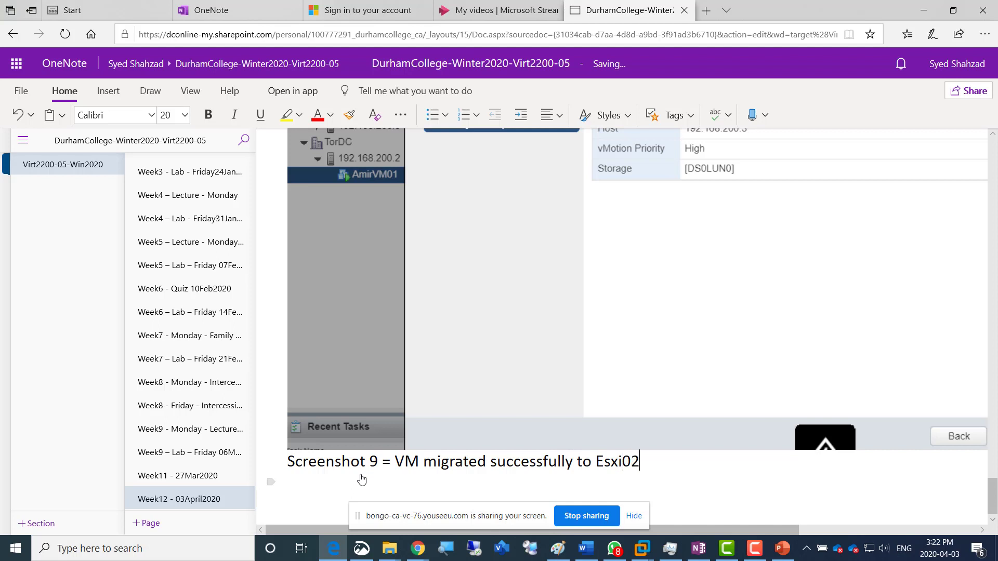
key(Return)
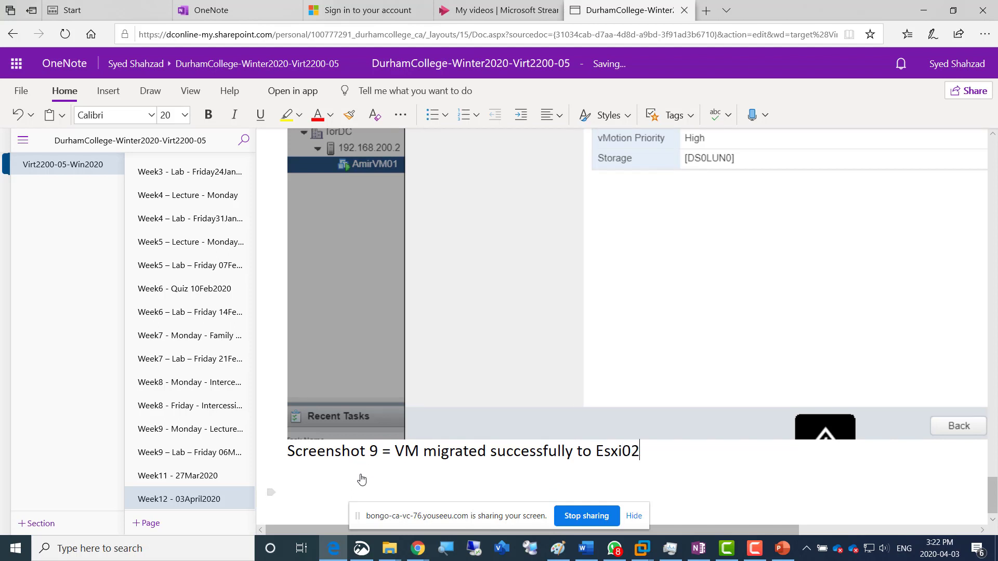
key(ctrl+v)
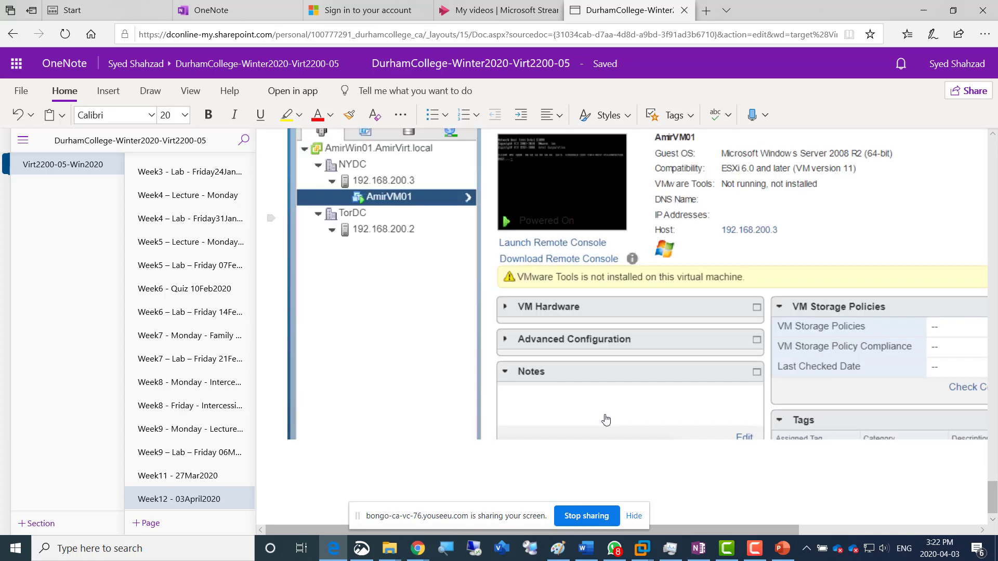
Switch to the vSphere Web Client and run a compute-resource-only migration of AmirVM01 to host 192.168.200.3 with high vMotion priority
key(alt+Tab)
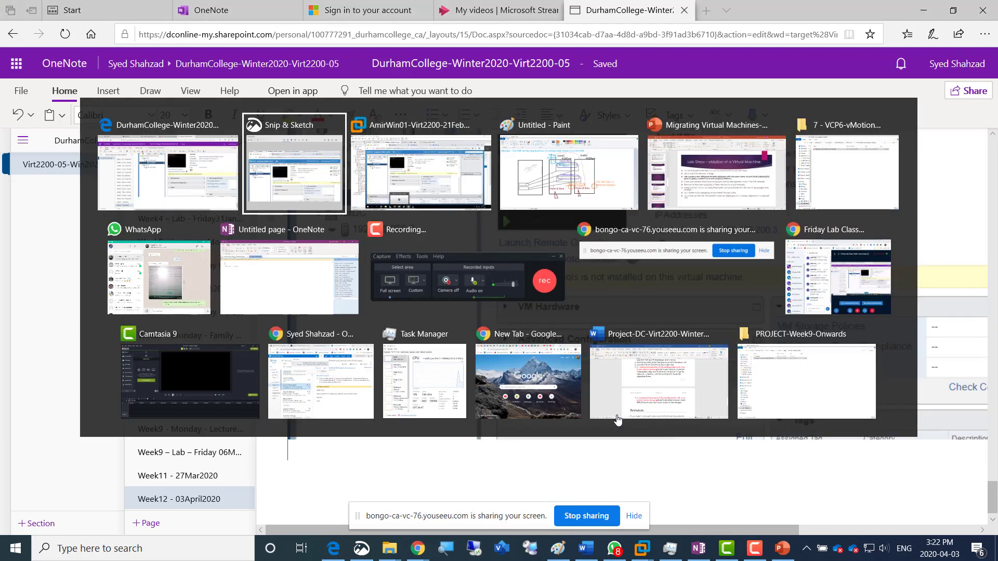
key(alt+Tab)
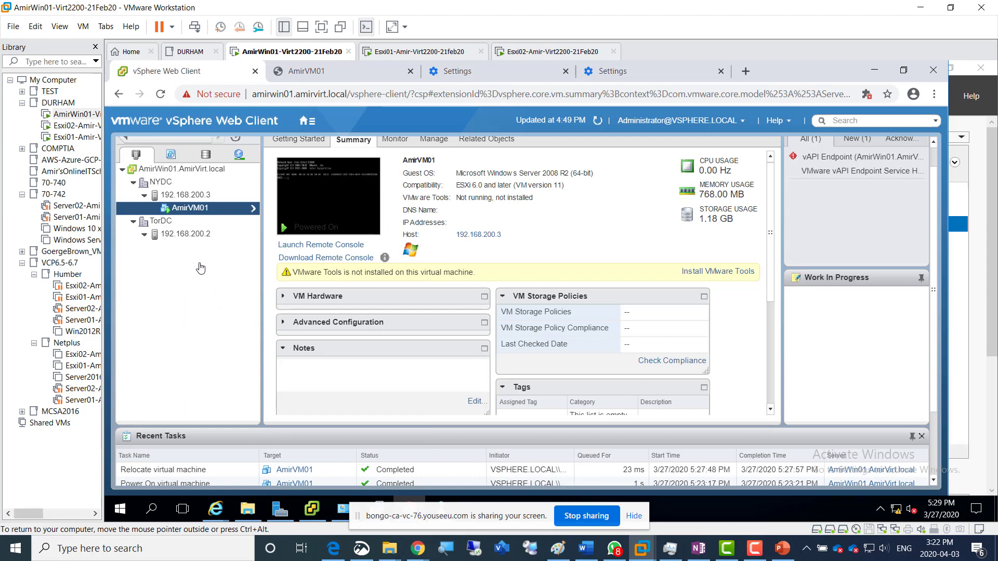
right_click(197, 210)
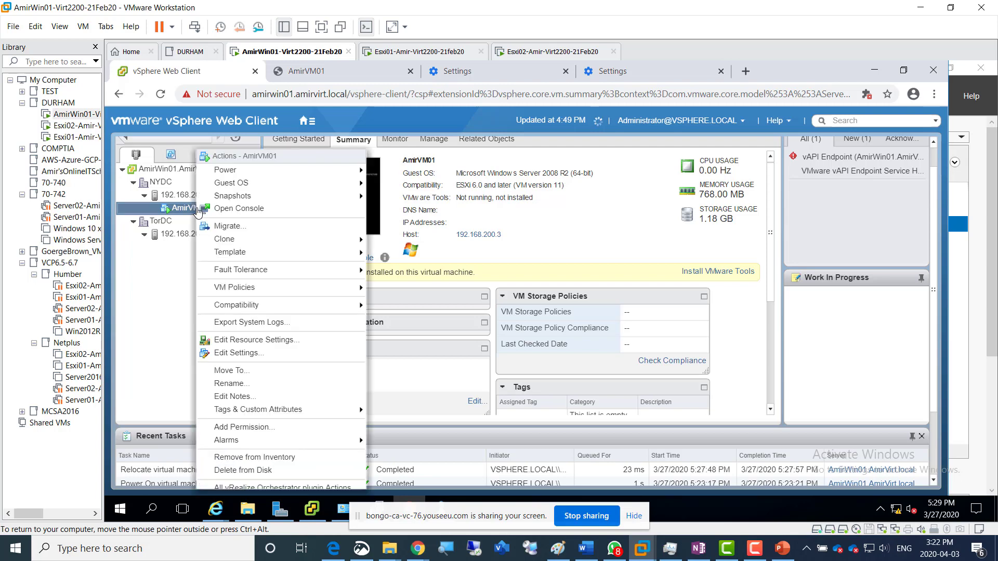
click(274, 226)
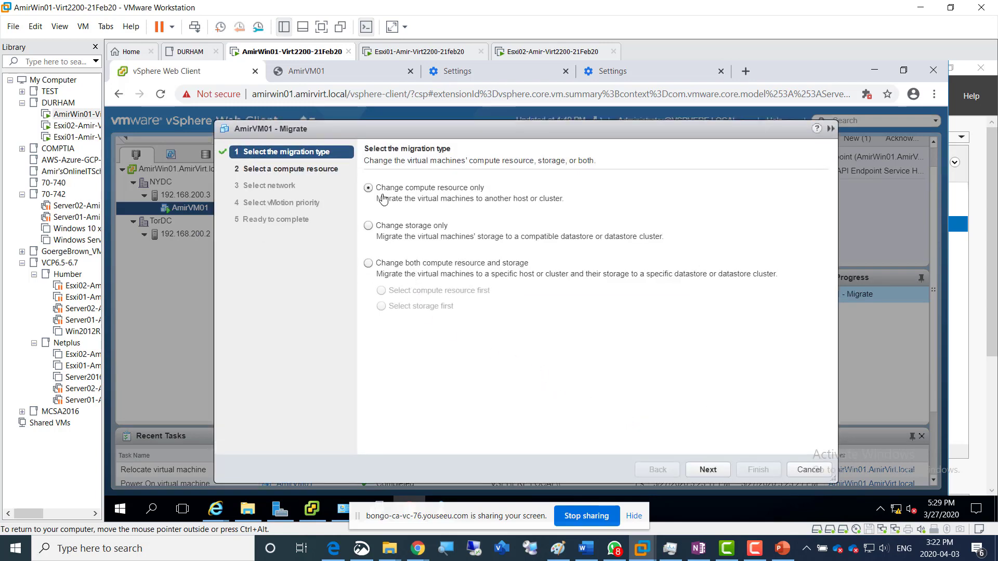
click(720, 474)
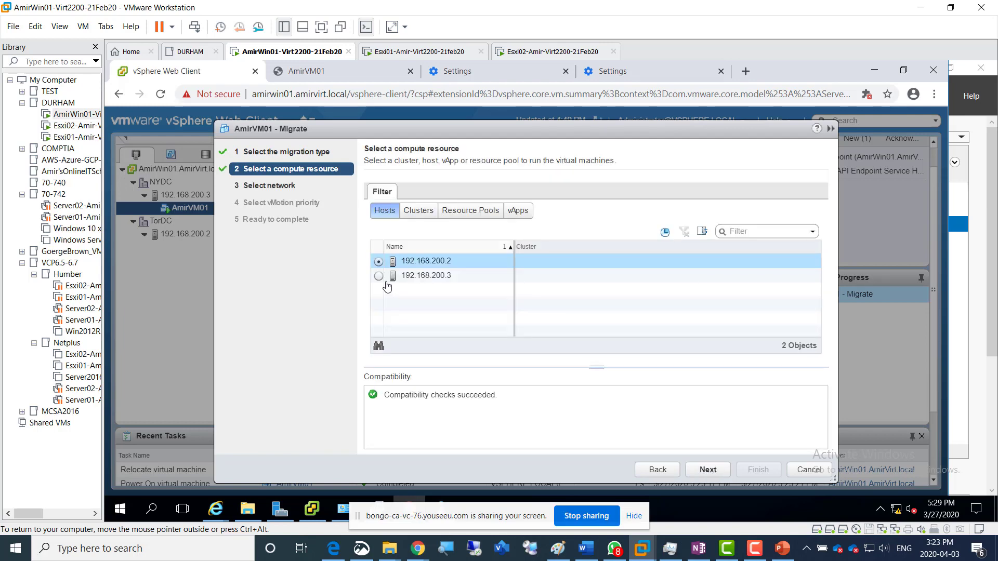
click(428, 277)
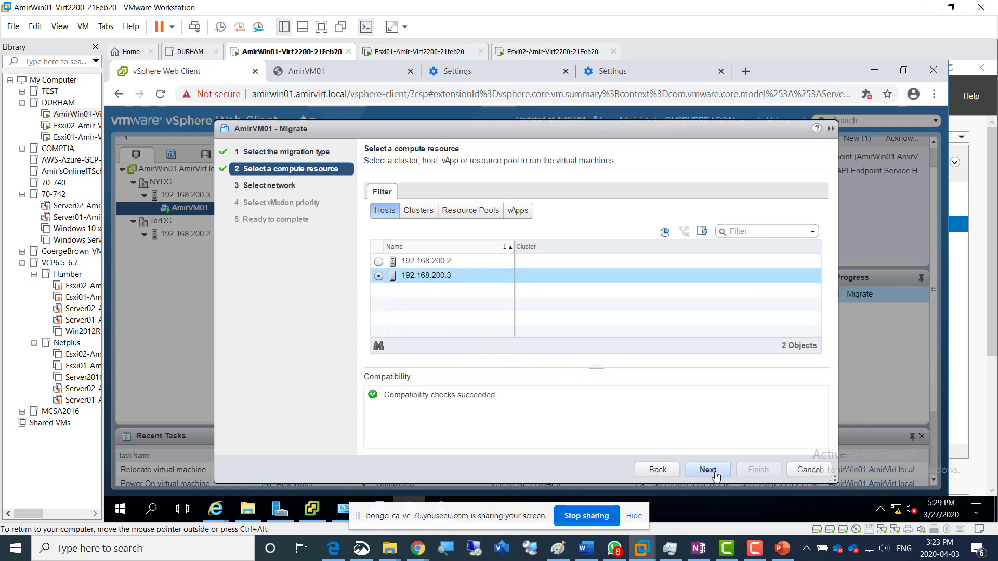
click(708, 470)
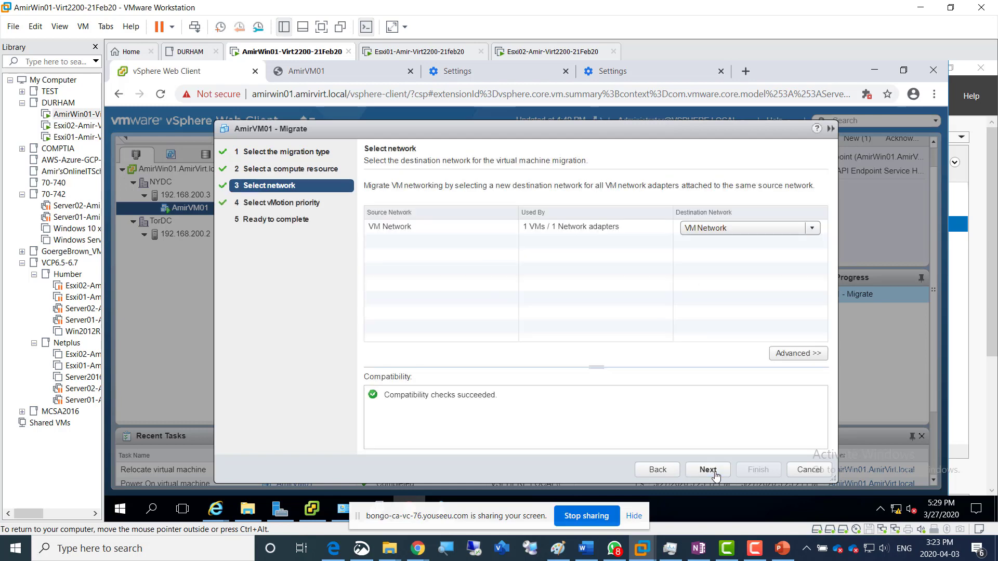
click(714, 474)
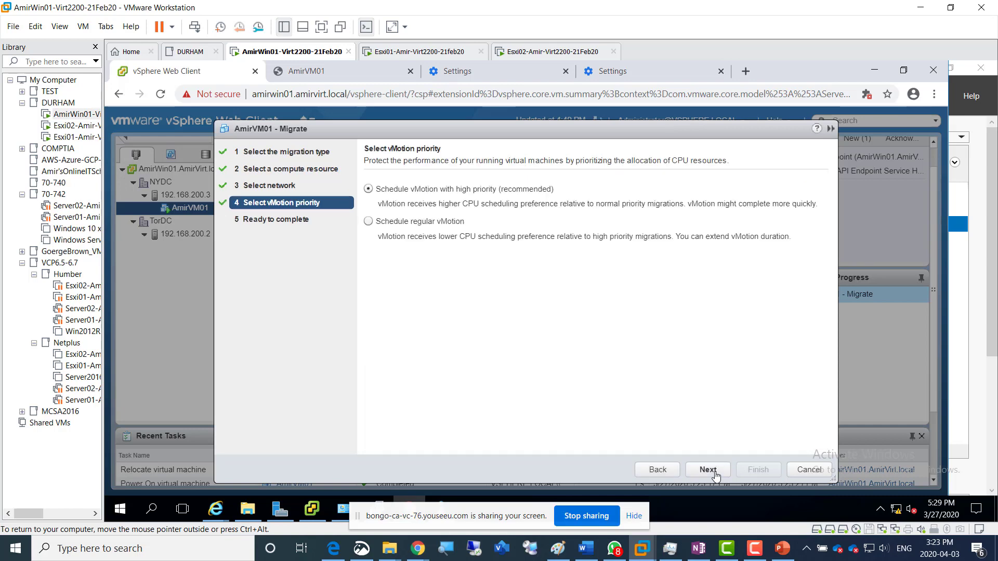
click(715, 474)
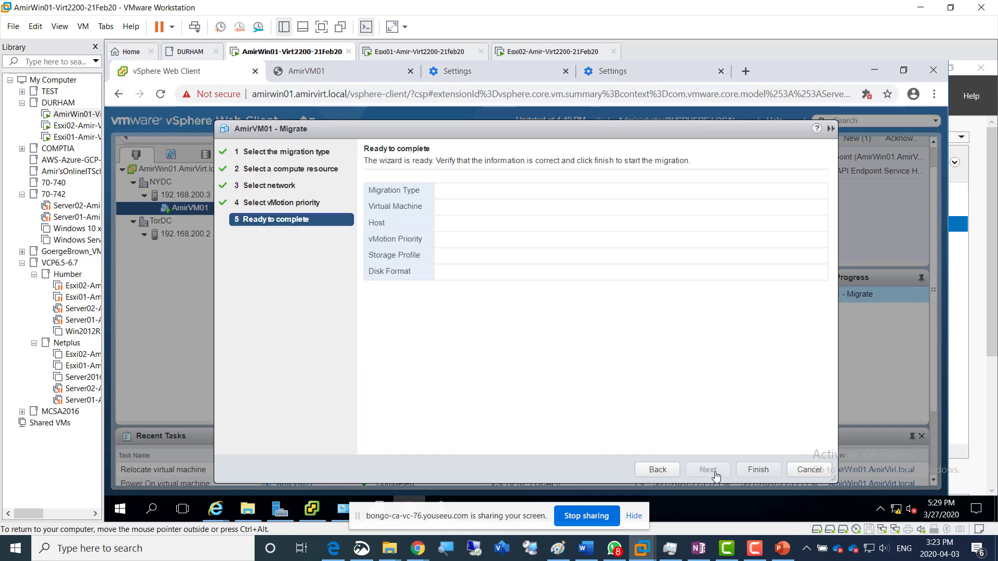
click(766, 475)
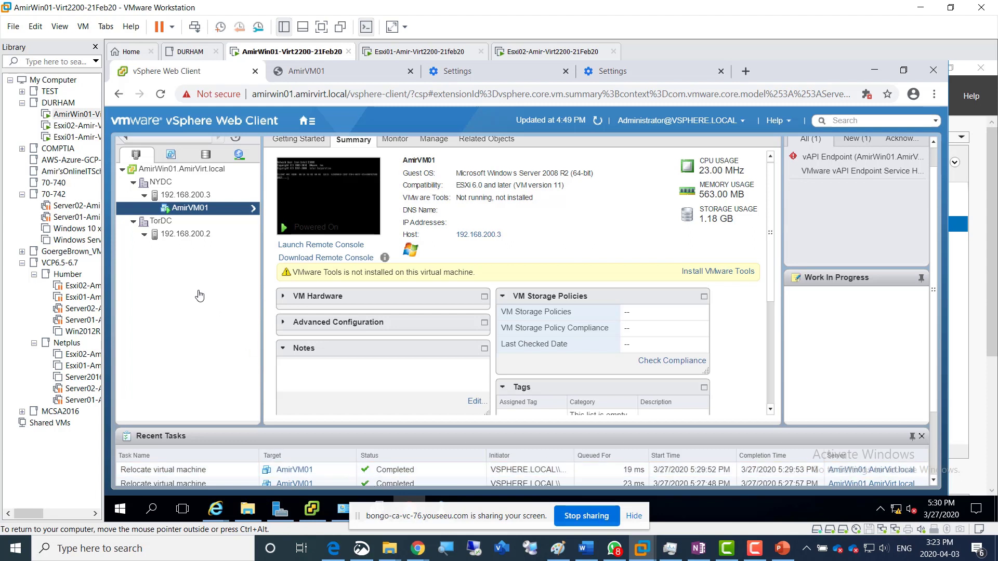
Migrate AmirVM01 to host 192.168.200.2, using VM Network as the destination network and high vMotion priority
right_click(178, 213)
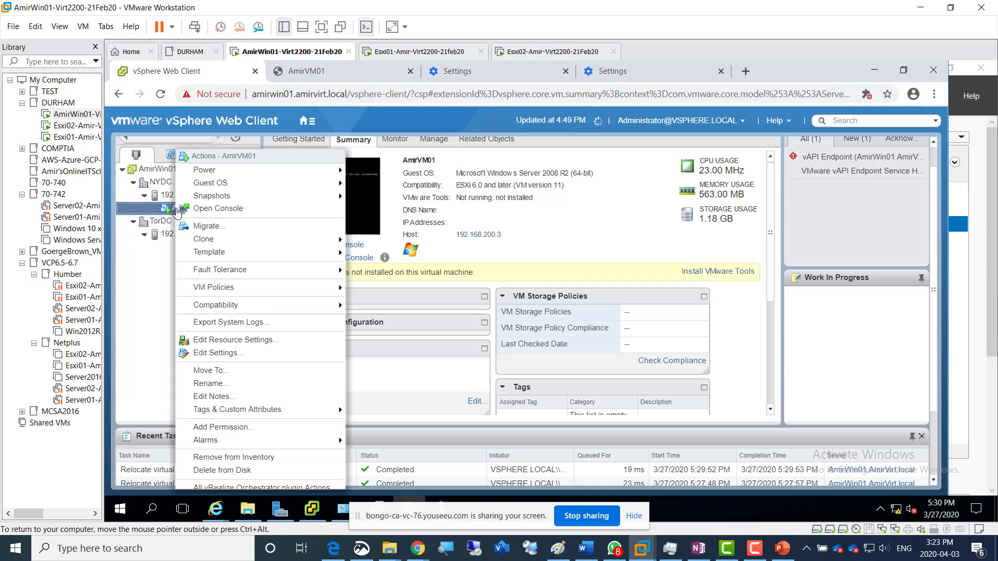
click(241, 231)
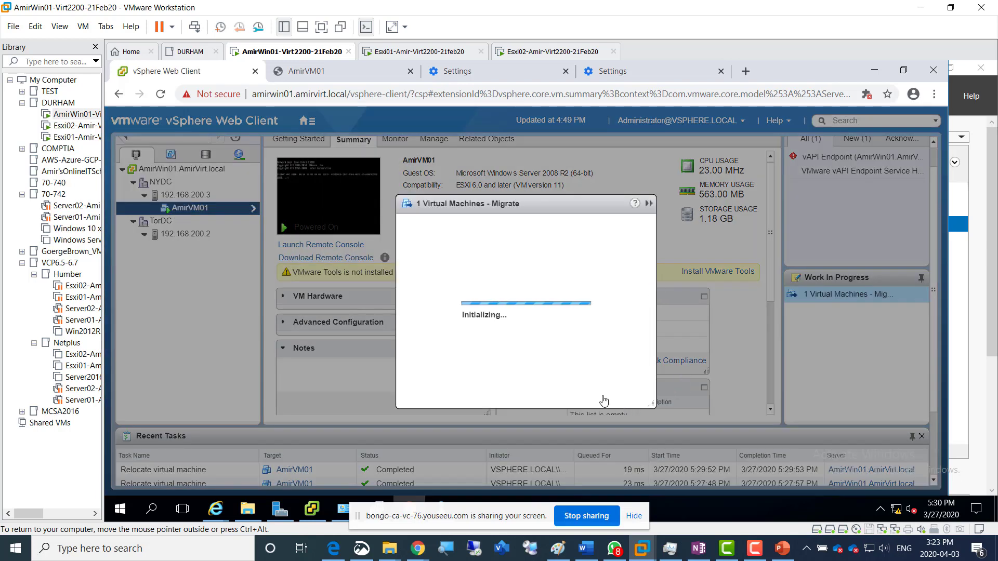
click(703, 470)
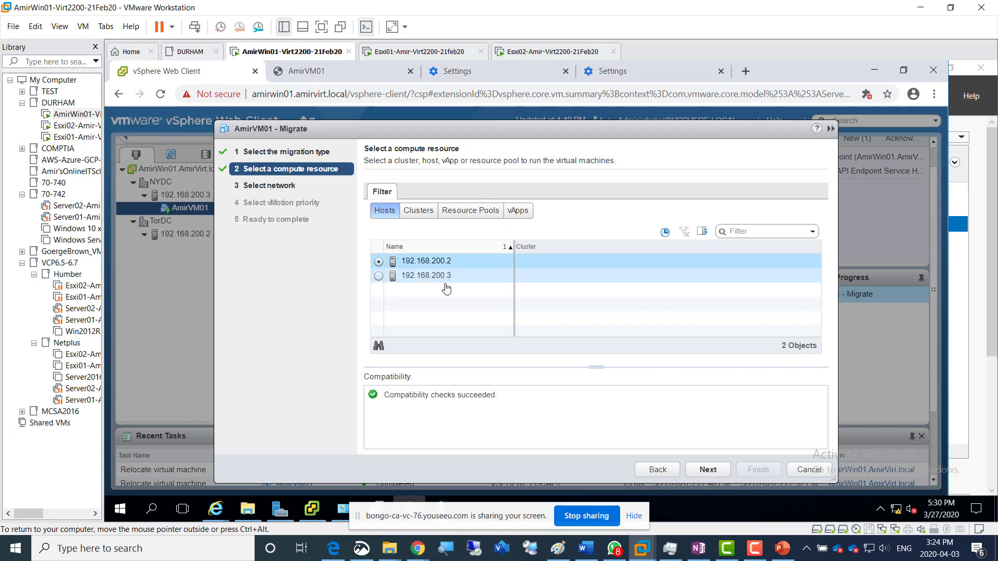
click(717, 476)
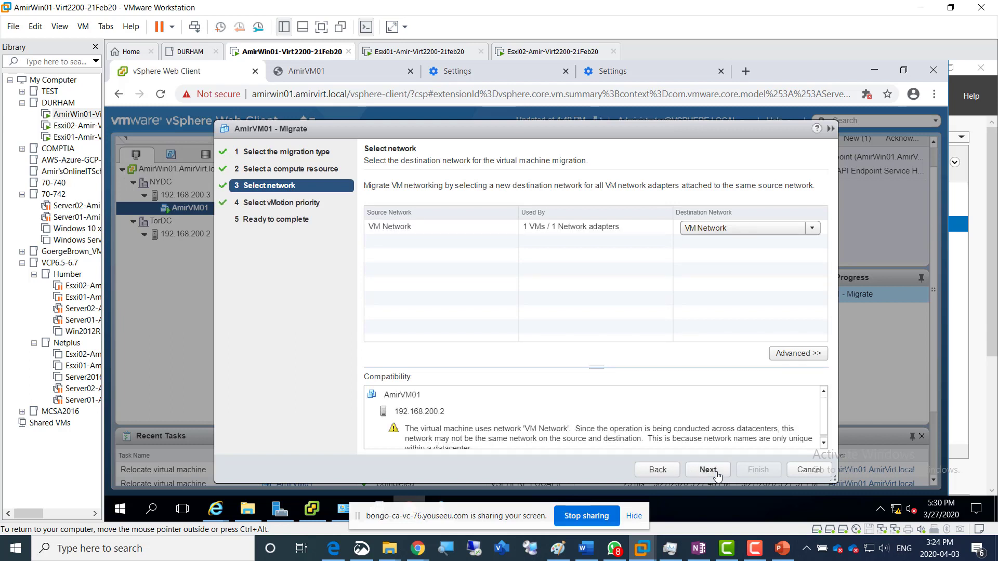
click(716, 474)
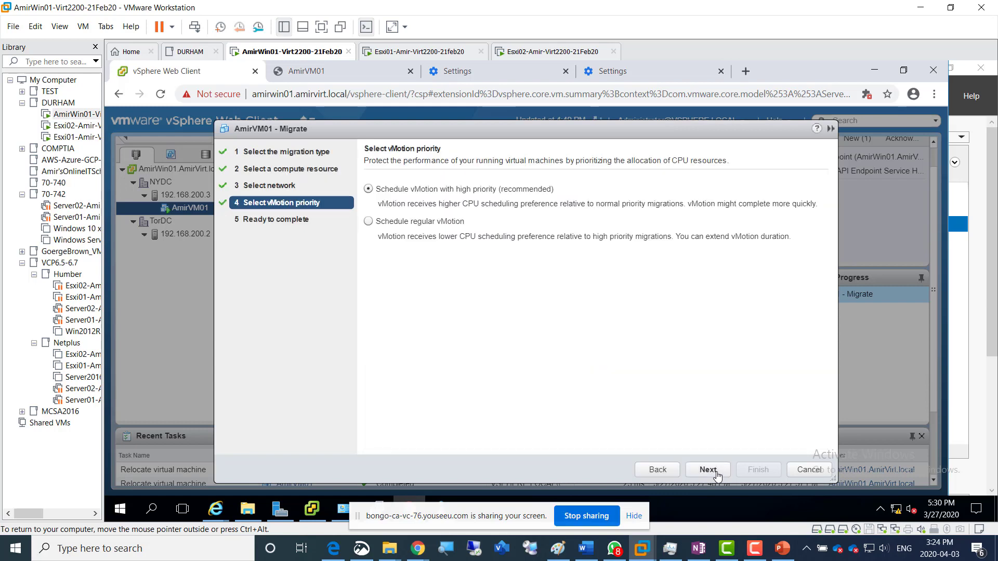
click(716, 474)
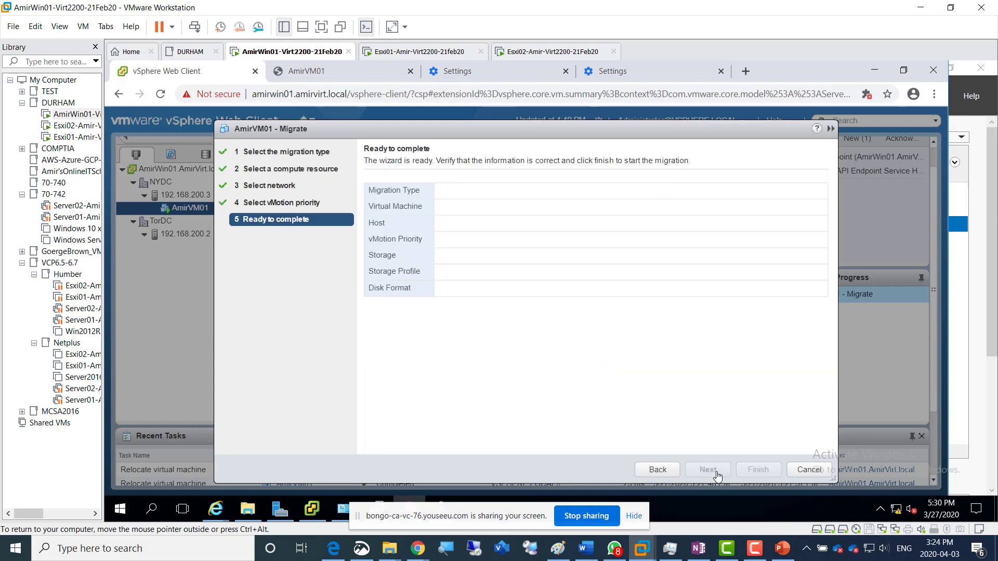
click(746, 471)
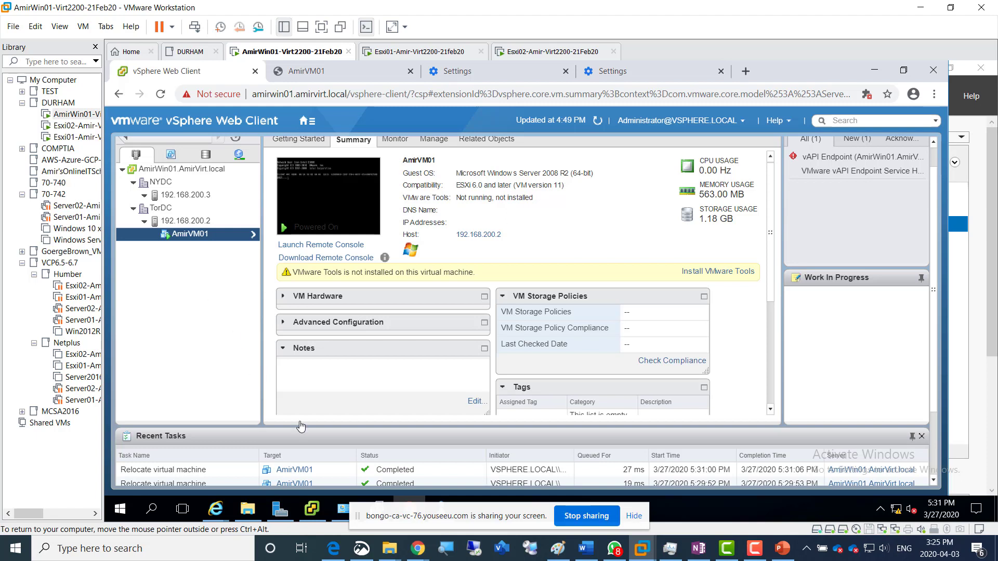
Switch to Snip & Sketch and capture the vSphere Web Client showing AmirVM01 under host 192.168.200.2
click(362, 549)
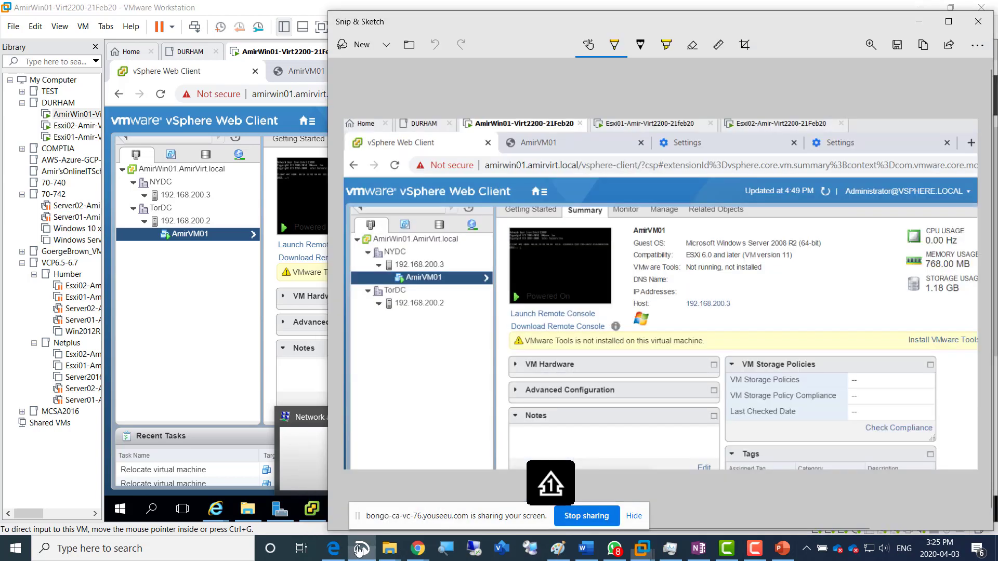
click(355, 44)
mouse_move(108, 64)
mouse_down()
mouse_move(722, 329)
mouse_move(889, 415)
mouse_up()
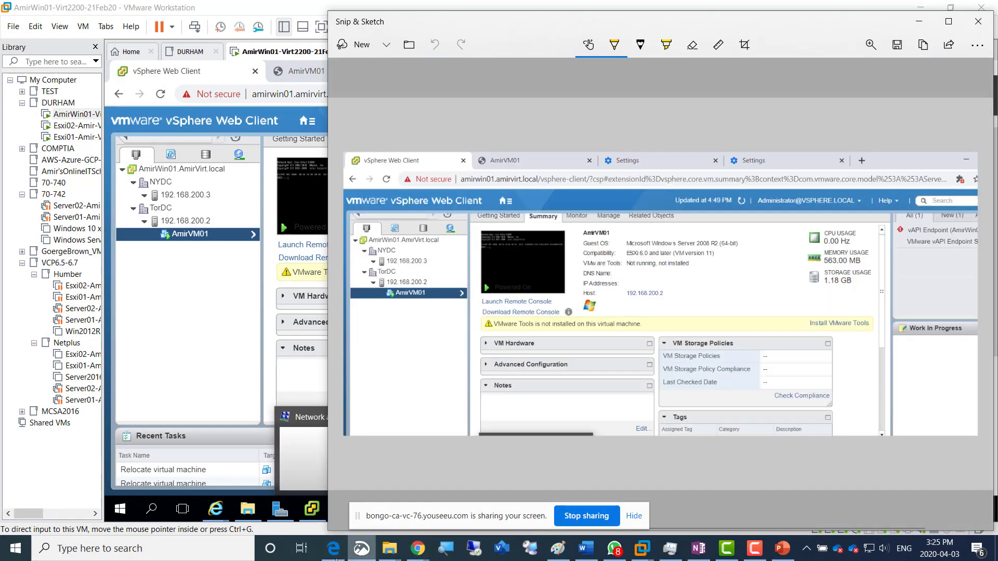
Switch to the OneNote lab page, add the caption "Screenshot 10 = Migrated back to esxi01" below the last image, and paste the capture
click(326, 556)
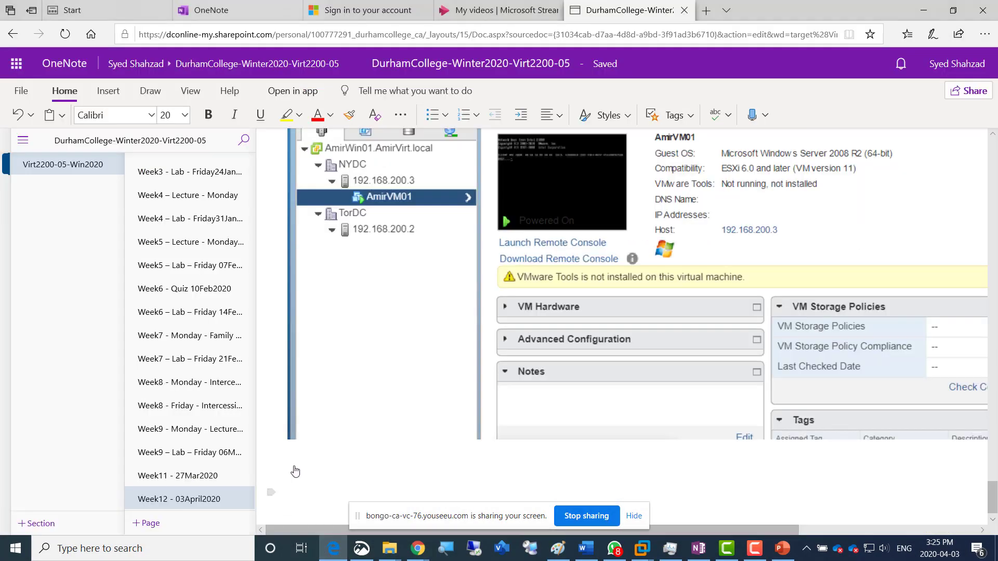
scroll(327, 462, up, 3)
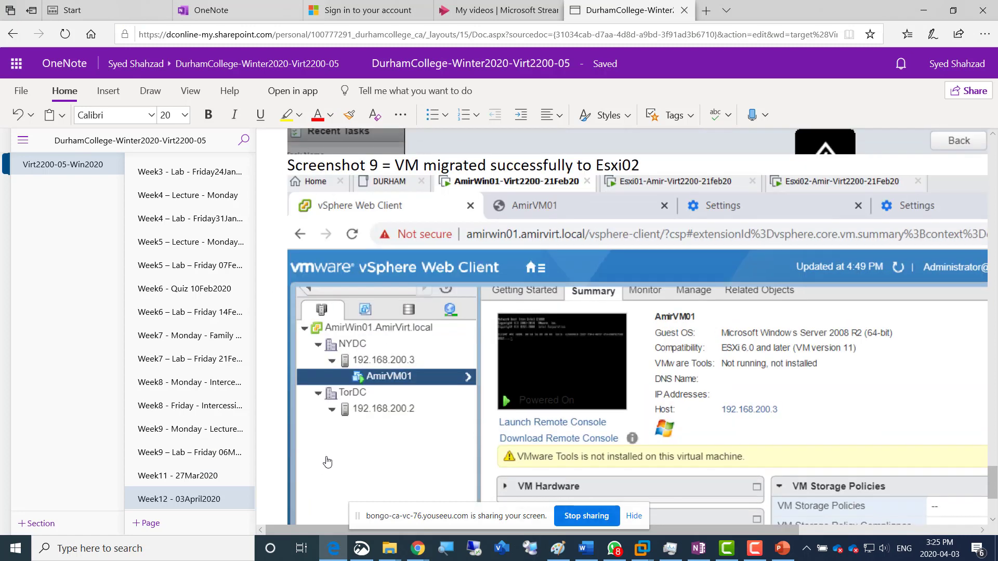
scroll(328, 462, down, 3)
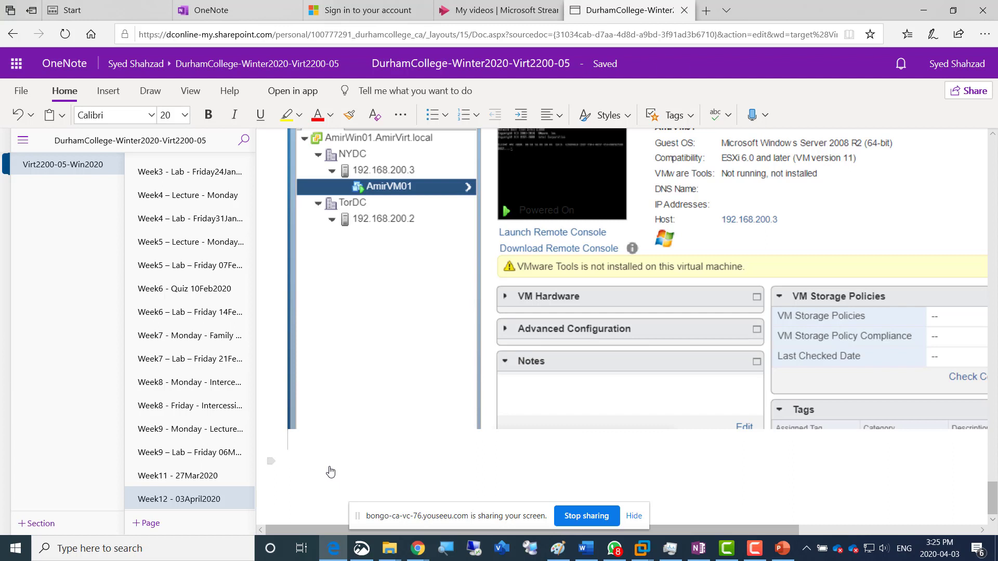
text(Screenshot 10 = )
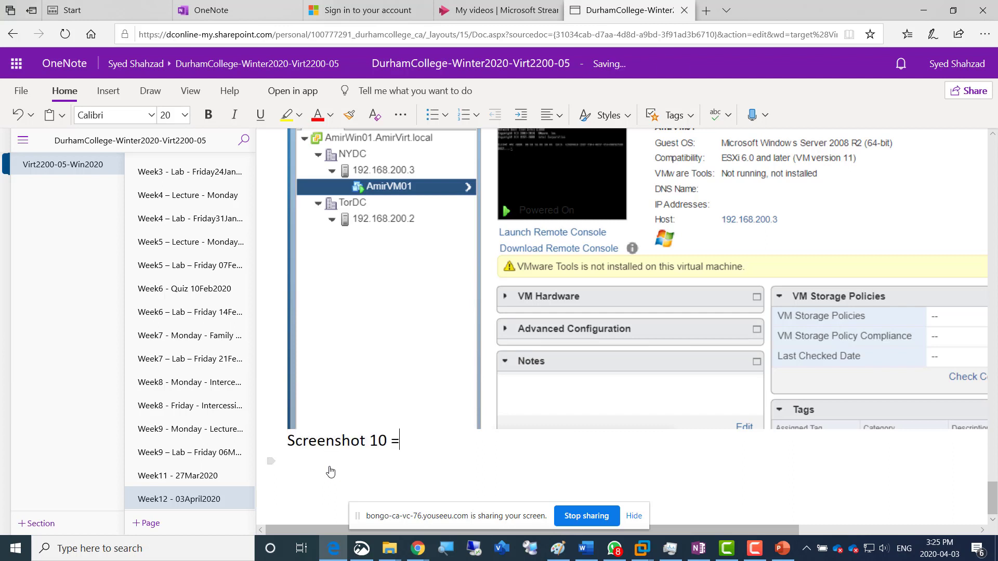
text(Migrated back to esxi01)
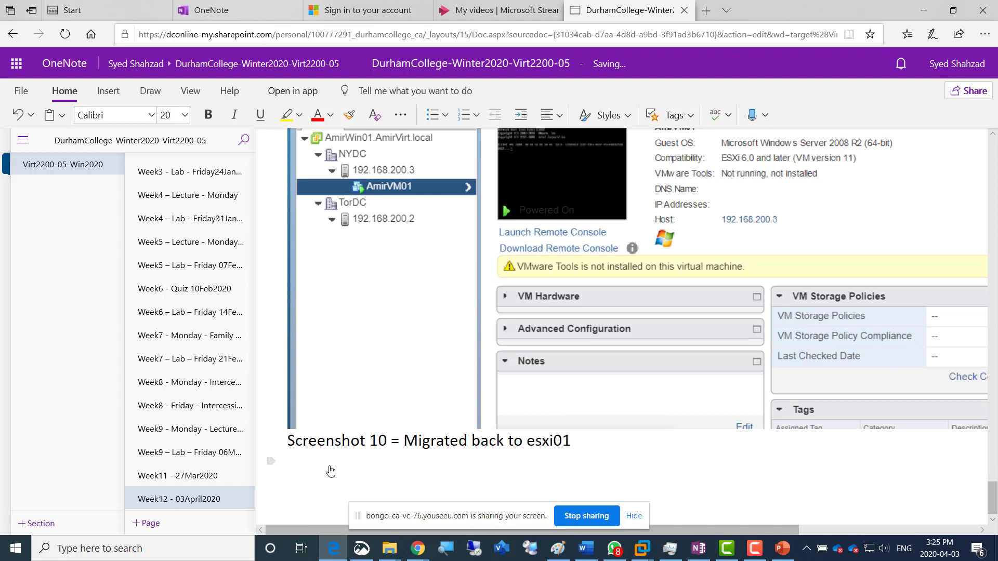
key(Return)
key(ctrl+v)
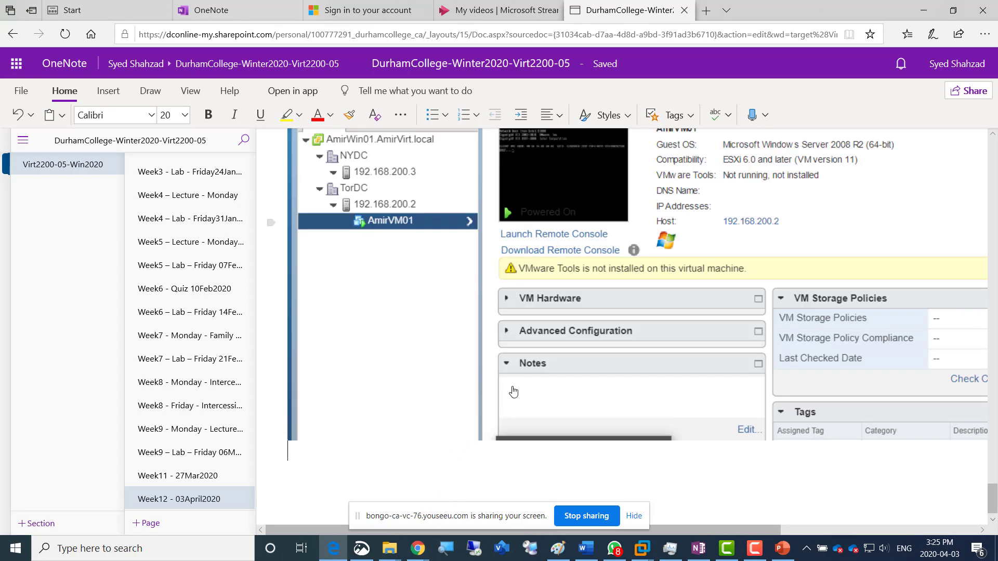
Review the captioned screenshots on the Week12 lab page, from the LUN connections through to the VM migrations
scroll(521, 381, down, 5)
scroll(521, 381, up, 3)
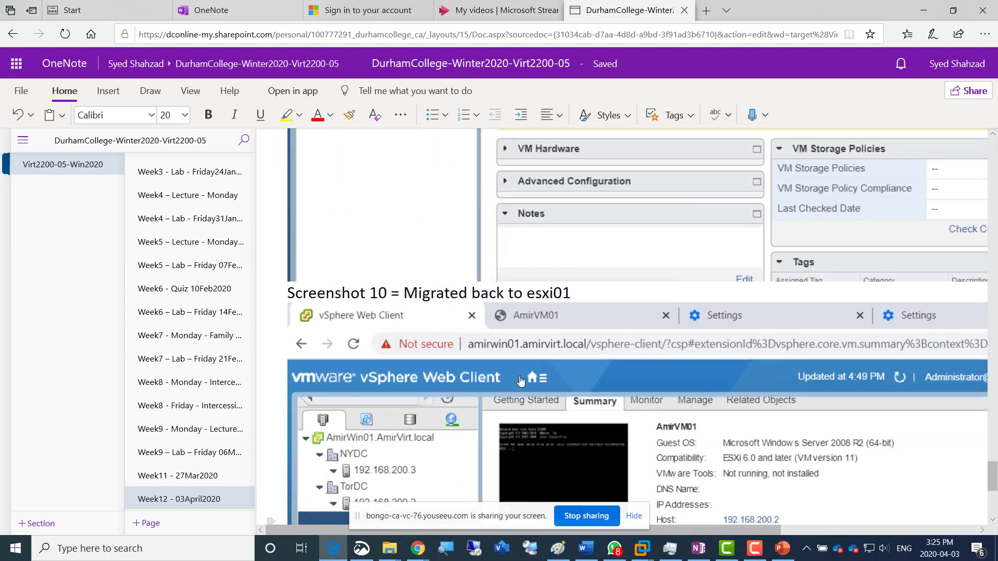
scroll(520, 381, up, 10)
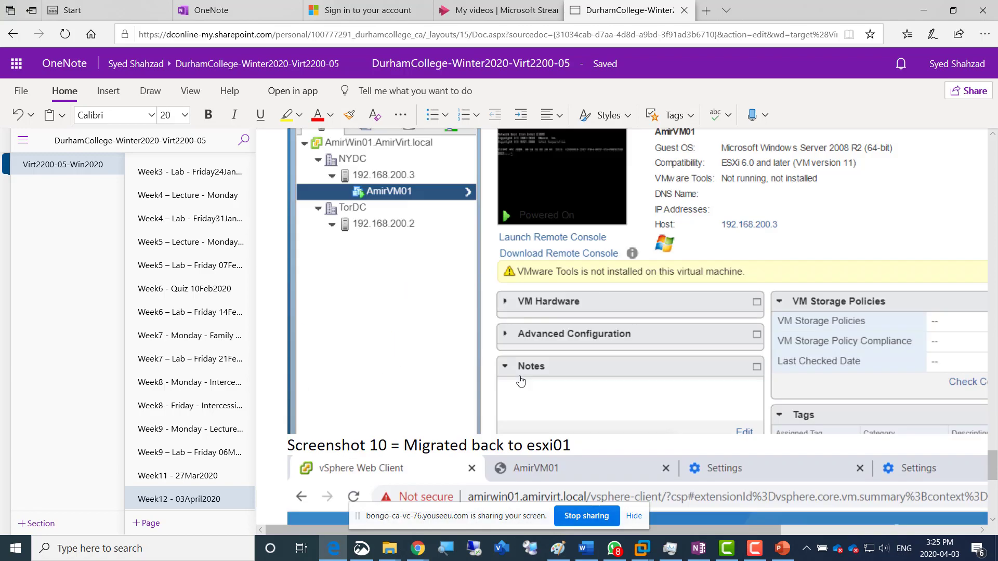
scroll(520, 381, up, 15)
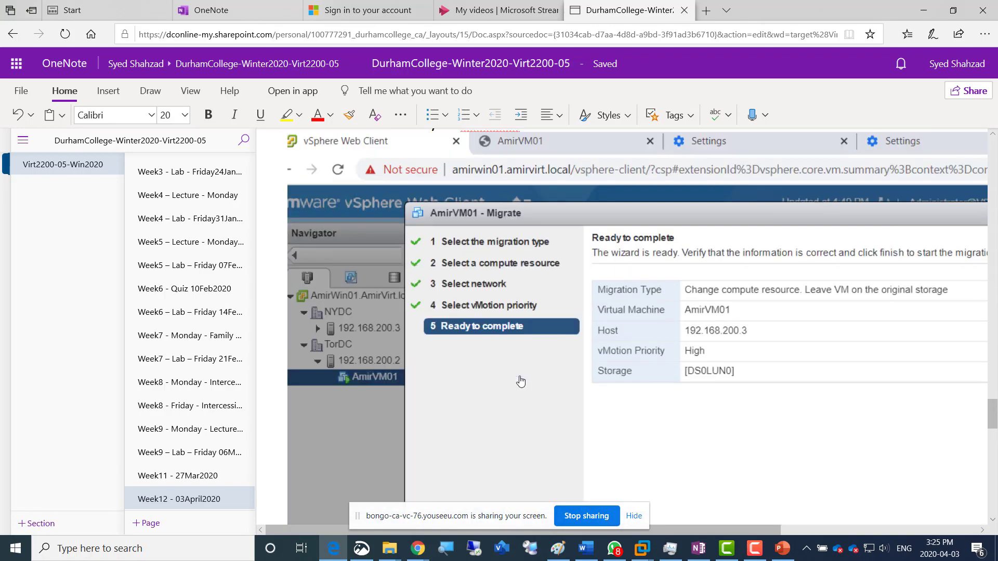
scroll(520, 381, up, 15)
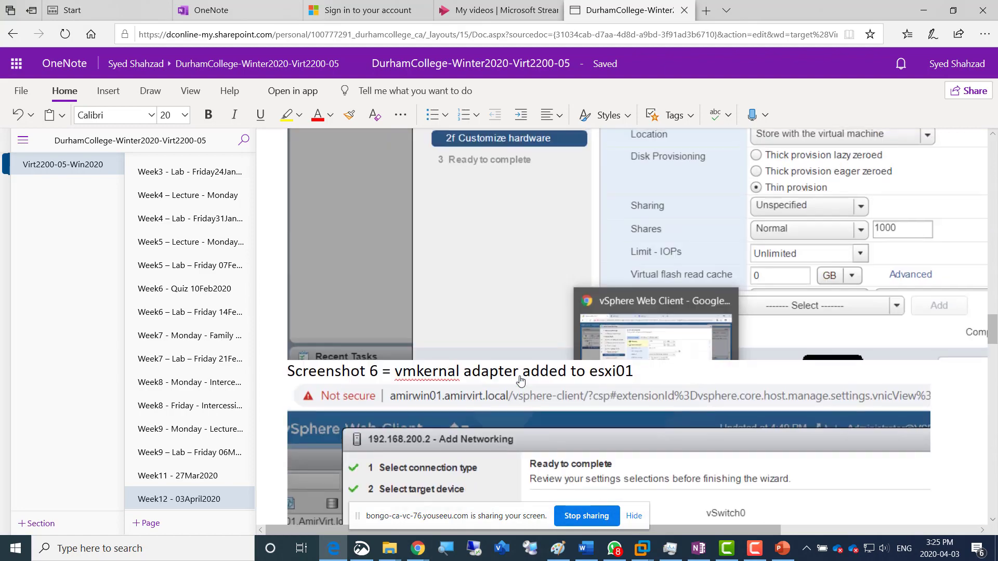
scroll(521, 381, up, 15)
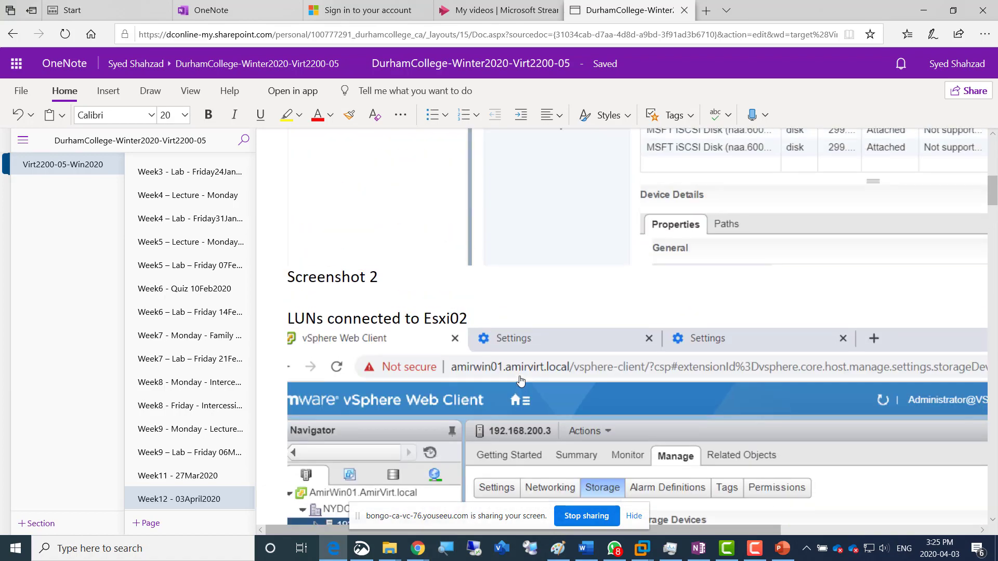
scroll(521, 381, up, 5)
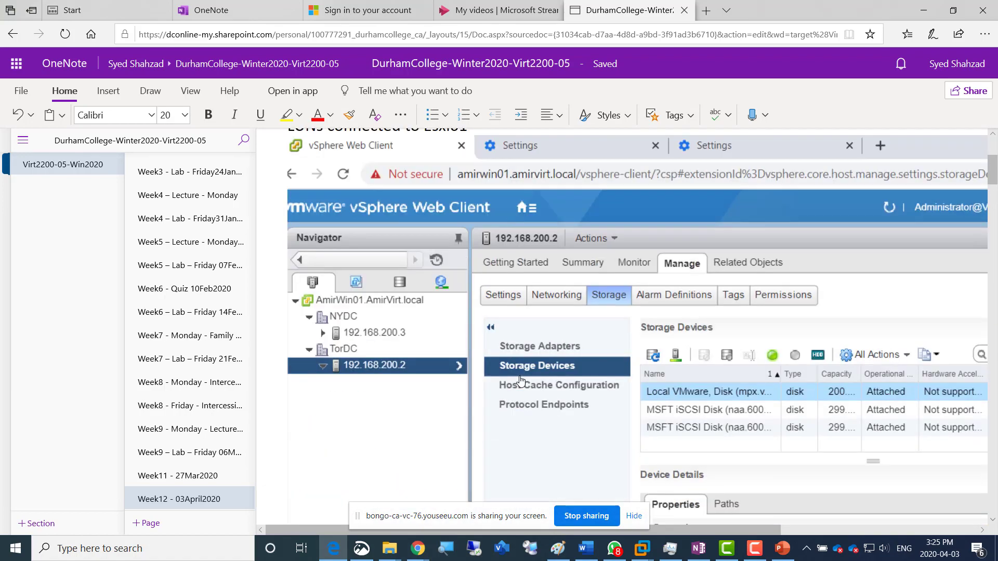
scroll(520, 381, down, 10)
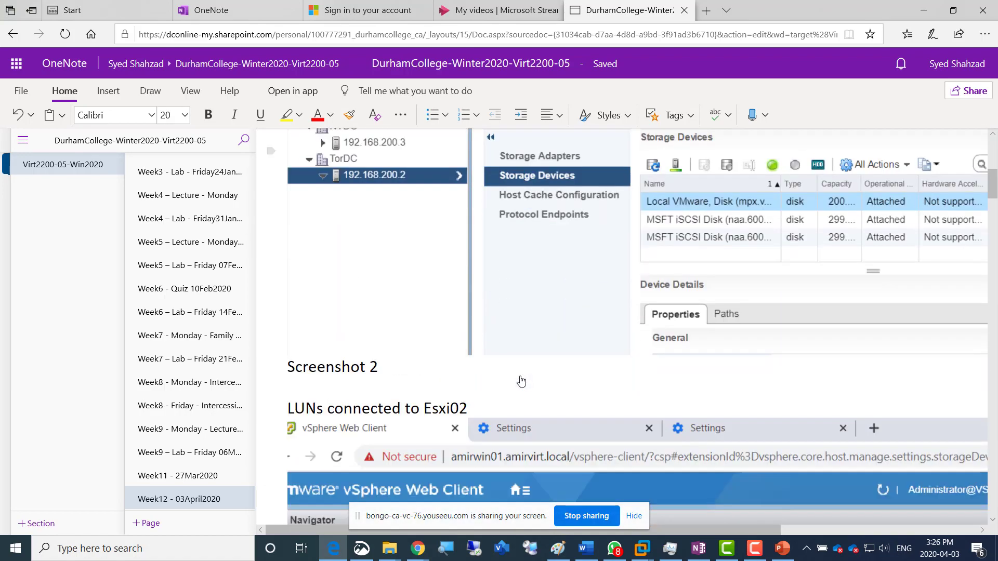
scroll(520, 381, down, 15)
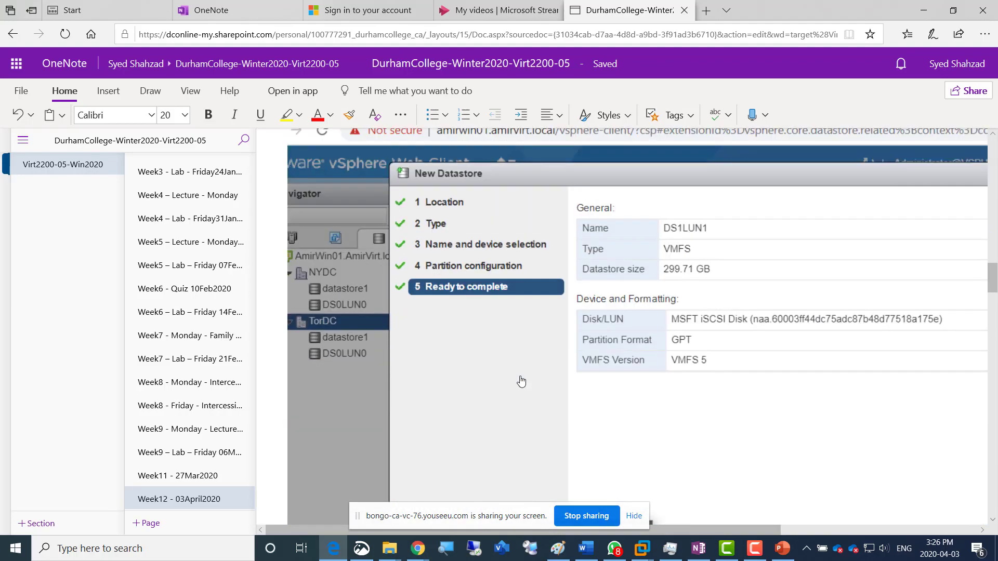
scroll(522, 382, down, 15)
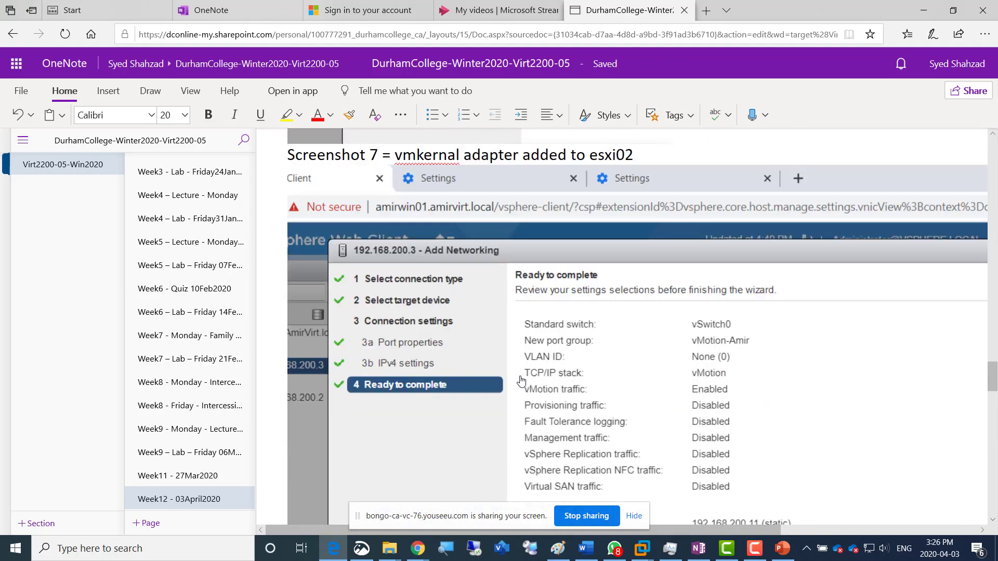
scroll(521, 381, down, 10)
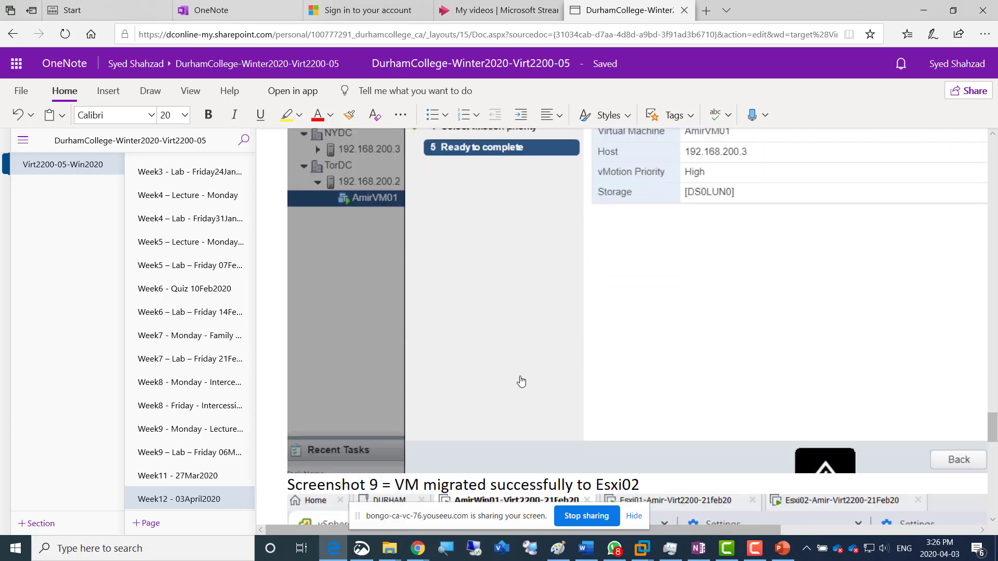
Examine the final lab page screenshots showing AmirVM01 migrated to Esxi02 and back to esxi01
scroll(522, 381, down, 10)
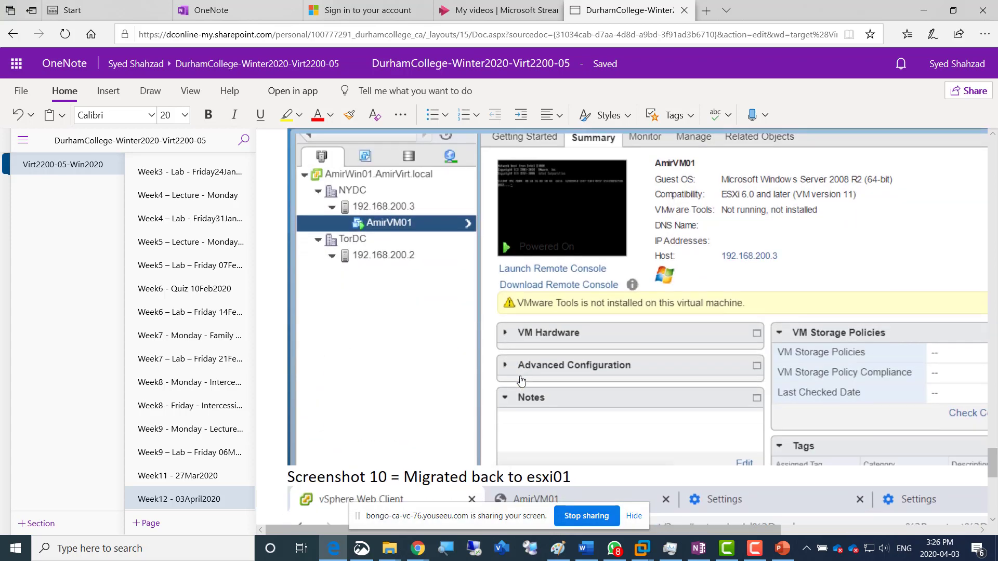
scroll(521, 381, down, 4)
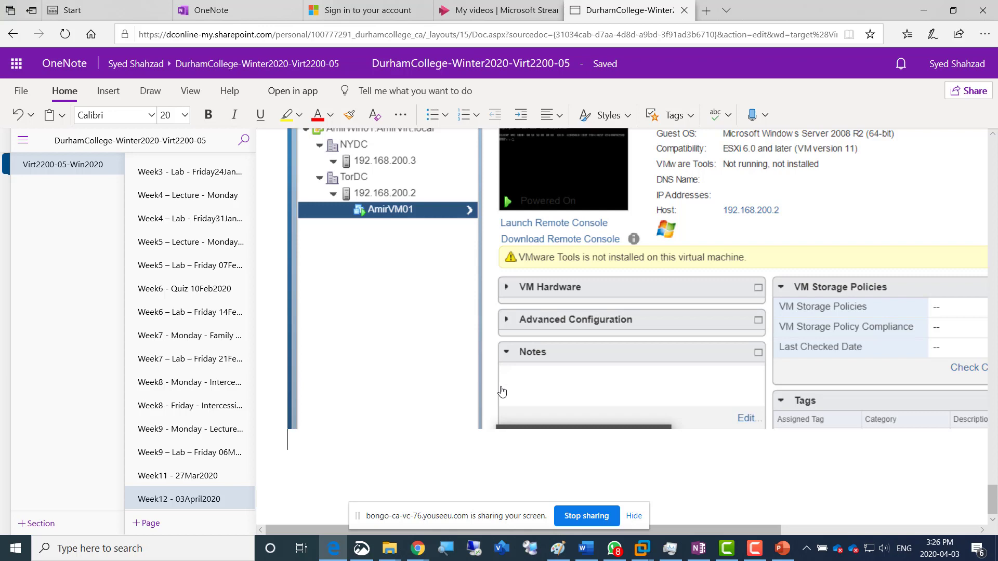
scroll(417, 430, up, 3)
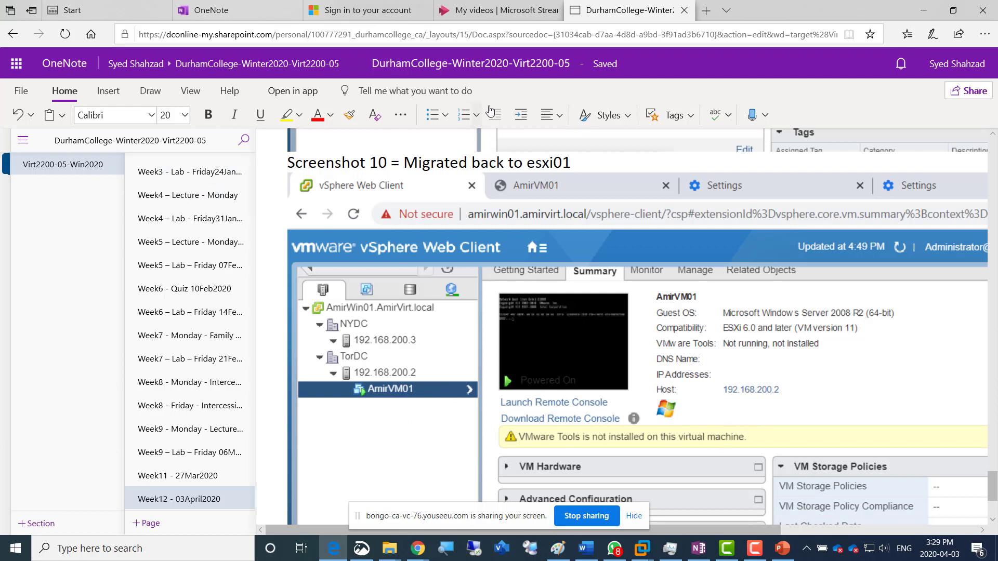
click(548, 35)
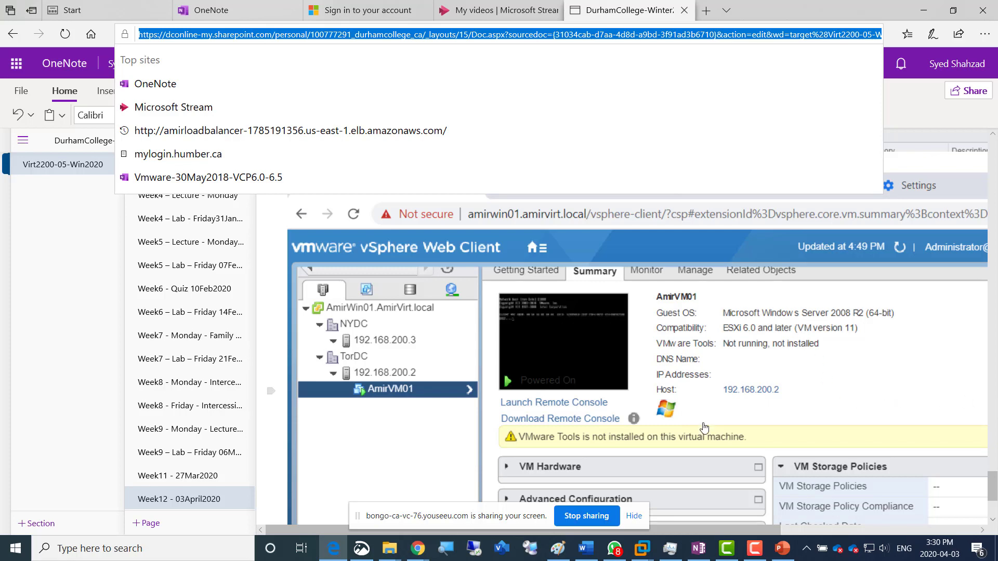
click(69, 320)
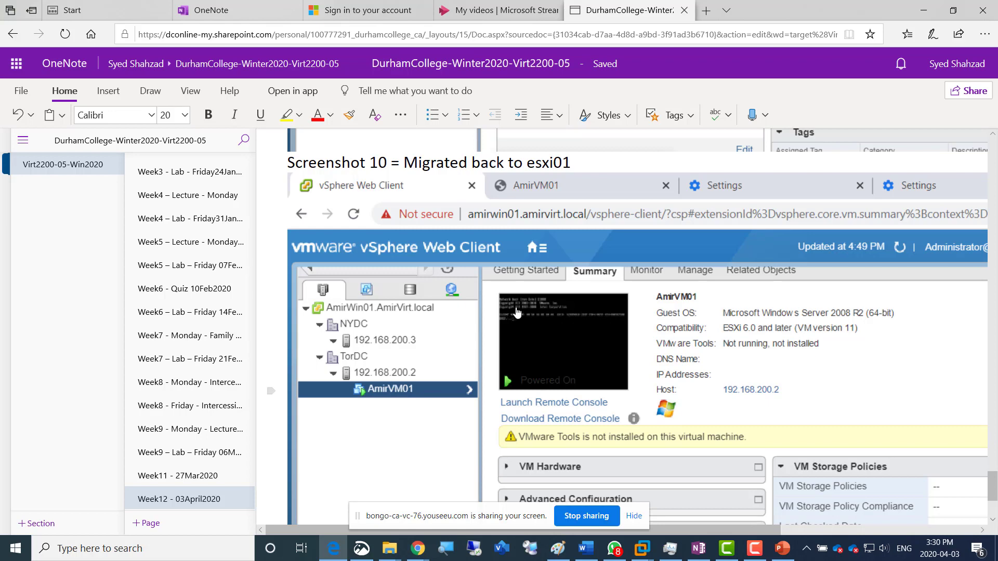
Start sharing the notebook and restrict the link to specific people with editing turned off
click(968, 91)
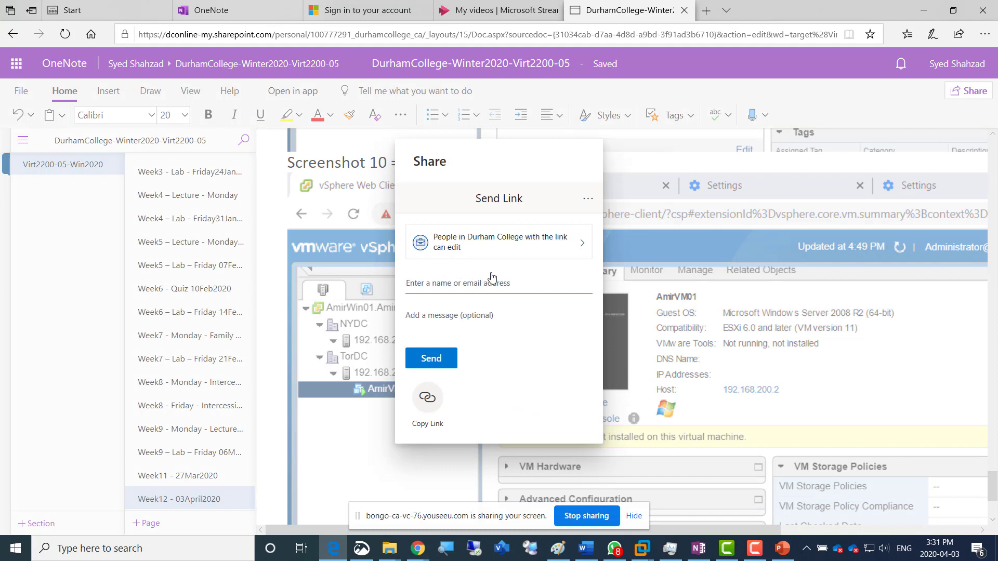
click(518, 251)
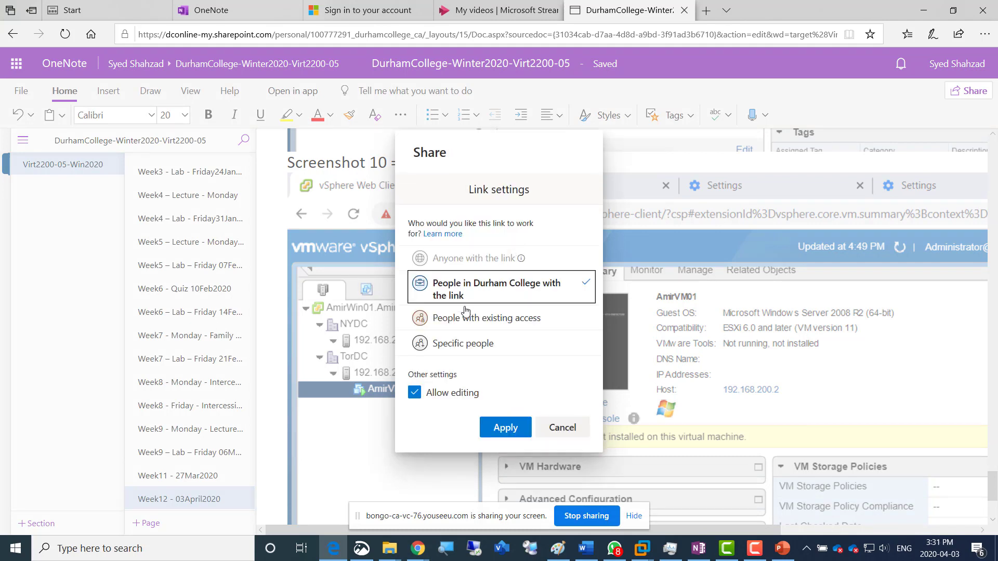
click(448, 344)
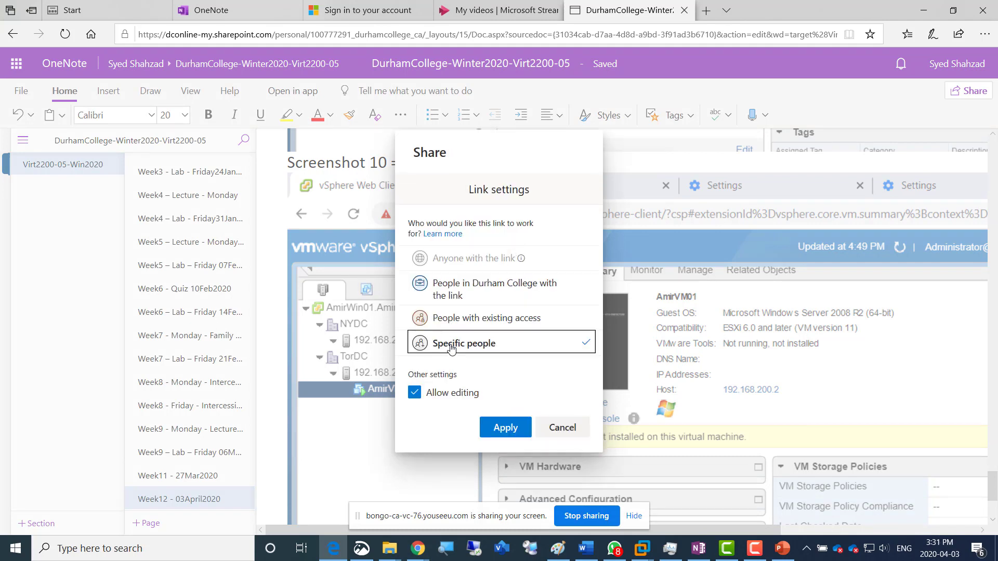
click(450, 394)
click(498, 422)
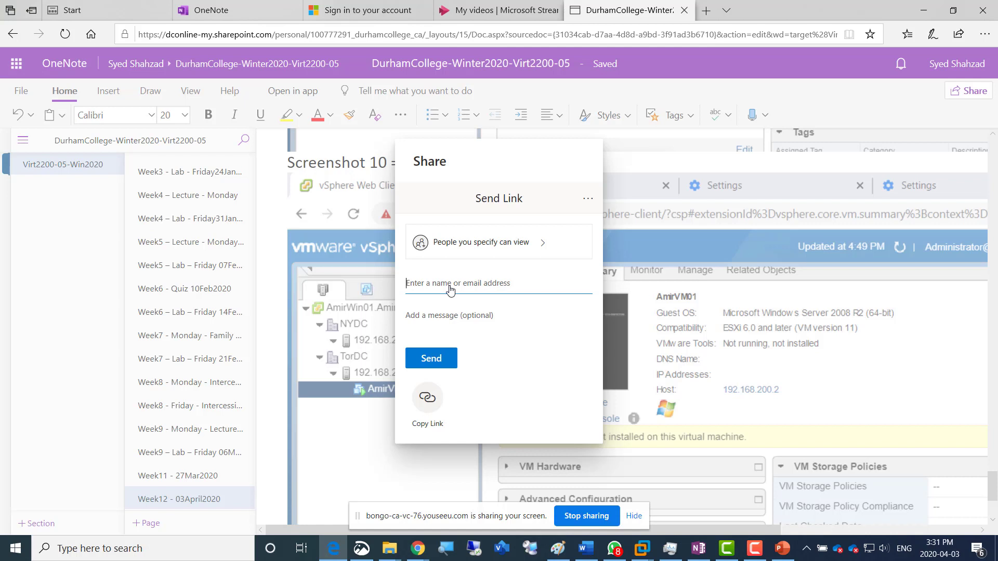
Find the first student by name in the directory, add them as recipient, and send the view-only notebook link
text(moha)
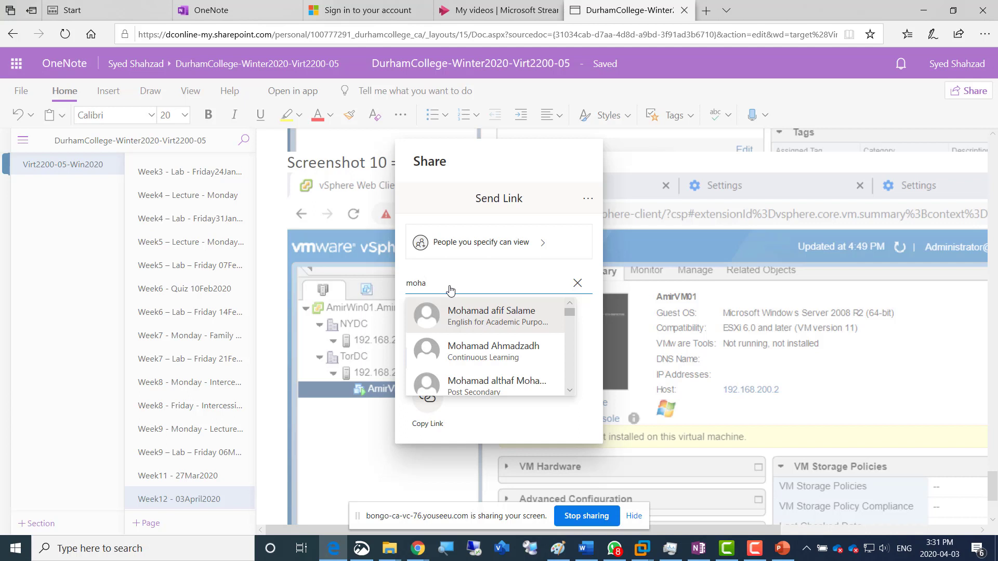
text(mmad)
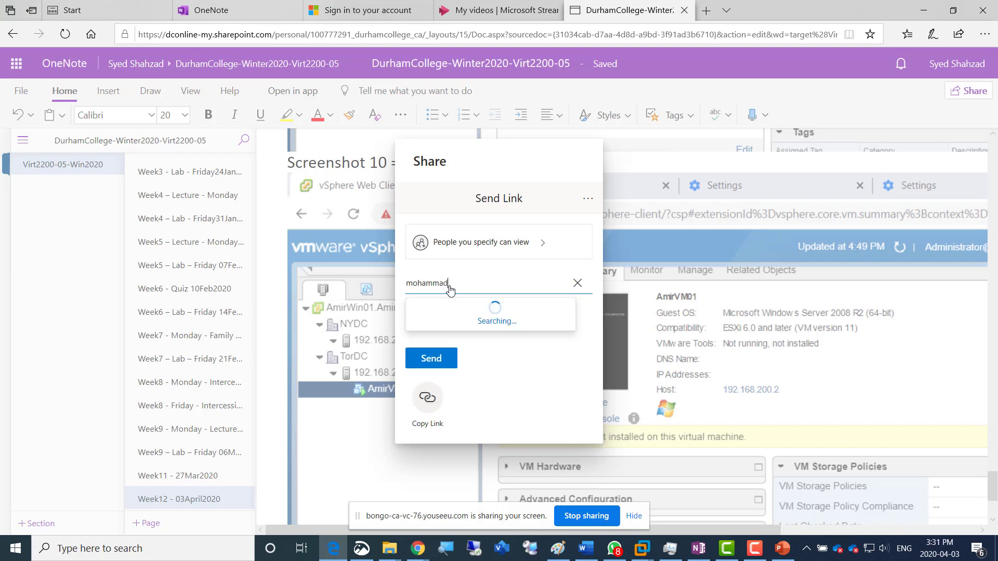
text(o)
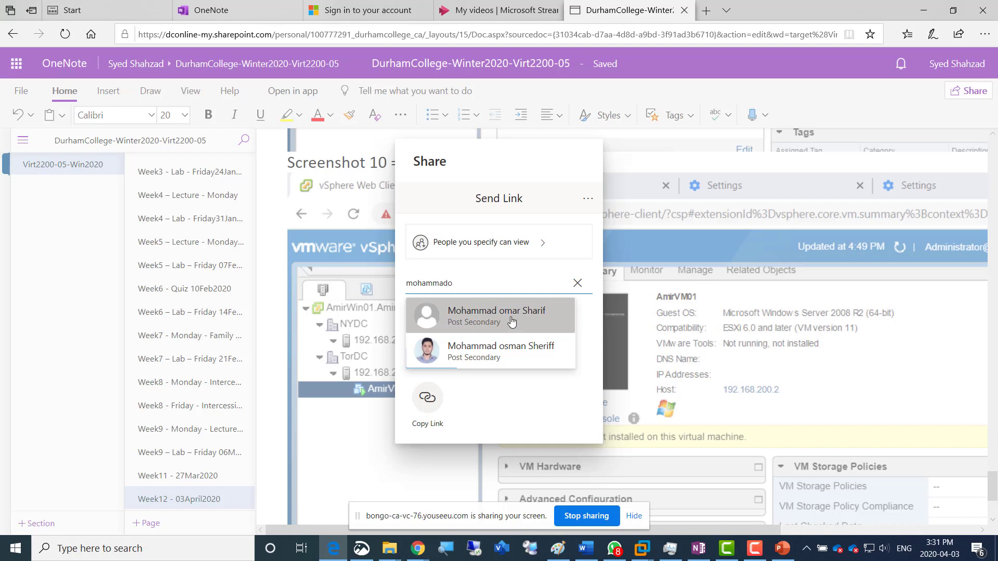
click(510, 320)
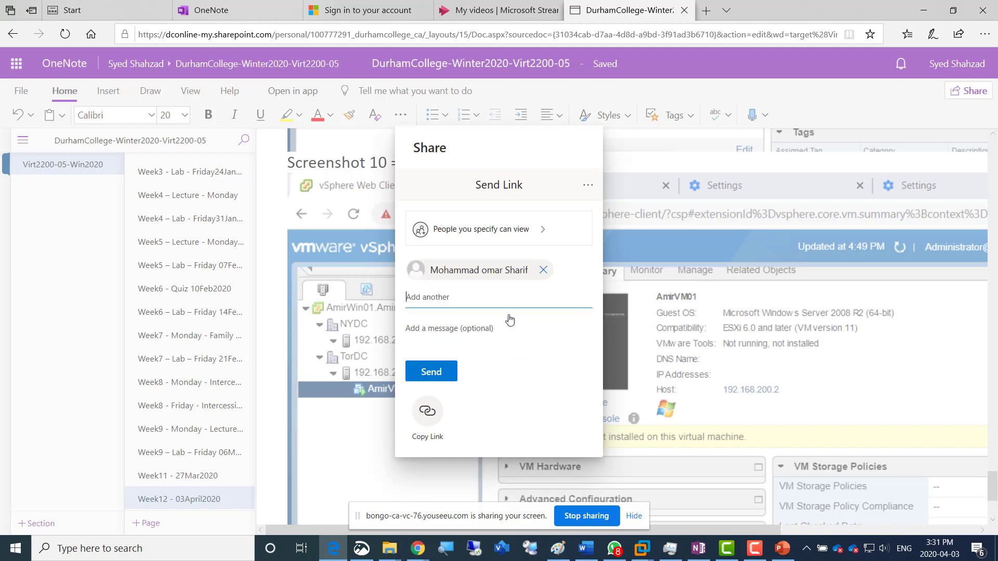
click(433, 372)
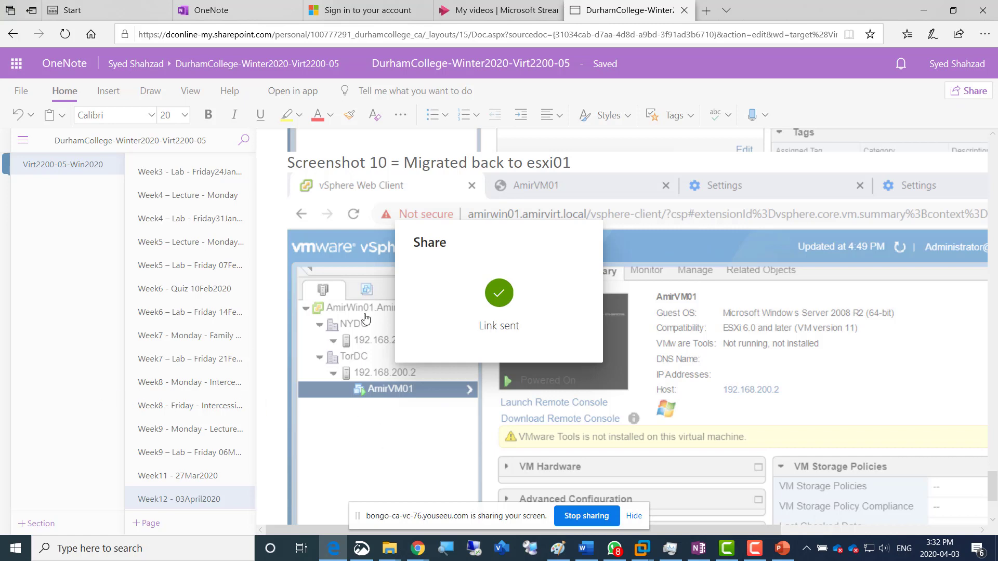
Start a second share of the notebook, limiting the link to specific people without editing permission
click(968, 91)
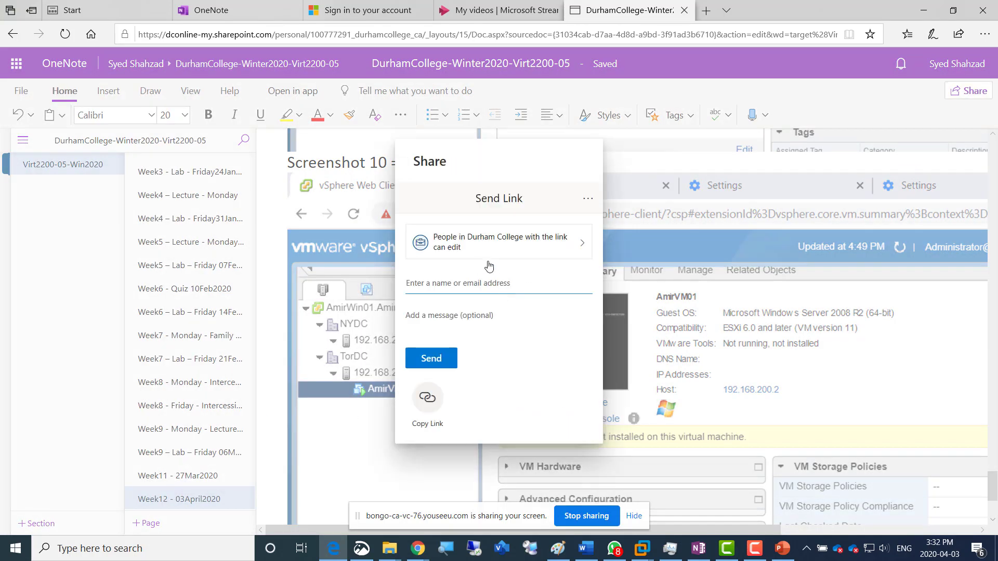
click(481, 270)
click(475, 344)
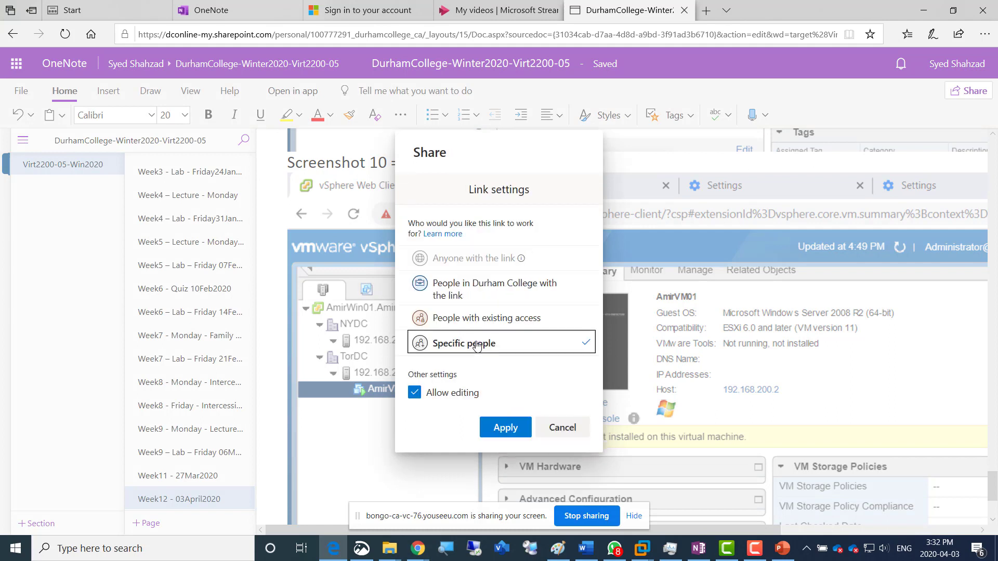
click(456, 398)
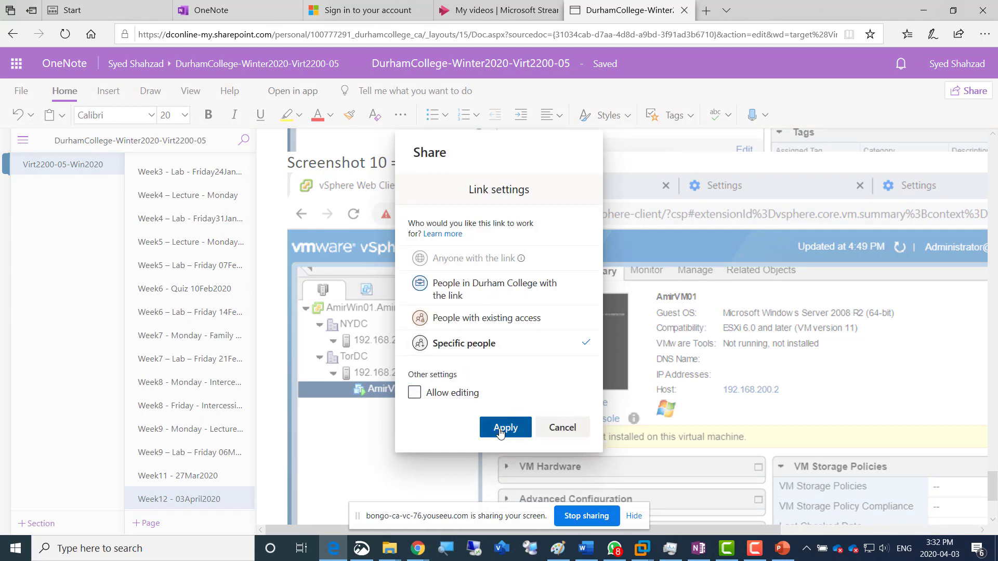
click(501, 429)
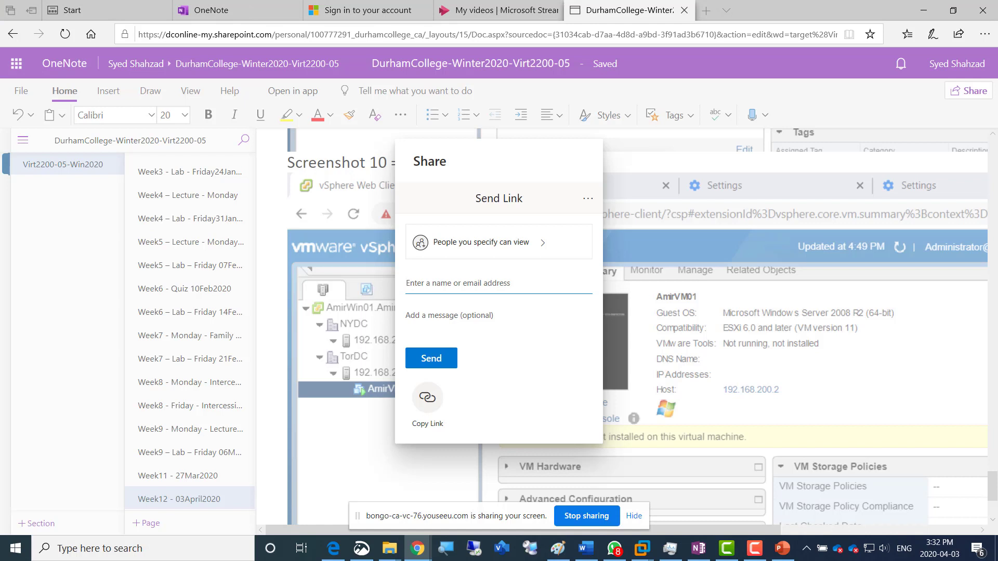
Paste the second recipient's name or e-mail, select the matching person, and send them the view-only notebook link
click(460, 291)
key(ctrl+v)
click(471, 314)
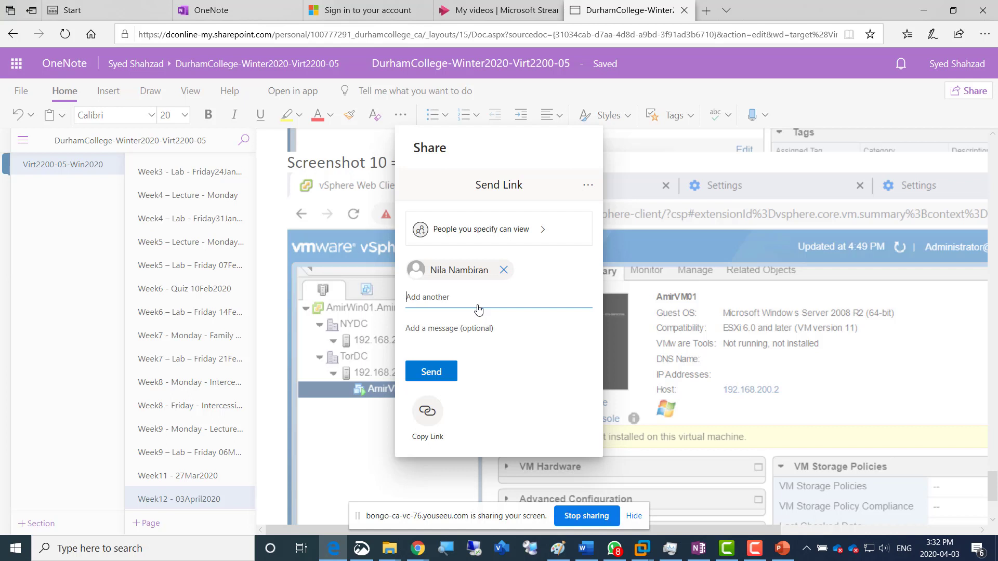
click(435, 378)
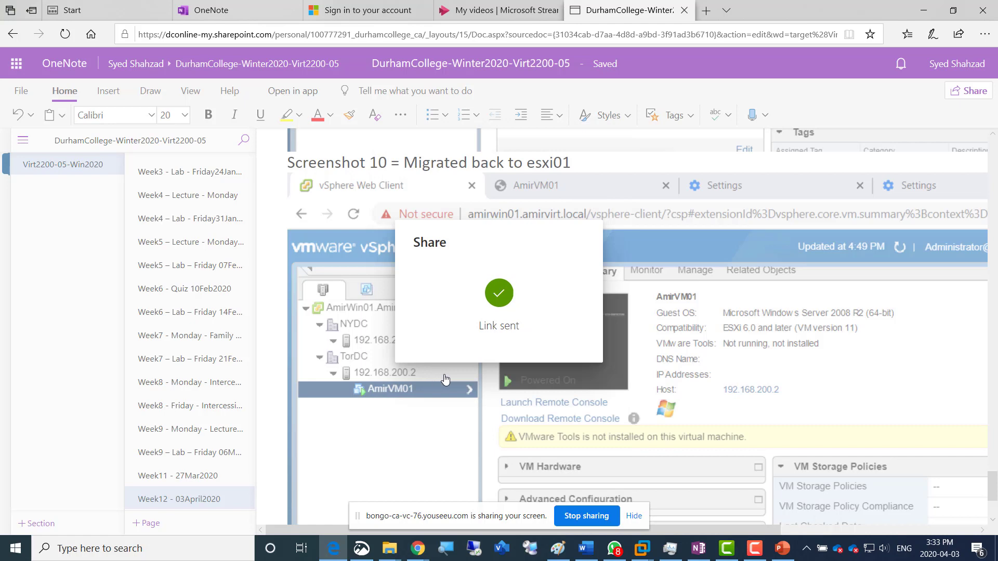